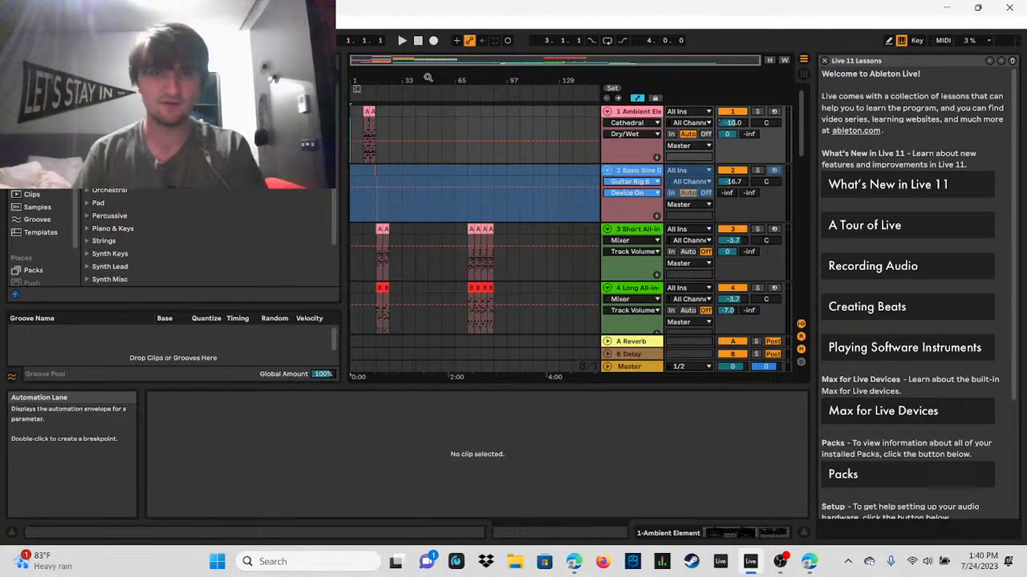
Step: Examine the overall arrangement, from the Ambient Element track down to the MPE Toxic track, across the song's full length
{"action": "left_click_drag", "start_coordinate": [440, 60], "coordinate": [367, 59]}
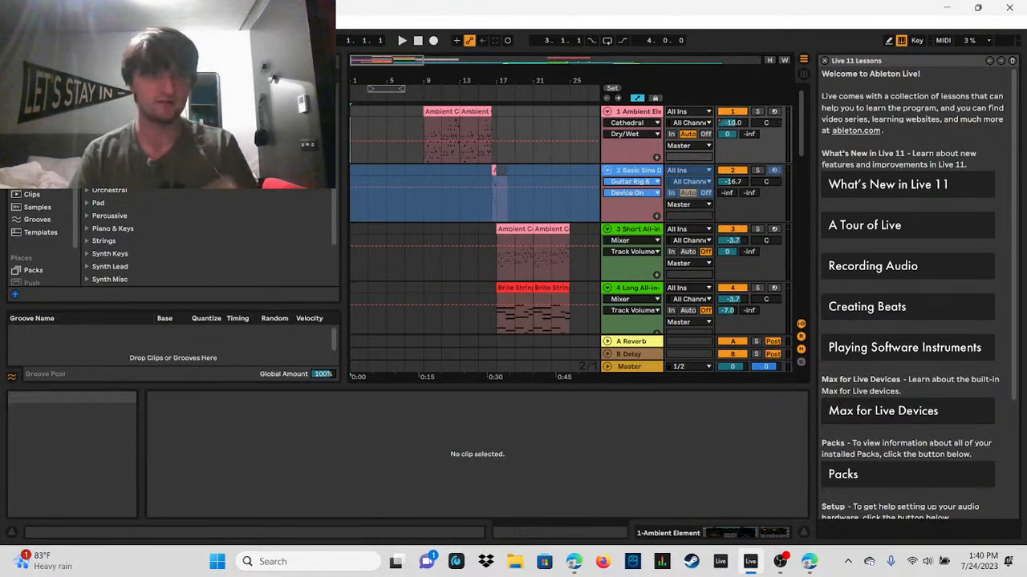
{"action": "left_click_drag", "start_coordinate": [423, 60], "coordinate": [398, 61]}
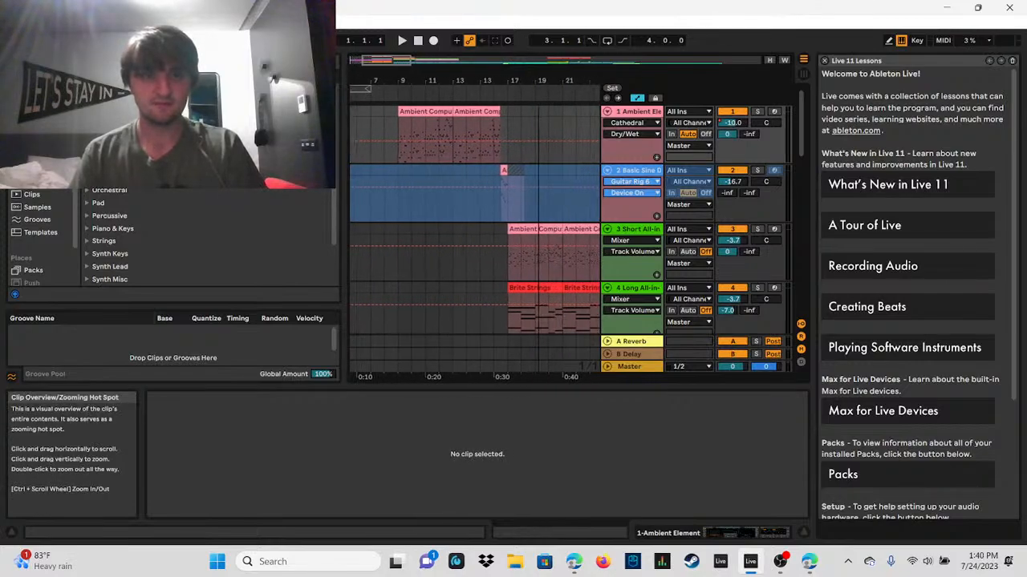
{"action": "left_click_drag", "start_coordinate": [398, 60], "coordinate": [508, 60]}
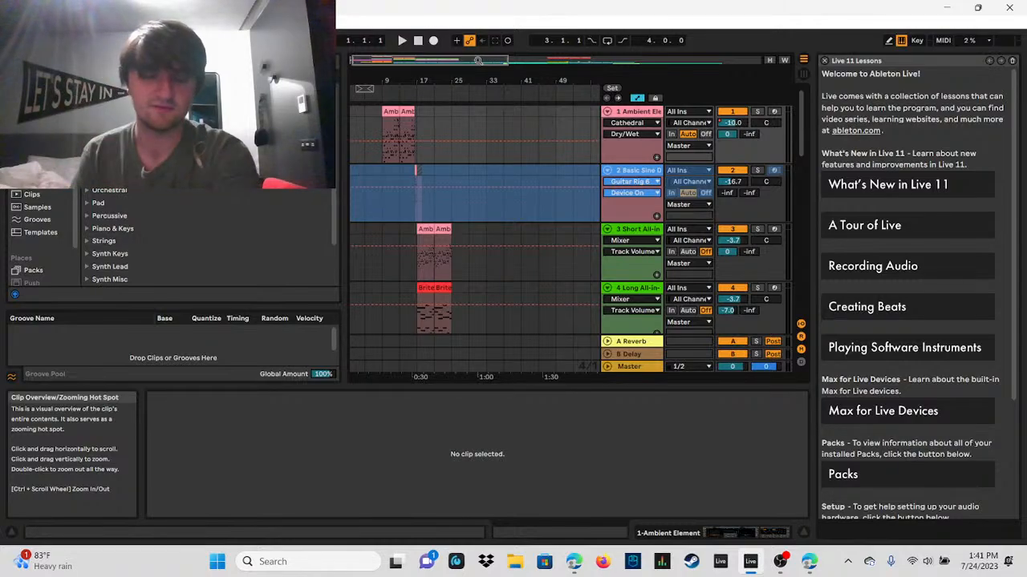
{"action": "left_click_drag", "start_coordinate": [475, 62], "coordinate": [395, 64]}
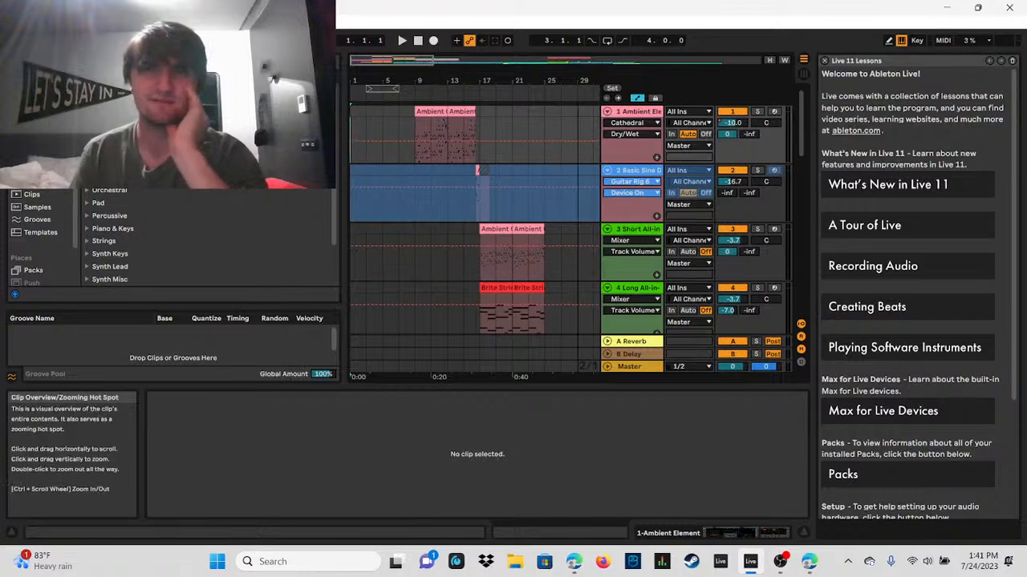
{"action": "left_click_drag", "start_coordinate": [433, 61], "coordinate": [732, 61]}
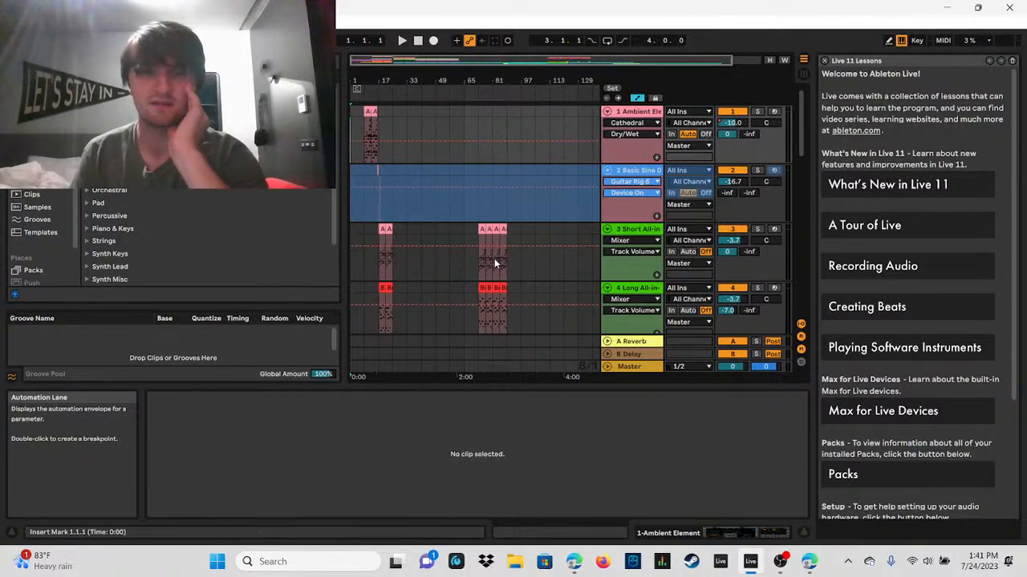
{"action": "scroll", "coordinate": [513, 254], "scroll_direction": "down", "scroll_amount": 2}
{"action": "scroll", "coordinate": [514, 254], "scroll_direction": "up", "scroll_amount": 1}
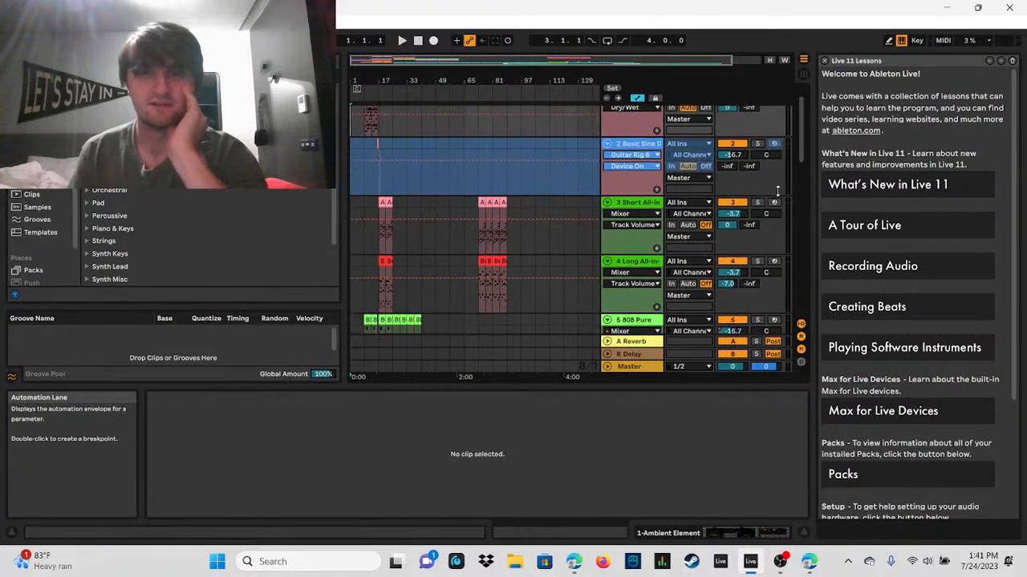
{"action": "left_click_drag", "start_coordinate": [799, 152], "coordinate": [779, 289]}
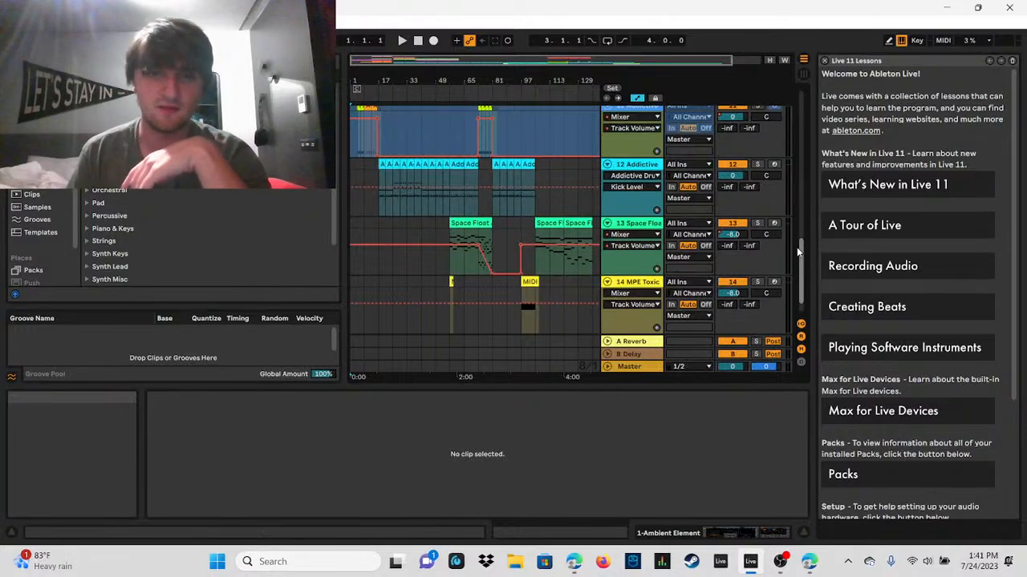
{"action": "left_click_drag", "start_coordinate": [798, 252], "coordinate": [797, 242]}
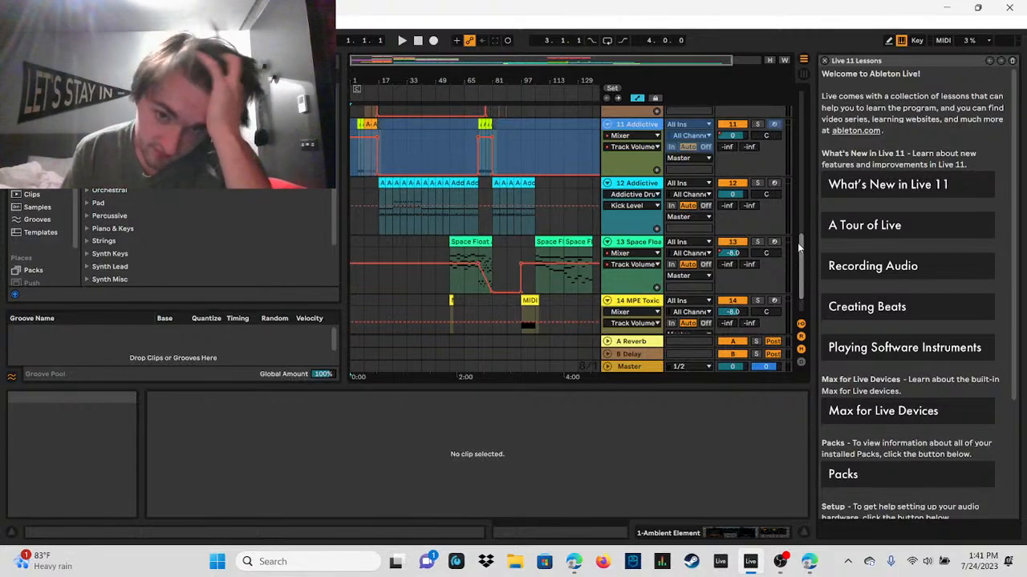
{"action": "left_click_drag", "start_coordinate": [797, 242], "coordinate": [809, 66]}
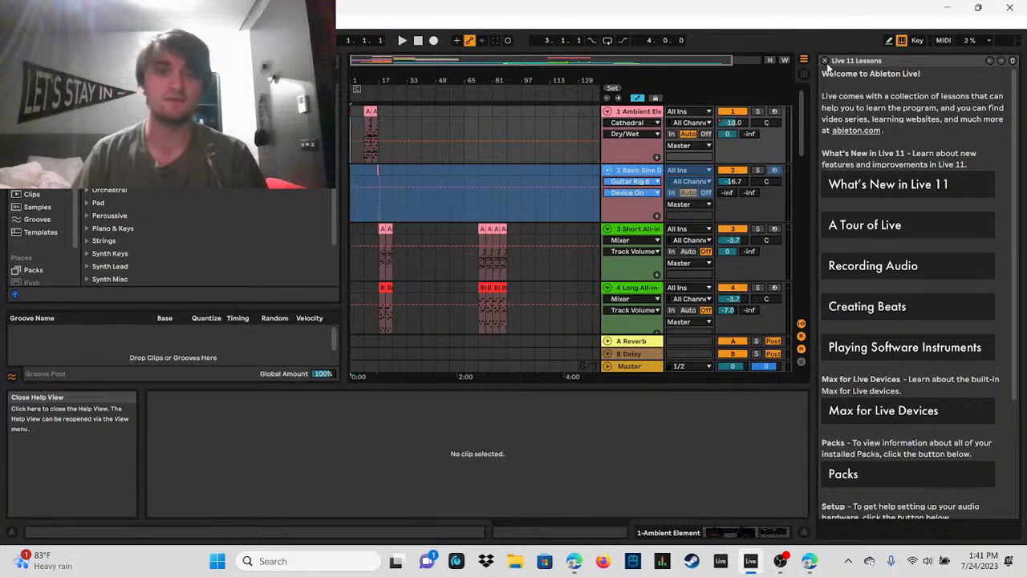
Step: Examine the song's intro in the arrangement, including the Ambient Computer Bell clips on the first track around bars 9 to 16
{"action": "left_click_drag", "start_coordinate": [395, 60], "coordinate": [573, 58]}
{"action": "scroll", "coordinate": [629, 186], "scroll_direction": "down", "scroll_amount": 3}
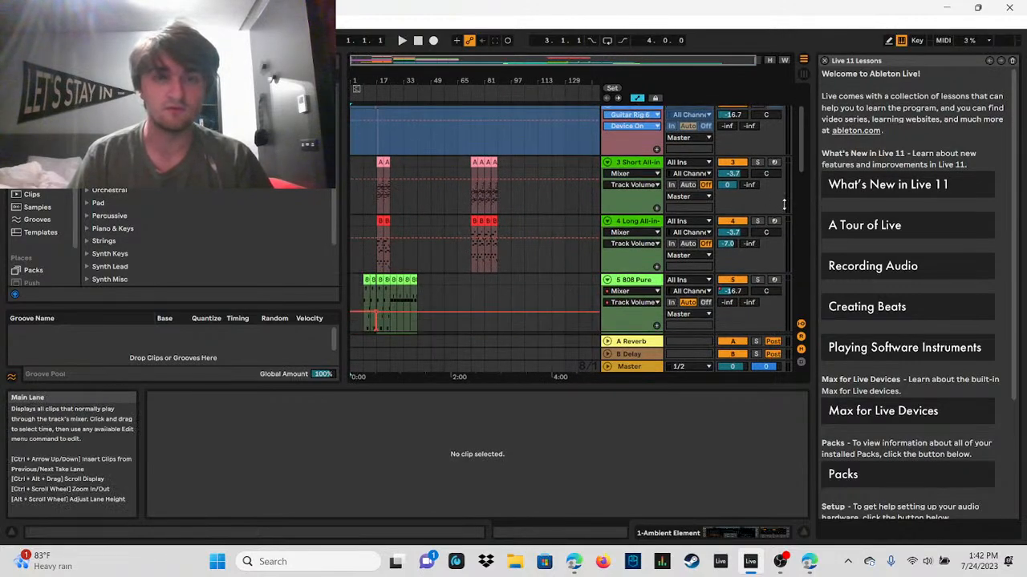
{"action": "left_click_drag", "start_coordinate": [800, 163], "coordinate": [801, 129]}
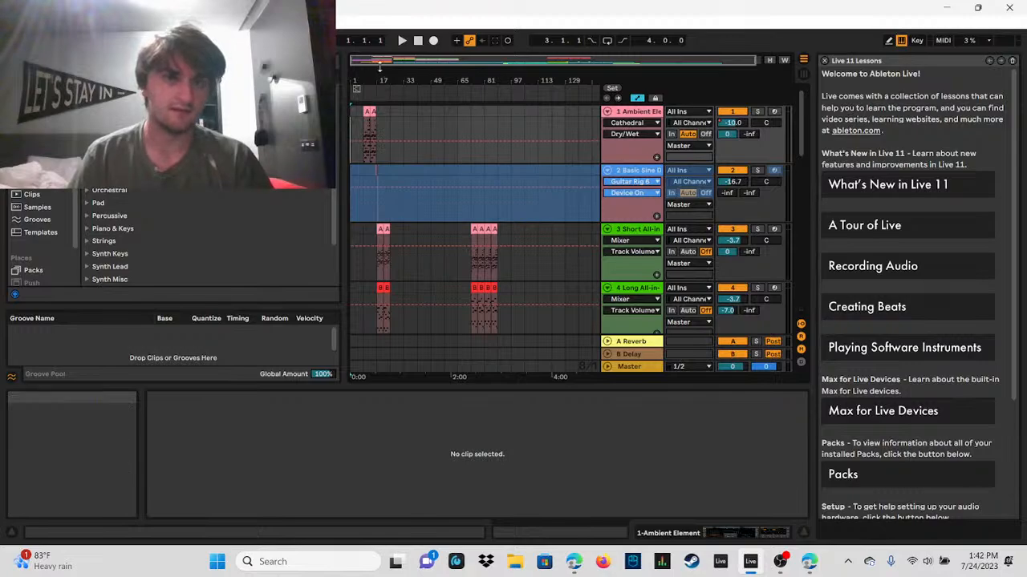
{"action": "left_click_drag", "start_coordinate": [381, 62], "coordinate": [382, 73]}
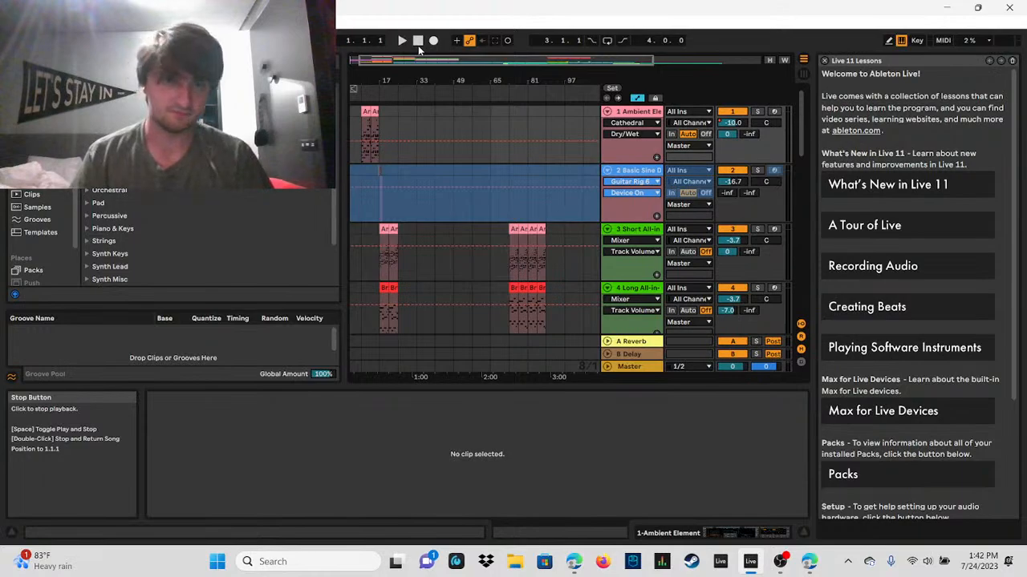
{"action": "left_click_drag", "start_coordinate": [419, 61], "coordinate": [395, 111]}
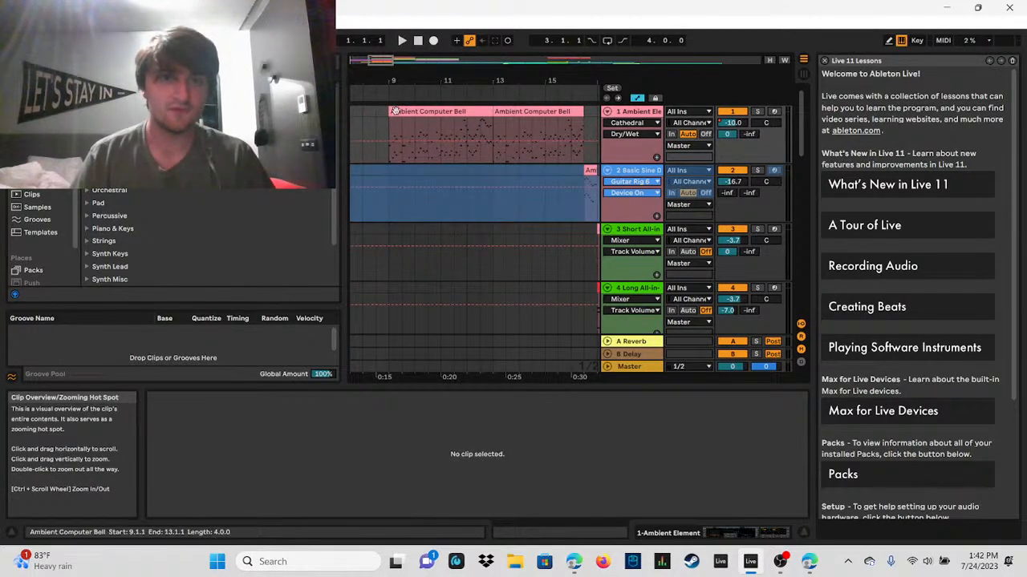
{"action": "left_click_drag", "start_coordinate": [433, 61], "coordinate": [432, 14]}
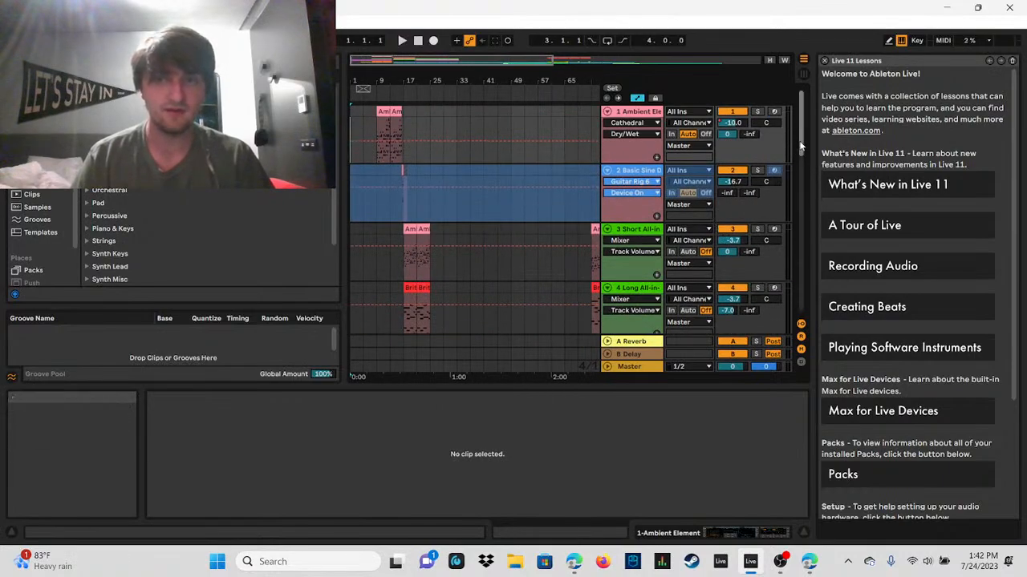
{"action": "mouse_move", "coordinate": [800, 145]}
{"action": "left_mouse_down"}
{"action": "mouse_move", "coordinate": [789, 310]}
{"action": "mouse_move", "coordinate": [785, 134]}
{"action": "left_mouse_up"}
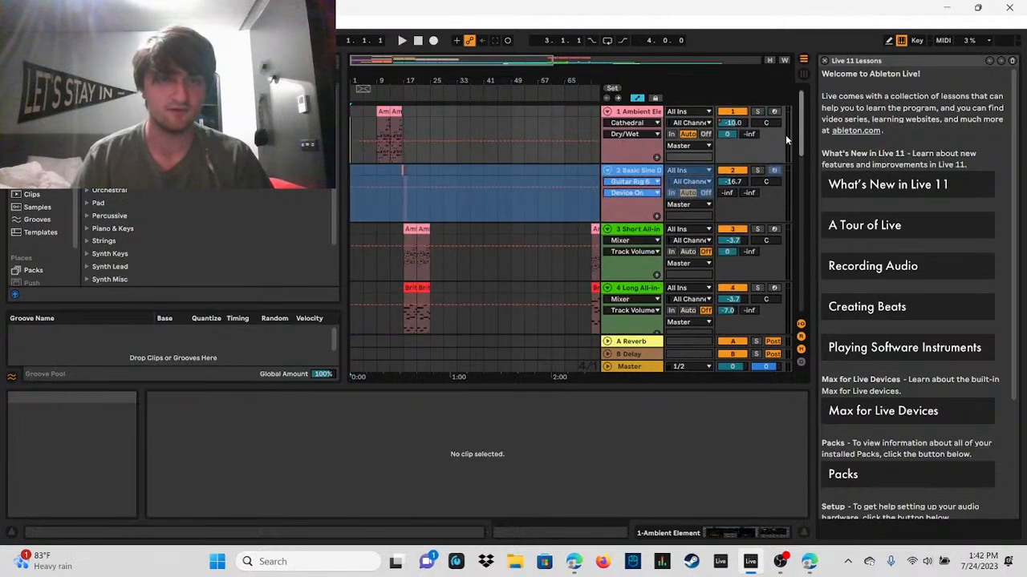
Step: Find the A Hornet Pillow and Aufmoduliert tracks at the opening bars and select each in turn
{"action": "left_click_drag", "start_coordinate": [387, 60], "coordinate": [379, 98]}
{"action": "left_click_drag", "start_coordinate": [801, 126], "coordinate": [804, 200]}
{"action": "left_click_drag", "start_coordinate": [366, 60], "coordinate": [364, 72]}
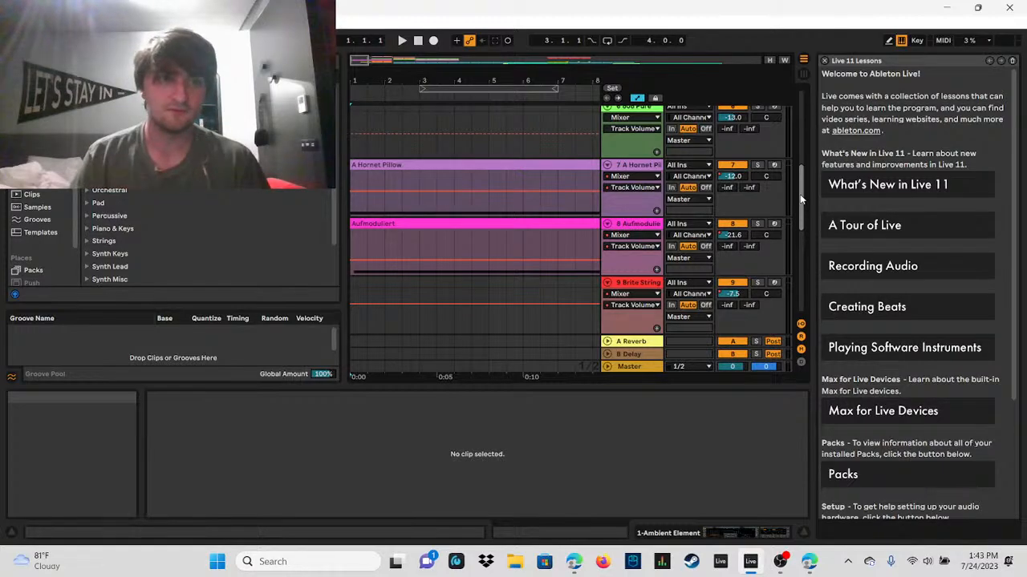
{"action": "scroll", "coordinate": [201, 241], "scroll_direction": "down", "scroll_amount": 2}
{"action": "scroll", "coordinate": [201, 241], "scroll_direction": "up", "scroll_amount": 2}
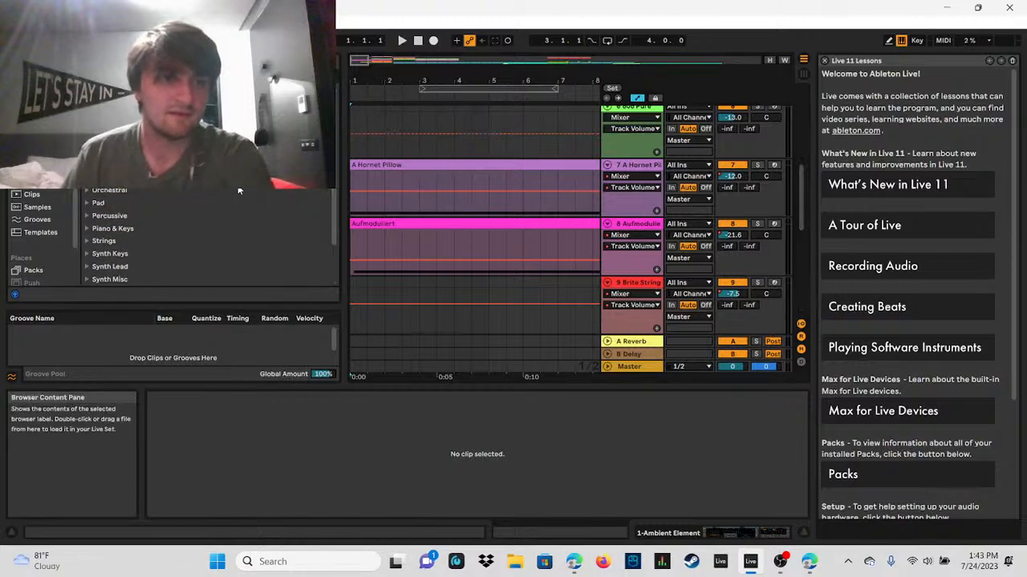
{"action": "left_click", "coordinate": [652, 167]}
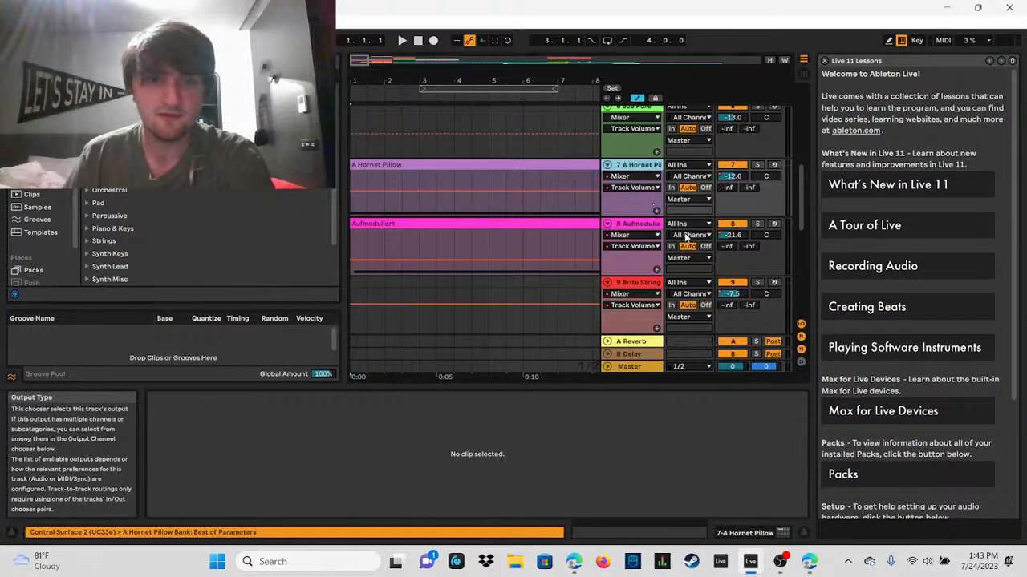
{"action": "left_click", "coordinate": [646, 225]}
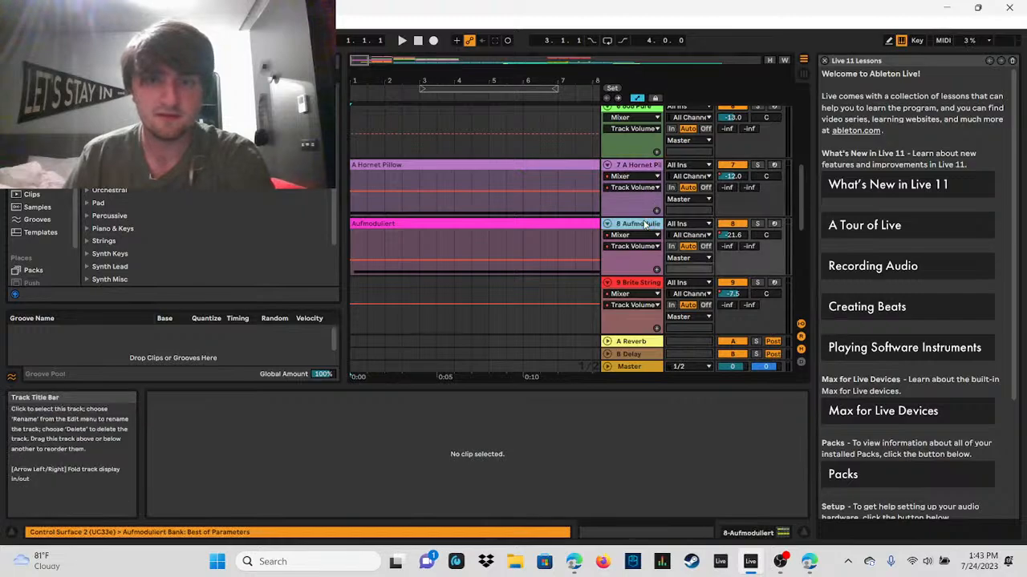
Step: Solo the A Hornet Pillow track, audition its clip from bar 1 and stop playback
{"action": "left_click", "coordinate": [756, 166]}
{"action": "left_click", "coordinate": [350, 179]}
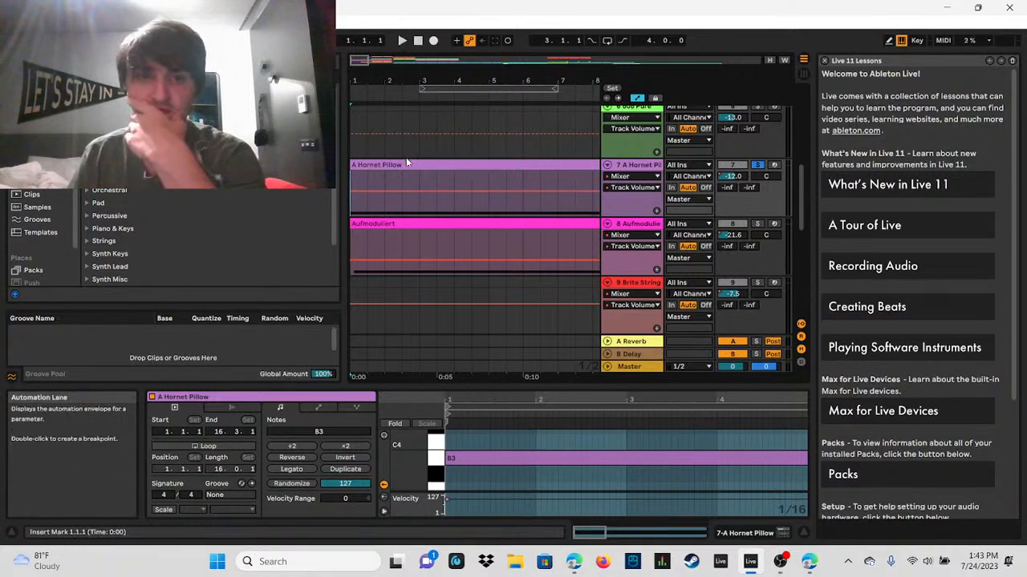
{"action": "left_click", "coordinate": [402, 41]}
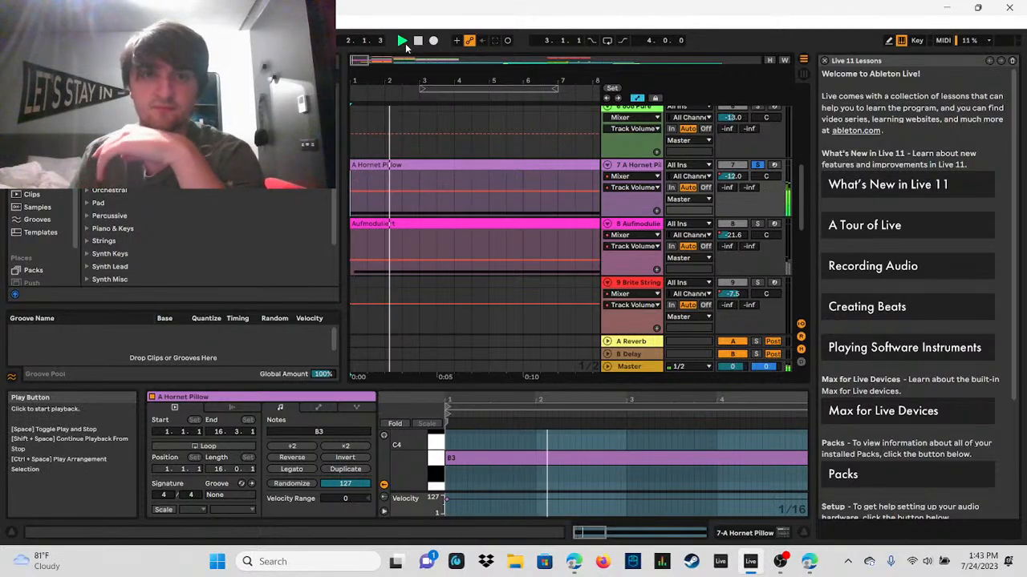
{"action": "left_click", "coordinate": [415, 45]}
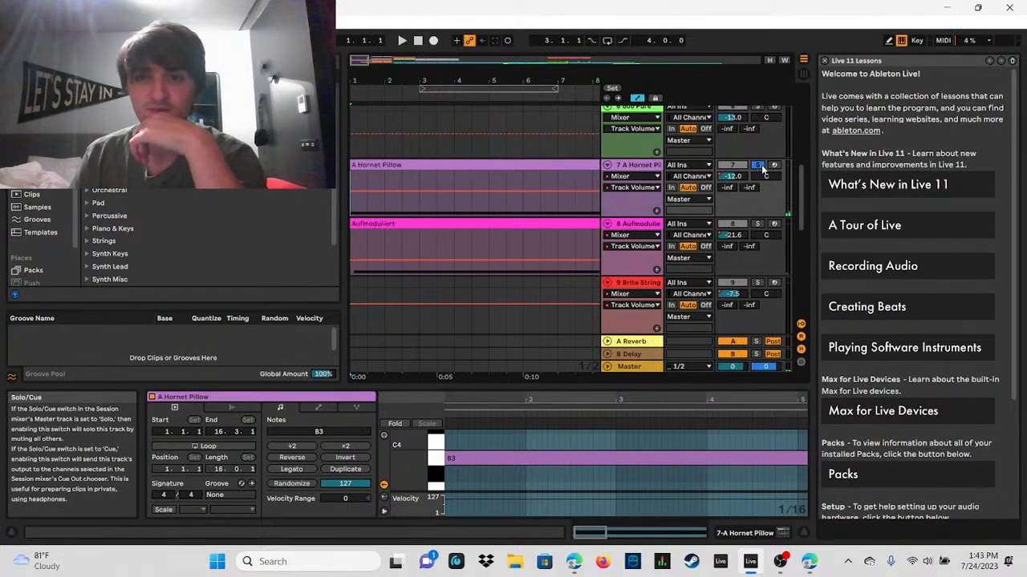
Step: Solo the Aufmoduliert track and audition it from the start of the song
{"action": "scroll", "coordinate": [757, 226], "scroll_direction": "down", "scroll_amount": 1}
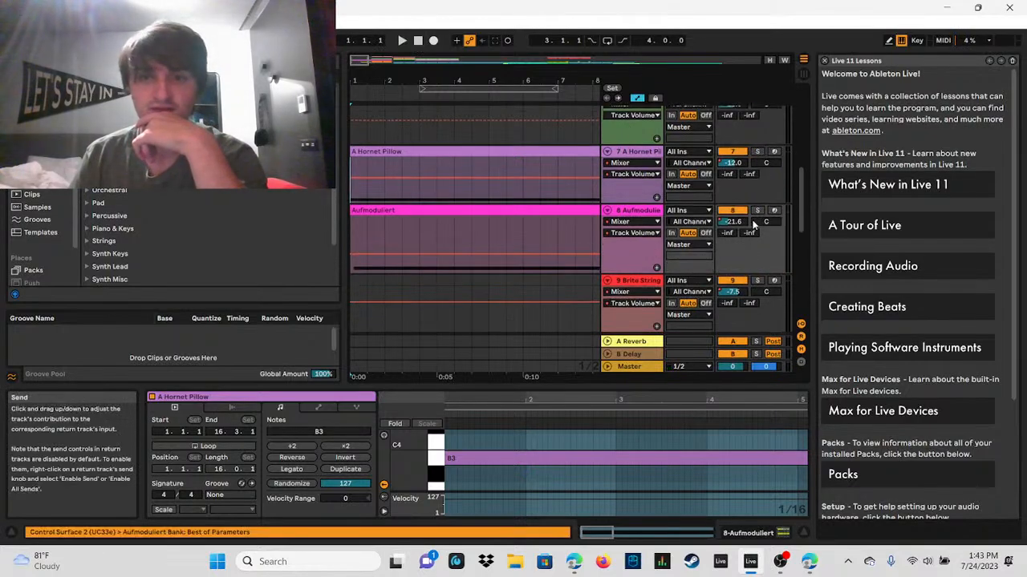
{"action": "left_click", "coordinate": [755, 212]}
{"action": "left_click", "coordinate": [401, 41]}
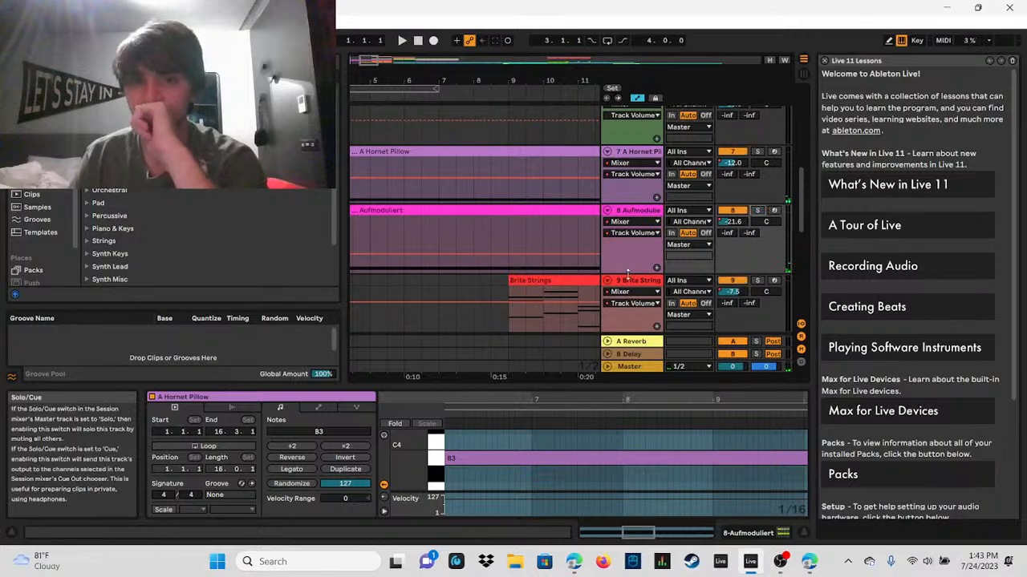
Step: Play the full mix from bar 1 up to the first Addictive Drums clips on track 11, and stop playback
{"action": "left_click_drag", "start_coordinate": [375, 62], "coordinate": [365, 20]}
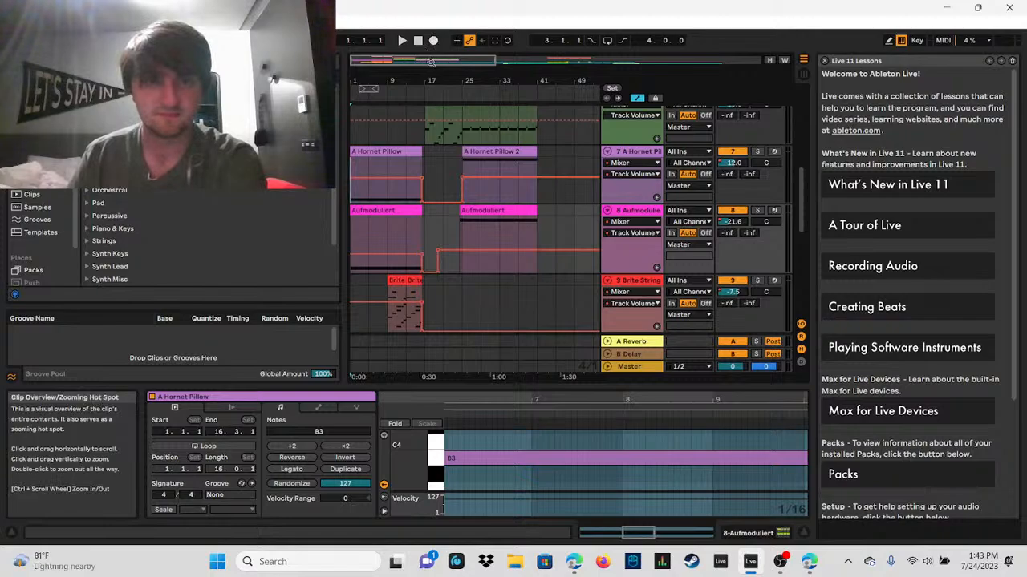
{"action": "left_click", "coordinate": [403, 41]}
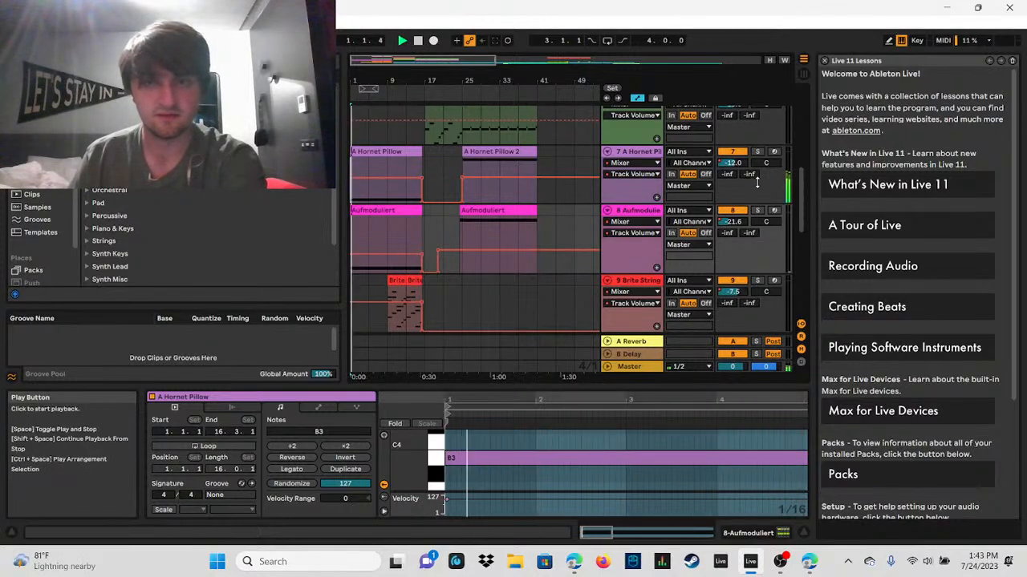
{"action": "mouse_move", "coordinate": [800, 214]}
{"action": "left_mouse_down"}
{"action": "mouse_move", "coordinate": [798, 131]}
{"action": "mouse_move", "coordinate": [797, 233]}
{"action": "left_mouse_up"}
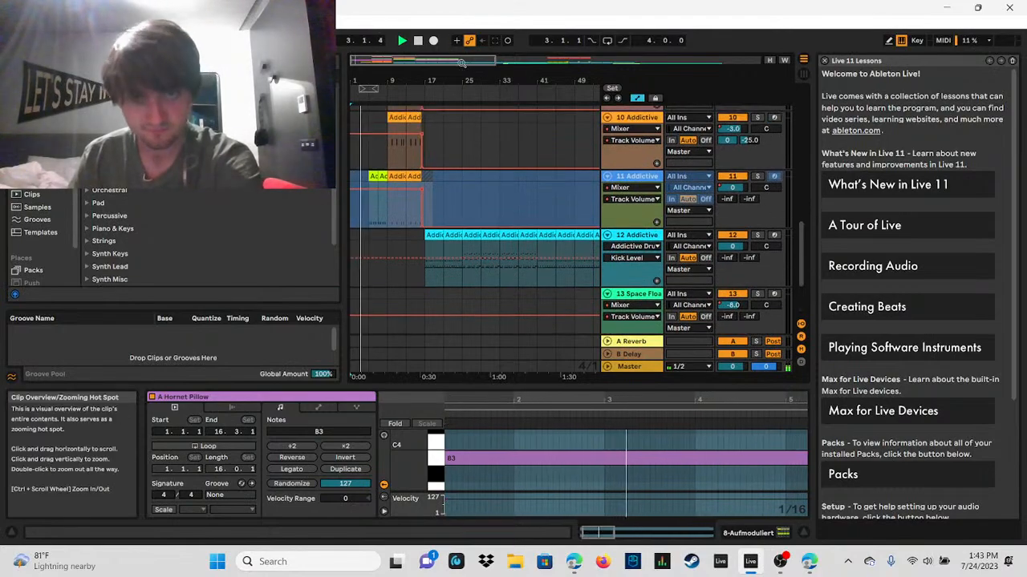
{"action": "left_click_drag", "start_coordinate": [459, 80], "coordinate": [458, 102]}
{"action": "left_click_drag", "start_coordinate": [448, 60], "coordinate": [393, 84]}
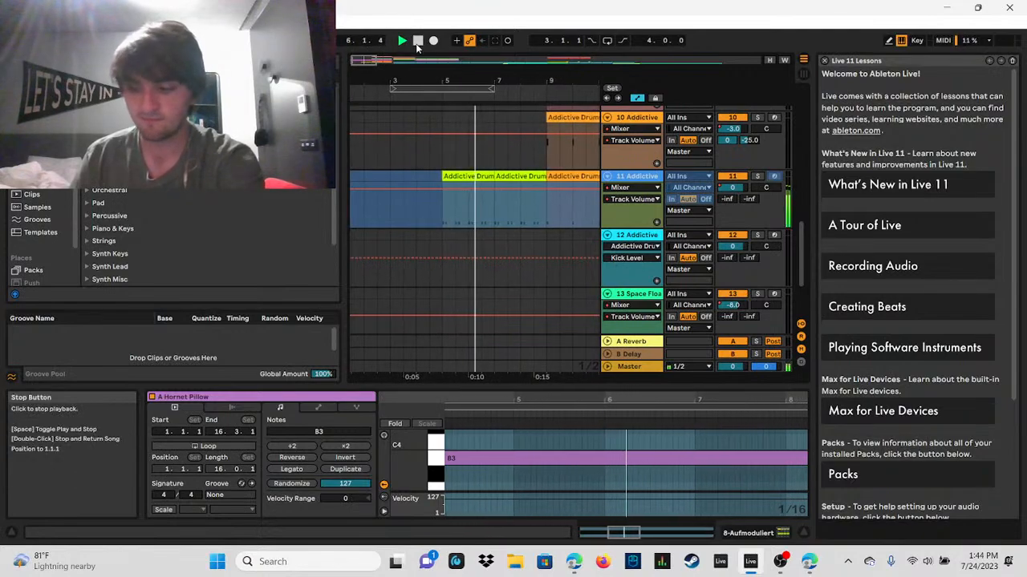
{"action": "left_click", "coordinate": [418, 42]}
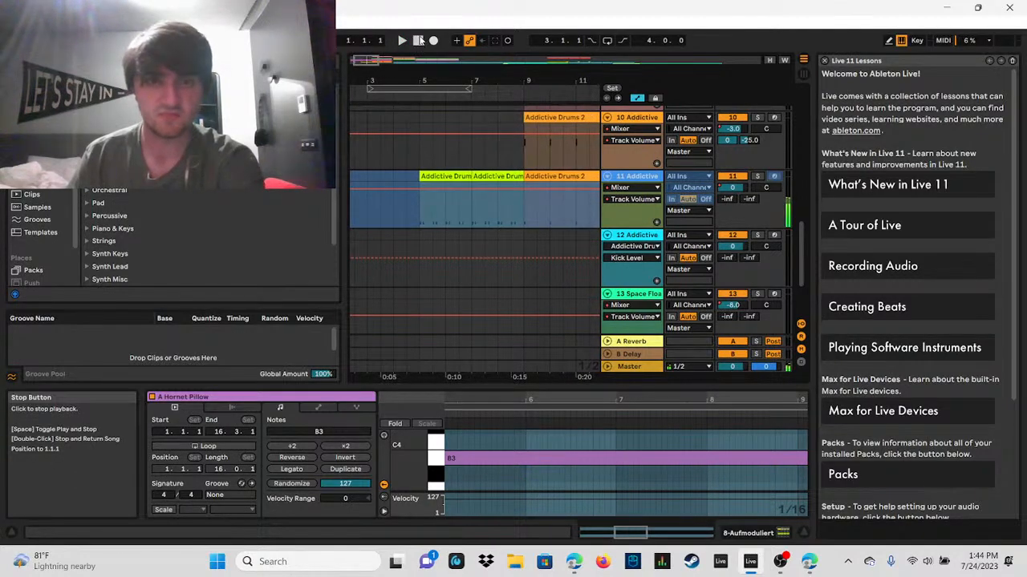
Step: Inspect the Addictive Drums clip at bar 5 on track 11 and the track's EQ Eight and Cathedral reverb devices
{"action": "left_click", "coordinate": [446, 196]}
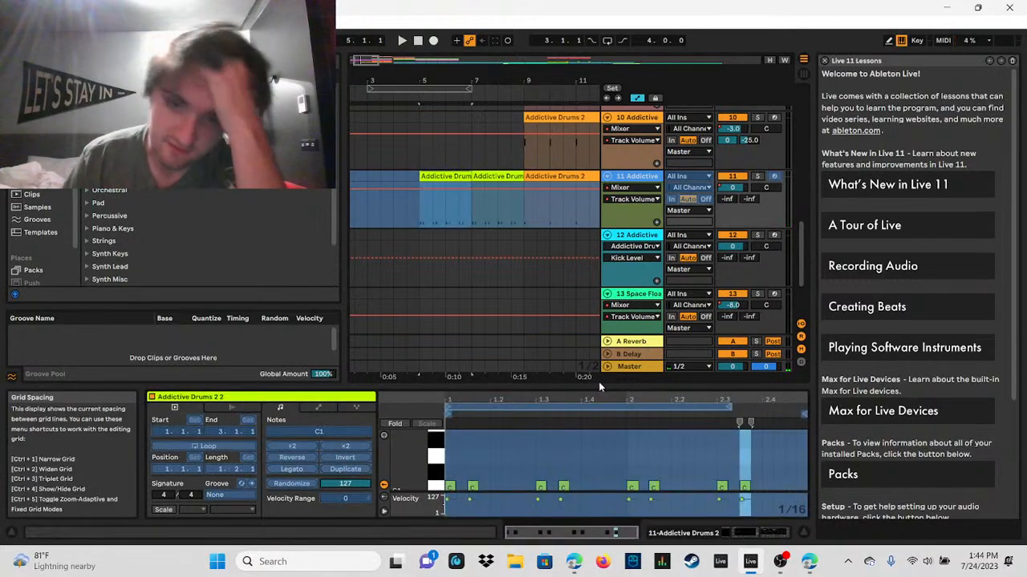
{"action": "left_click_drag", "start_coordinate": [599, 383], "coordinate": [615, 253]}
{"action": "left_click", "coordinate": [630, 116]}
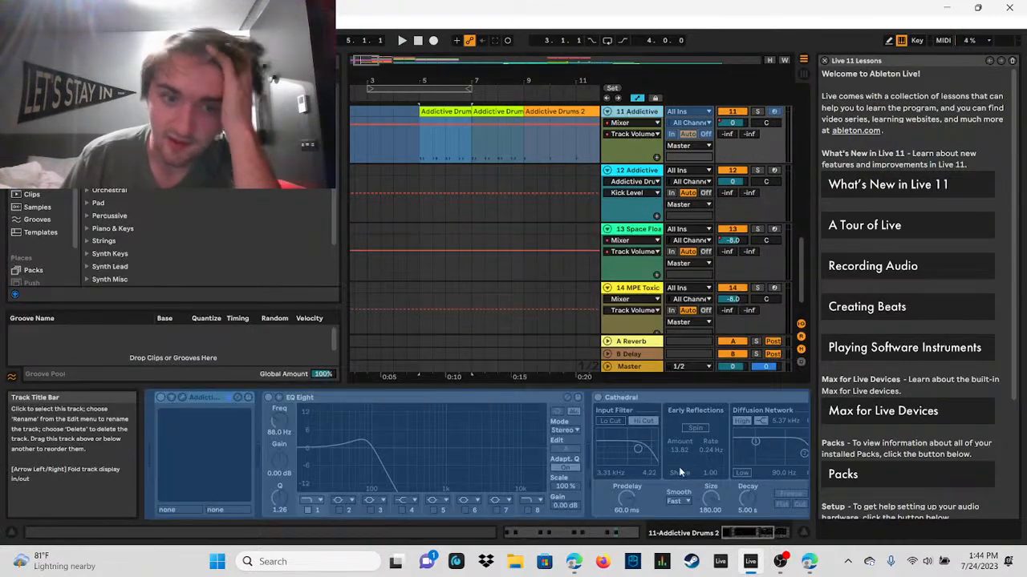
{"action": "mouse_move", "coordinate": [732, 535]}
{"action": "left_mouse_down"}
{"action": "mouse_move", "coordinate": [768, 535]}
{"action": "mouse_move", "coordinate": [741, 535]}
{"action": "left_mouse_up"}
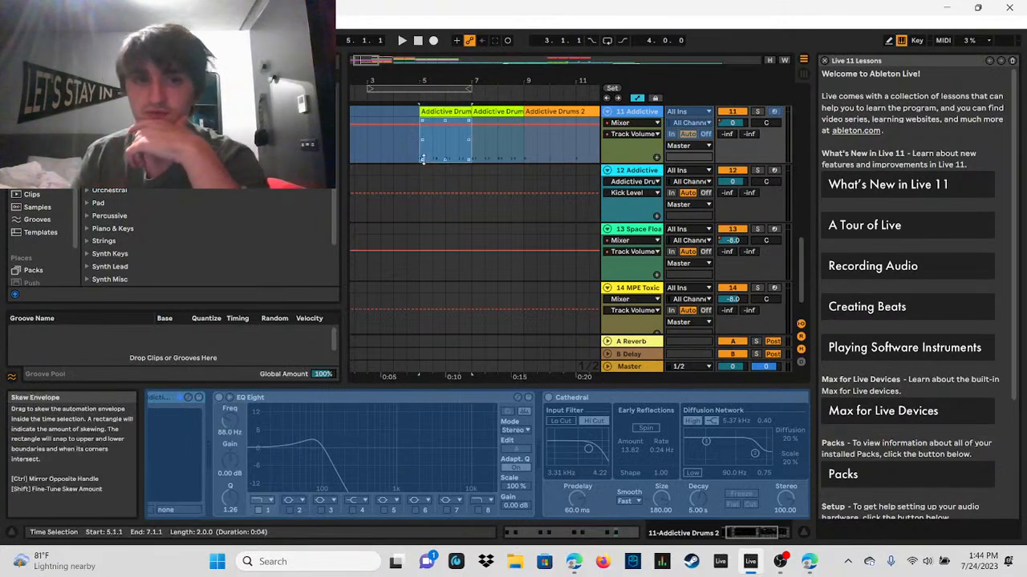
Step: Play the arrangement from bar 5, where the Addictive Drums clips begin on track 11, and stop with the position reset to 1.1.1
{"action": "left_click", "coordinate": [426, 132]}
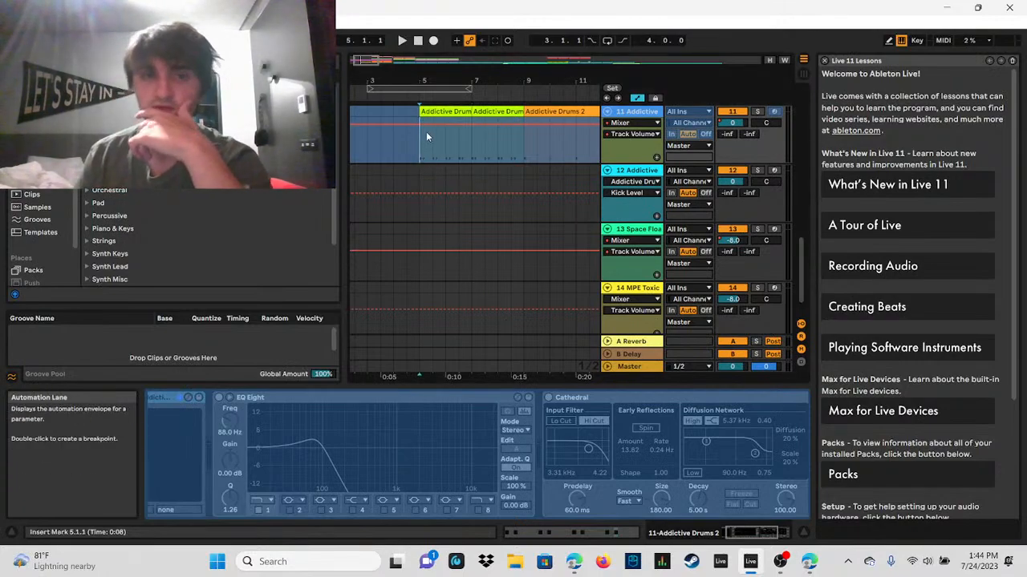
{"action": "left_click", "coordinate": [402, 42]}
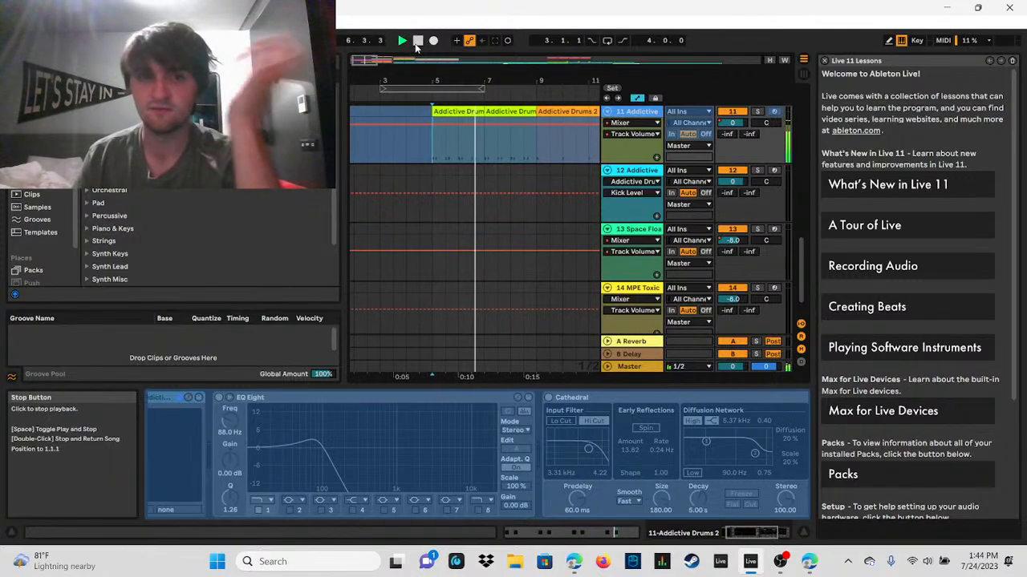
{"action": "double_click", "coordinate": [416, 44]}
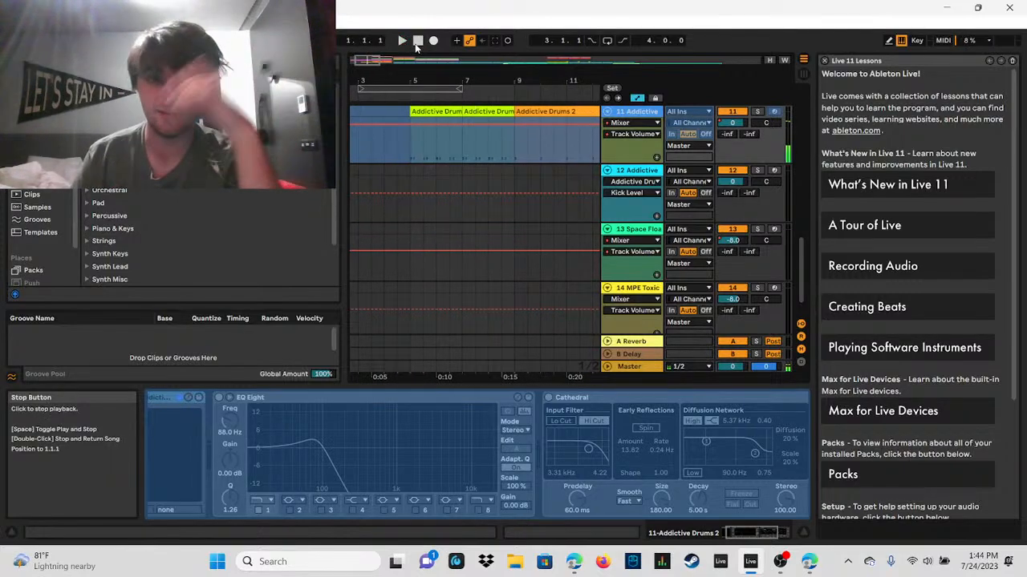
Step: Set the playback start to bar 9, where the orange Addictive Drums clips begin on track 11
{"action": "left_click_drag", "start_coordinate": [361, 60], "coordinate": [501, 60]}
{"action": "scroll", "coordinate": [781, 180], "scroll_direction": "up", "scroll_amount": 5}
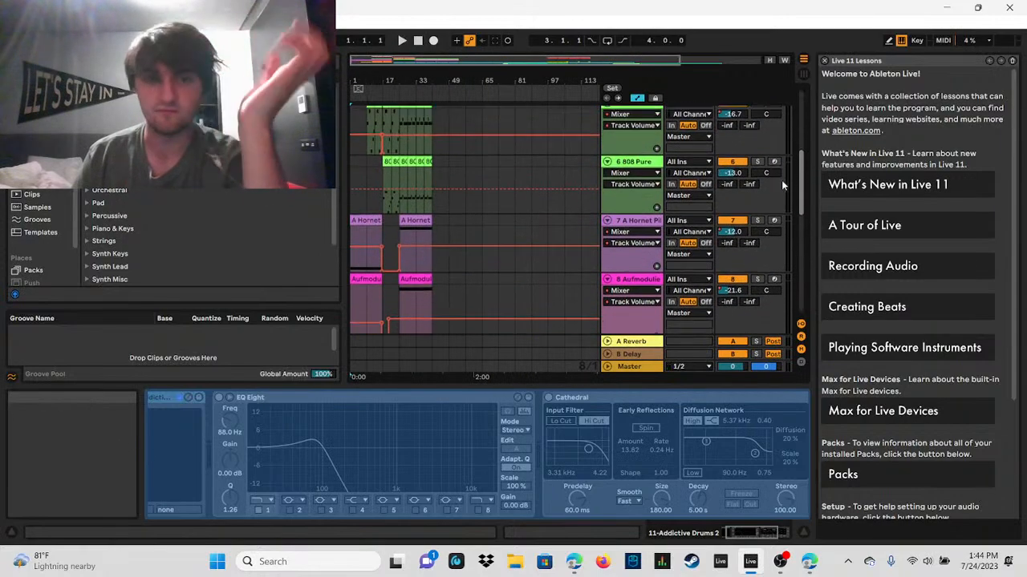
{"action": "scroll", "coordinate": [781, 216], "scroll_direction": "down", "scroll_amount": 2}
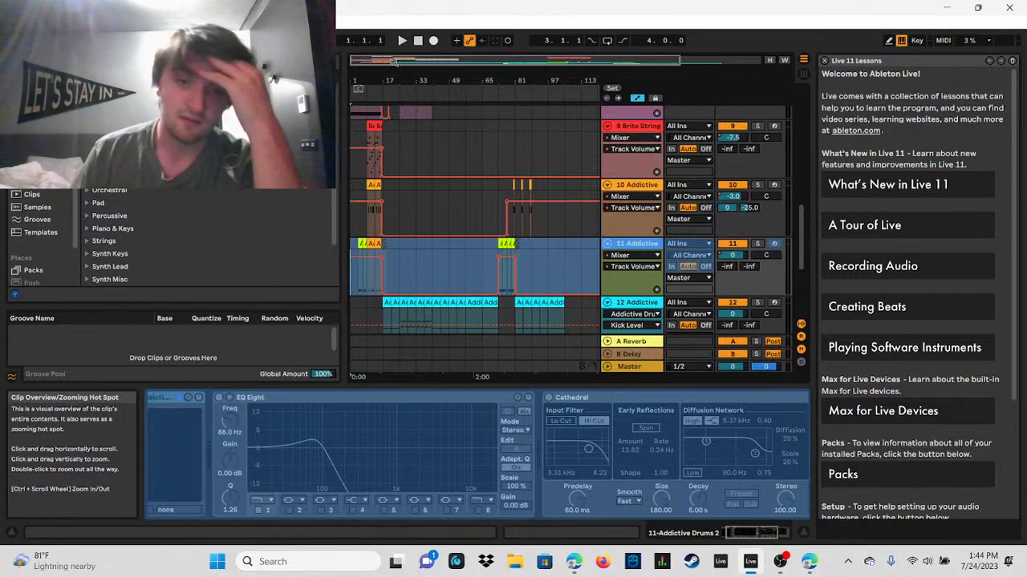
{"action": "scroll", "coordinate": [449, 240], "scroll_direction": "down", "scroll_amount": 4}
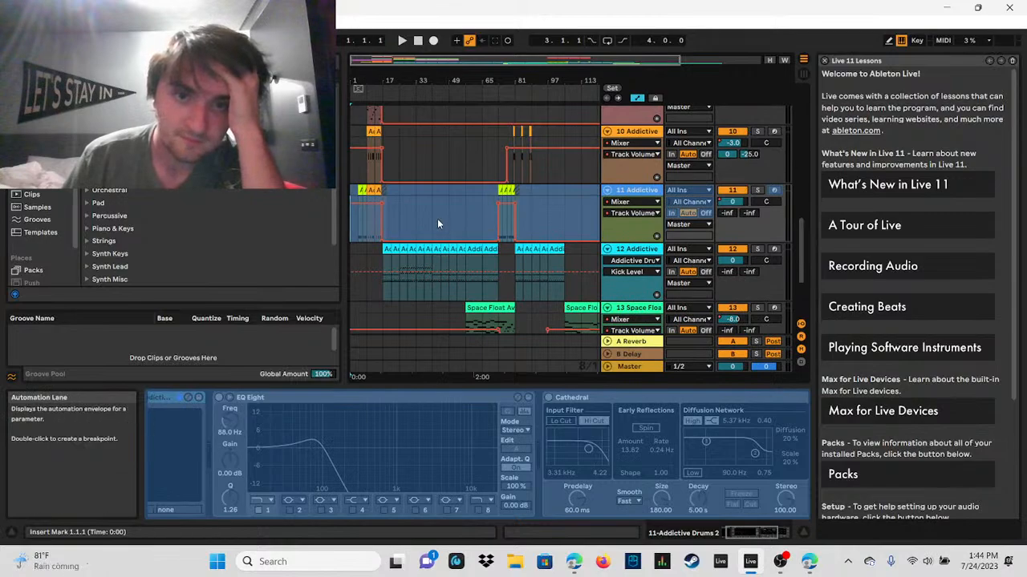
{"action": "scroll", "coordinate": [437, 218], "scroll_direction": "down", "scroll_amount": 2}
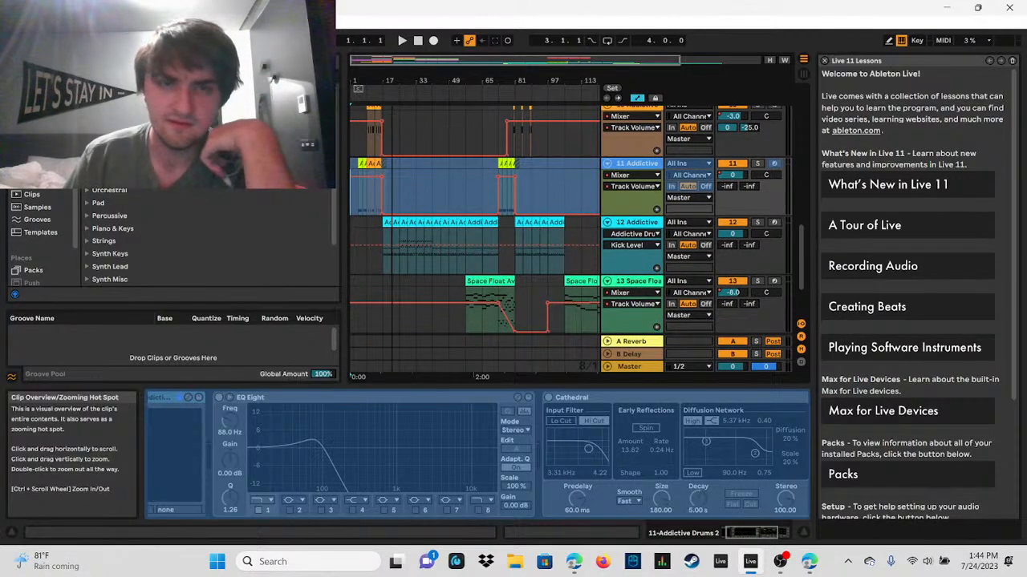
{"action": "left_click_drag", "start_coordinate": [404, 60], "coordinate": [370, 120]}
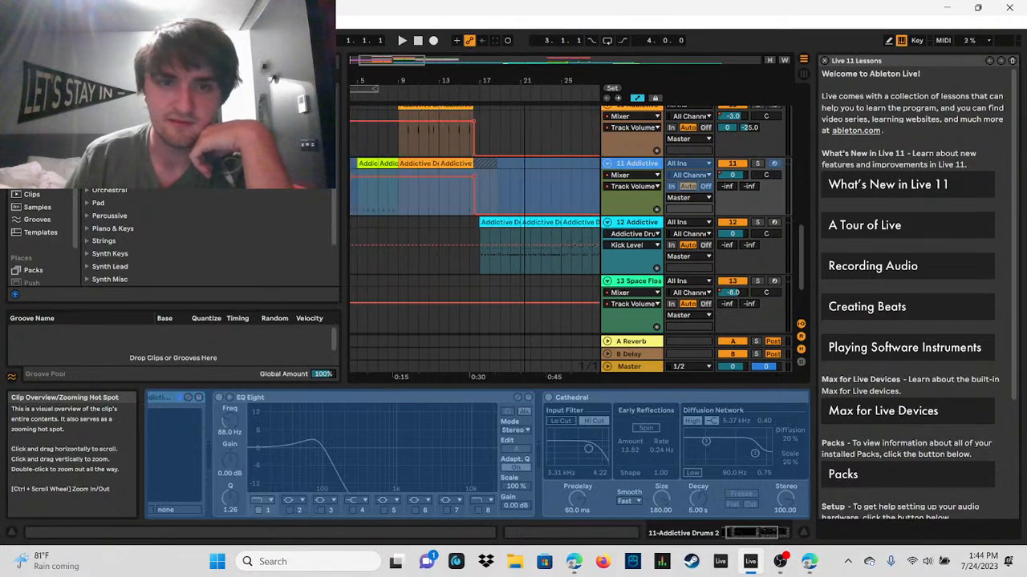
{"action": "left_click", "coordinate": [401, 211]}
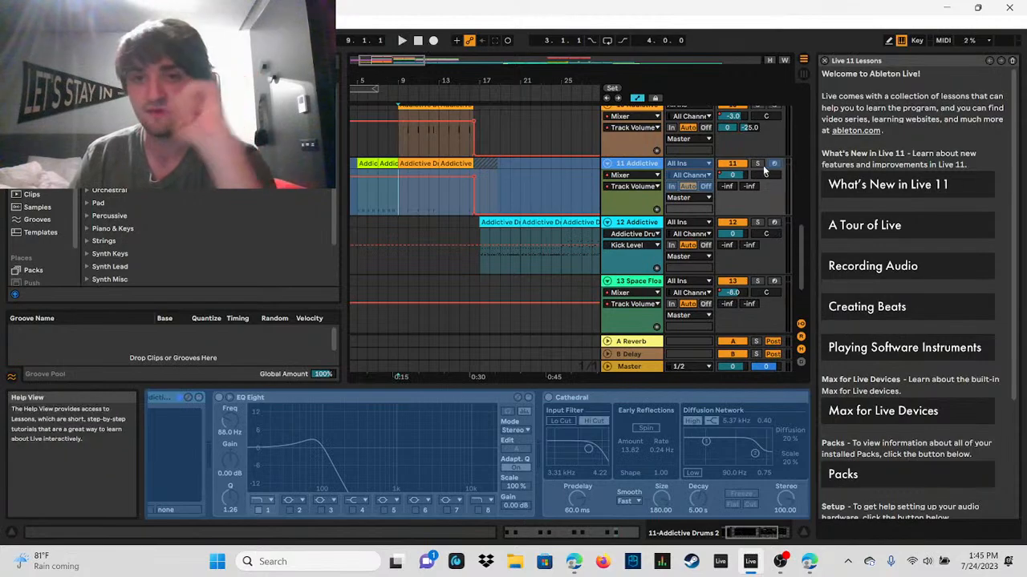
Step: Select the Ambient Element track, play the full mix from bar 9 to about bar 16, and stop playback
{"action": "left_click_drag", "start_coordinate": [803, 246], "coordinate": [822, 108]}
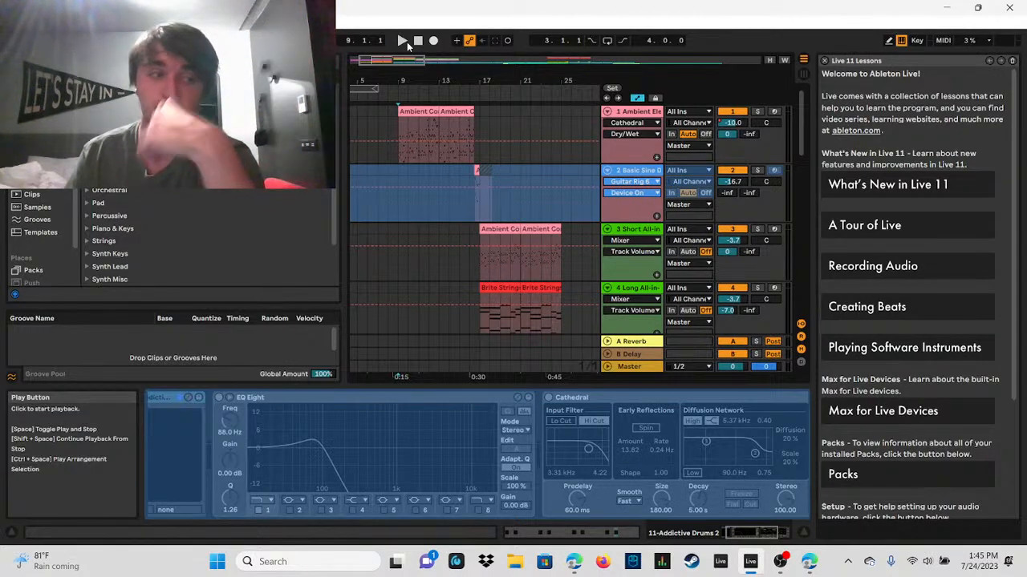
{"action": "left_click", "coordinate": [400, 124]}
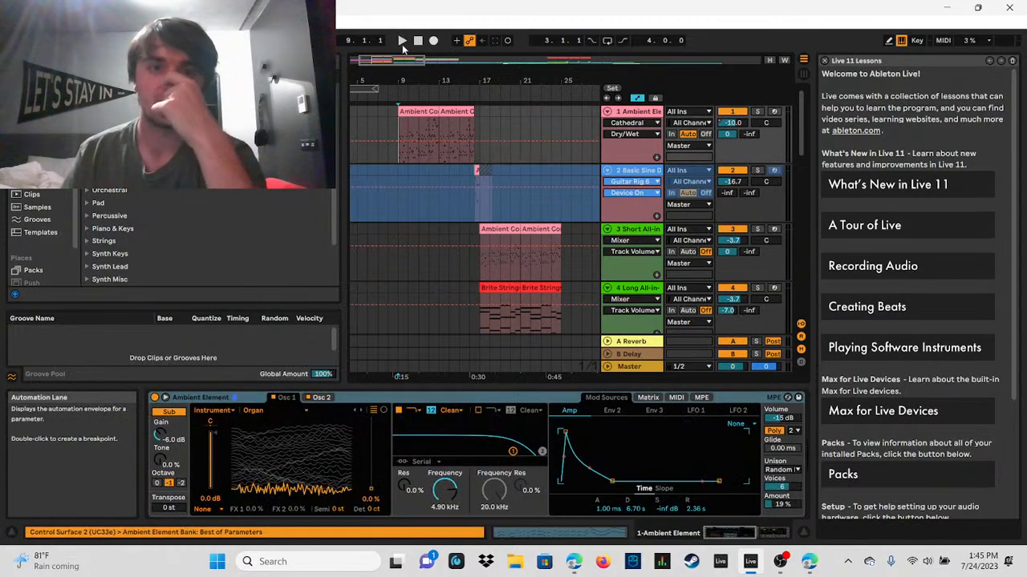
{"action": "left_click", "coordinate": [401, 42]}
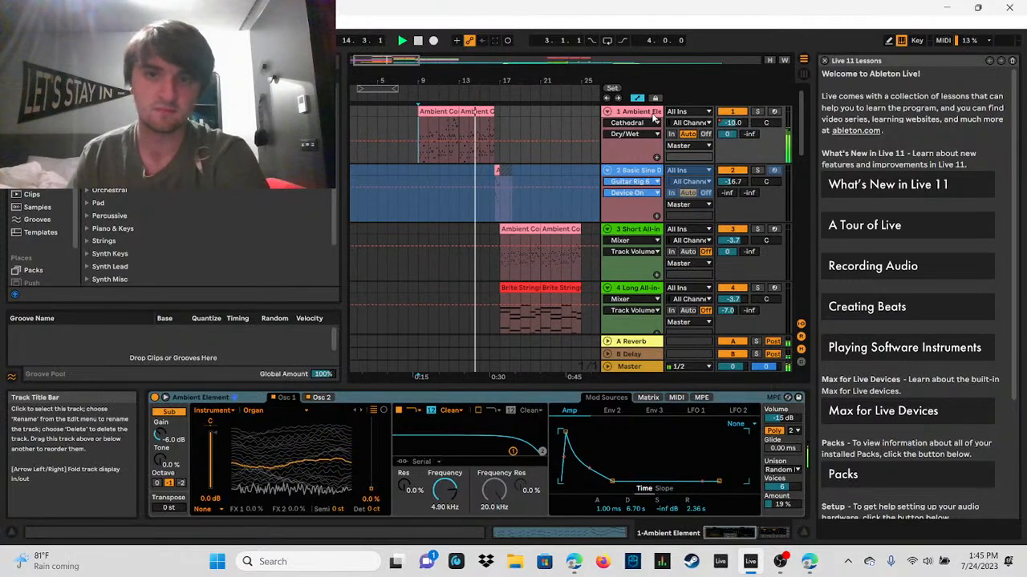
{"action": "left_click", "coordinate": [417, 41]}
Step: Solo the Ambient Element track, audition it from bar 9, and inspect its Cathedral reverb settings
{"action": "left_click", "coordinate": [758, 113]}
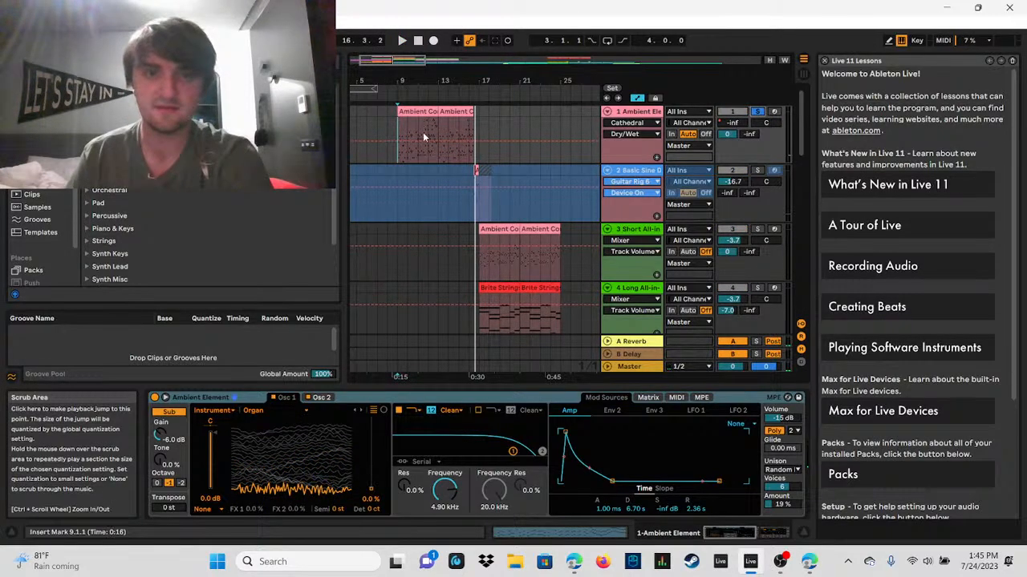
{"action": "left_click", "coordinate": [403, 44]}
{"action": "left_click_drag", "start_coordinate": [402, 60], "coordinate": [392, 72]}
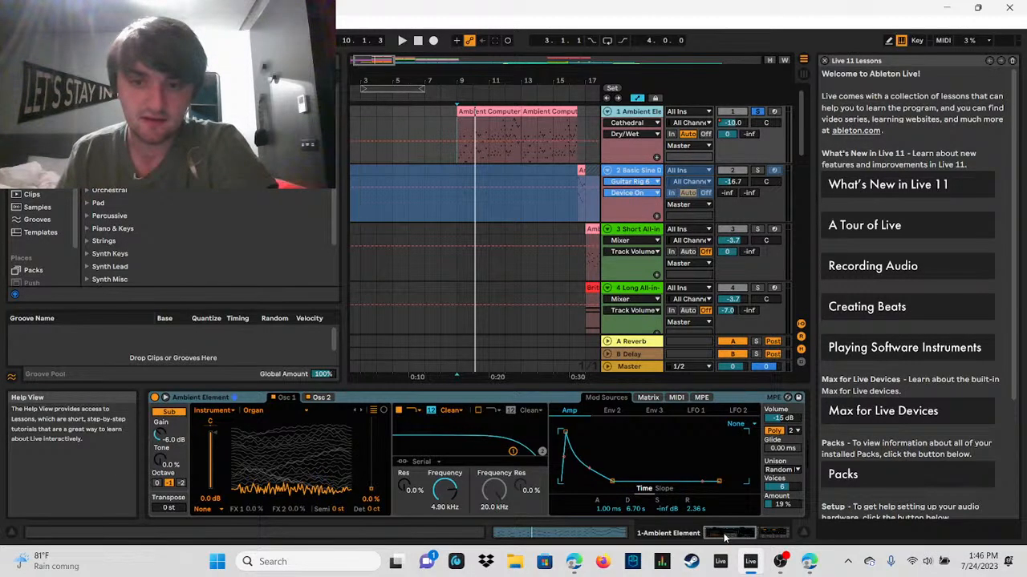
{"action": "left_click_drag", "start_coordinate": [723, 535], "coordinate": [782, 534]}
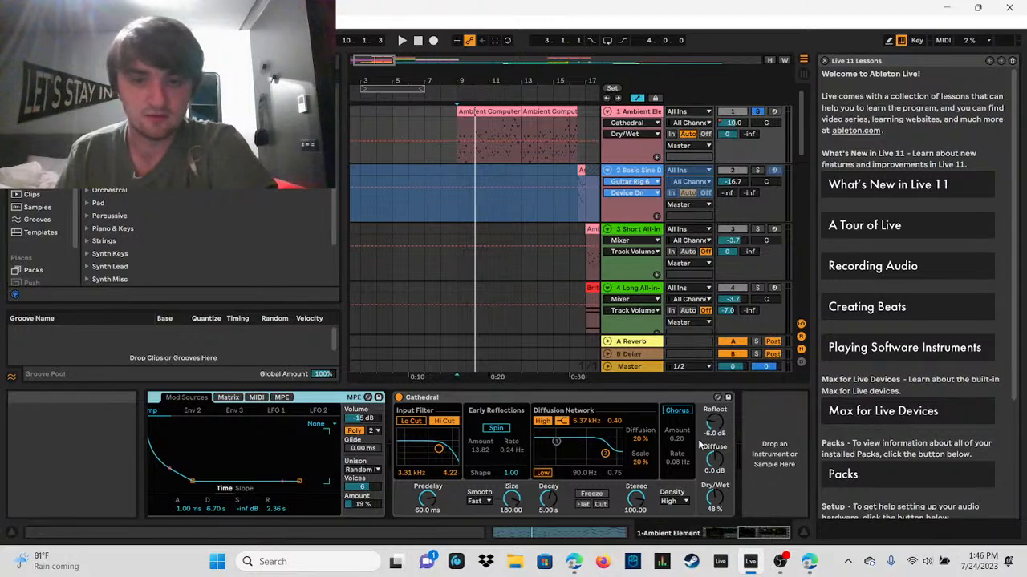
Step: Replay the soloed Ambient Element track from bar 9 and bypass its Cathedral reverb during playback
{"action": "left_click", "coordinate": [758, 112]}
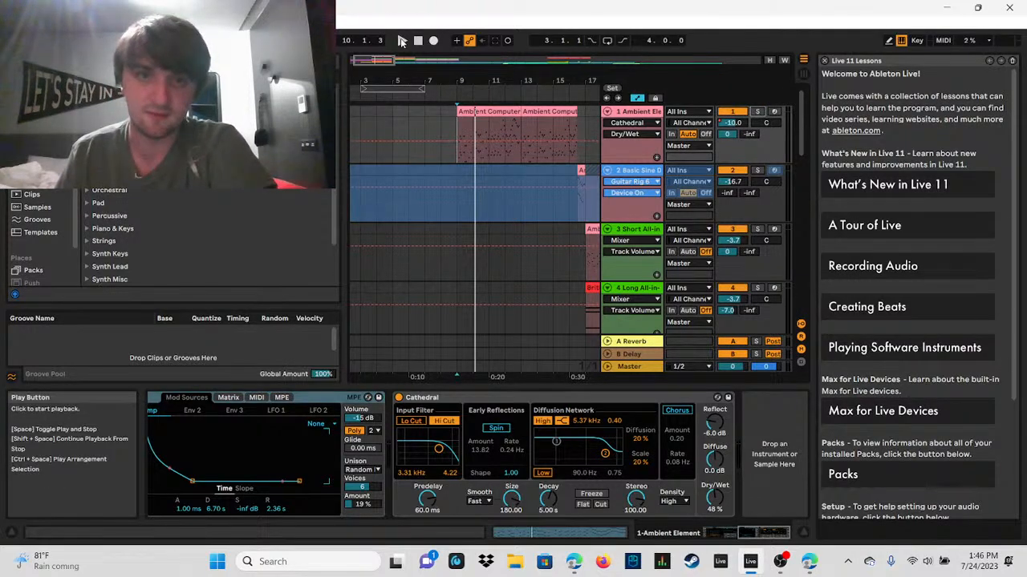
{"action": "left_click", "coordinate": [757, 112]}
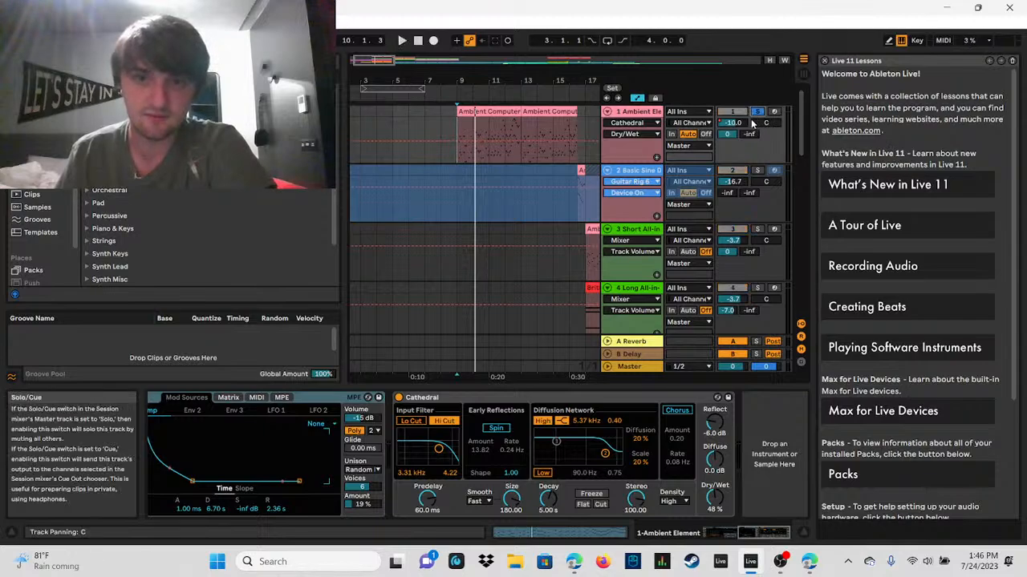
{"action": "left_click", "coordinate": [402, 40]}
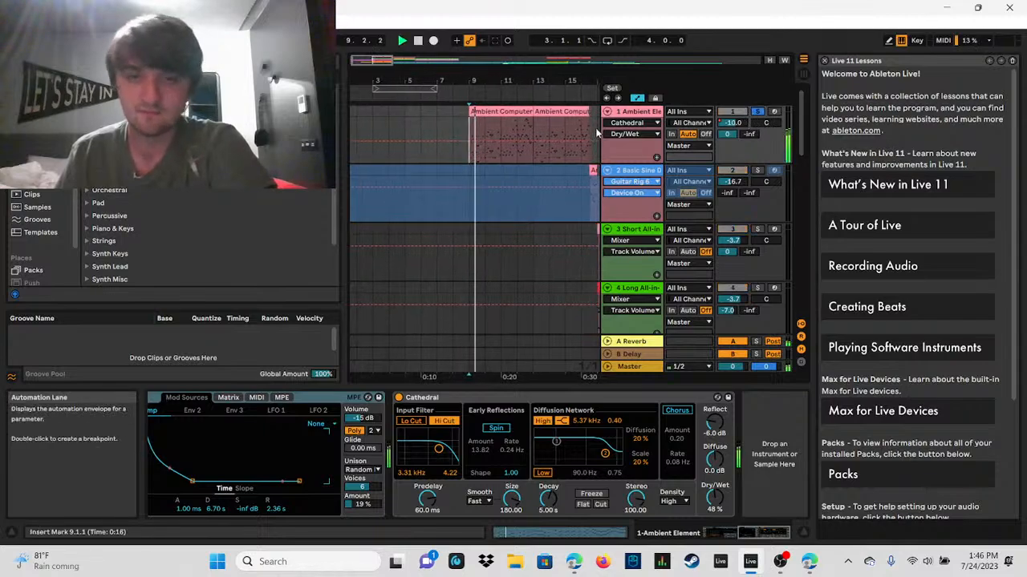
{"action": "left_click", "coordinate": [399, 398]}
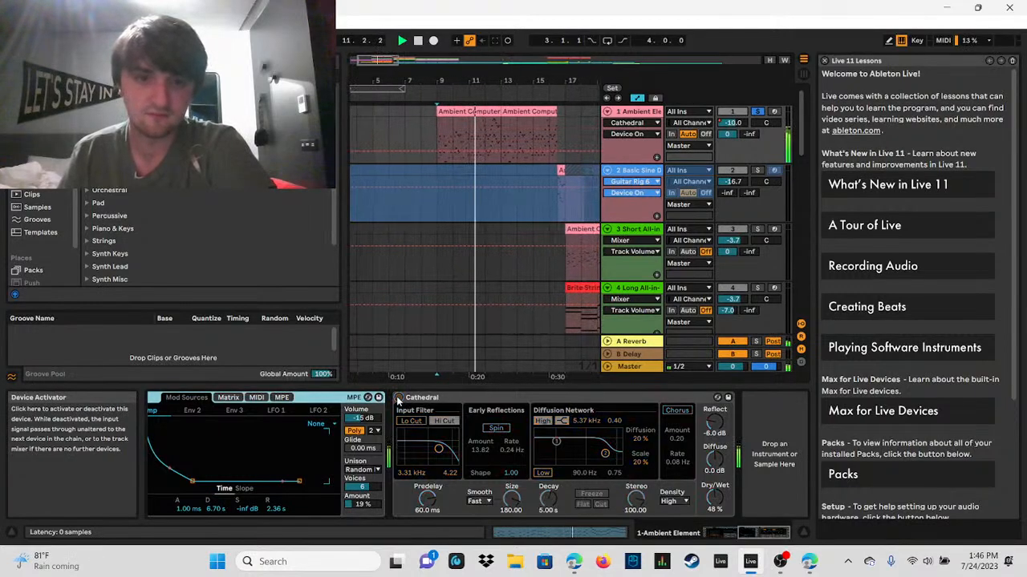
{"action": "left_click", "coordinate": [399, 397]}
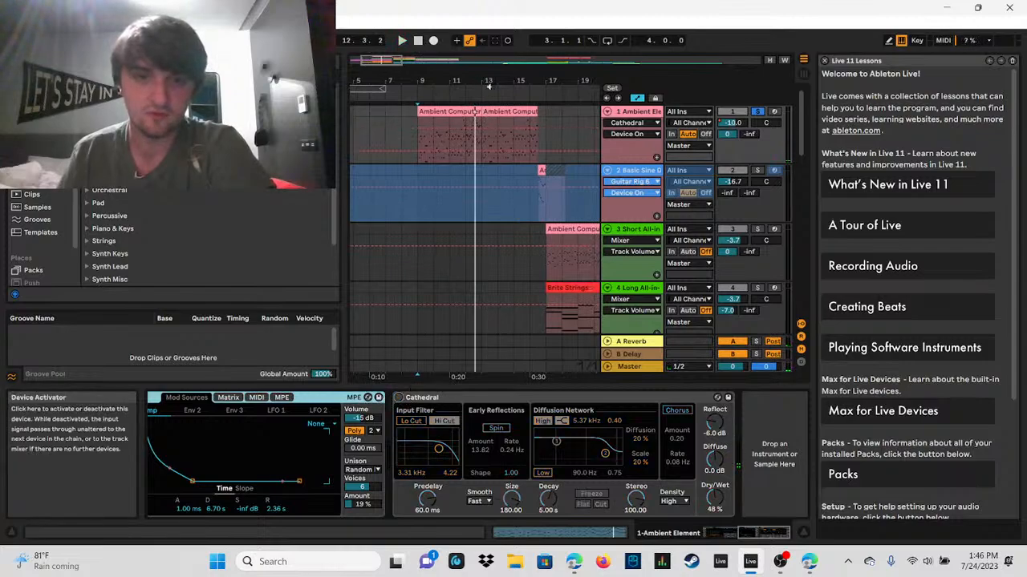
Step: Play the first Ambient Computer clip from bar 9 with the Cathedral reverb off, and stop playback
{"action": "left_click", "coordinate": [420, 122]}
{"action": "key", "text": "space"}
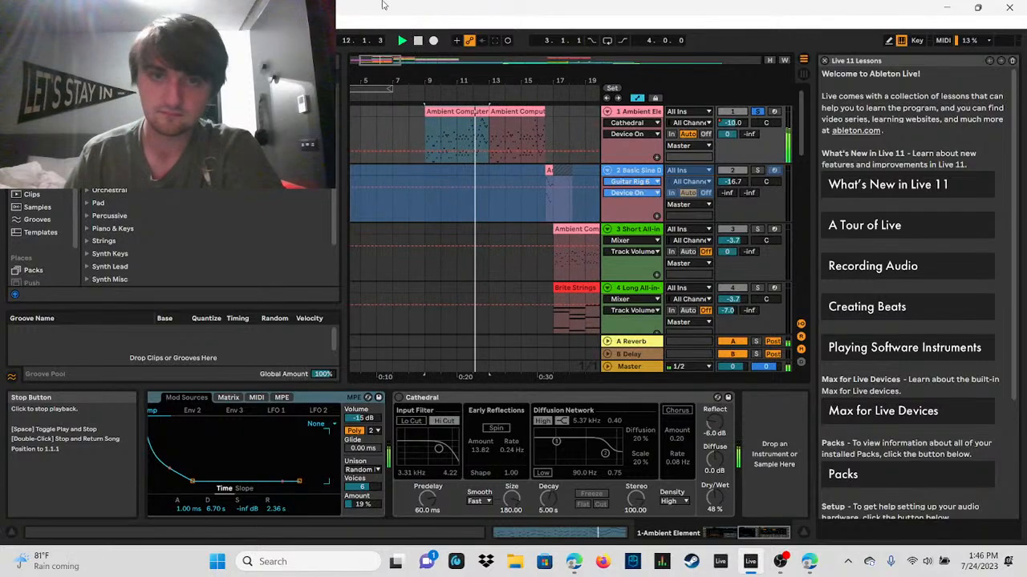
{"action": "left_click", "coordinate": [417, 40]}
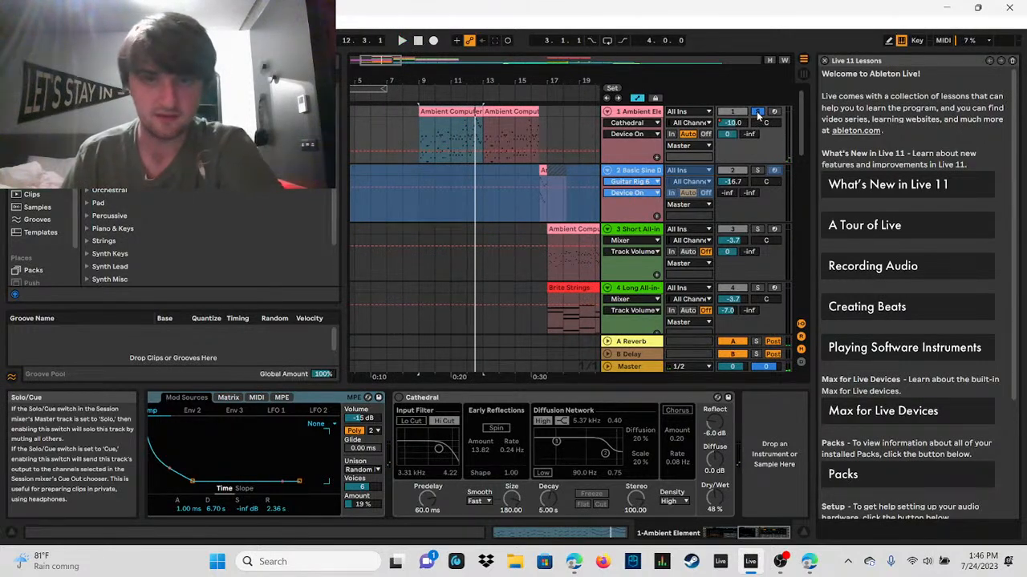
Step: Turn the Cathedral reverb back on, replay the Ambient Element track from bar 9 to compare, and unsolo it
{"action": "left_click", "coordinate": [398, 397]}
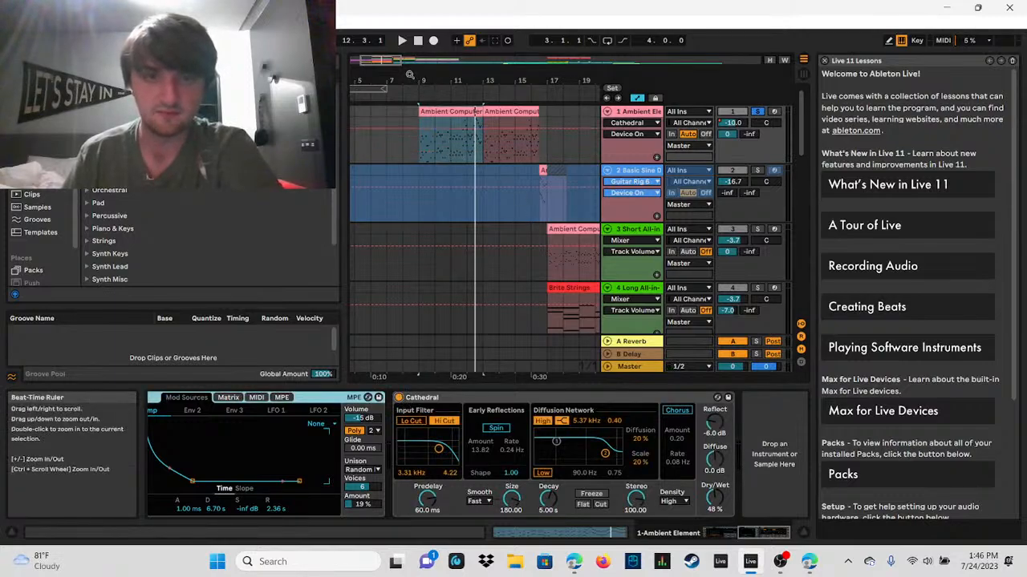
{"action": "left_click", "coordinate": [401, 42]}
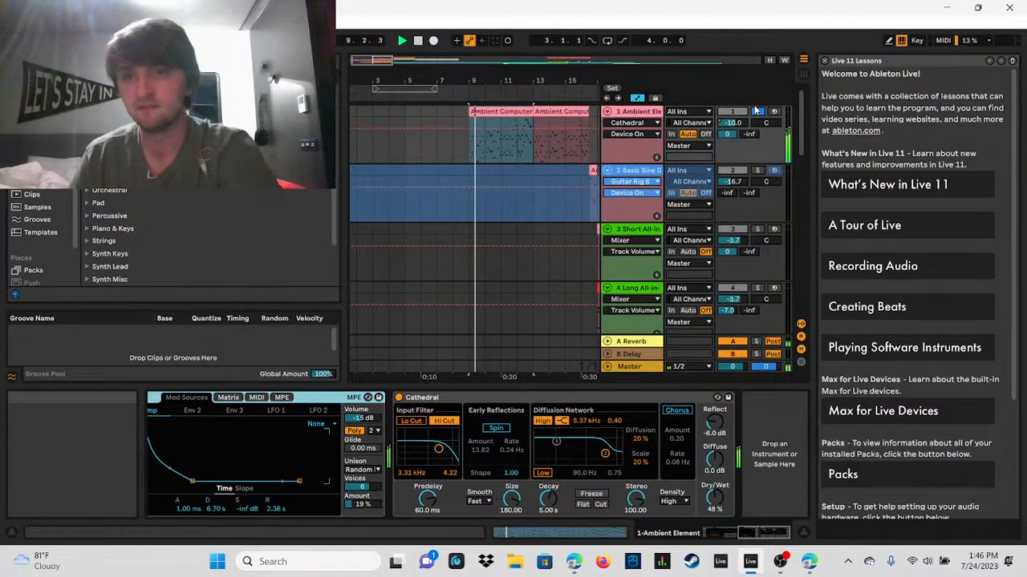
{"action": "left_click", "coordinate": [416, 43]}
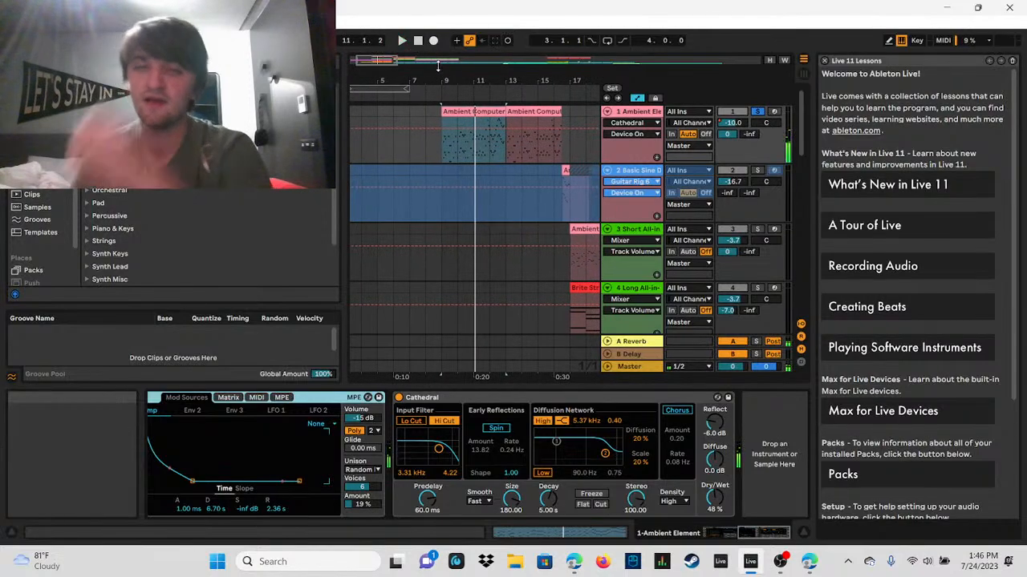
{"action": "left_click", "coordinate": [759, 113]}
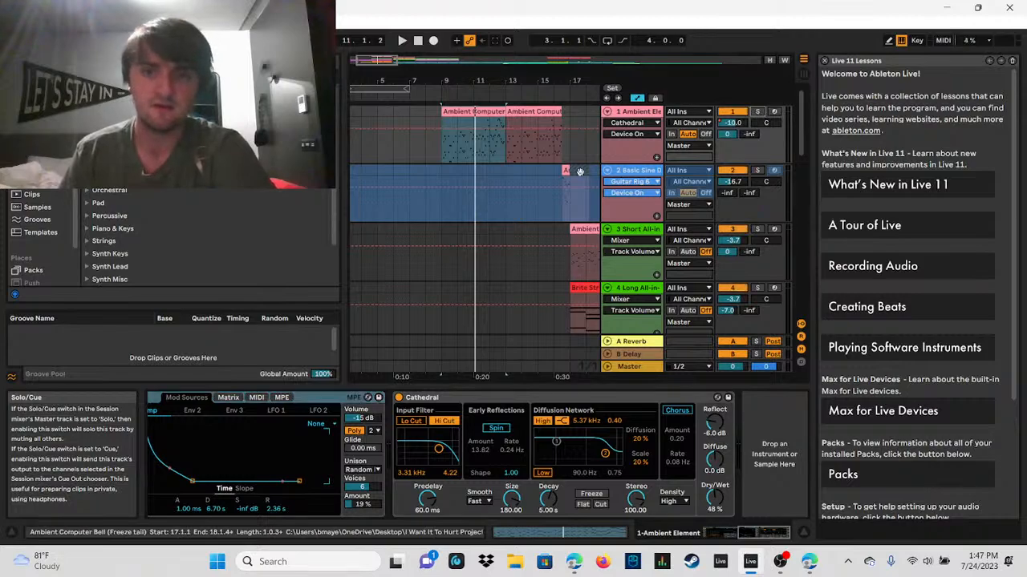
Step: Solo the Brite Strings track, audition it from bar 9 to about bar 16, and unsolo it
{"action": "left_click", "coordinate": [443, 146]}
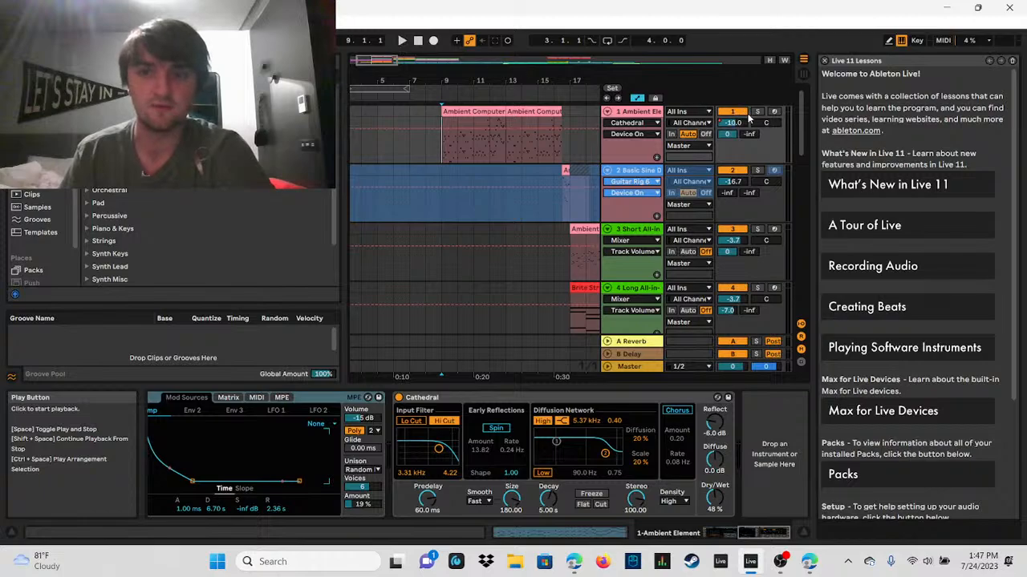
{"action": "left_click_drag", "start_coordinate": [802, 119], "coordinate": [813, 232]}
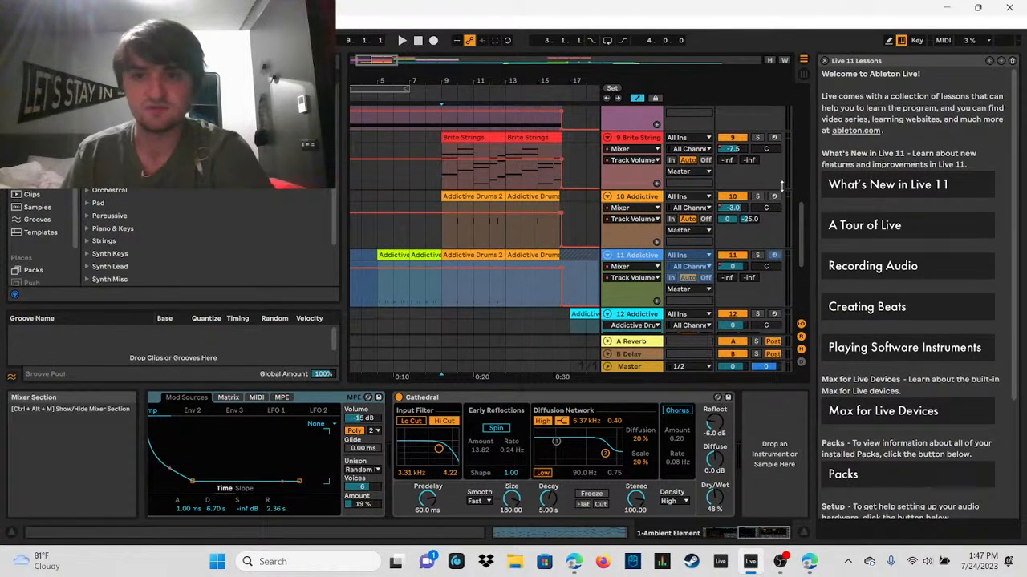
{"action": "scroll", "coordinate": [746, 185], "scroll_direction": "up", "scroll_amount": 1}
{"action": "left_click", "coordinate": [756, 170]}
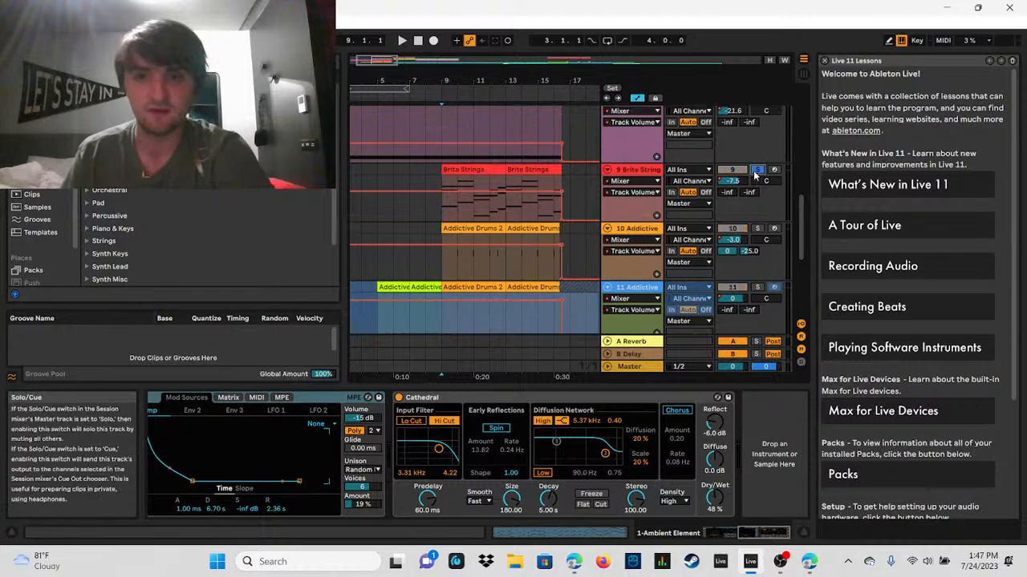
{"action": "left_click", "coordinate": [401, 40]}
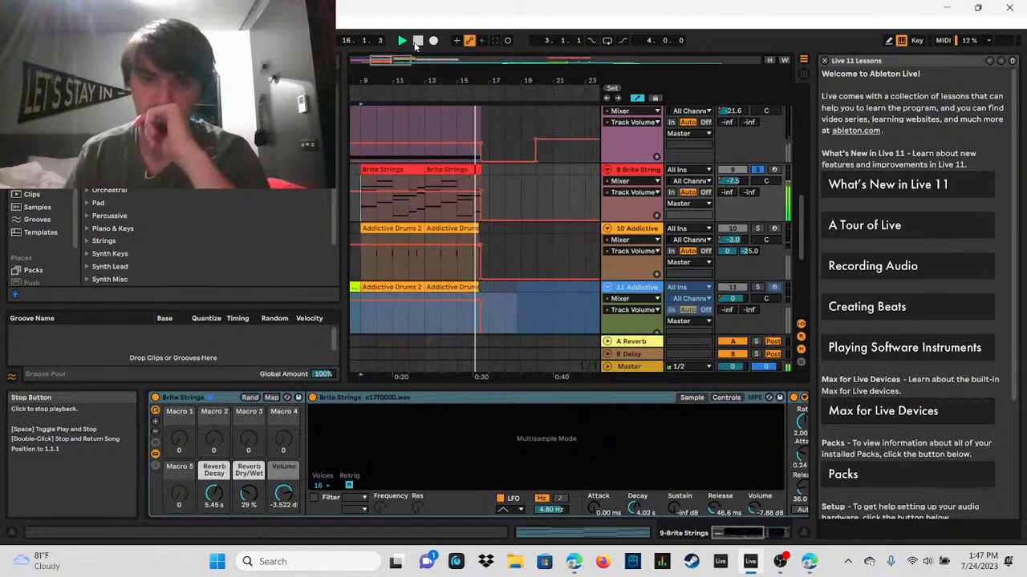
{"action": "left_click", "coordinate": [416, 44]}
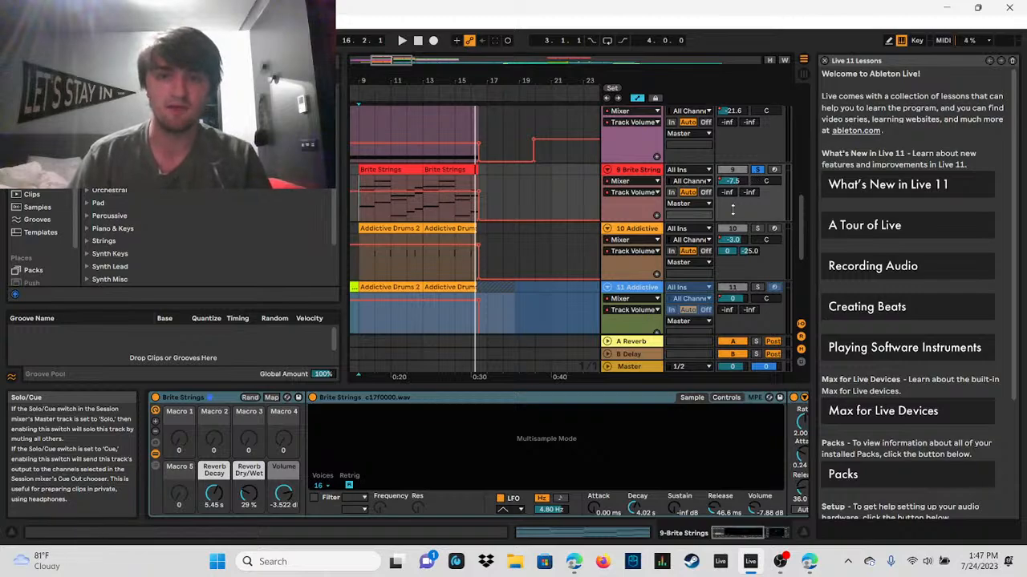
{"action": "left_click", "coordinate": [757, 169]}
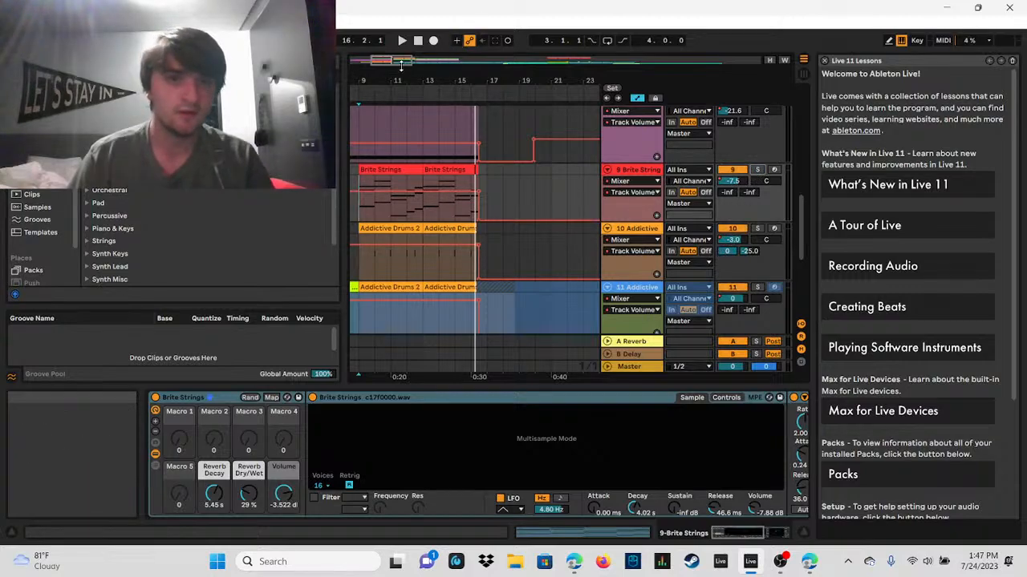
Step: Examine the bar 9 to 16 clips and volume automation on the Brite Strings, Addictive Drums and neighbouring tracks
{"action": "mouse_move", "coordinate": [401, 66]}
{"action": "left_mouse_down"}
{"action": "mouse_move", "coordinate": [390, 92]}
{"action": "mouse_move", "coordinate": [384, 71]}
{"action": "left_mouse_up"}
{"action": "scroll", "coordinate": [507, 218], "scroll_direction": "down", "scroll_amount": 1}
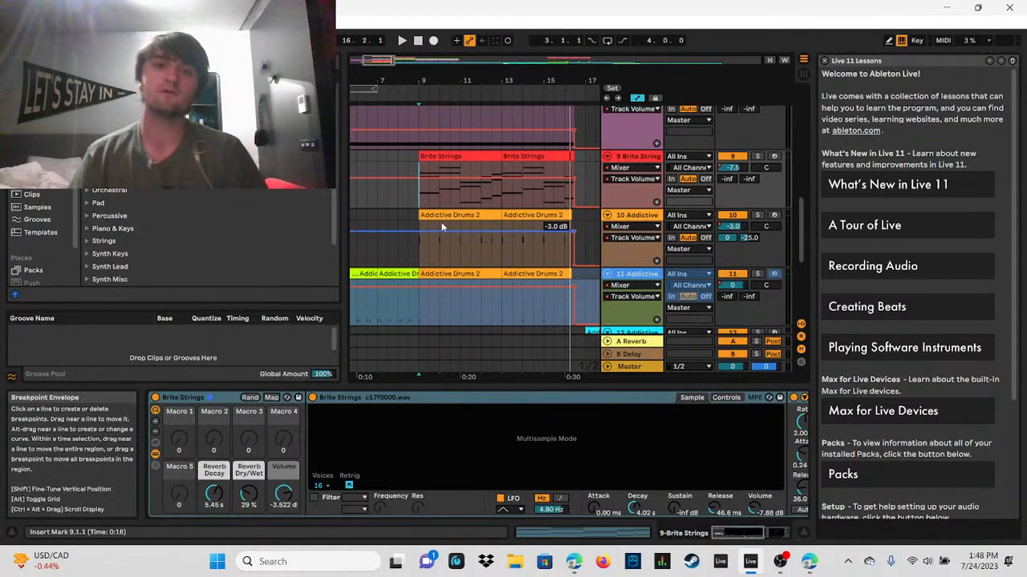
{"action": "scroll", "coordinate": [590, 237], "scroll_direction": "up", "scroll_amount": 4}
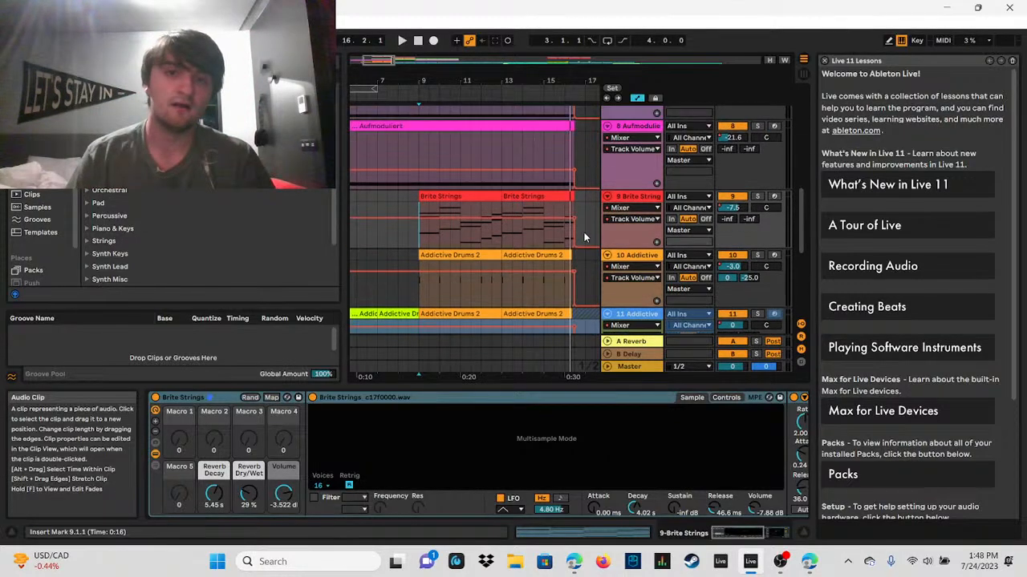
{"action": "left_click_drag", "start_coordinate": [800, 198], "coordinate": [799, 169]}
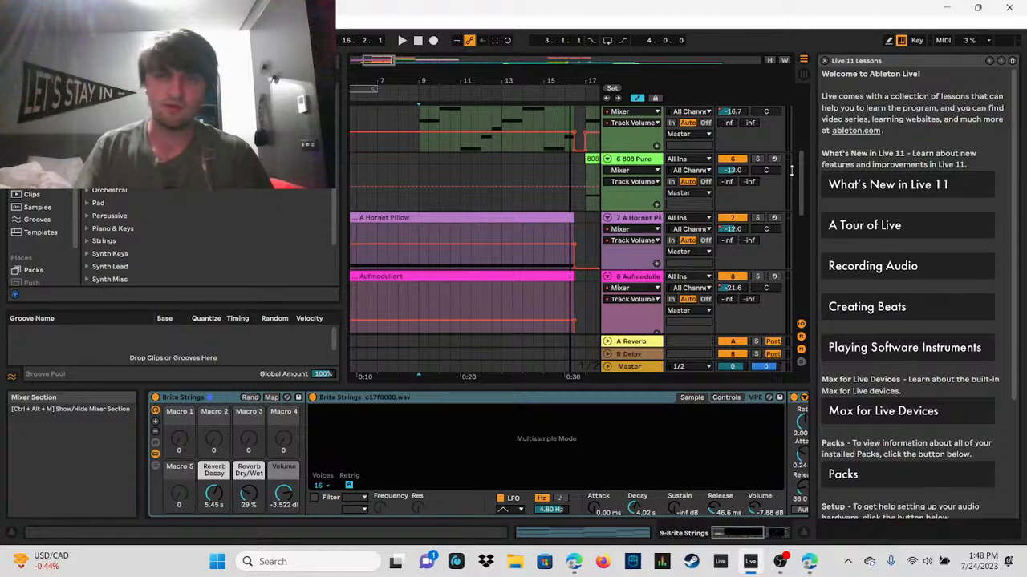
{"action": "scroll", "coordinate": [792, 199], "scroll_direction": "down", "scroll_amount": 5}
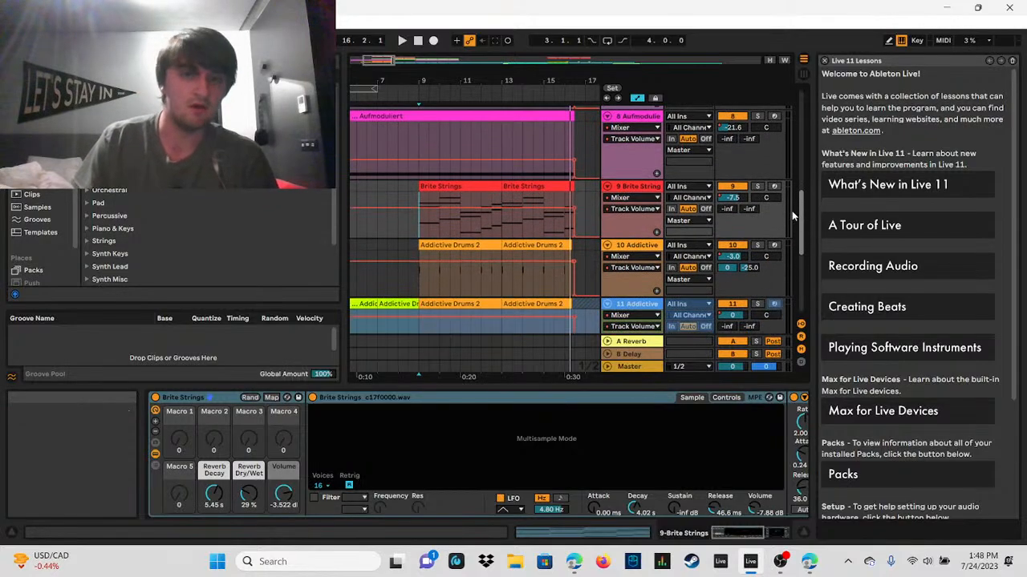
{"action": "scroll", "coordinate": [792, 220], "scroll_direction": "down", "scroll_amount": 2}
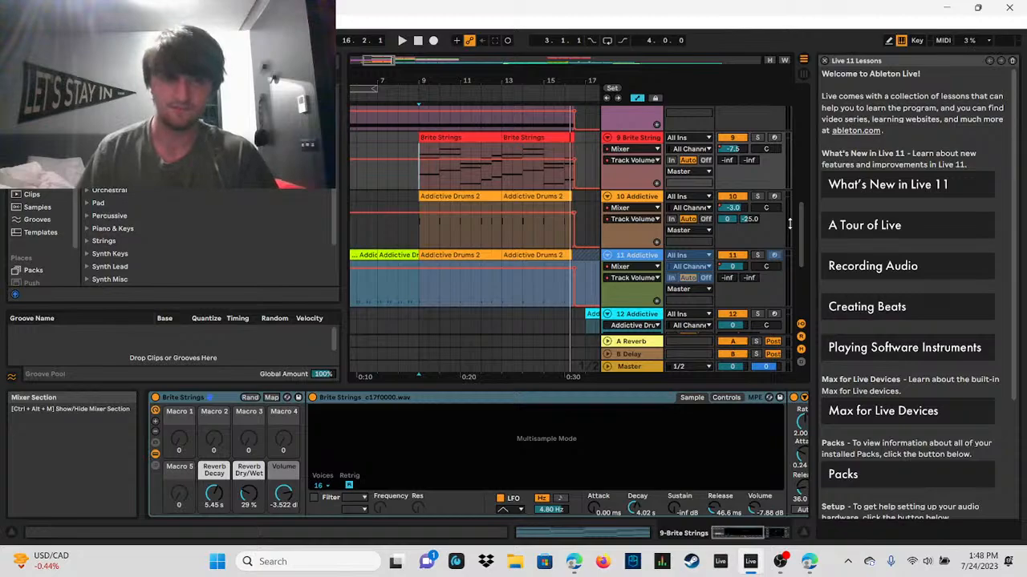
{"action": "scroll", "coordinate": [793, 161], "scroll_direction": "up", "scroll_amount": 10}
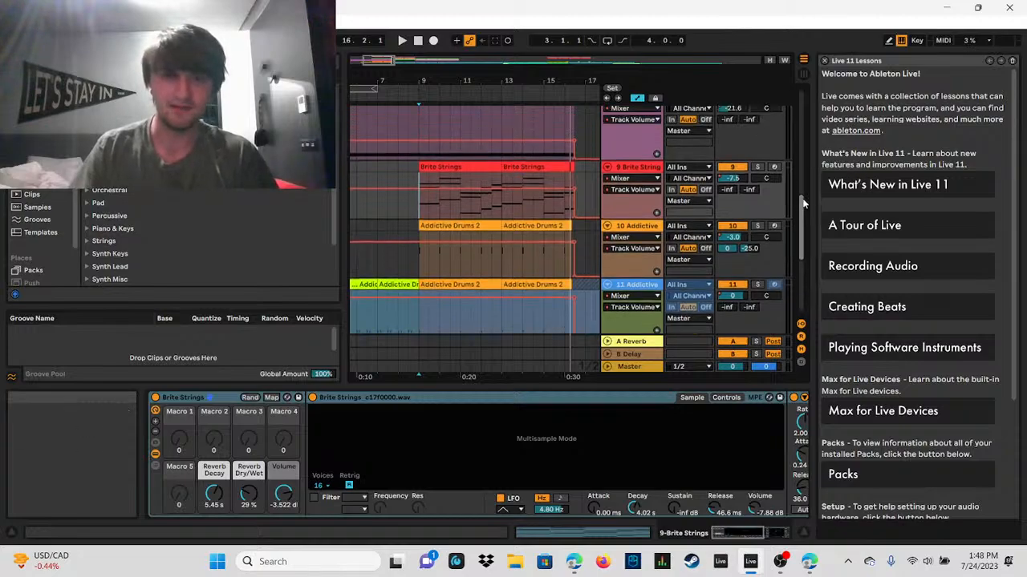
Step: Solo the orange Addictive Drums 2 track (track 10), audition it from bar 9, then stop and unsolo it
{"action": "scroll", "coordinate": [792, 118], "scroll_direction": "up", "scroll_amount": 2}
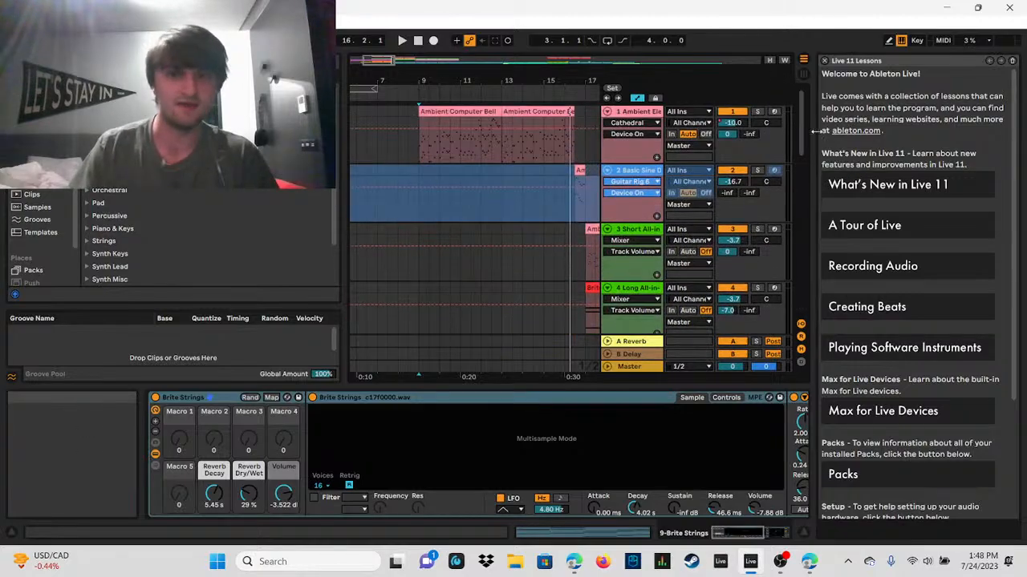
{"action": "scroll", "coordinate": [805, 119], "scroll_direction": "down", "scroll_amount": 10}
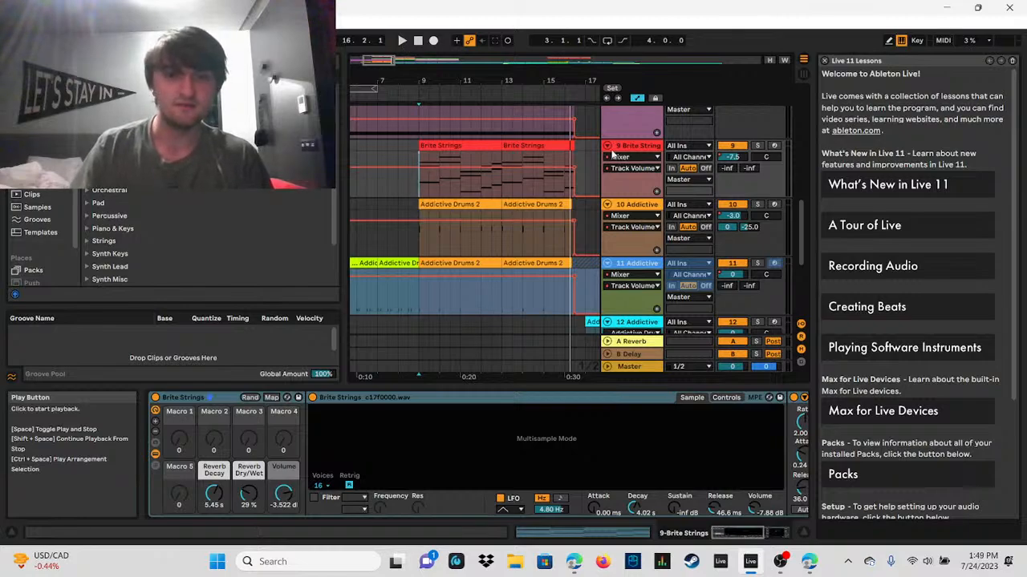
{"action": "left_click_drag", "start_coordinate": [426, 245], "coordinate": [443, 240]}
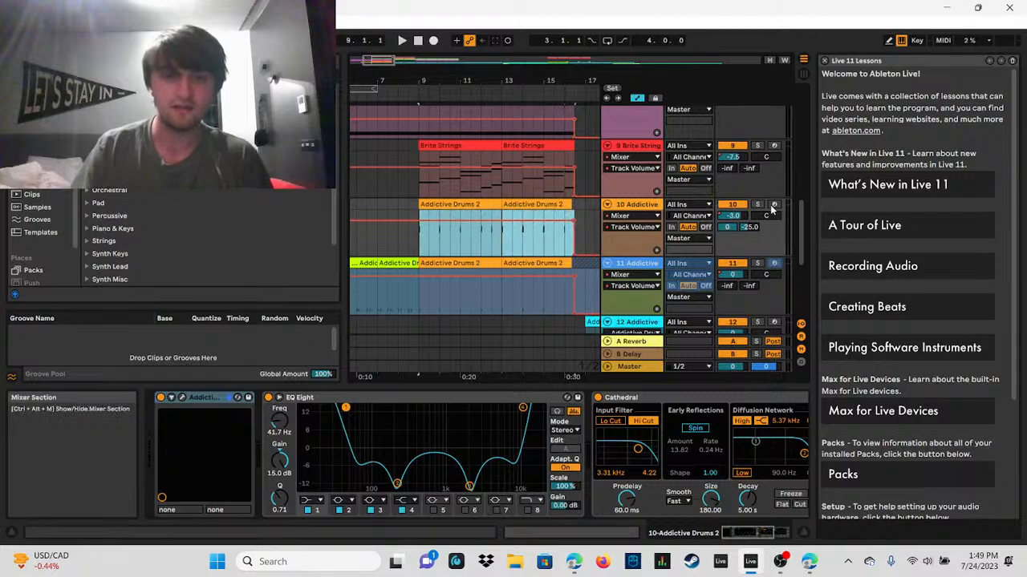
{"action": "left_click", "coordinate": [756, 204]}
{"action": "left_click", "coordinate": [424, 230]}
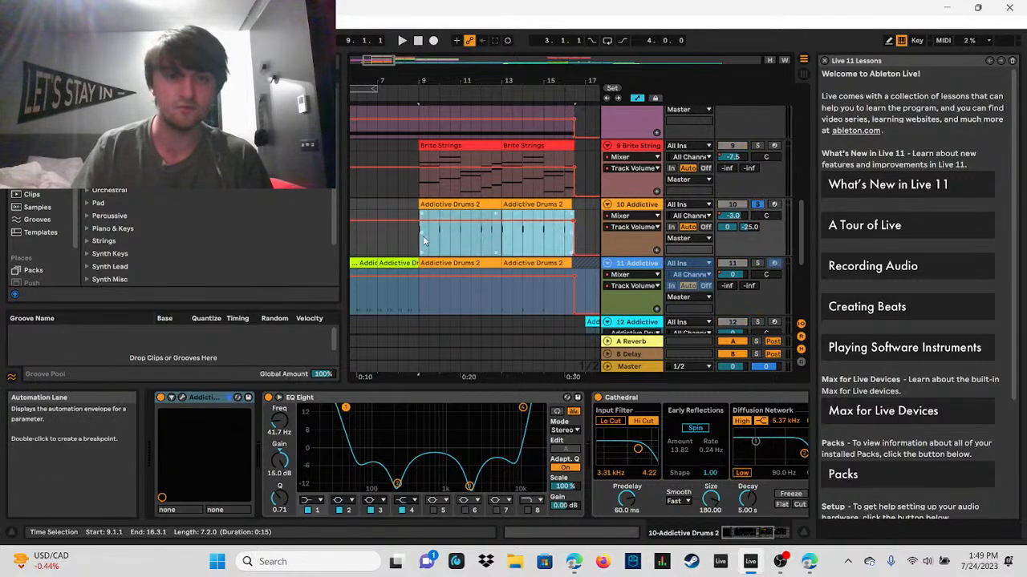
{"action": "left_click", "coordinate": [423, 239]}
{"action": "left_click", "coordinate": [401, 41]}
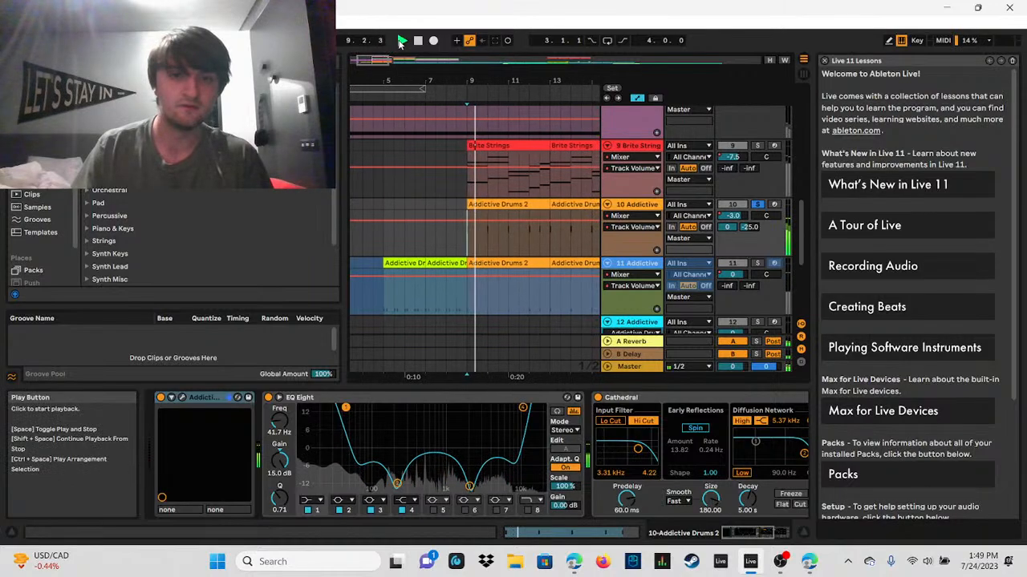
{"action": "key", "text": "space"}
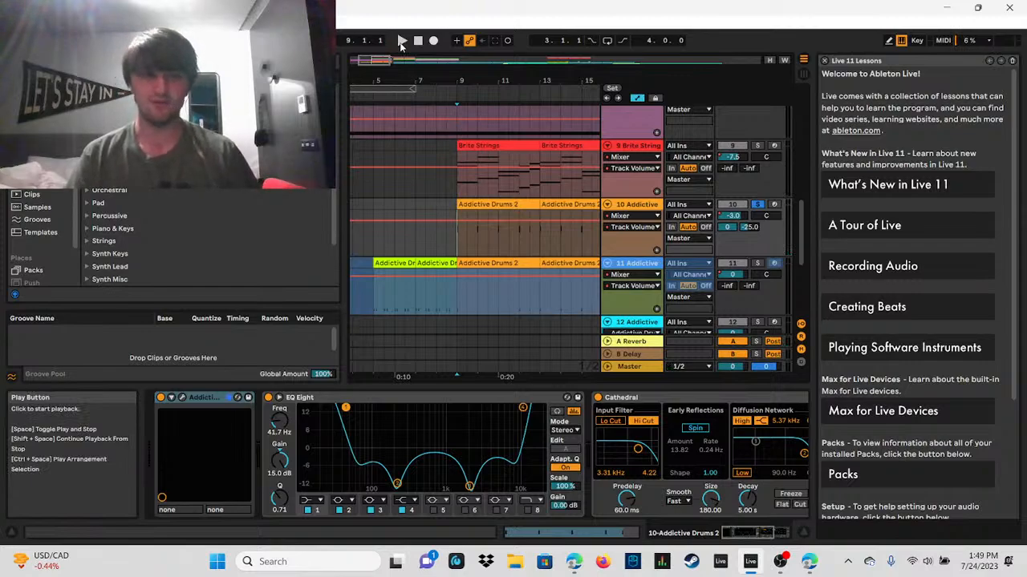
{"action": "left_click", "coordinate": [756, 204]}
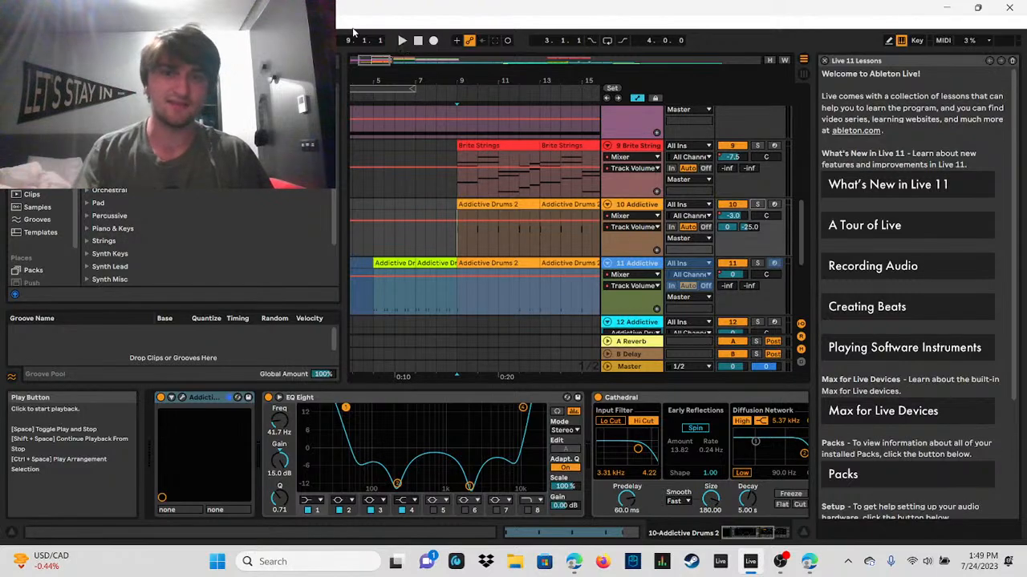
Step: Play the full arrangement from bar 9 through the transition into bar 17 and stop playback
{"action": "left_click", "coordinate": [403, 43]}
{"action": "left_click_drag", "start_coordinate": [418, 77], "coordinate": [402, 60]}
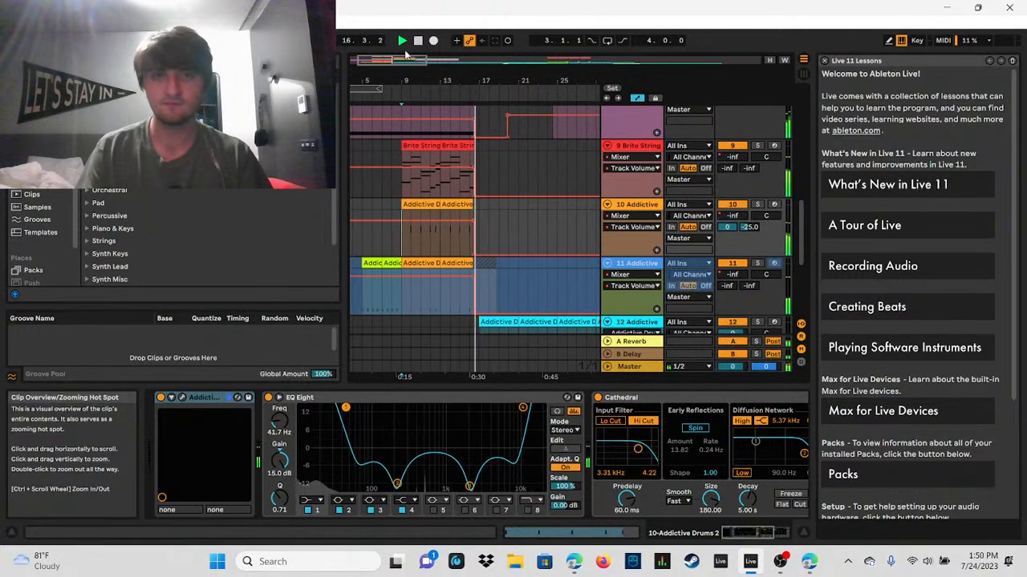
{"action": "left_click", "coordinate": [418, 40]}
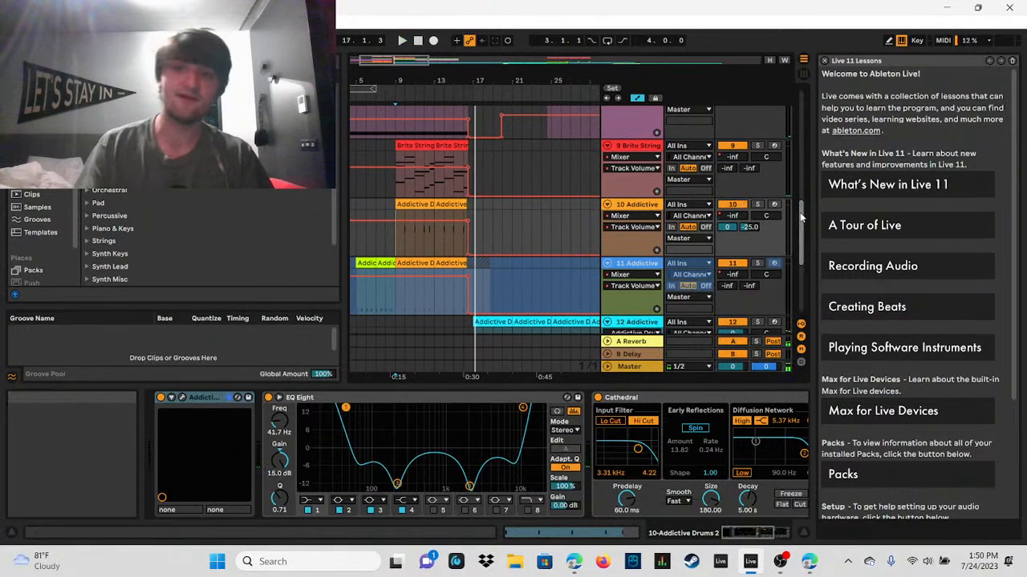
Step: Select the Basic Sine Drive Lead track and unfreeze it
{"action": "scroll", "coordinate": [800, 187], "scroll_direction": "up", "scroll_amount": 3}
{"action": "scroll", "coordinate": [800, 187], "scroll_direction": "up", "scroll_amount": 10}
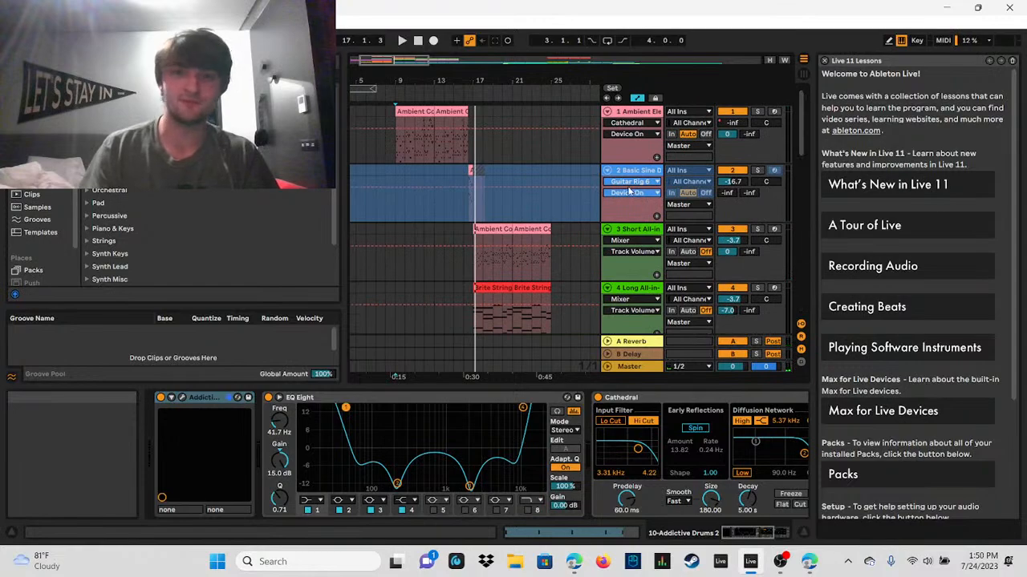
{"action": "left_click", "coordinate": [638, 172]}
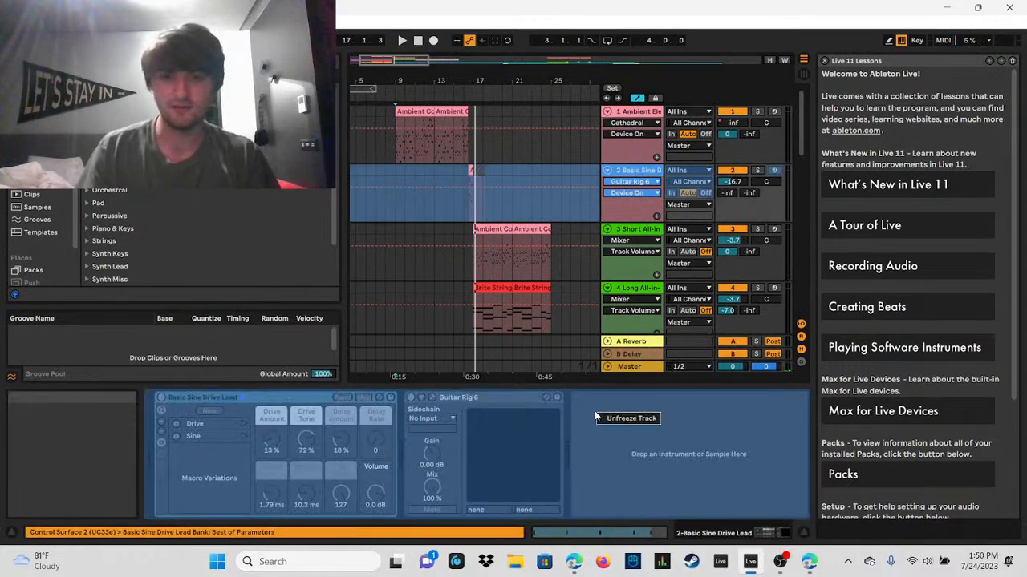
{"action": "left_click", "coordinate": [604, 420]}
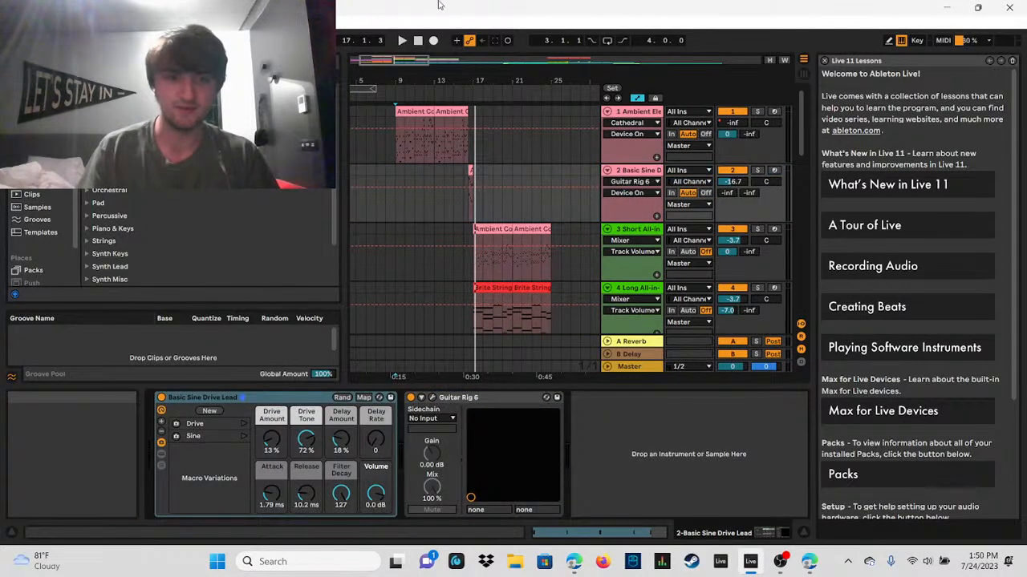
Step: Play the short Basic Sine Drive Lead clip from bar 16.3 into bar 17 and stop playback
{"action": "left_click_drag", "start_coordinate": [426, 58], "coordinate": [399, 65]}
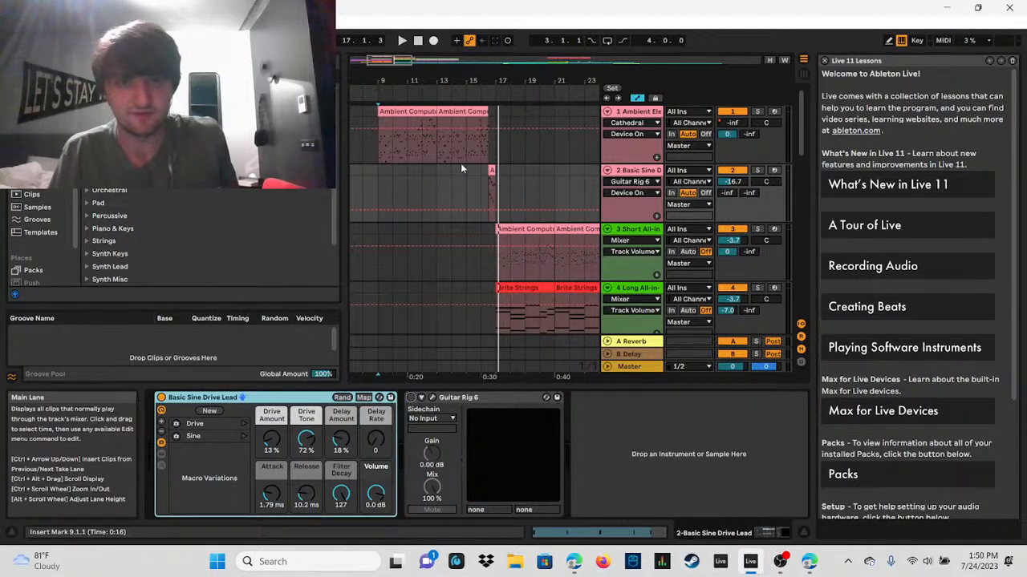
{"action": "key", "text": "space"}
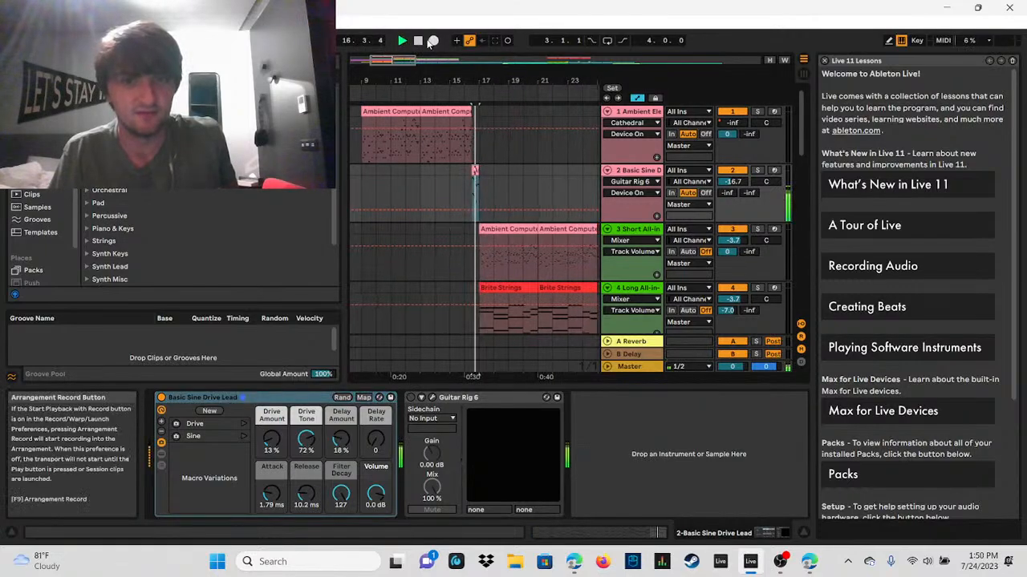
{"action": "key", "text": "space"}
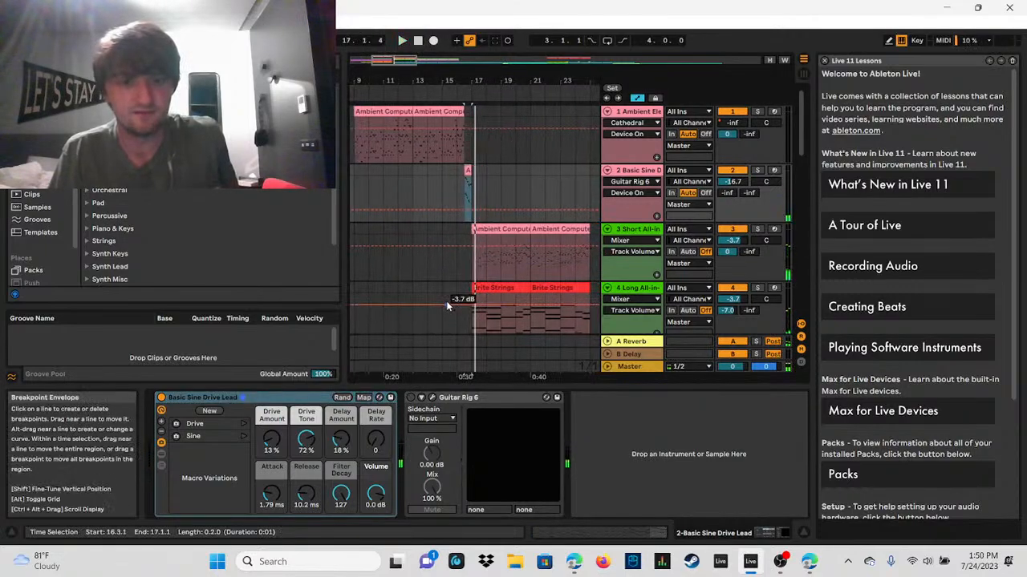
Step: View the Metalcore Stereo preset in Guitar Rig 6, move its window aside, and replay the lead clip from bar 16.3
{"action": "left_click", "coordinate": [466, 179]}
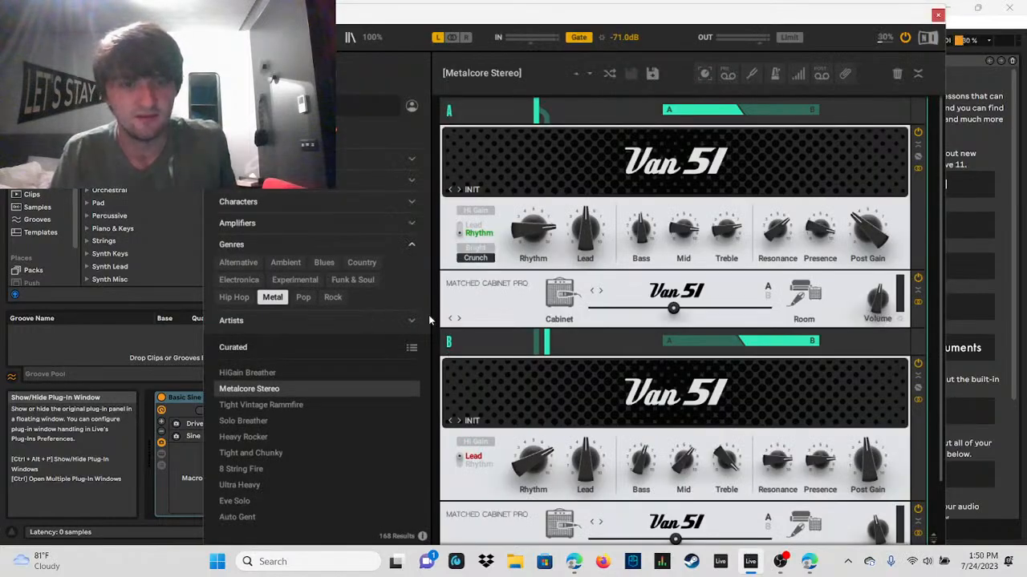
{"action": "left_click_drag", "start_coordinate": [829, 20], "coordinate": [913, 537]}
{"action": "left_click", "coordinate": [402, 40]}
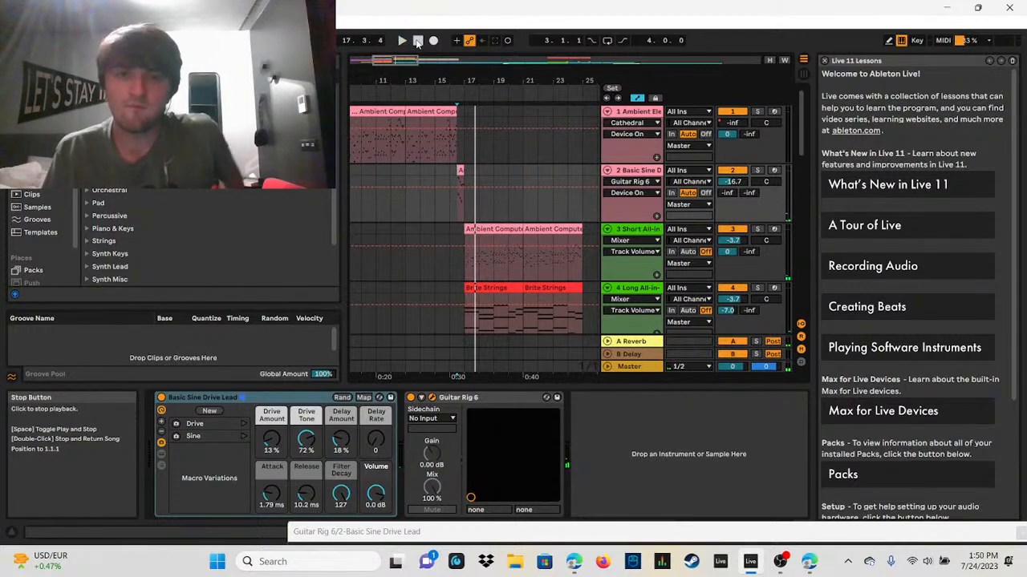
Step: Turn off Guitar Rig 6 on the lead track, play from bar 13 to about bar 19, and stop
{"action": "left_click", "coordinate": [411, 398]}
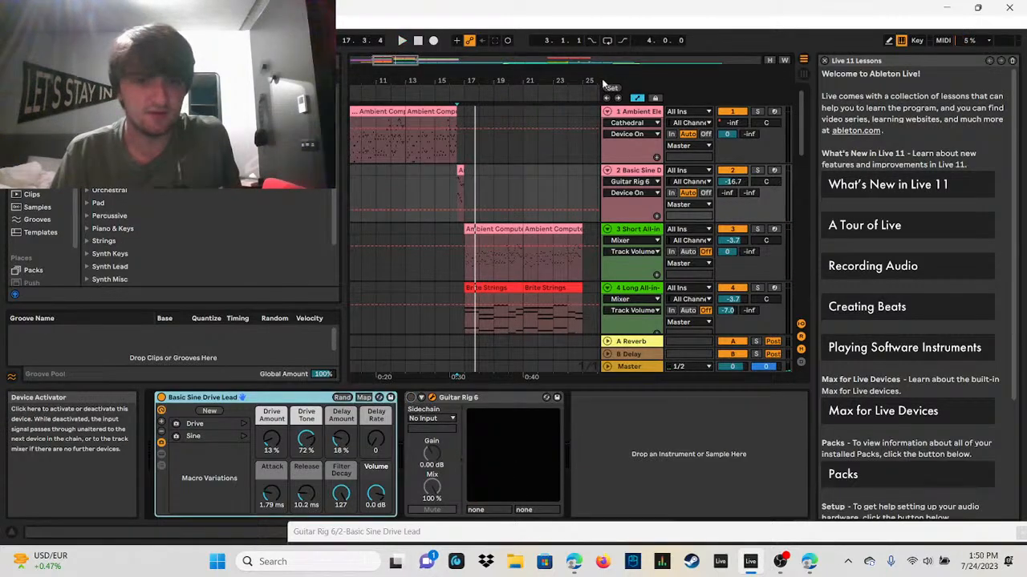
{"action": "left_click", "coordinate": [405, 192]}
{"action": "left_click", "coordinate": [402, 40]}
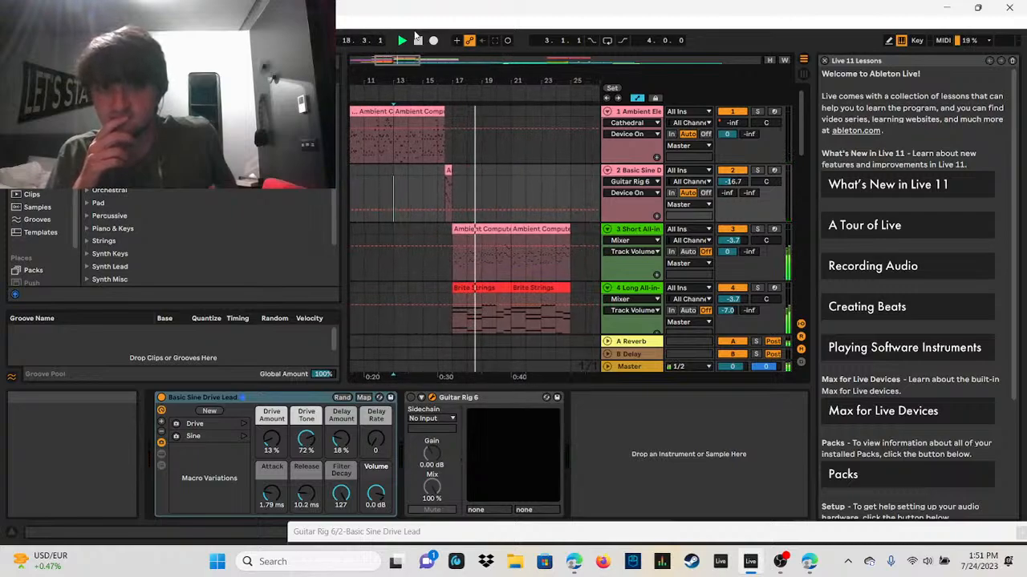
{"action": "left_click", "coordinate": [419, 41]}
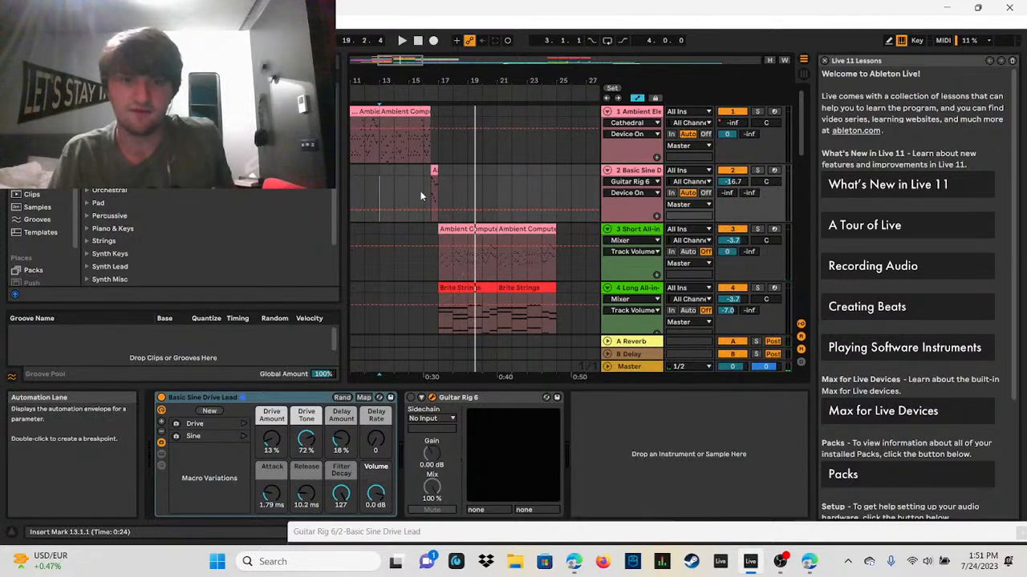
Step: Delete Guitar Rig 6 from the Basic Sine Drive Lead track and play the transition from bar 16 without it
{"action": "right_click", "coordinate": [464, 397]}
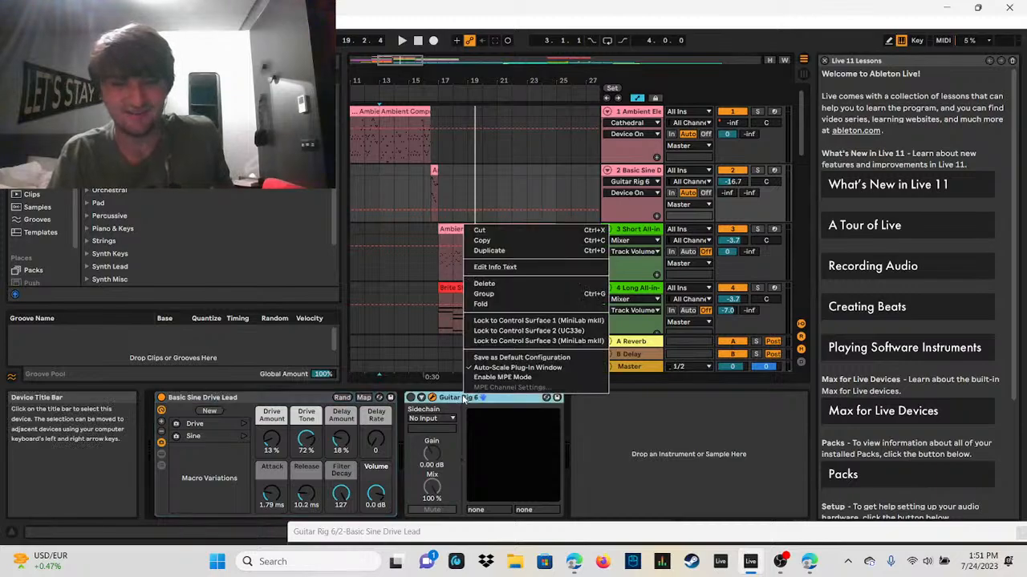
{"action": "left_click", "coordinate": [485, 283]}
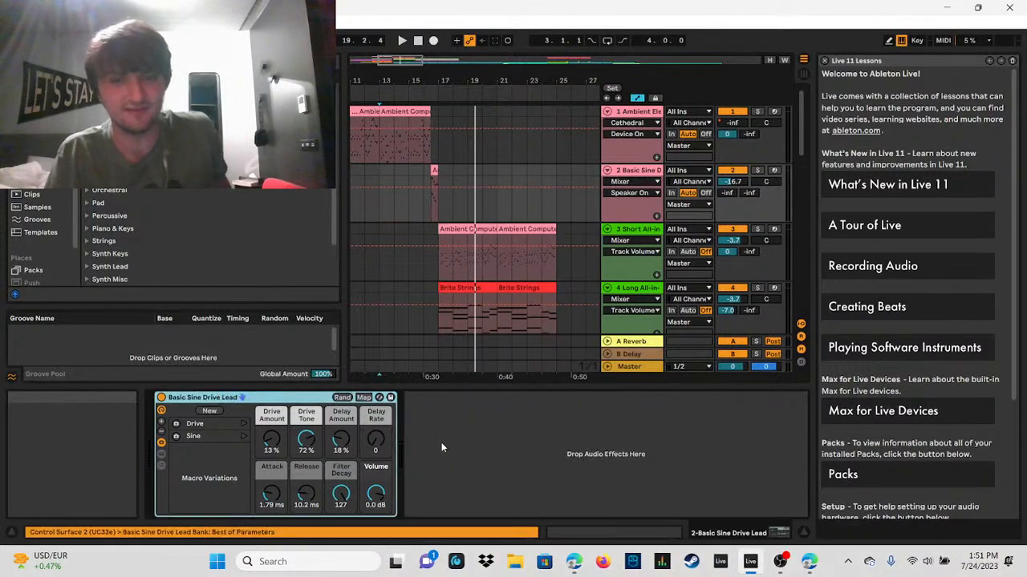
{"action": "left_click", "coordinate": [433, 196]}
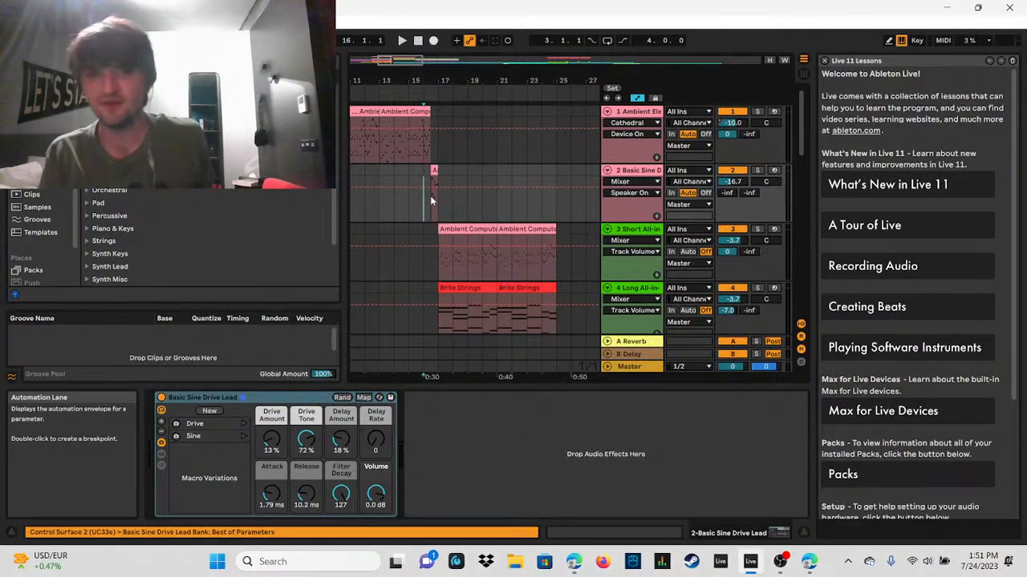
{"action": "left_click", "coordinate": [435, 193]}
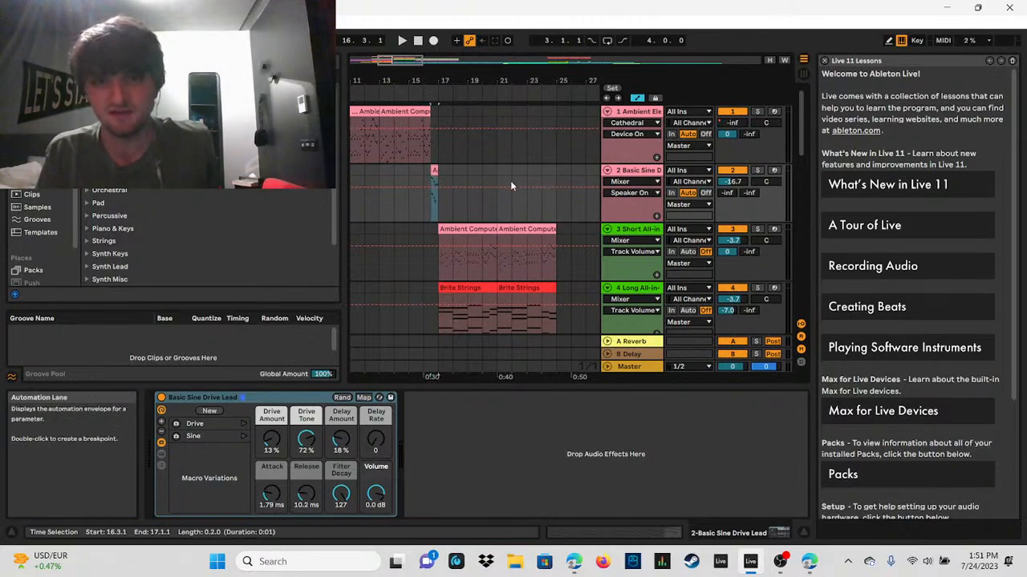
{"action": "left_click", "coordinate": [426, 214]}
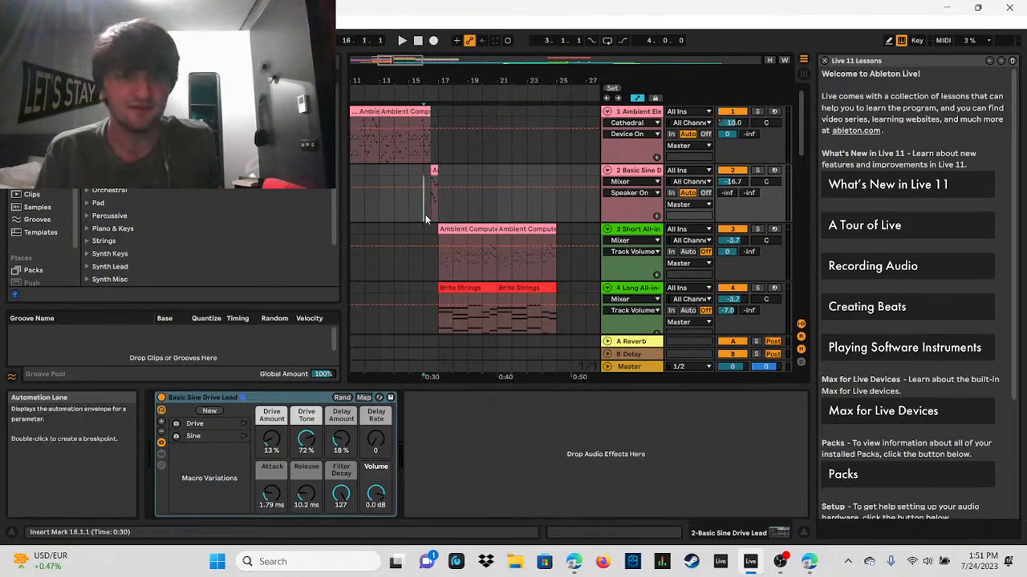
{"action": "left_click", "coordinate": [402, 41]}
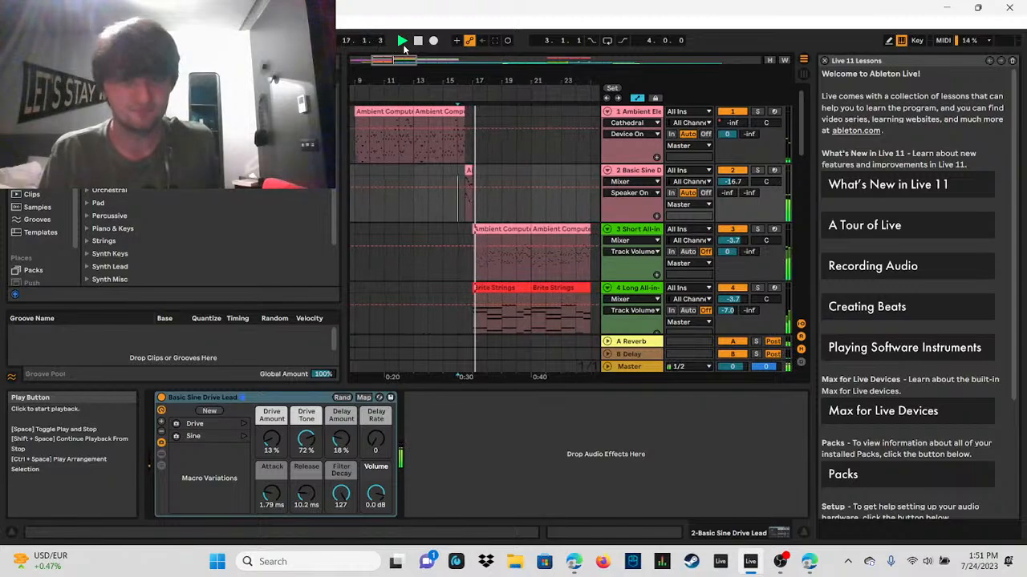
{"action": "left_click", "coordinate": [418, 40]}
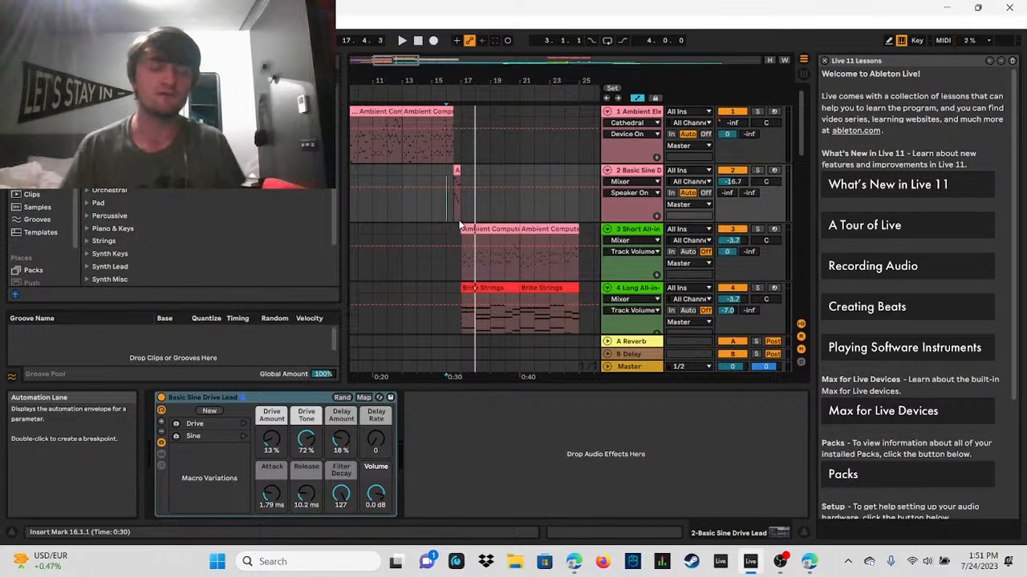
Step: Place the insert marker at bar 17 on the Short All-in-one String Quartet track and play the section through bar 24
{"action": "left_click", "coordinate": [457, 225]}
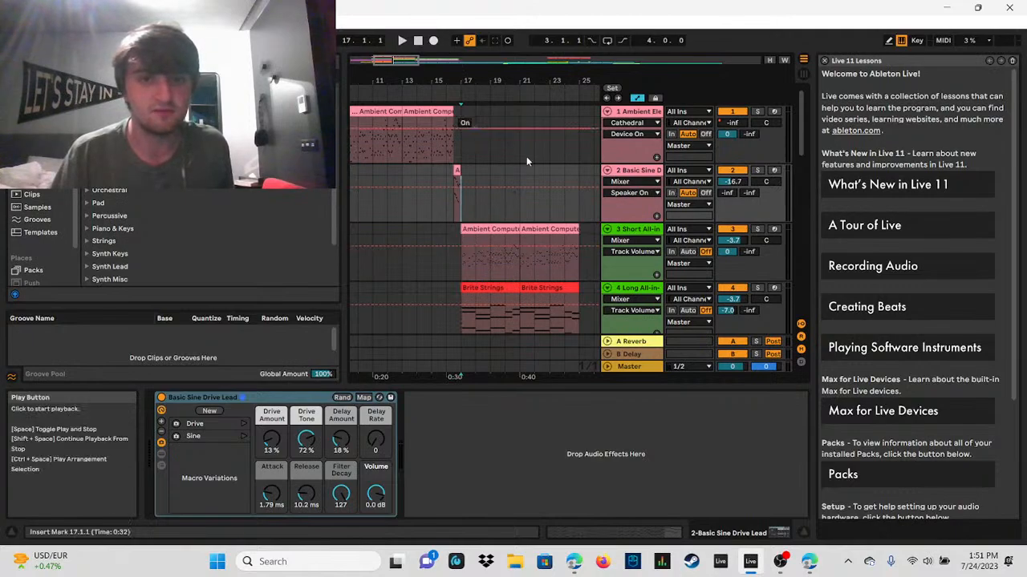
{"action": "left_click_drag", "start_coordinate": [796, 137], "coordinate": [798, 145]}
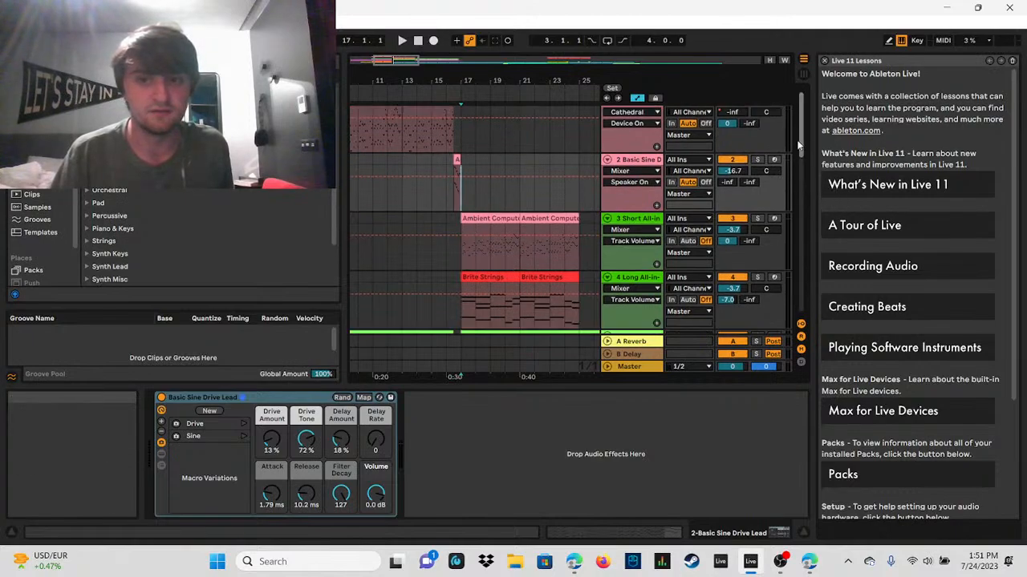
{"action": "scroll", "coordinate": [798, 145], "scroll_direction": "down", "scroll_amount": 1}
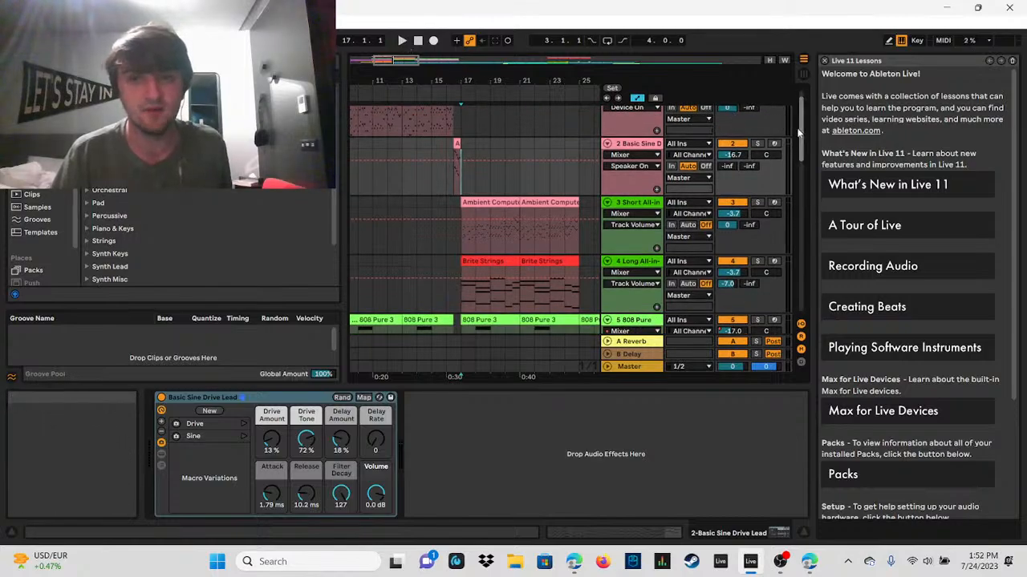
{"action": "mouse_move", "coordinate": [802, 136]}
{"action": "left_mouse_down"}
{"action": "mouse_move", "coordinate": [803, 193]}
{"action": "mouse_move", "coordinate": [805, 143]}
{"action": "left_mouse_up"}
{"action": "scroll", "coordinate": [805, 143], "scroll_direction": "down", "scroll_amount": 2}
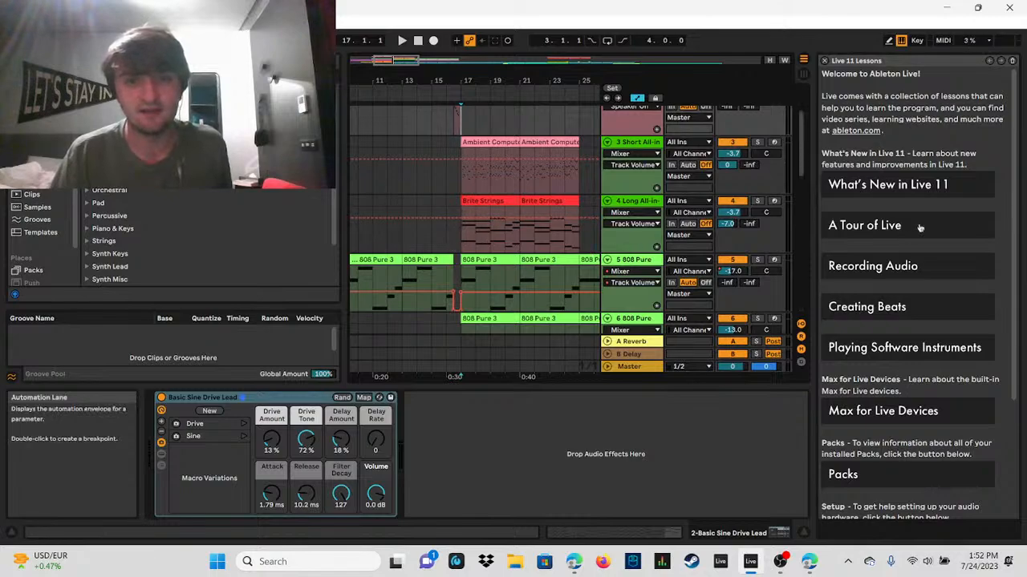
{"action": "left_click_drag", "start_coordinate": [799, 182], "coordinate": [791, 149]}
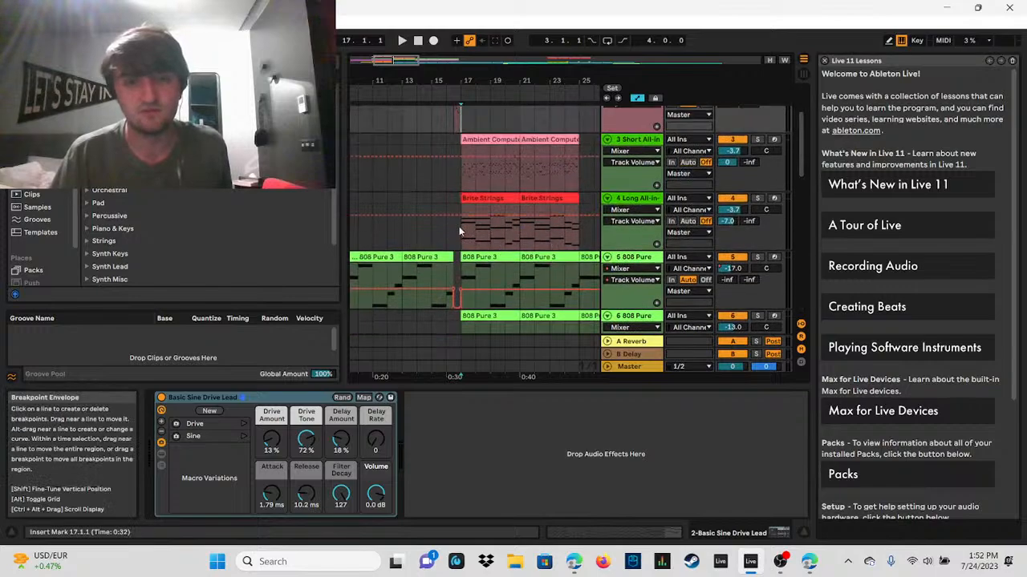
{"action": "left_click", "coordinate": [463, 175]}
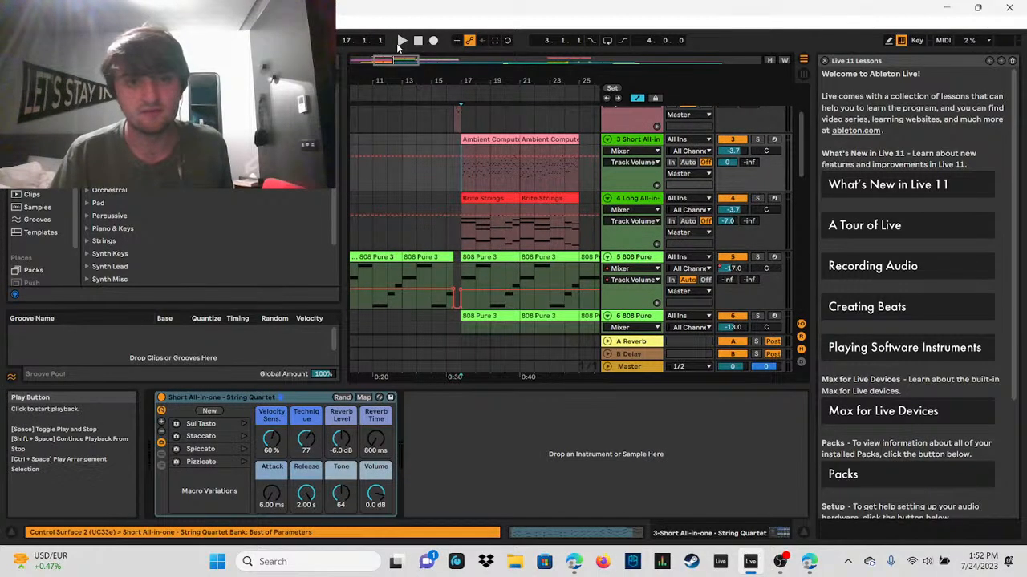
{"action": "left_click", "coordinate": [400, 41]}
{"action": "left_click", "coordinate": [417, 40]}
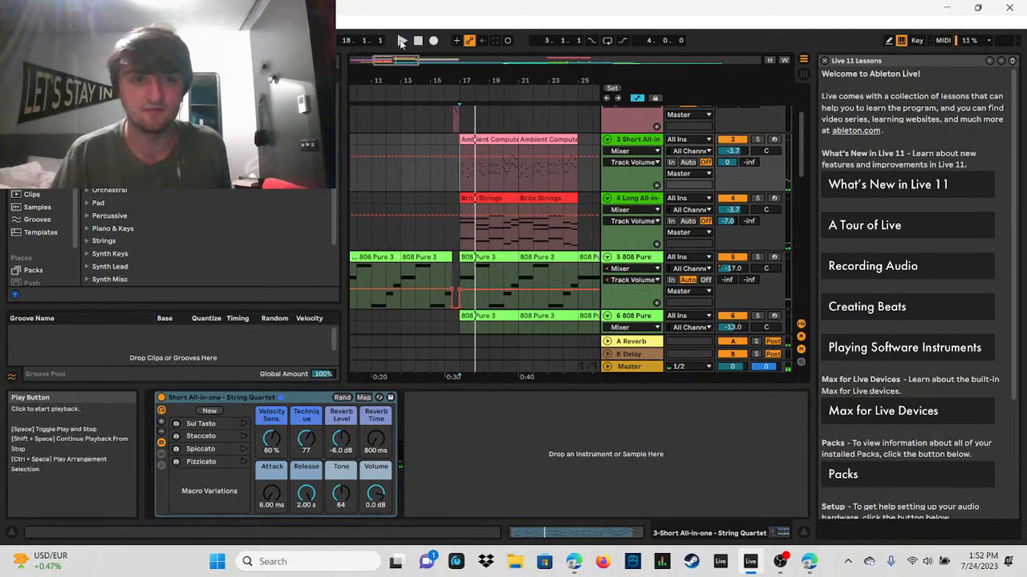
{"action": "left_click", "coordinate": [402, 42]}
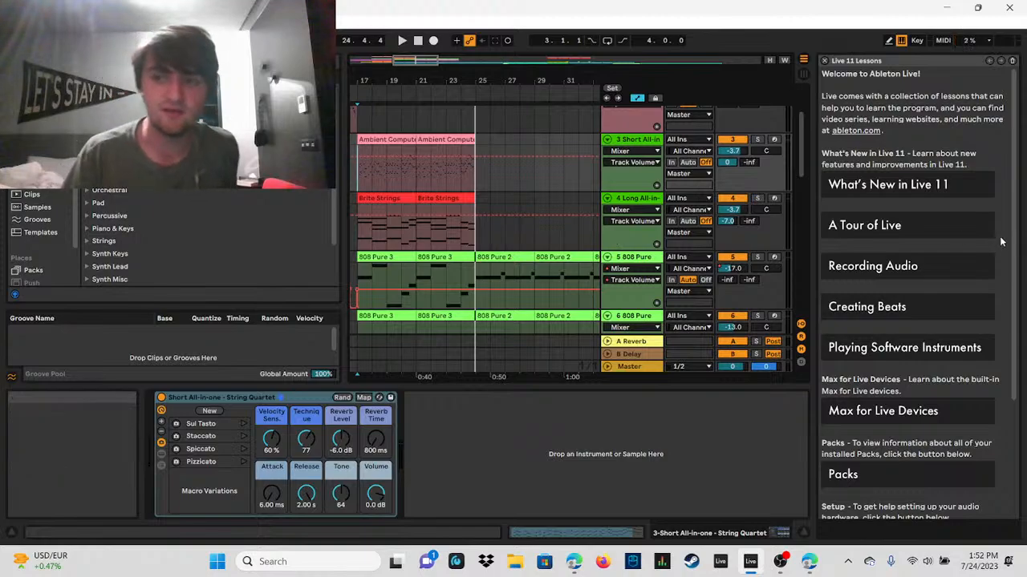
Step: Place the insert marker at bar 17 on the 12 Addictive Drums track and solo that track
{"action": "scroll", "coordinate": [1017, 170], "scroll_direction": "down", "scroll_amount": 3}
{"action": "scroll", "coordinate": [1017, 171], "scroll_direction": "up", "scroll_amount": 3}
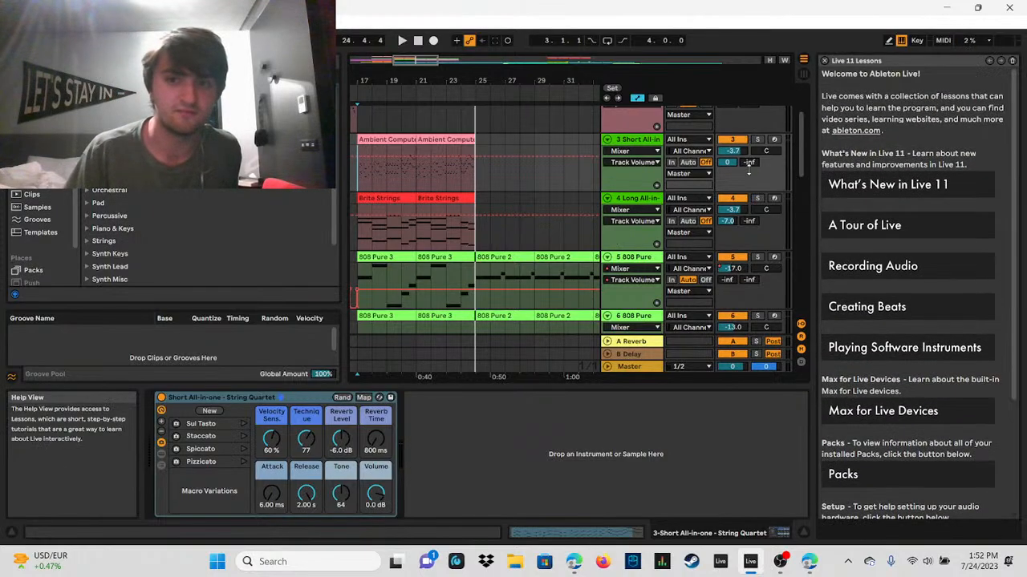
{"action": "left_click_drag", "start_coordinate": [802, 144], "coordinate": [781, 253]}
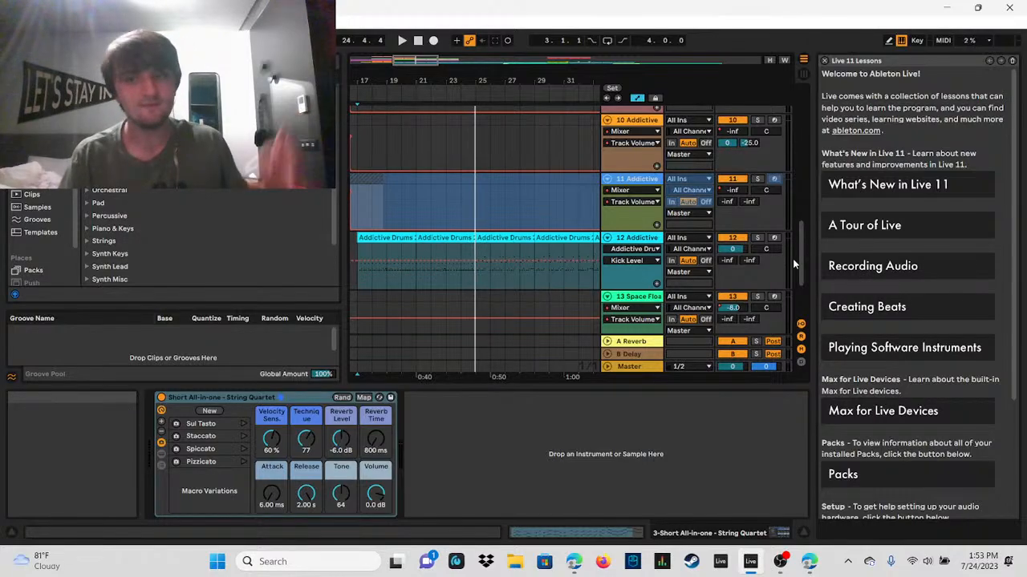
{"action": "scroll", "coordinate": [795, 255], "scroll_direction": "down", "scroll_amount": 1}
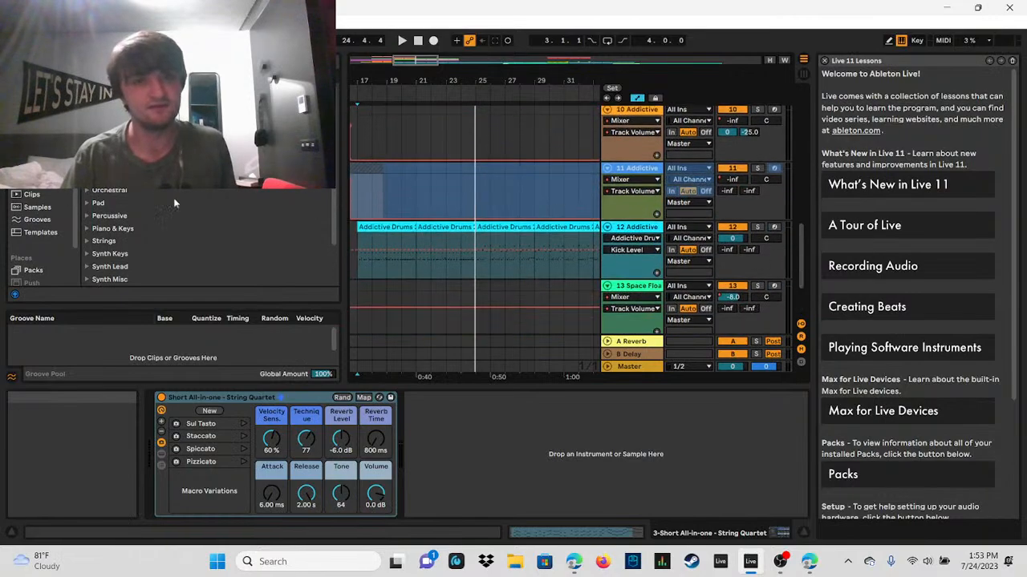
{"action": "left_click", "coordinate": [357, 275]}
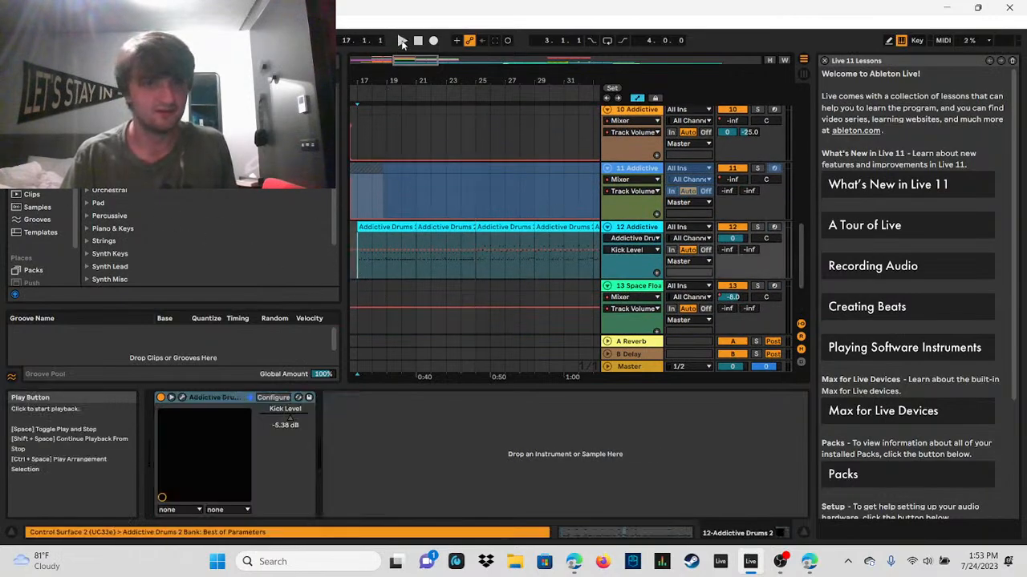
{"action": "left_click", "coordinate": [758, 229]}
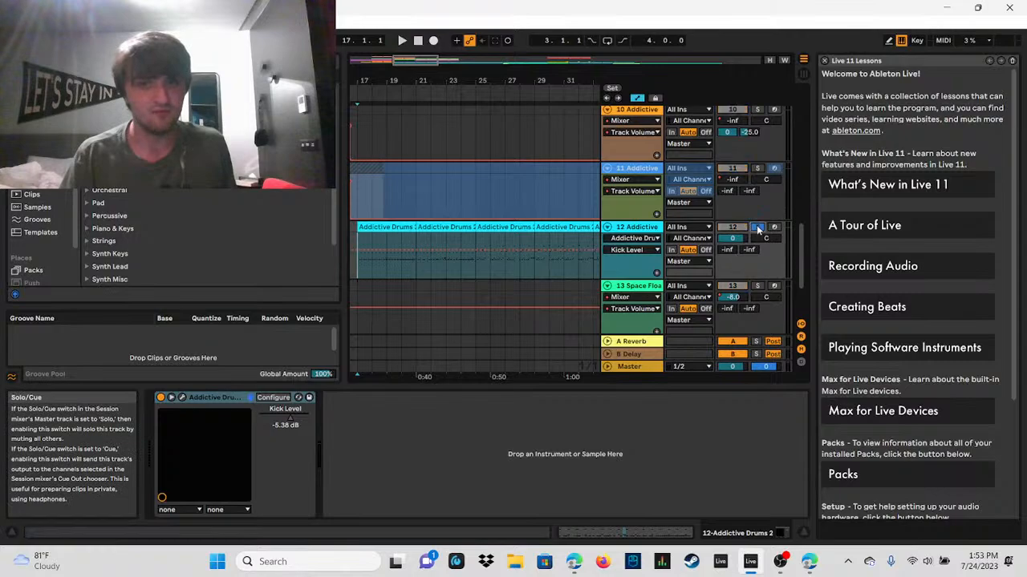
Step: Play the 12 Addictive Drums track in solo from bar 17 and stop at bar 21
{"action": "left_click_drag", "start_coordinate": [549, 80], "coordinate": [403, 31]}
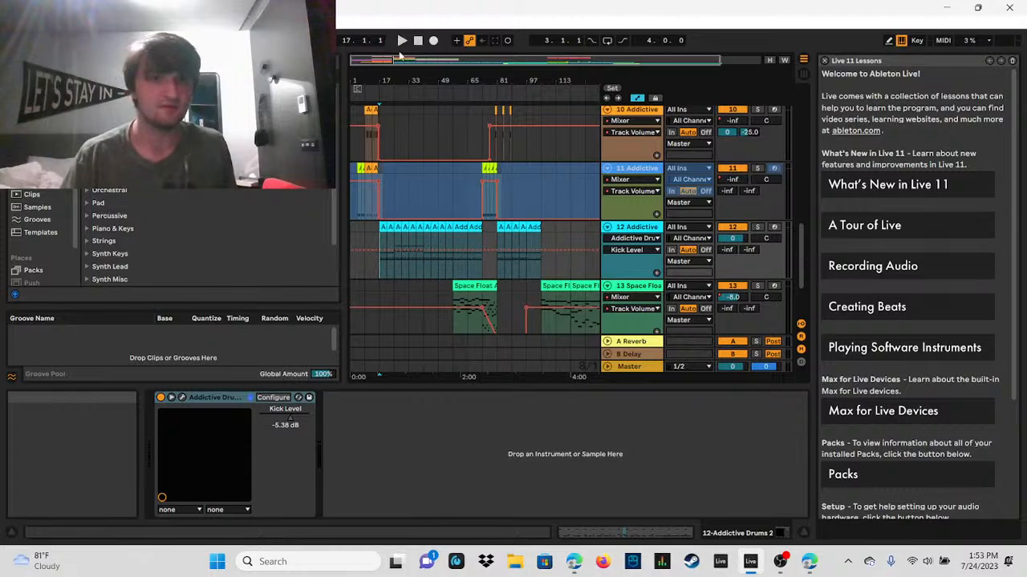
{"action": "left_click_drag", "start_coordinate": [399, 53], "coordinate": [393, 66]}
{"action": "left_click", "coordinate": [751, 231]}
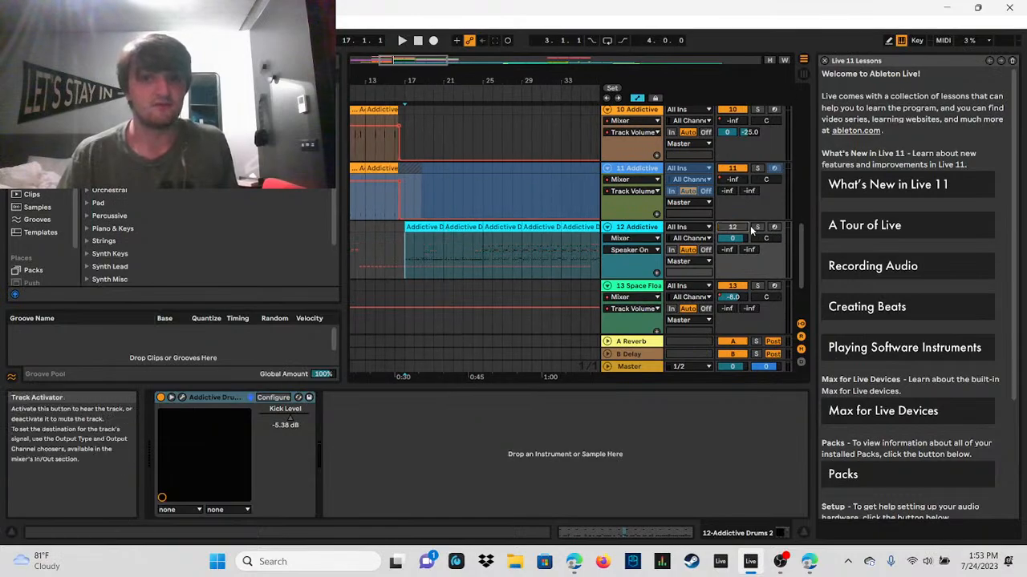
{"action": "left_click", "coordinate": [756, 229]}
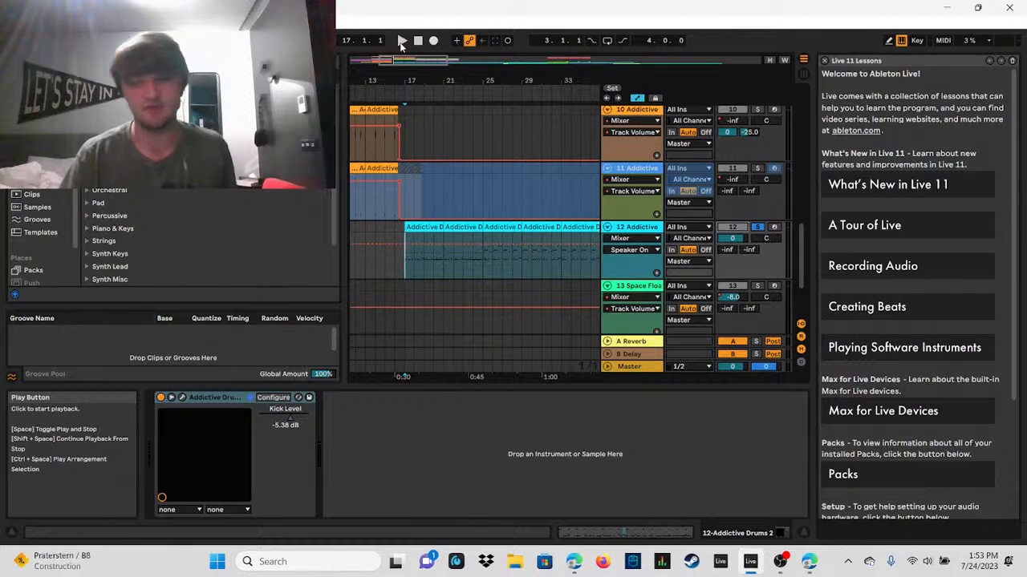
{"action": "left_click", "coordinate": [402, 41]}
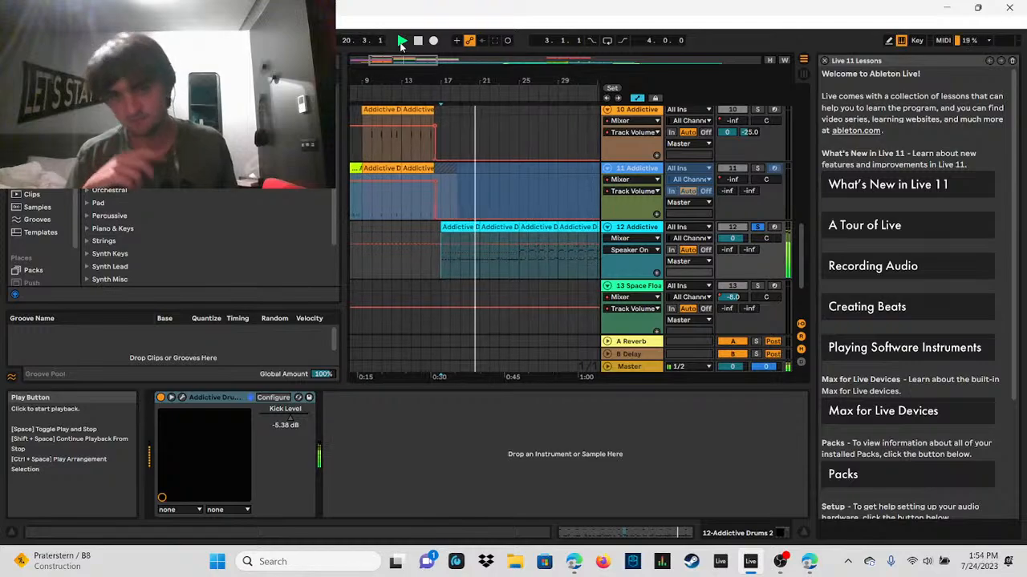
{"action": "left_click", "coordinate": [402, 44]}
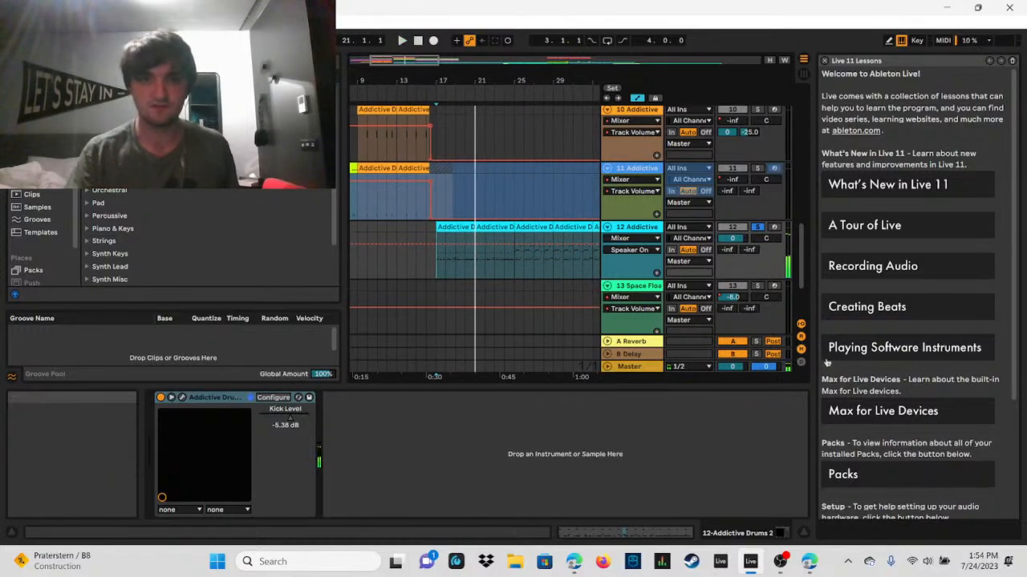
Step: Solo the Short All-in-one String Quartet track, play it from bar 17, and stop at bar 21
{"action": "left_click_drag", "start_coordinate": [802, 237], "coordinate": [806, 101]}
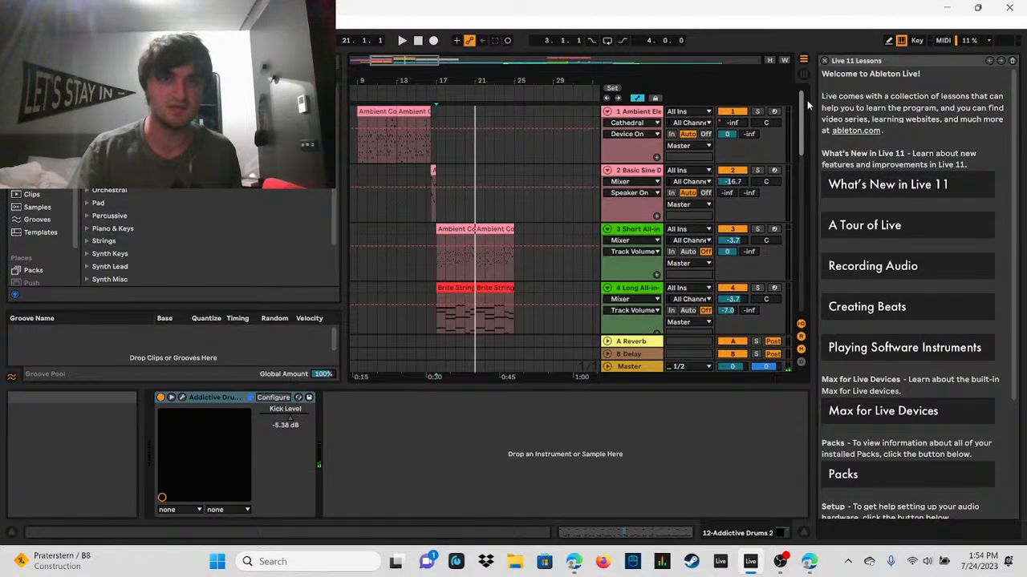
{"action": "left_click", "coordinate": [436, 249]}
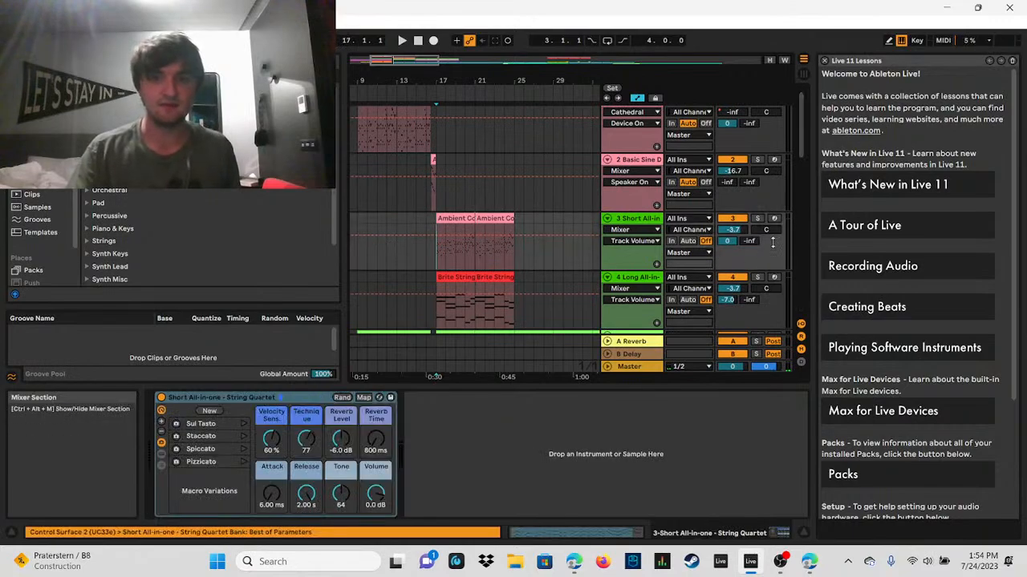
{"action": "left_click", "coordinate": [402, 40]}
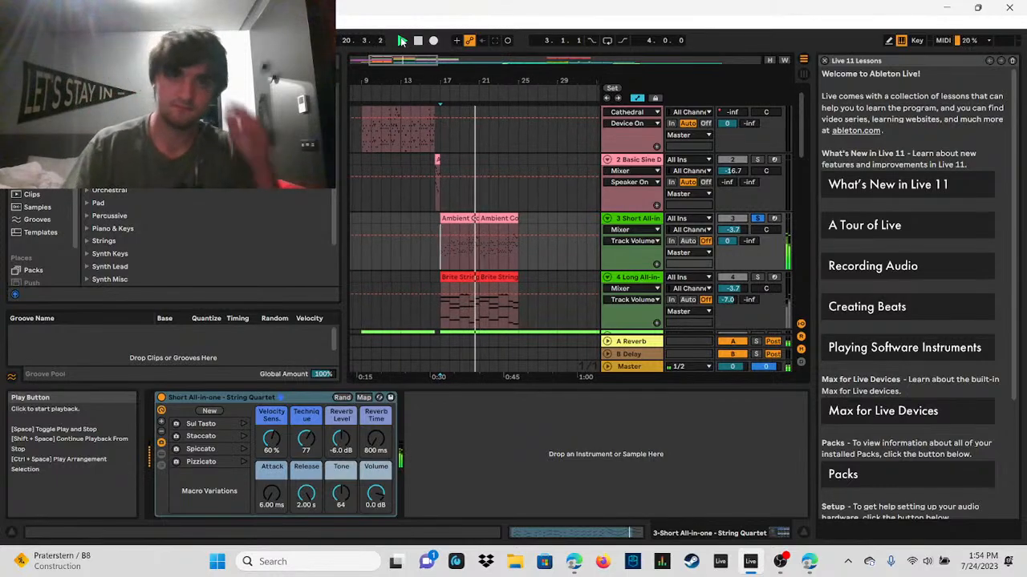
{"action": "left_click", "coordinate": [418, 41]}
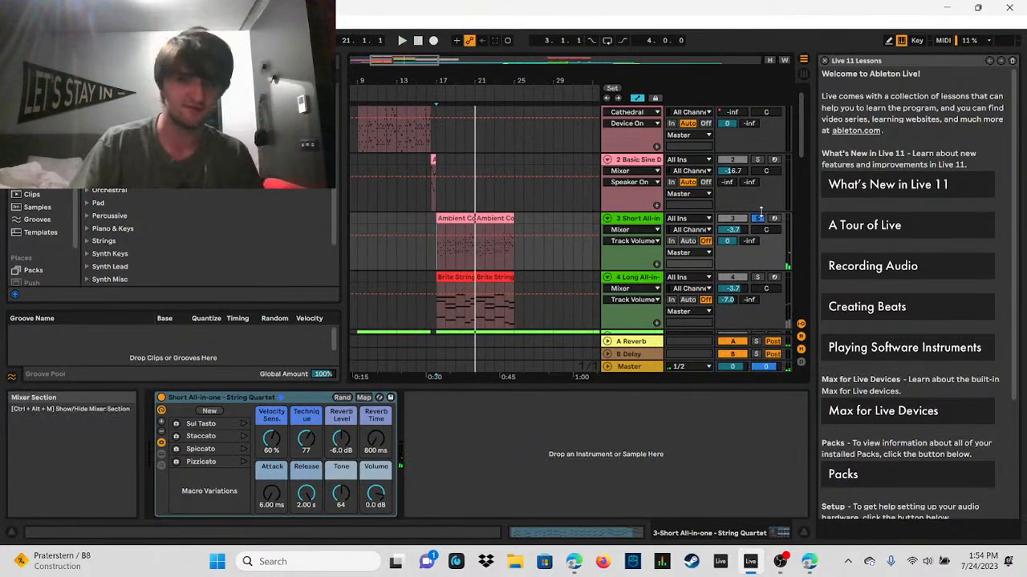
Step: Solo the Long All-in-one String Quartet track and play its first Brite Strings clip from bar 17 to about bar 21
{"action": "left_click", "coordinate": [758, 277]}
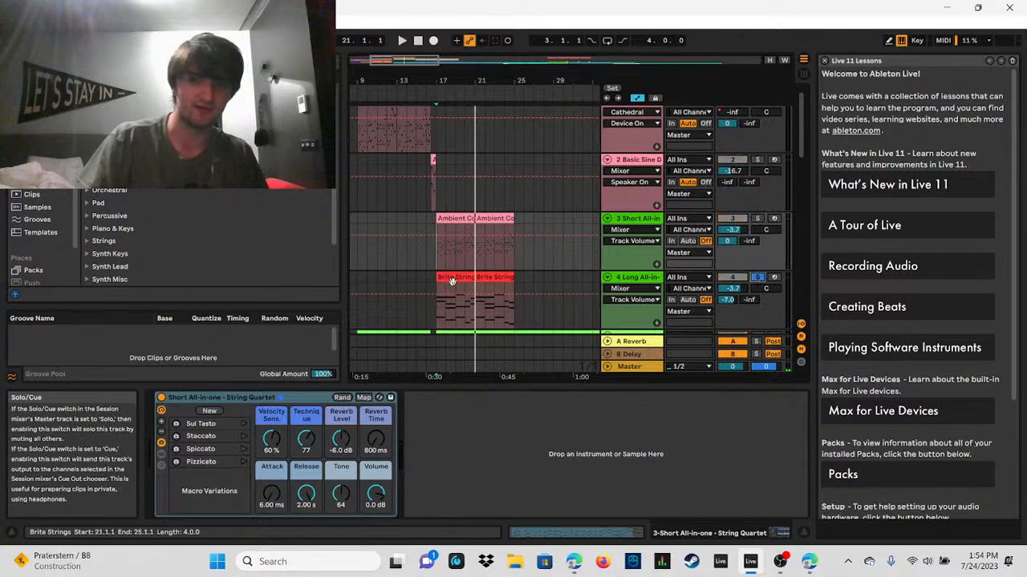
{"action": "left_click", "coordinate": [437, 279]}
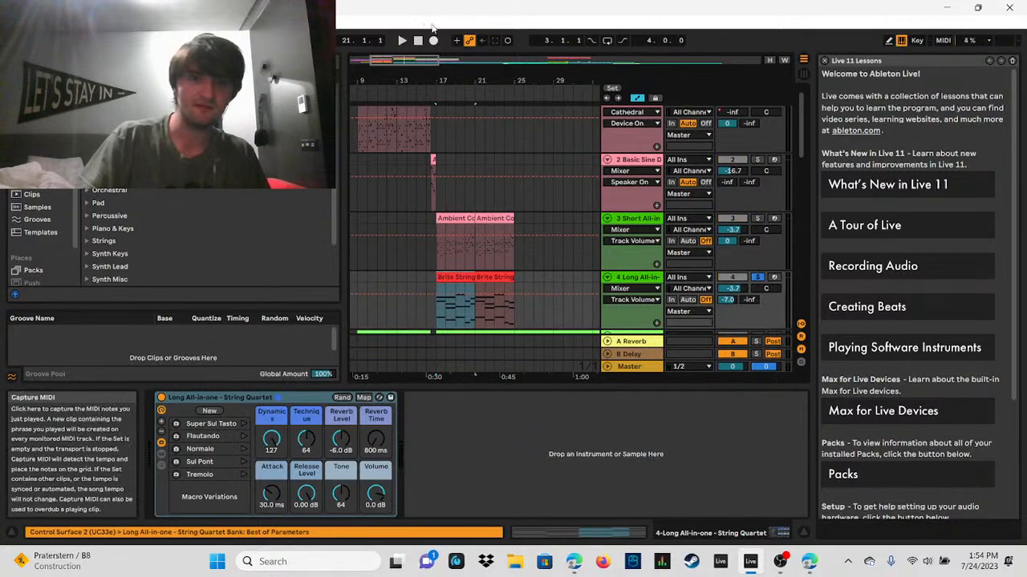
{"action": "left_click", "coordinate": [405, 37]}
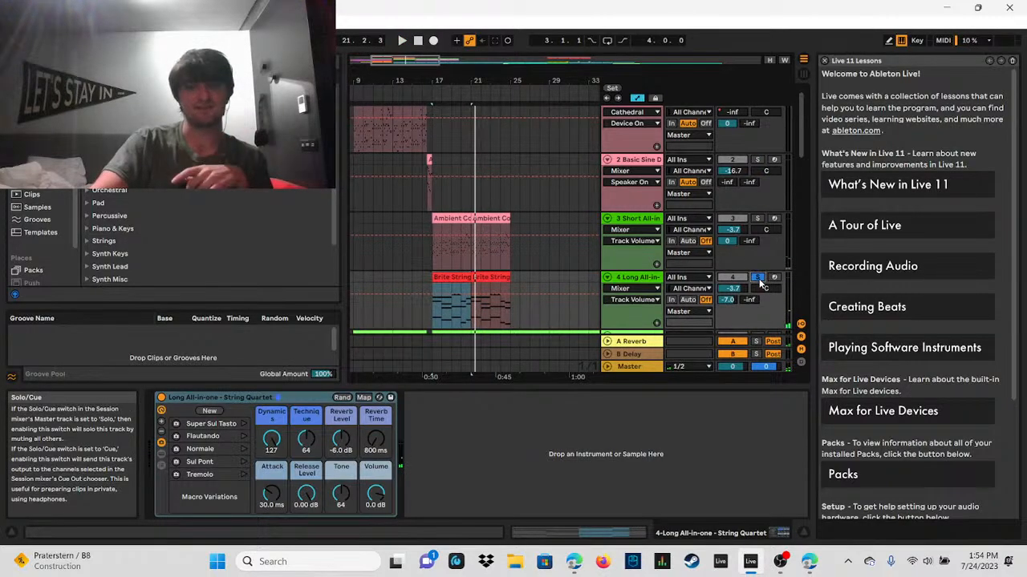
Step: Solo the 5 808 Pure track and play it from bar 9 to about bar 13
{"action": "left_click_drag", "start_coordinate": [796, 116], "coordinate": [800, 165]}
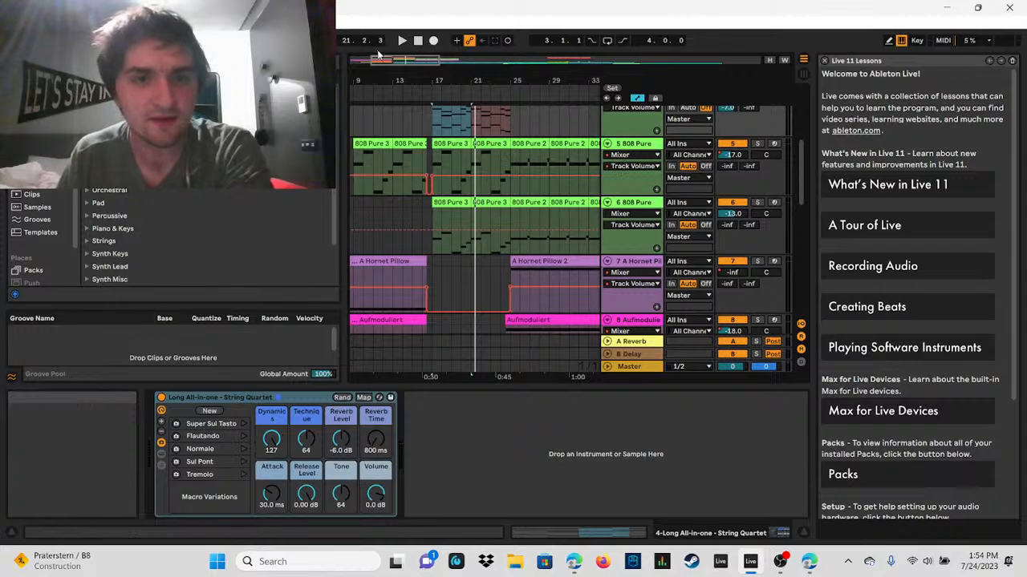
{"action": "left_click_drag", "start_coordinate": [396, 61], "coordinate": [397, 38]}
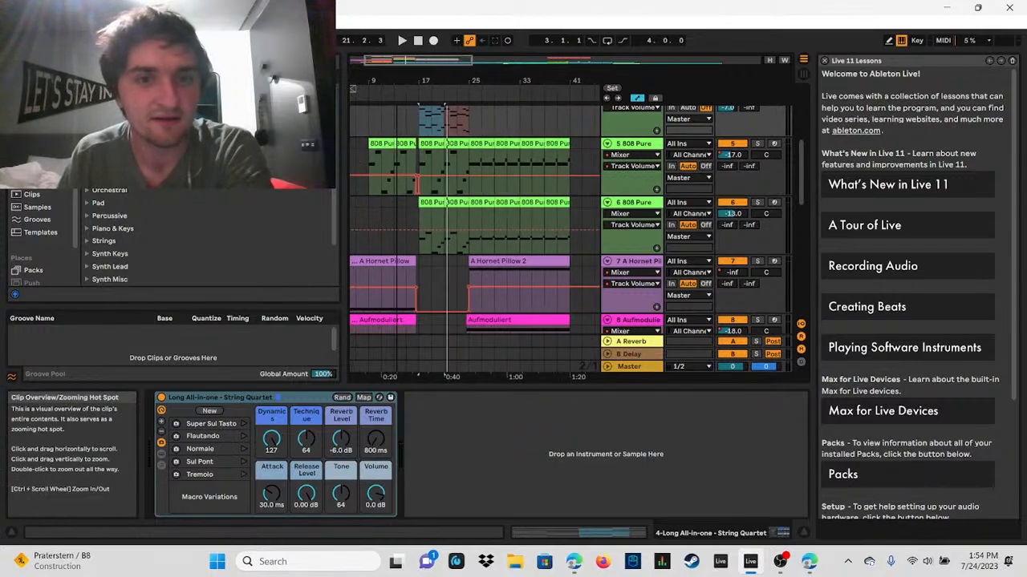
{"action": "left_click", "coordinate": [367, 160]}
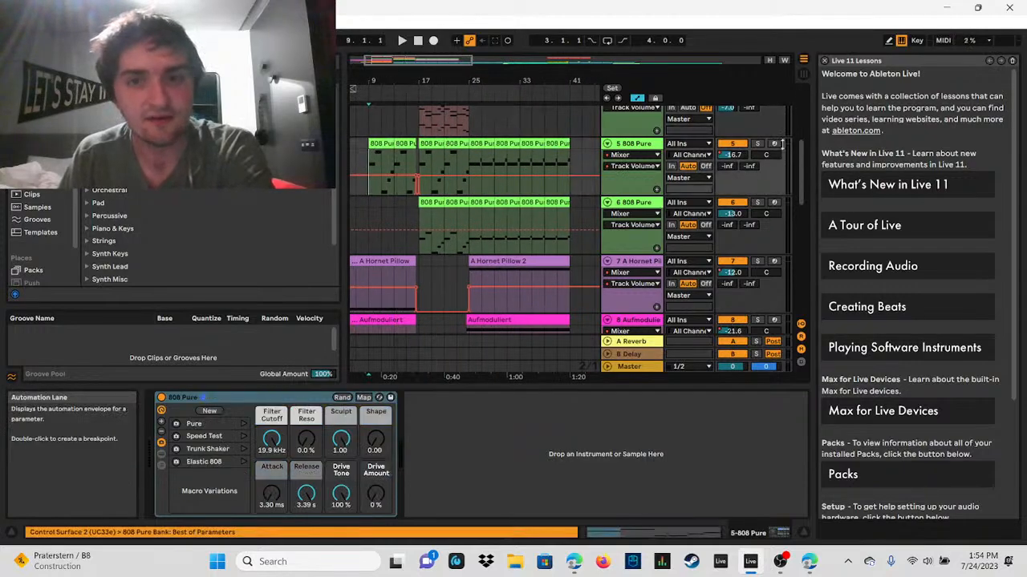
{"action": "left_click", "coordinate": [402, 40]}
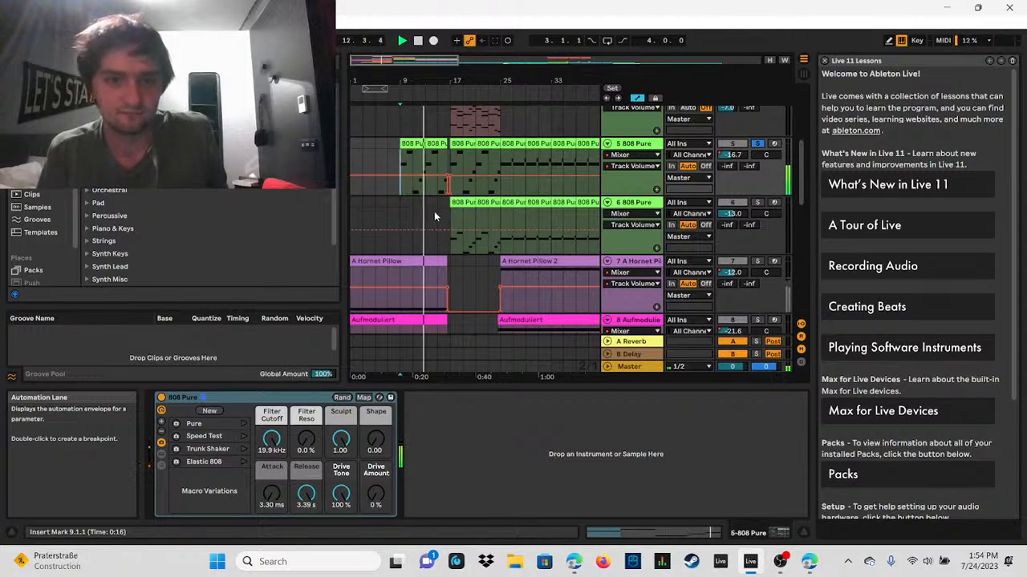
Step: Play the 5 808 Pure track from bar 17, switch the solo to the 6 808 Pure track, and stop around bar 20
{"action": "left_click", "coordinate": [455, 154]}
{"action": "left_click", "coordinate": [404, 41]}
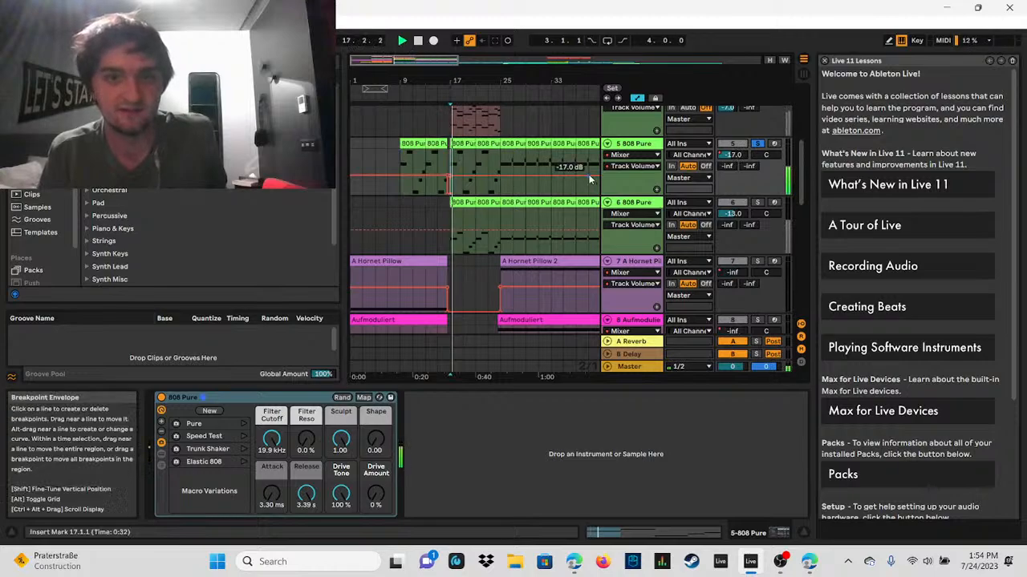
{"action": "left_click", "coordinate": [758, 203]}
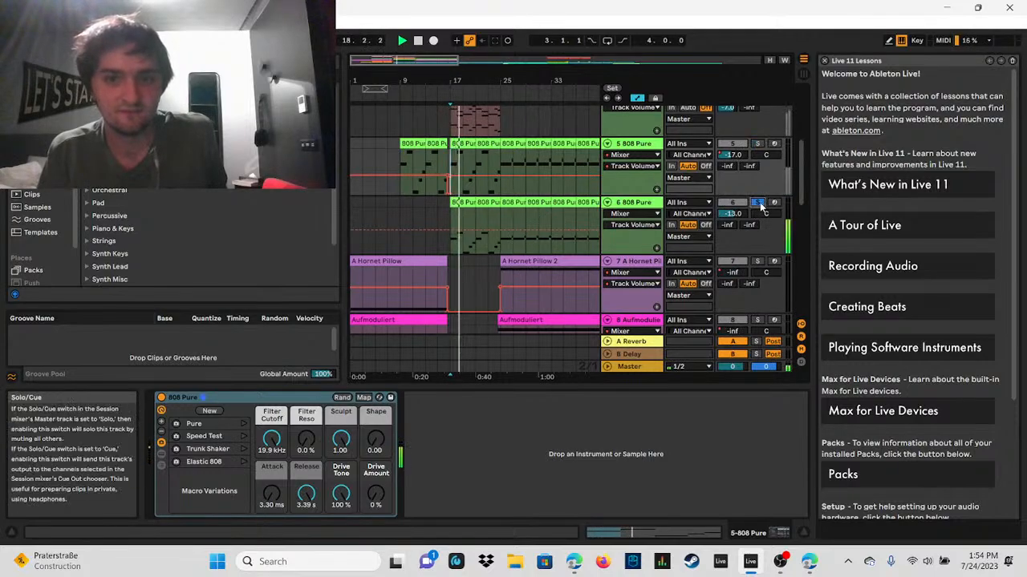
{"action": "left_click", "coordinate": [417, 42]}
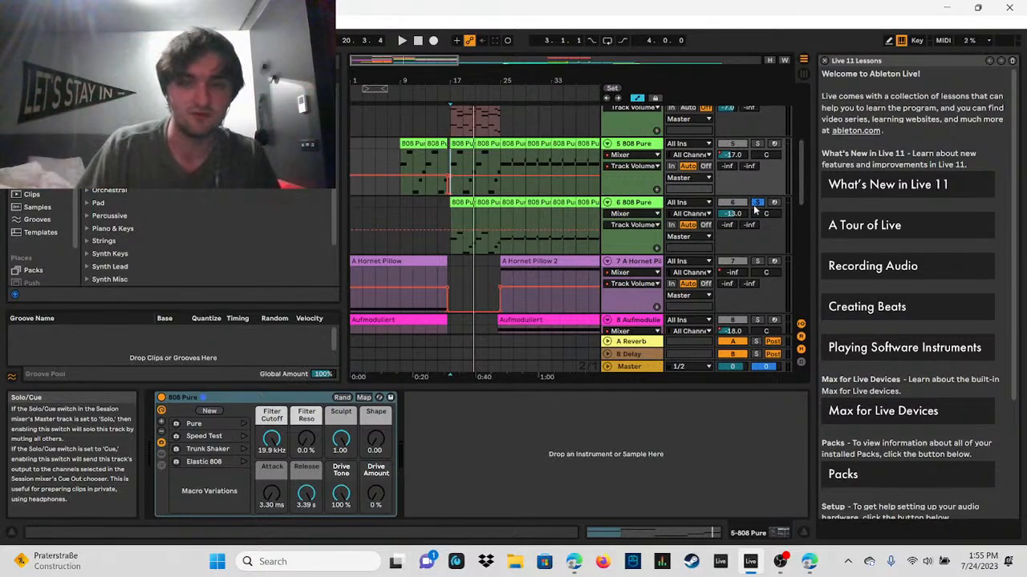
Step: Play all tracks together without solo from bar 17 on, follow the transition at bar 25, and stop around bar 32
{"action": "left_click", "coordinate": [500, 161]}
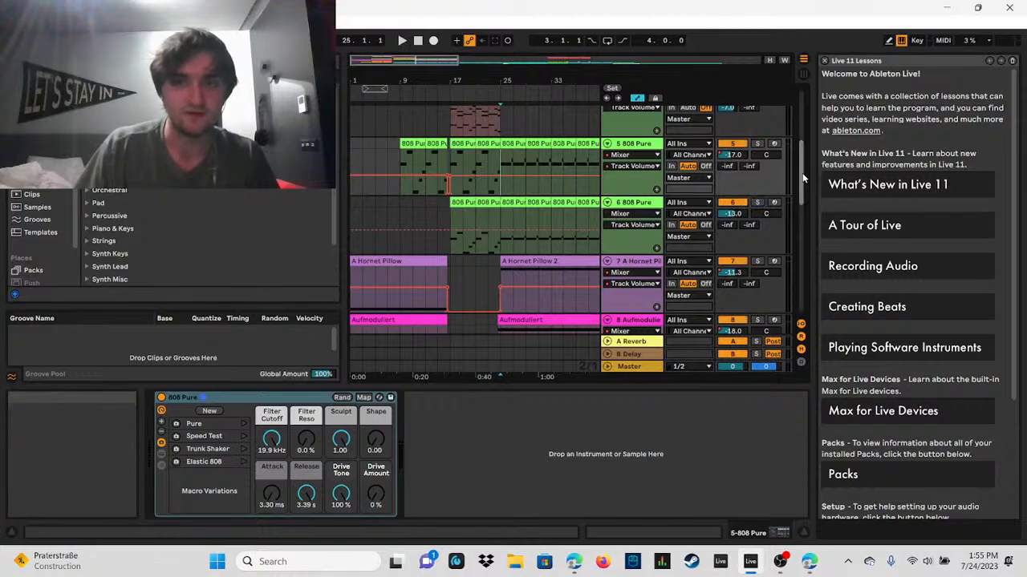
{"action": "scroll", "coordinate": [792, 171], "scroll_direction": "up", "scroll_amount": 5}
{"action": "left_click", "coordinate": [449, 267]}
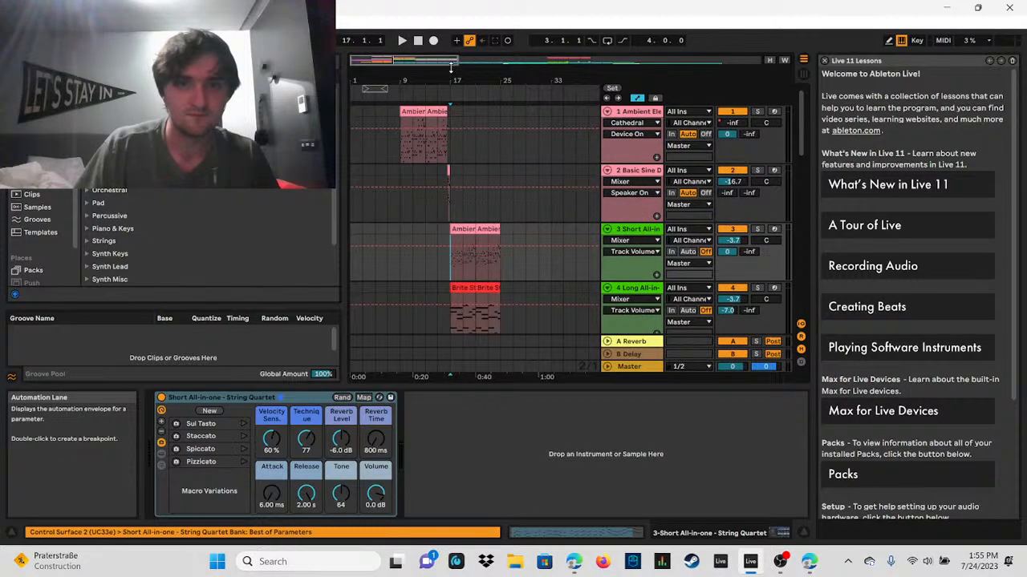
{"action": "left_click", "coordinate": [402, 41]}
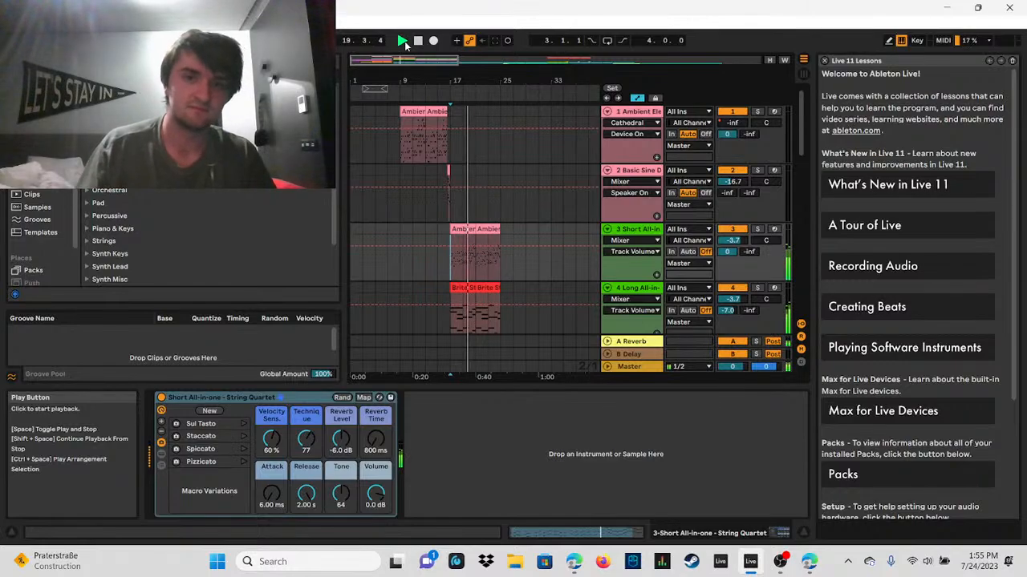
{"action": "left_click_drag", "start_coordinate": [418, 60], "coordinate": [419, 88]}
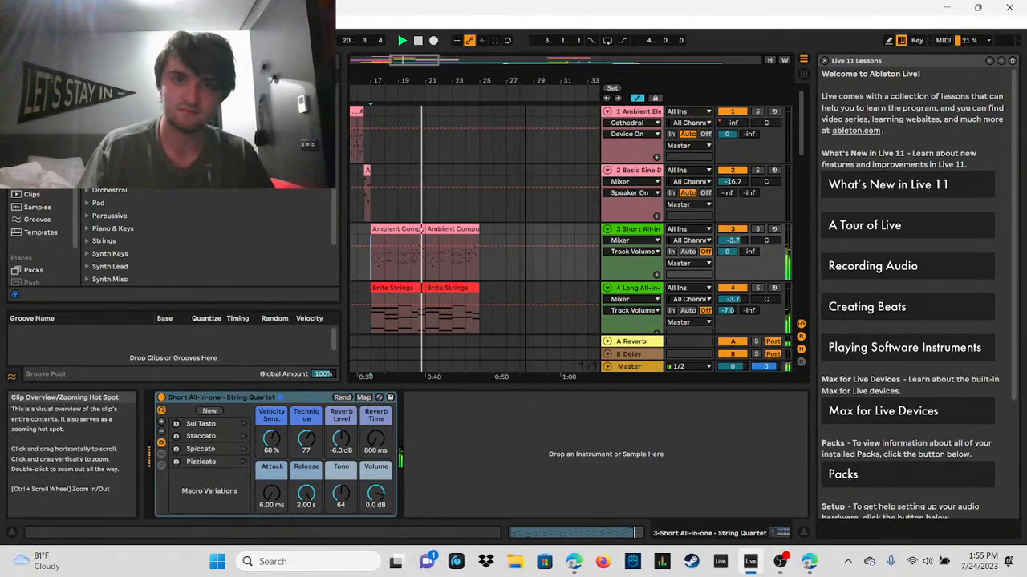
{"action": "left_click", "coordinate": [436, 59]}
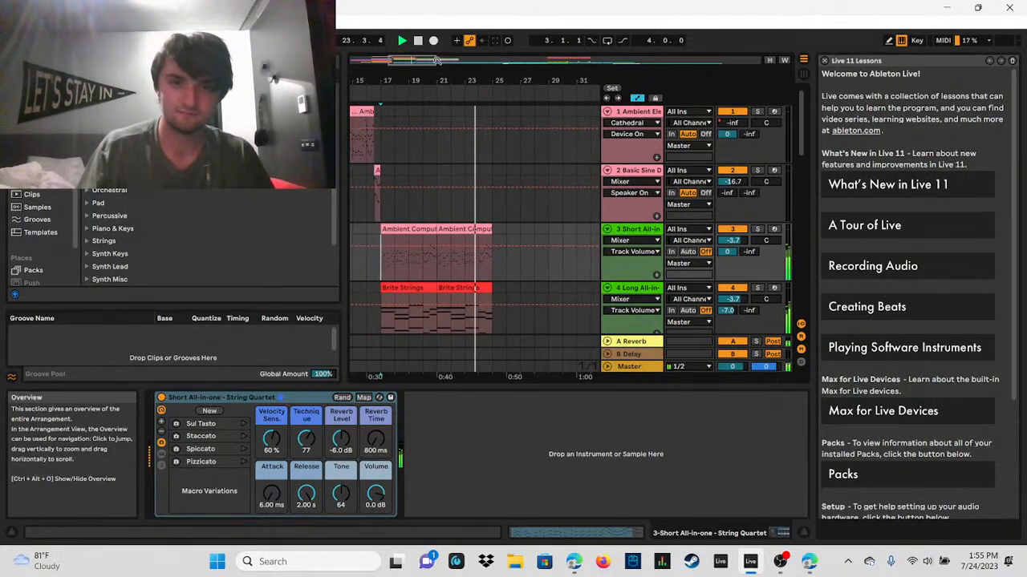
{"action": "left_click_drag", "start_coordinate": [459, 80], "coordinate": [481, 71]}
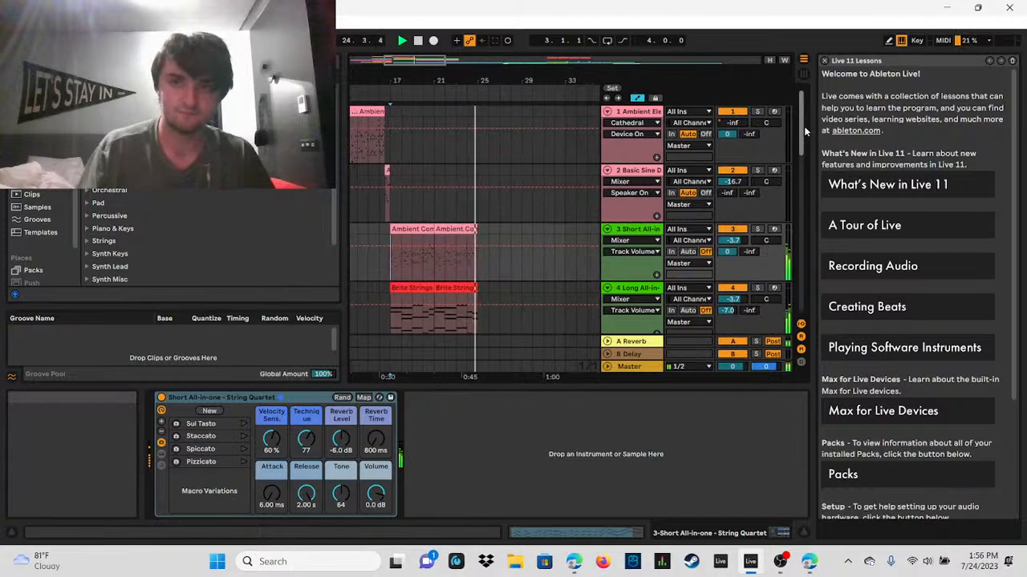
{"action": "left_click_drag", "start_coordinate": [804, 126], "coordinate": [813, 243]}
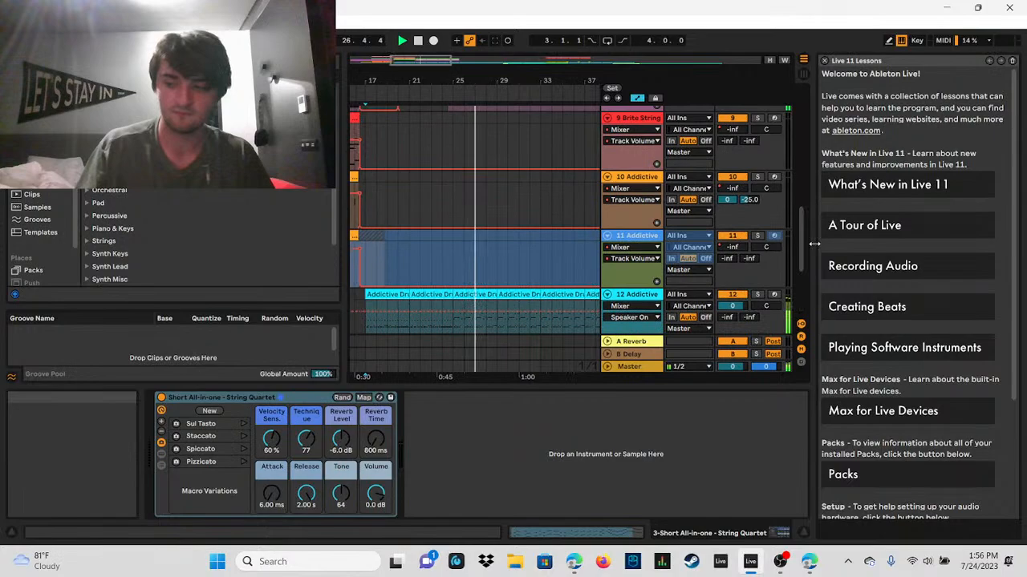
{"action": "left_click", "coordinate": [417, 42]}
Step: Solo the 12 Addictive Drums track and play it from bar 25 to about bar 29
{"action": "left_click_drag", "start_coordinate": [800, 245], "coordinate": [800, 253]}
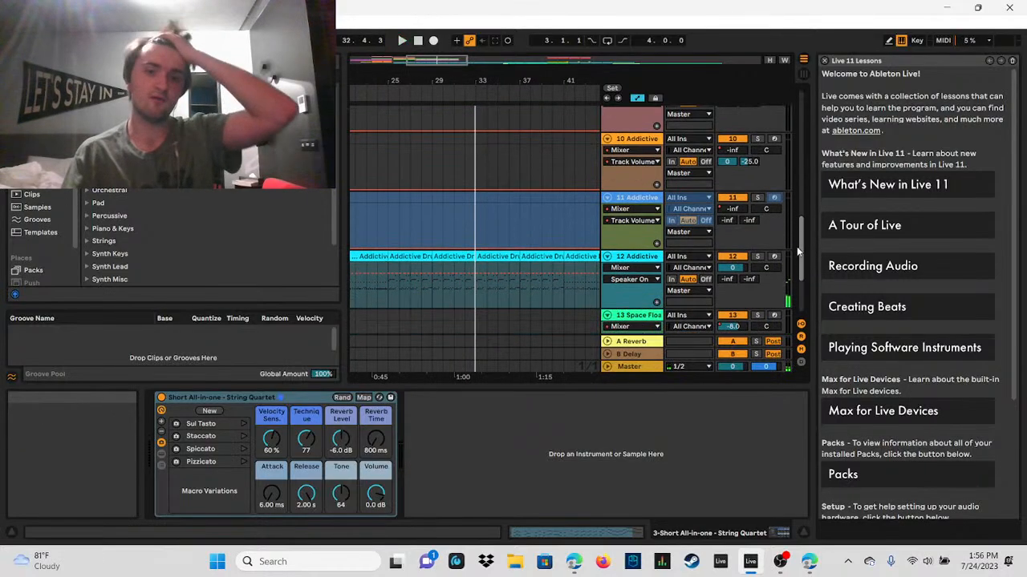
{"action": "mouse_move", "coordinate": [436, 61]}
{"action": "left_mouse_down"}
{"action": "mouse_move", "coordinate": [407, 60]}
{"action": "mouse_move", "coordinate": [439, 60]}
{"action": "left_mouse_up"}
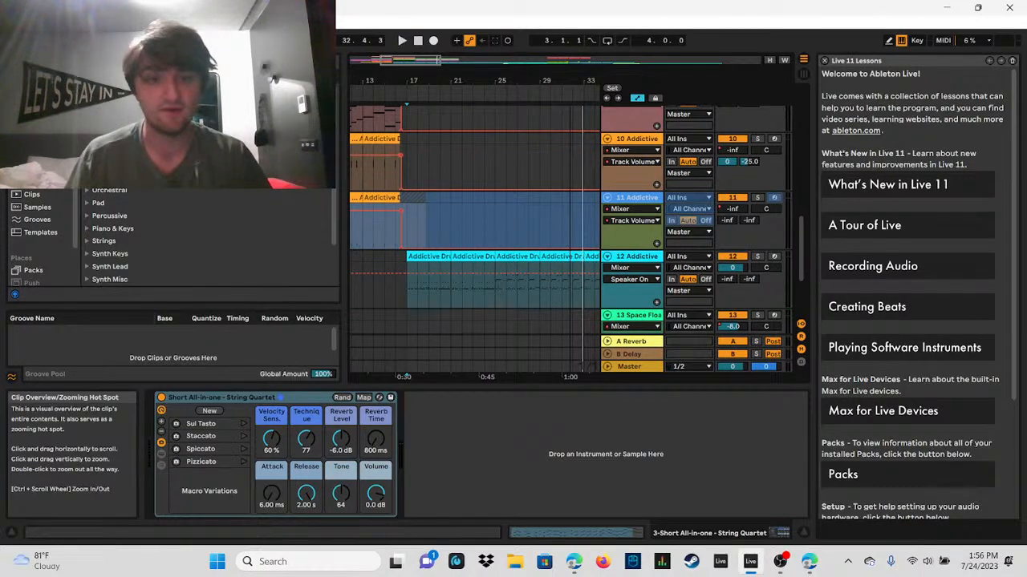
{"action": "left_click_drag", "start_coordinate": [437, 60], "coordinate": [464, 58]}
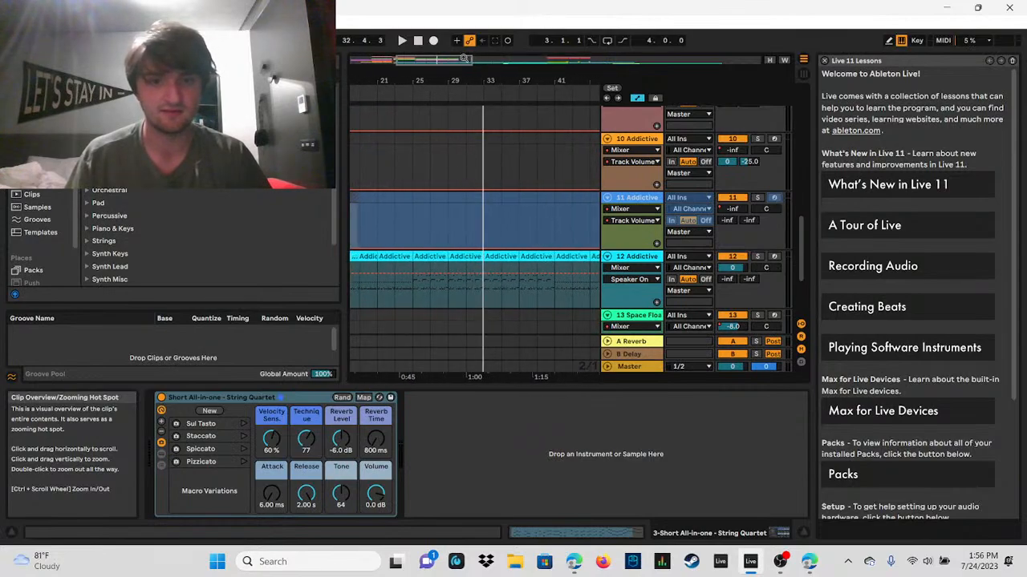
{"action": "left_click", "coordinate": [410, 283]}
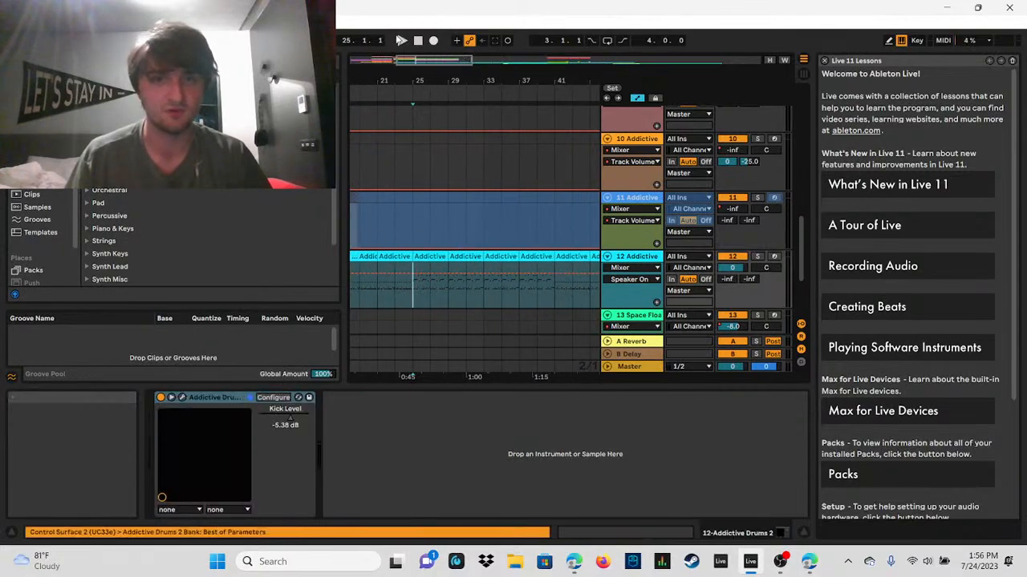
{"action": "left_click", "coordinate": [756, 257]}
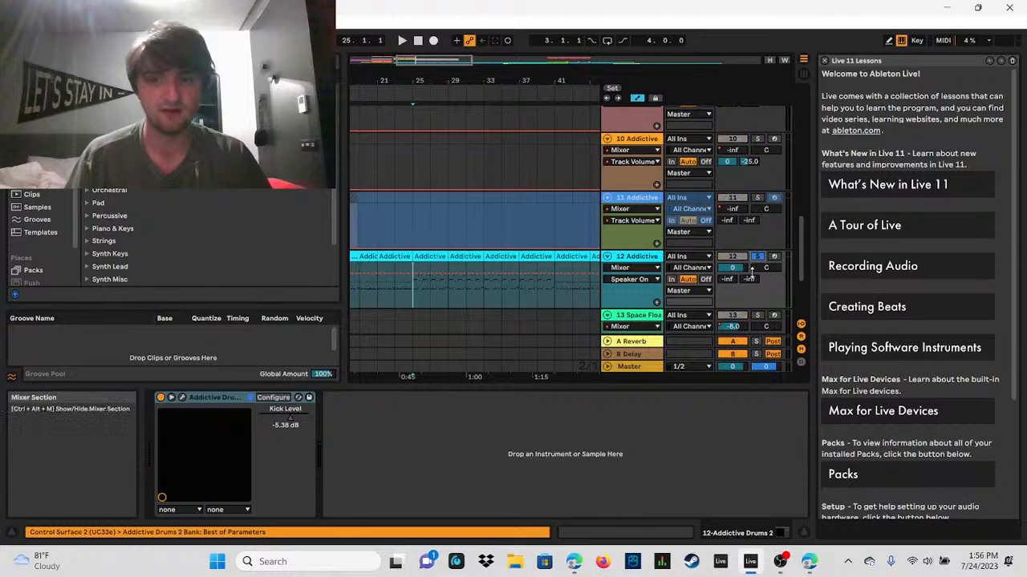
{"action": "left_click", "coordinate": [401, 40]}
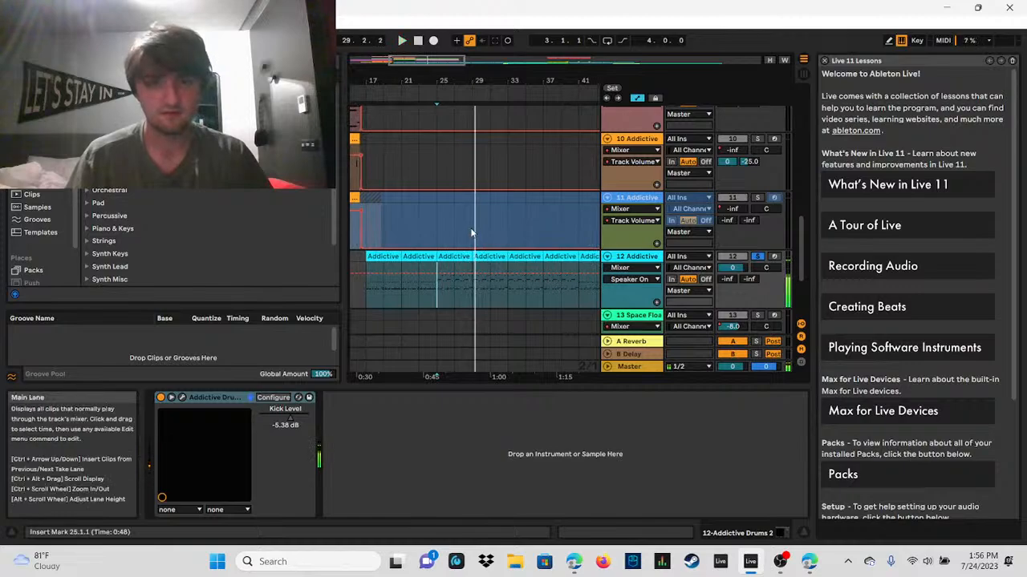
Step: Open the drum clip at bar 25 in an enlarged note editor and select its C2 note at 1.1.2, then the first run of D2 notes
{"action": "double_click", "coordinate": [458, 272]}
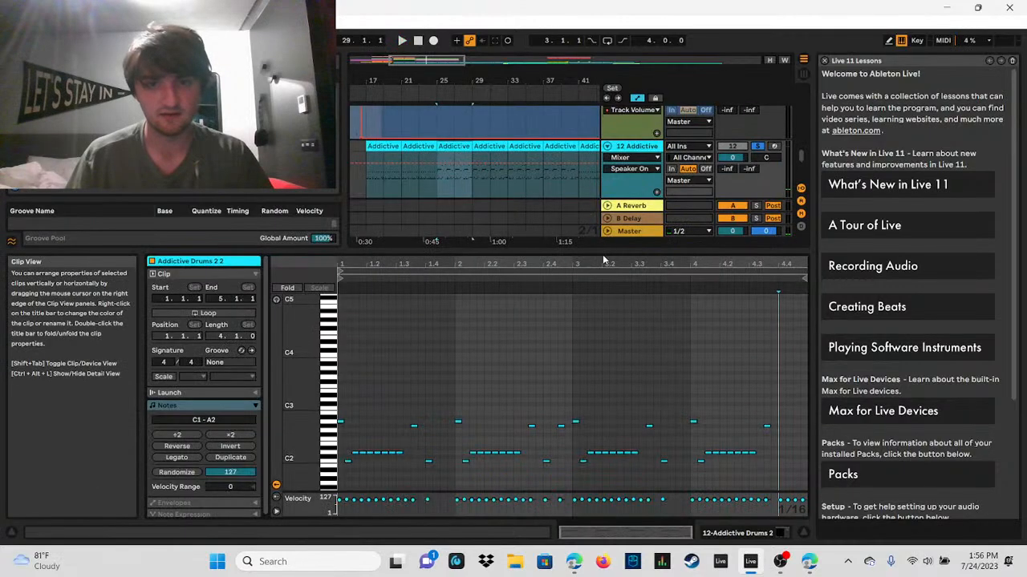
{"action": "left_click_drag", "start_coordinate": [606, 251], "coordinate": [610, 28]}
{"action": "left_click_drag", "start_coordinate": [389, 71], "coordinate": [347, 235]}
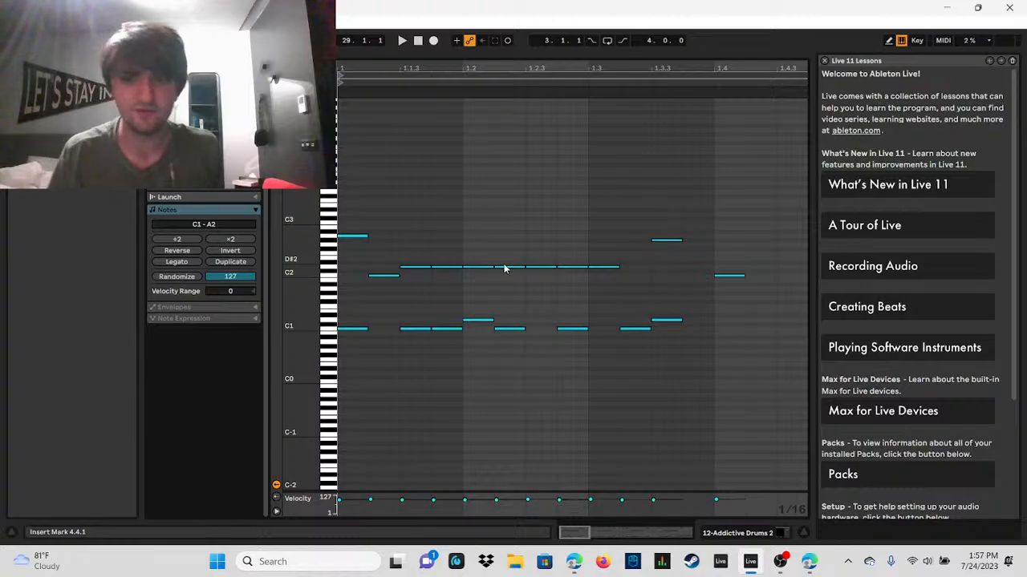
{"action": "left_click", "coordinate": [390, 277]}
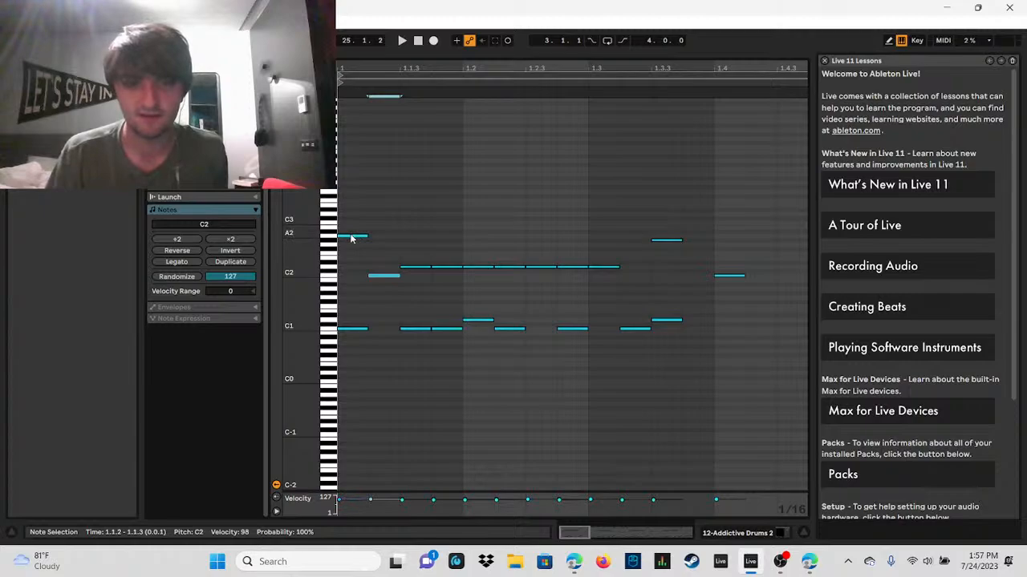
{"action": "left_click_drag", "start_coordinate": [410, 253], "coordinate": [606, 281]}
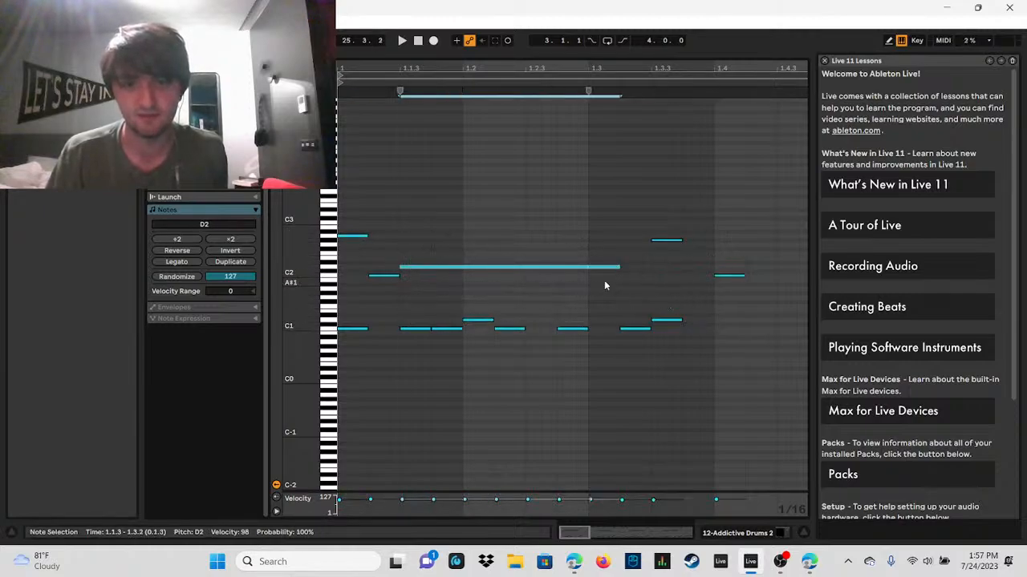
Step: Play the first bar of the drum clip and place the insert marker at 1.3.3
{"action": "left_click", "coordinate": [403, 41]}
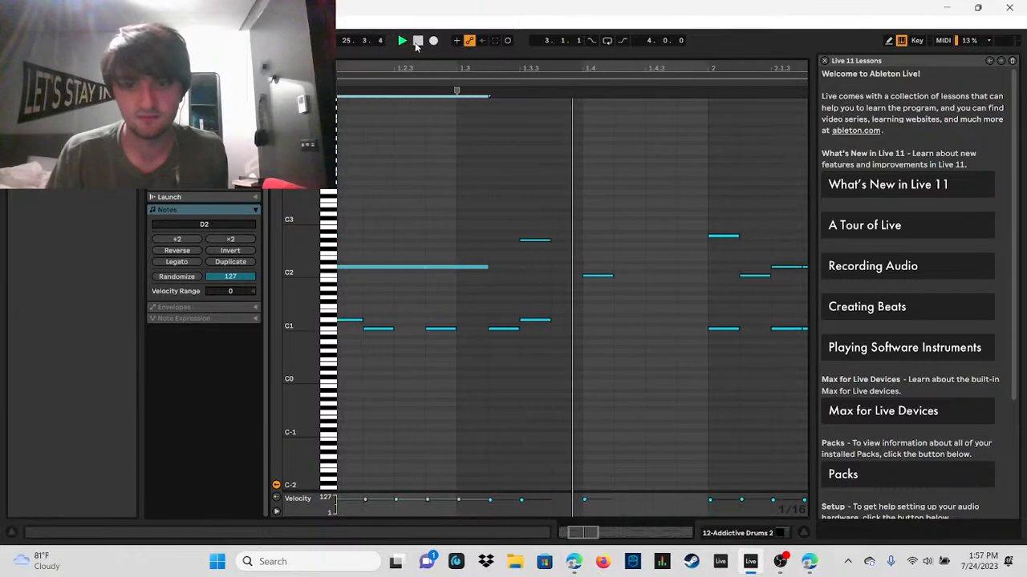
{"action": "left_click_drag", "start_coordinate": [461, 69], "coordinate": [576, 103]}
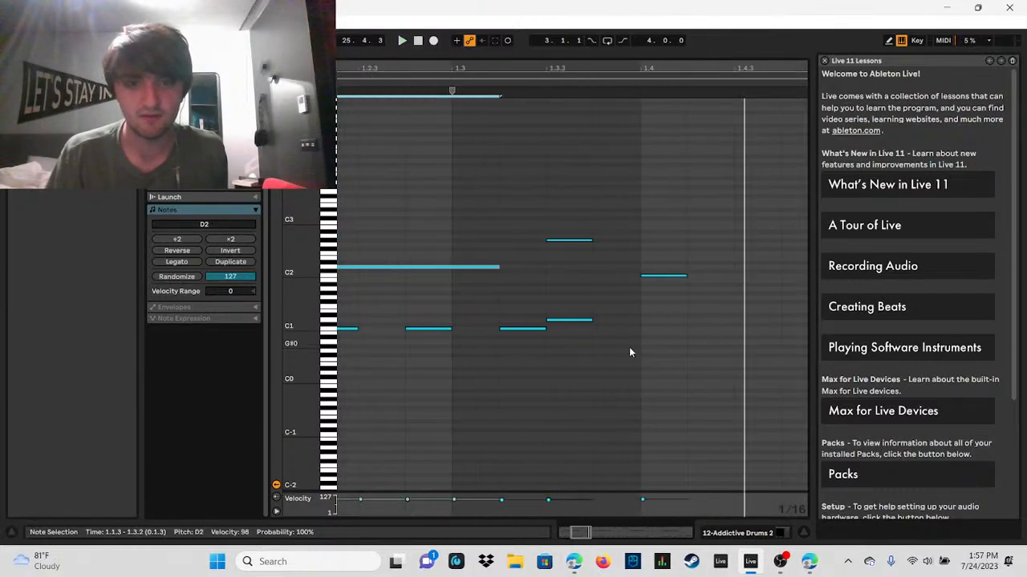
{"action": "key", "text": "ctrl+e"}
{"action": "left_click", "coordinate": [522, 272]}
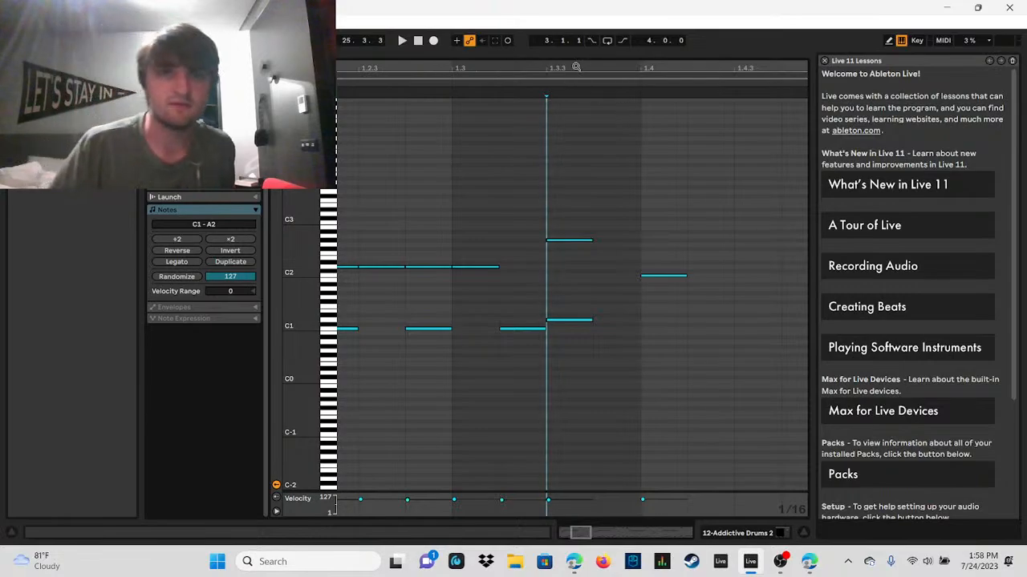
Step: Try an extra D2 note at 1.3.2 in the drum clip, play the first bar with it, and remove the note
{"action": "left_click_drag", "start_coordinate": [575, 66], "coordinate": [433, 263]}
{"action": "left_click", "coordinate": [423, 267]}
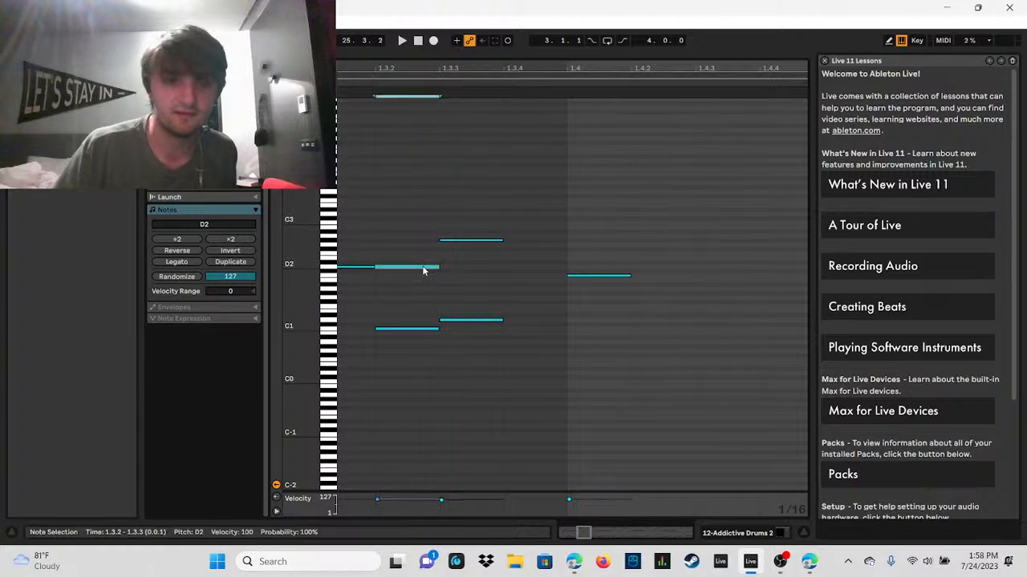
{"action": "left_click", "coordinate": [401, 40]}
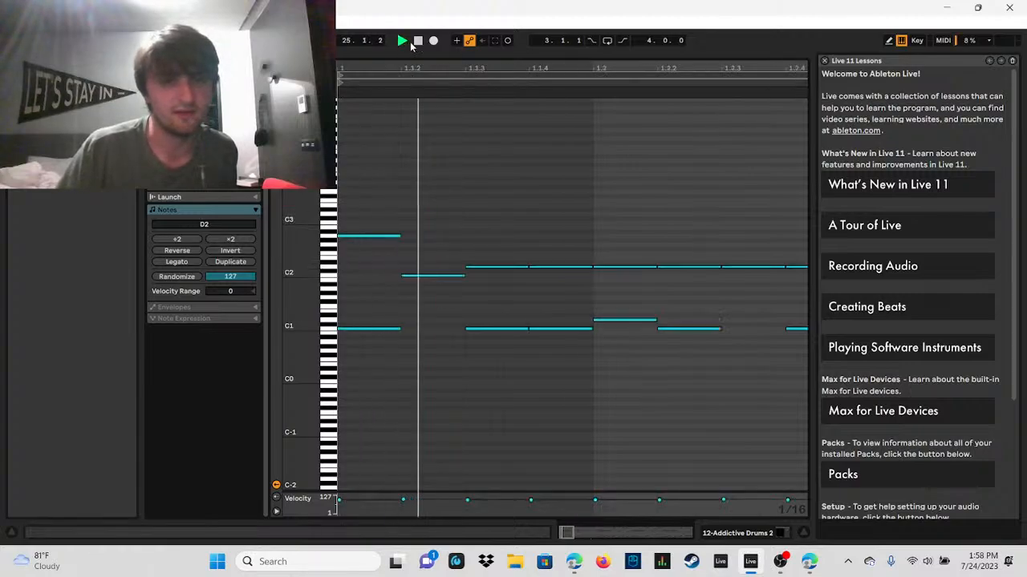
{"action": "left_click", "coordinate": [418, 41]}
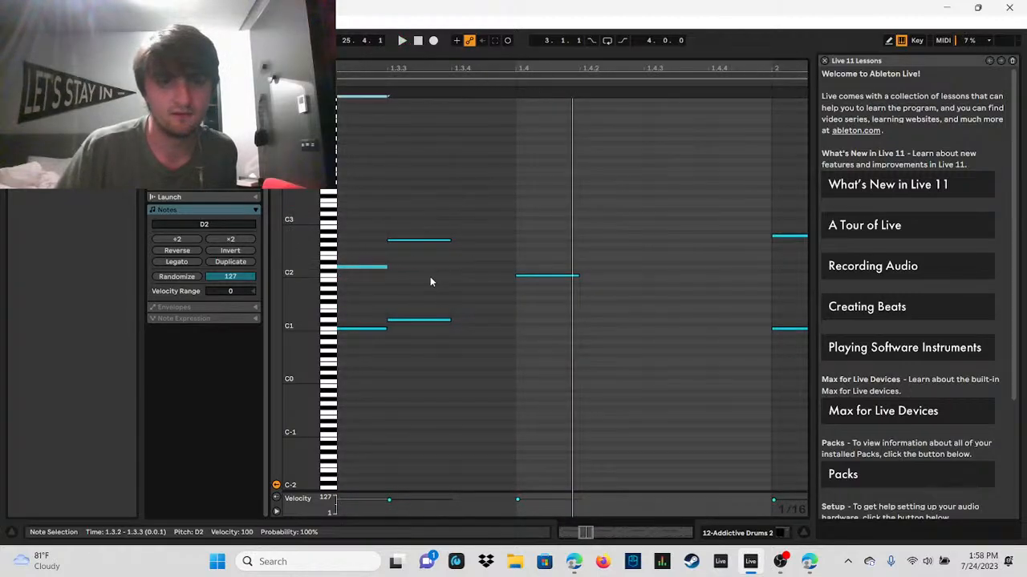
{"action": "double_click", "coordinate": [379, 271]}
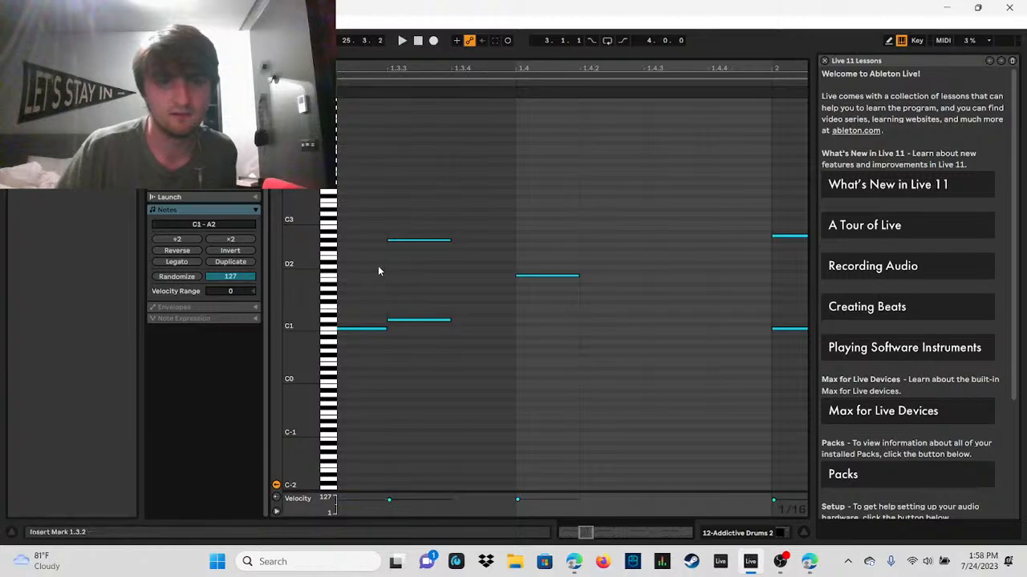
Step: Play the drum clip from bar 25 to about the end of bar 28 with its repeating pattern in view
{"action": "left_click_drag", "start_coordinate": [560, 67], "coordinate": [522, 16]}
{"action": "scroll", "coordinate": [507, 225], "scroll_direction": "up", "scroll_amount": 1}
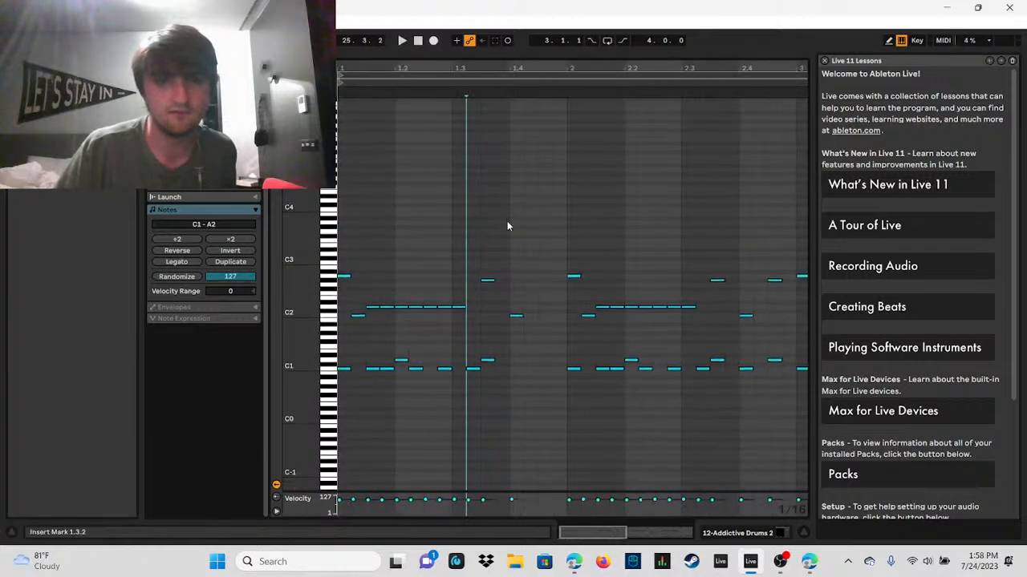
{"action": "scroll", "coordinate": [507, 226], "scroll_direction": "down", "scroll_amount": 1}
{"action": "left_click", "coordinate": [404, 41]}
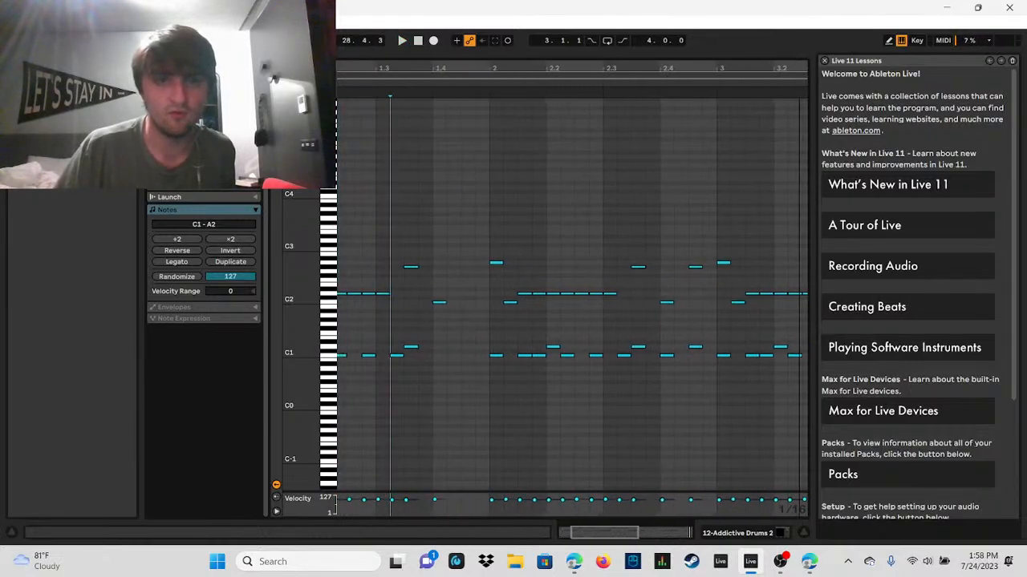
Step: Delete the C2 note at 1.4.1 in the drum clip and play the pattern without it to about bar 26
{"action": "left_click_drag", "start_coordinate": [799, 67], "coordinate": [870, 66]}
{"action": "left_click_drag", "start_coordinate": [514, 66], "coordinate": [558, 88]}
{"action": "left_click", "coordinate": [561, 304]}
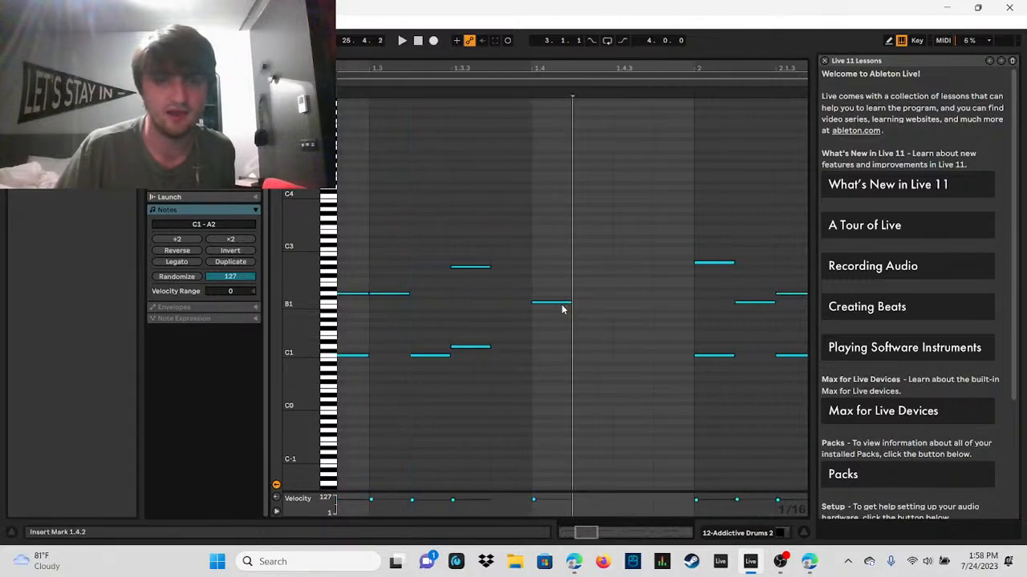
{"action": "left_click", "coordinate": [562, 304]}
{"action": "key", "text": "Delete"}
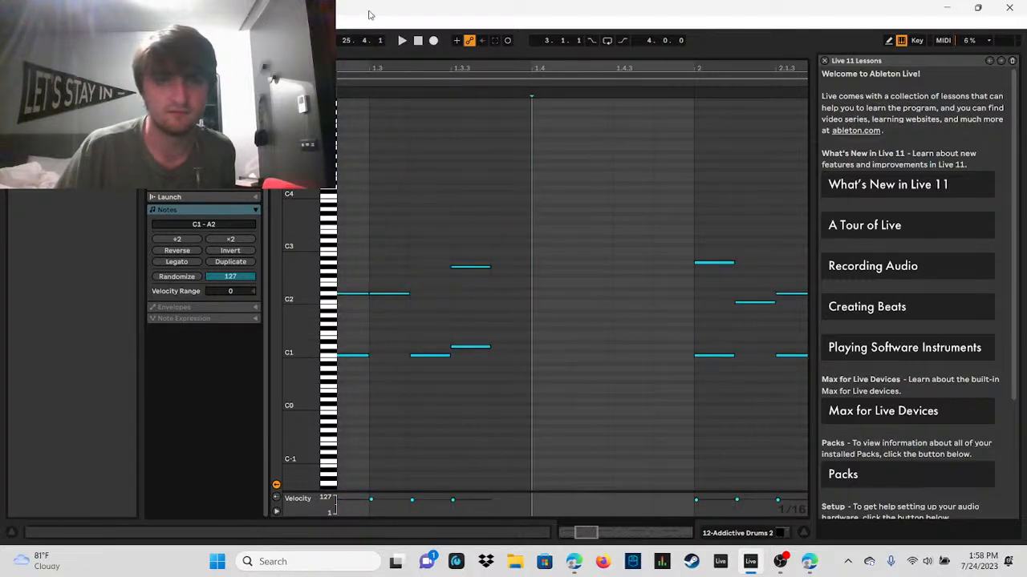
{"action": "left_click", "coordinate": [401, 40]}
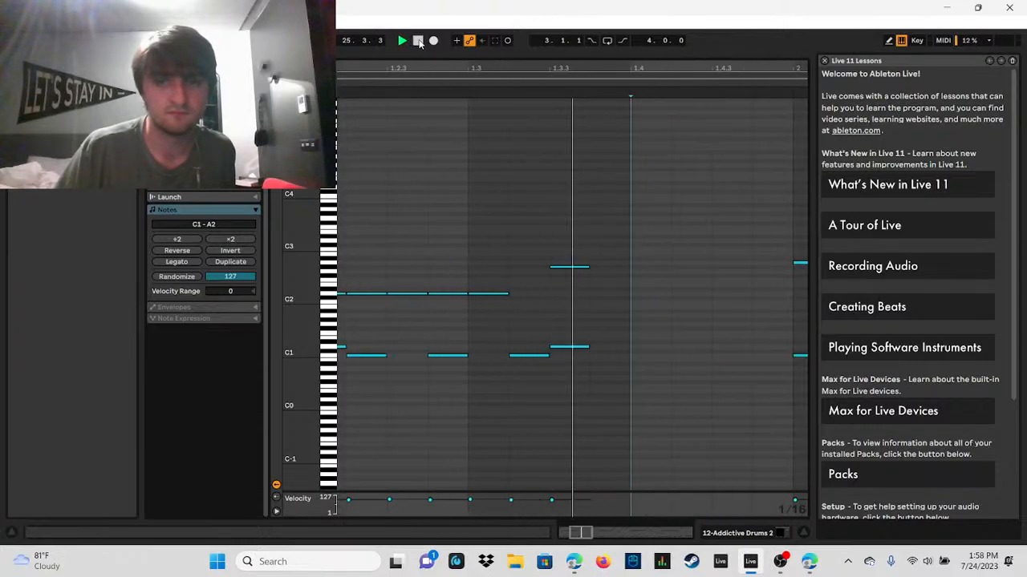
{"action": "left_click", "coordinate": [418, 40]}
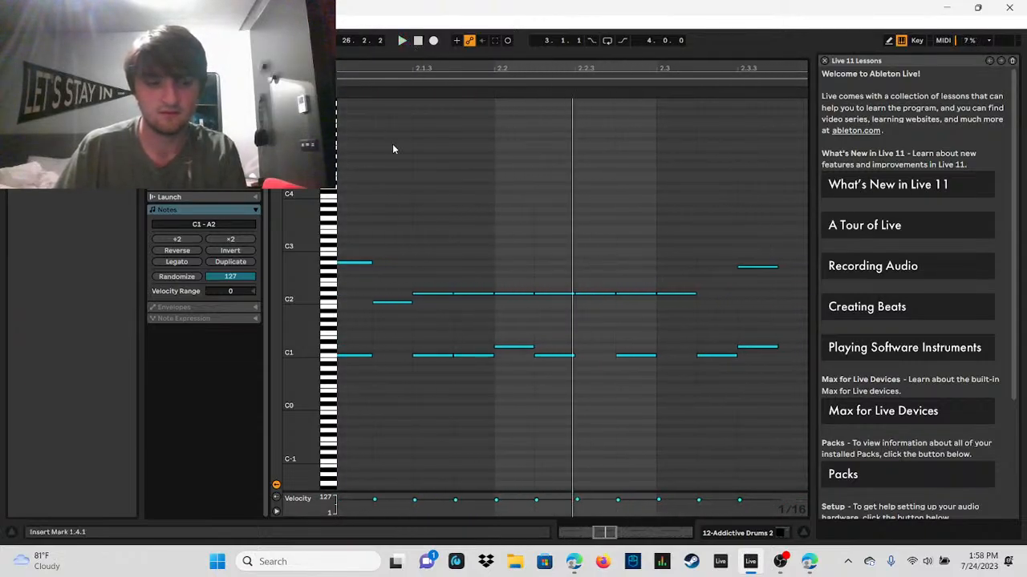
Step: Add a B1 note at 1.4.1 in the drum clip and shrink the note editor to reveal the arrangement
{"action": "left_click_drag", "start_coordinate": [576, 63], "coordinate": [647, 40]}
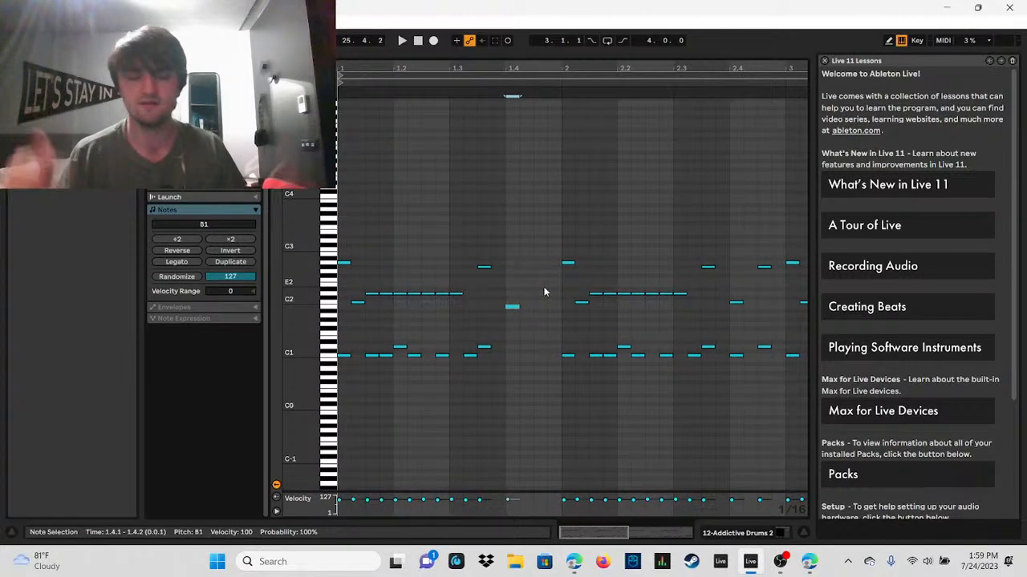
{"action": "left_click_drag", "start_coordinate": [520, 66], "coordinate": [369, 22]}
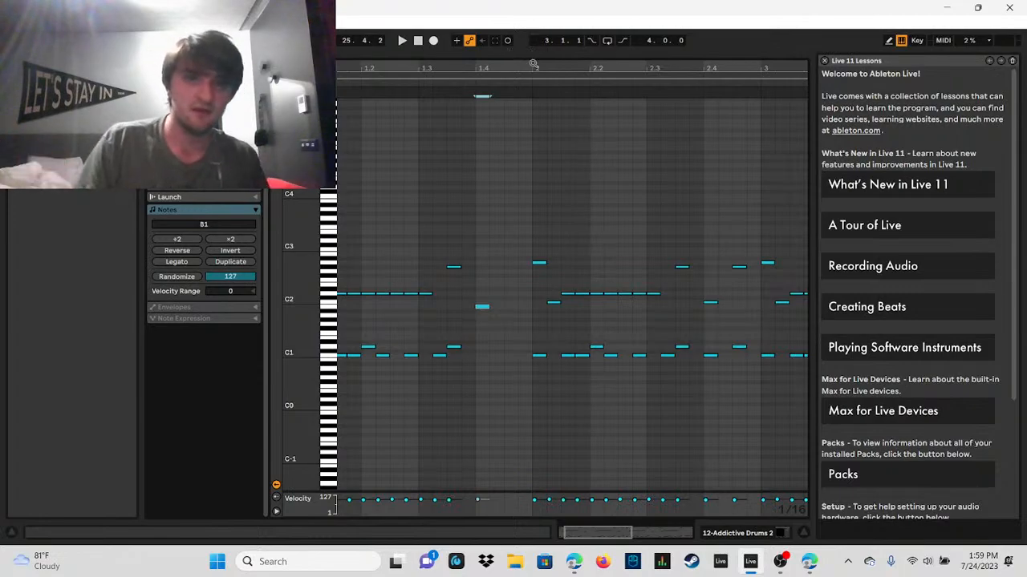
{"action": "left_click_drag", "start_coordinate": [539, 56], "coordinate": [540, 409]}
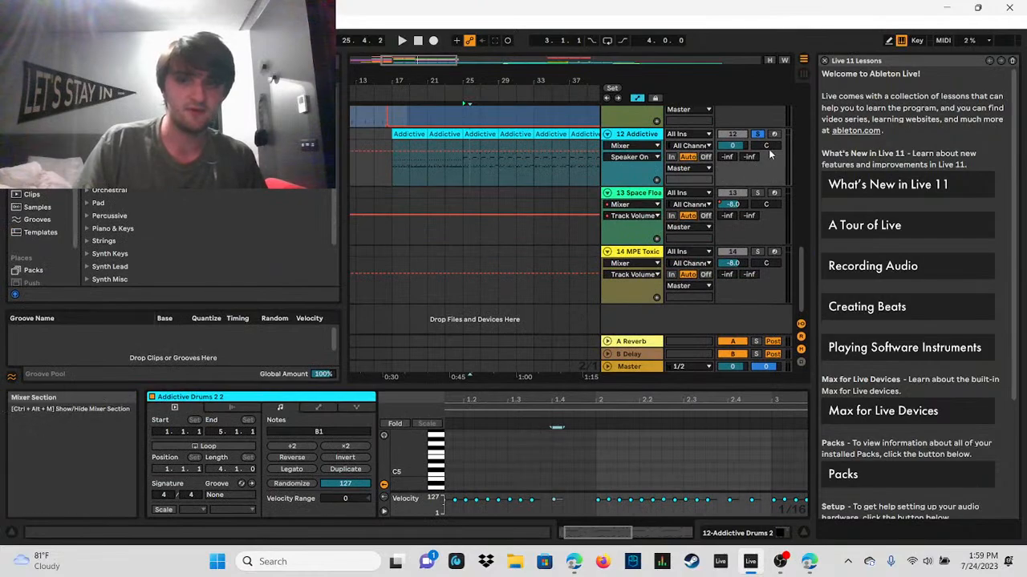
Step: Switch the solo from the drums to the 7 A Hornet Pillow track and play its clip from bar 25 to about bar 26
{"action": "left_click_drag", "start_coordinate": [800, 273], "coordinate": [798, 183]}
{"action": "left_click_drag", "start_coordinate": [417, 60], "coordinate": [443, 61]}
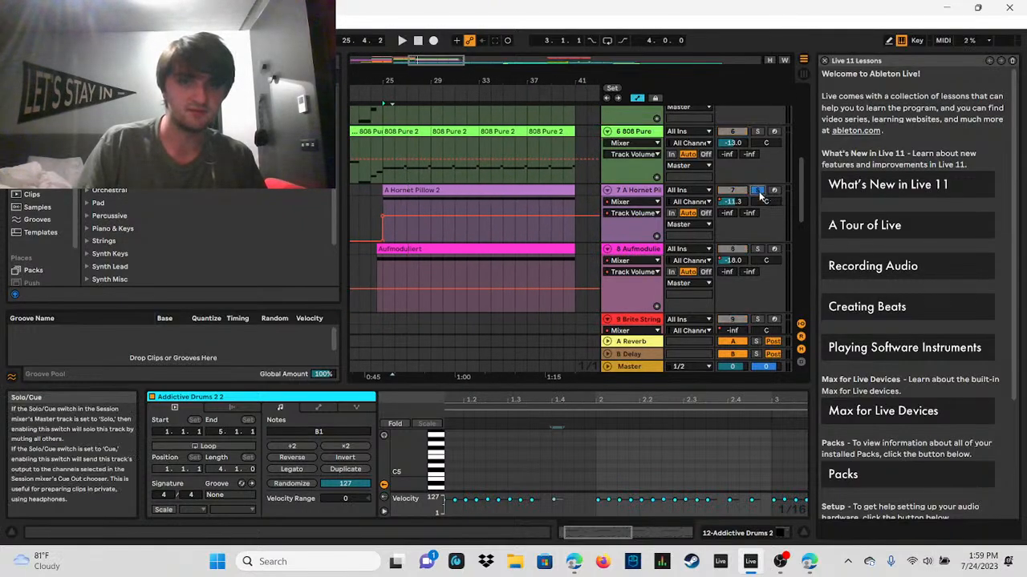
{"action": "left_click", "coordinate": [386, 190]}
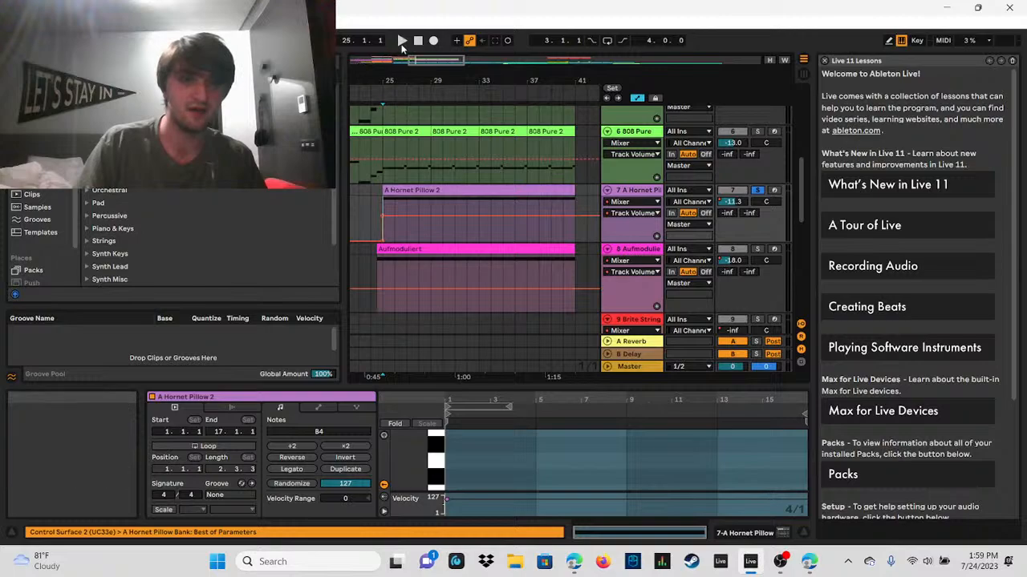
{"action": "left_click", "coordinate": [404, 41]}
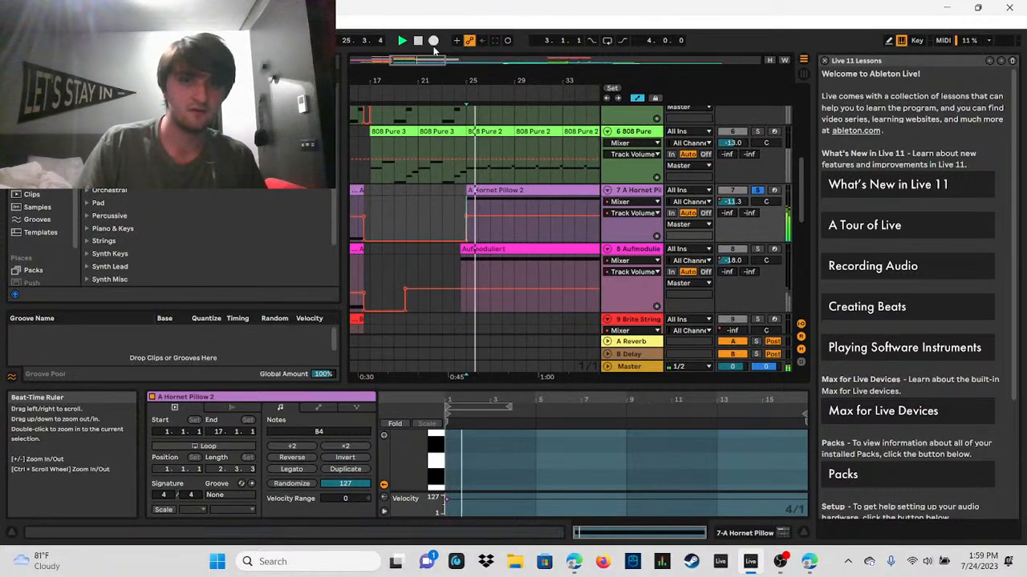
{"action": "left_click", "coordinate": [418, 41]}
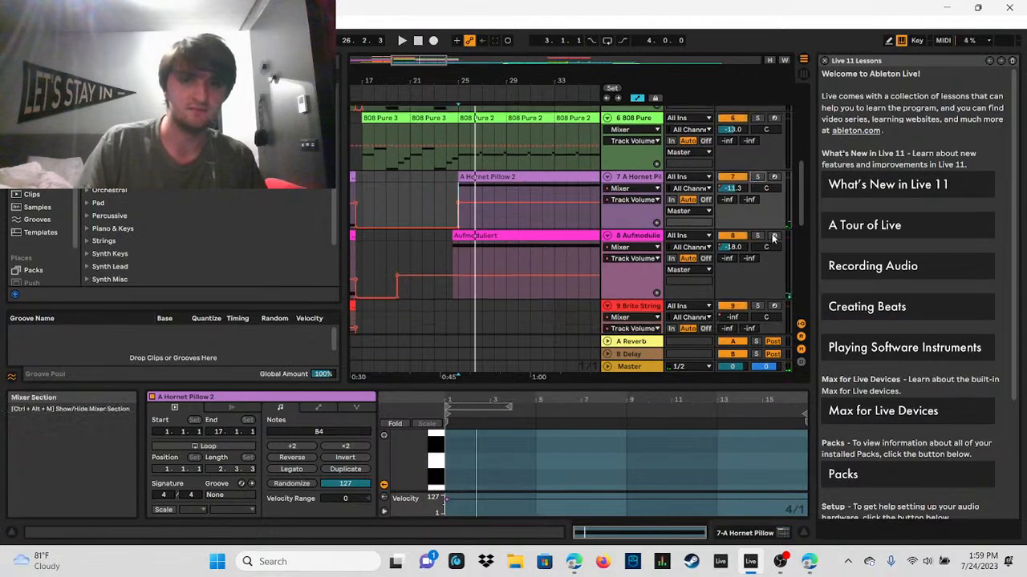
Step: Play from bar 25 to about bar 27, soloing the 8 Aufmoduliert track partway through, and turn its solo off
{"action": "scroll", "coordinate": [768, 233], "scroll_direction": "down", "scroll_amount": 1}
{"action": "scroll", "coordinate": [768, 238], "scroll_direction": "down", "scroll_amount": 1}
{"action": "left_click_drag", "start_coordinate": [423, 61], "coordinate": [422, 44]}
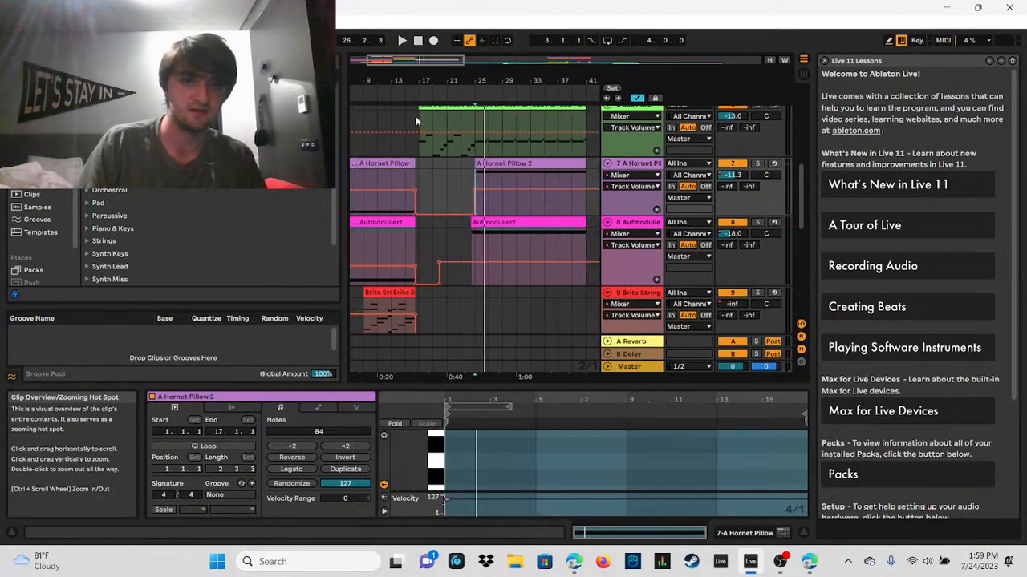
{"action": "left_click", "coordinate": [477, 237]}
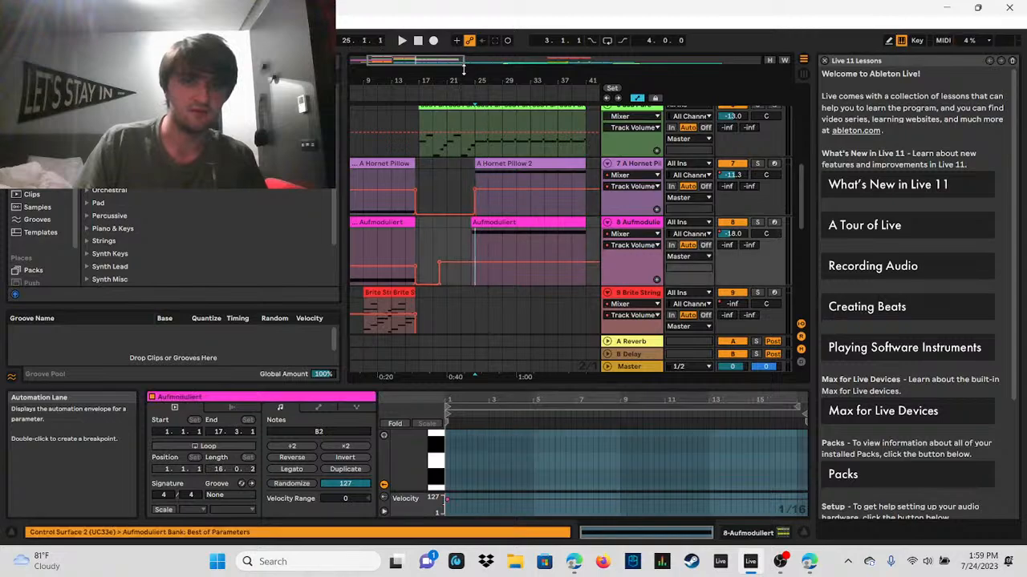
{"action": "left_click", "coordinate": [401, 40]}
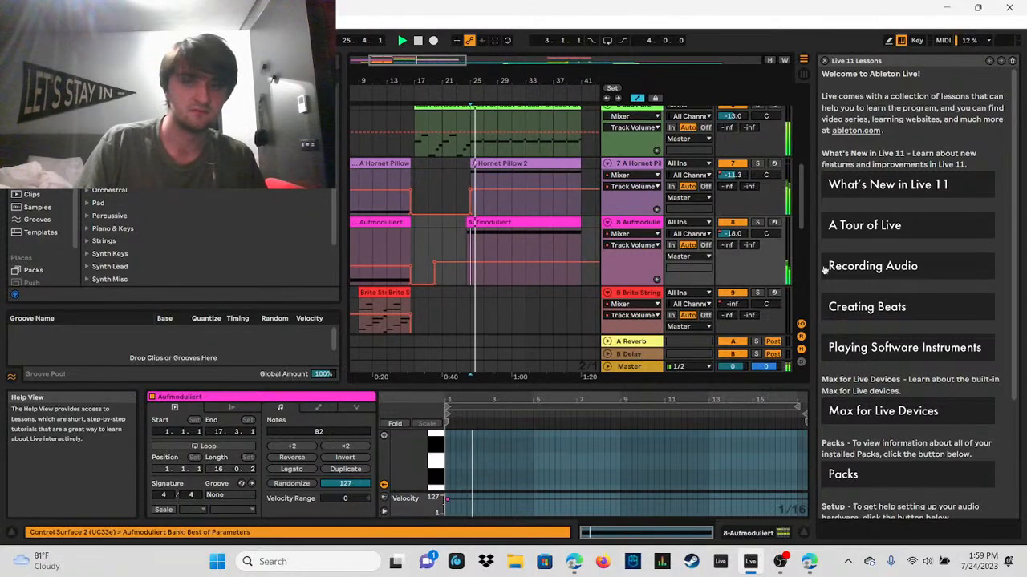
{"action": "left_click", "coordinate": [757, 224]}
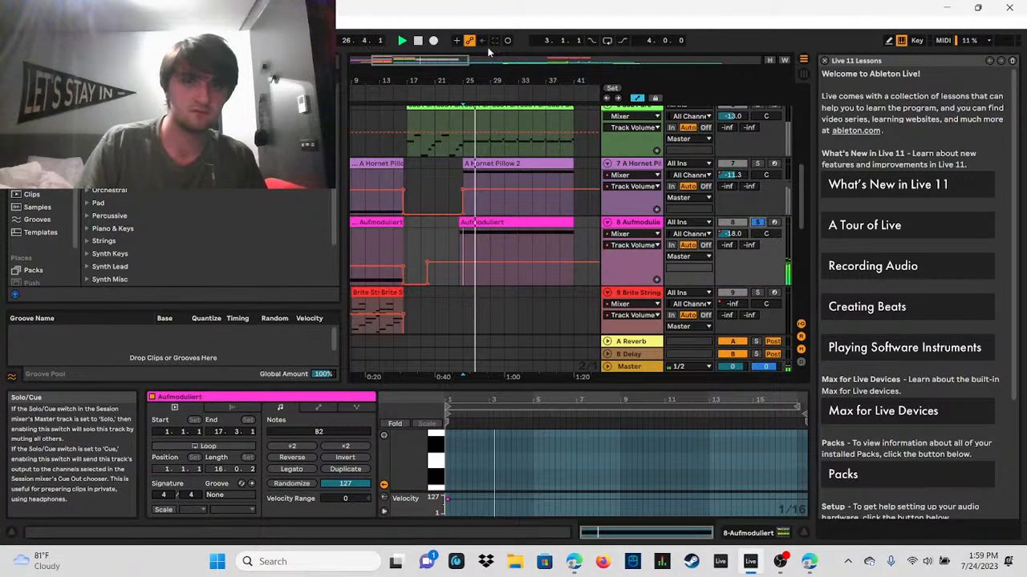
{"action": "left_click", "coordinate": [758, 223]}
{"action": "left_click_drag", "start_coordinate": [803, 202], "coordinate": [826, 172]}
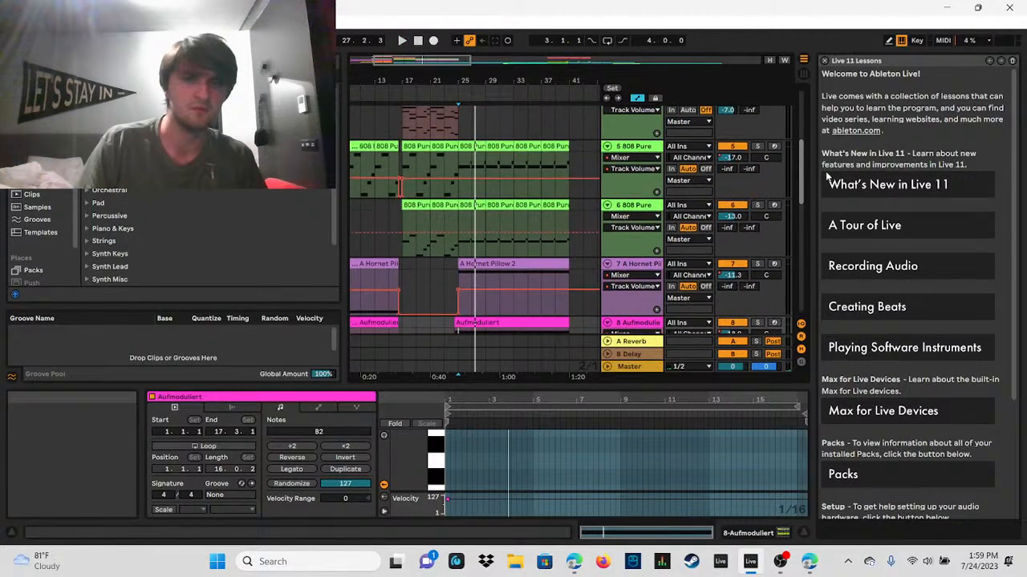
Step: Audition the section from bar 25 in full to about bar 29, and again with 5 808 Pure and 6 808 Pure soloed in turn
{"action": "left_click", "coordinate": [458, 183]}
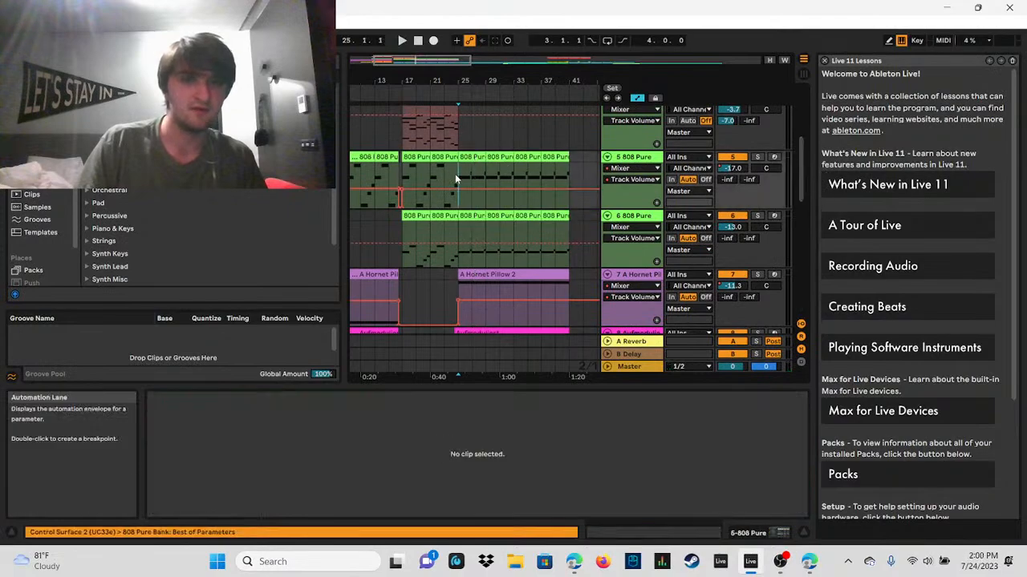
{"action": "left_click", "coordinate": [403, 41]}
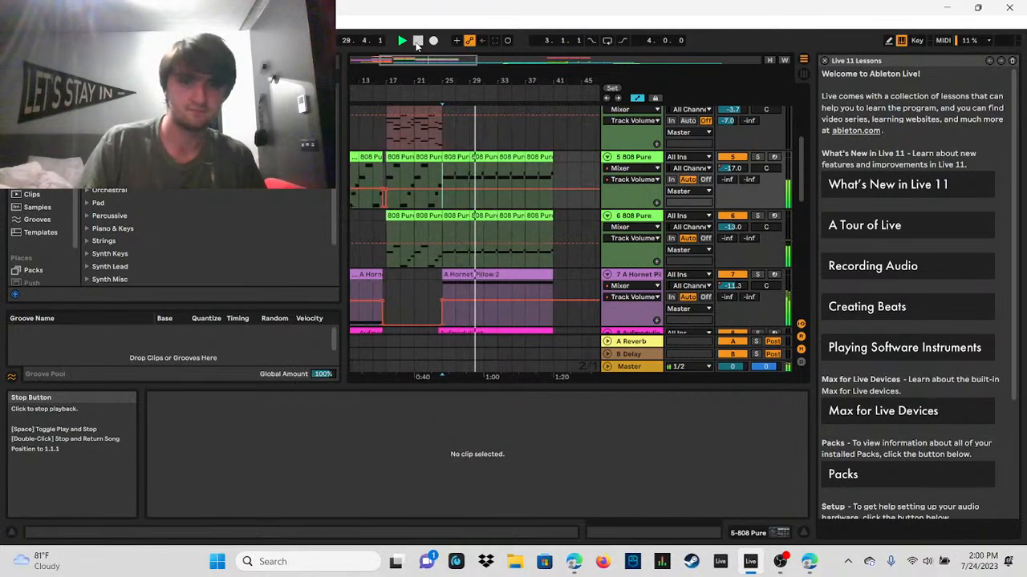
{"action": "left_click", "coordinate": [416, 41]}
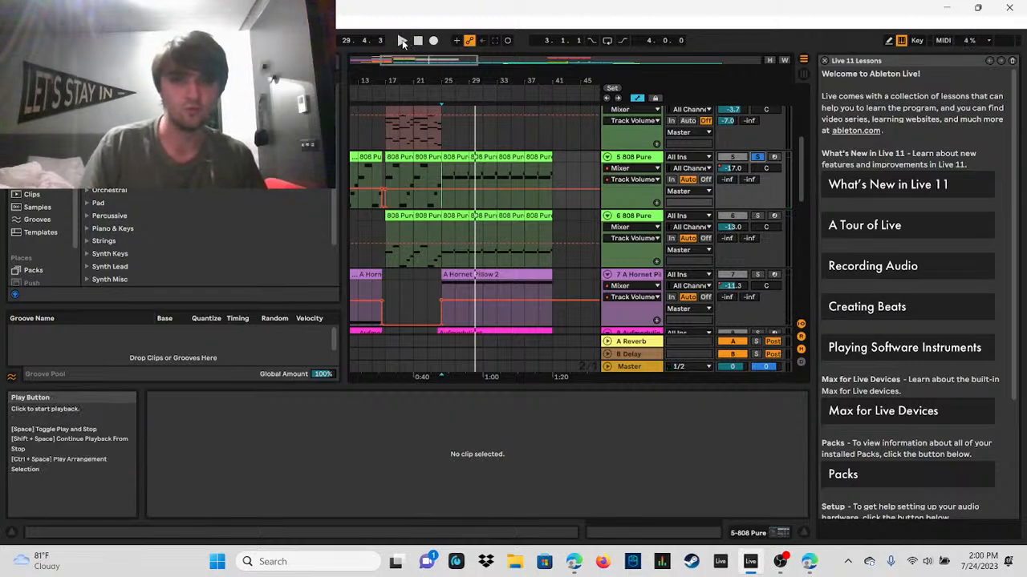
{"action": "left_click", "coordinate": [403, 41]}
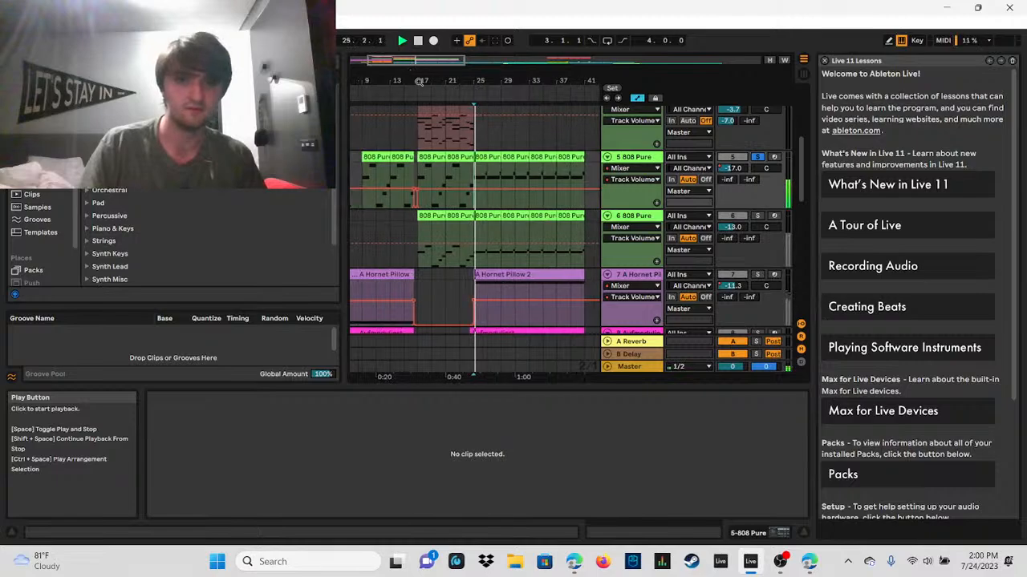
{"action": "left_click", "coordinate": [758, 216]}
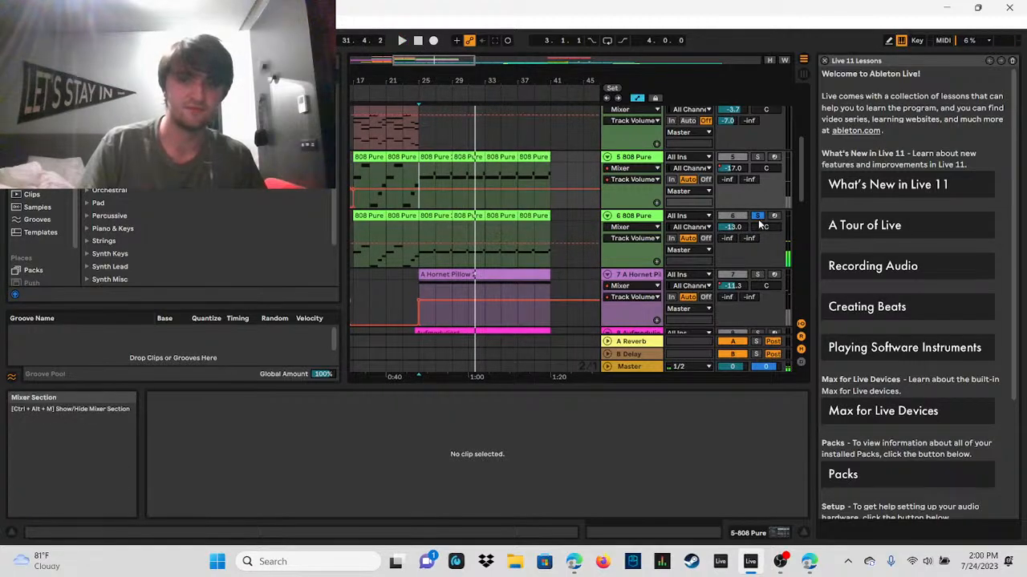
Step: Turn off the 808 solo and play from the last 5 808 Pure clip at bar 37 to about bar 41
{"action": "double_click", "coordinate": [373, 60]}
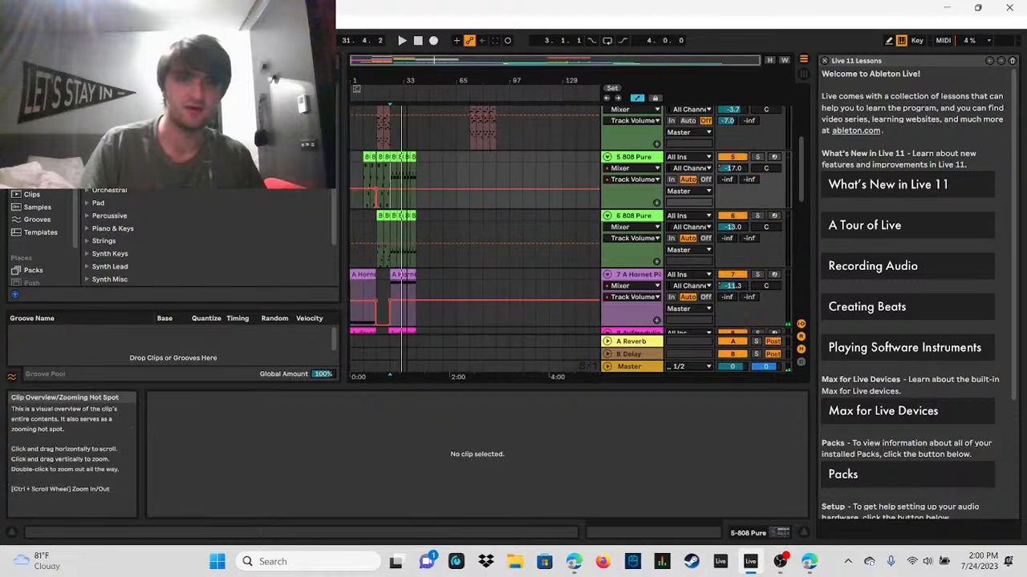
{"action": "left_click", "coordinate": [413, 164]}
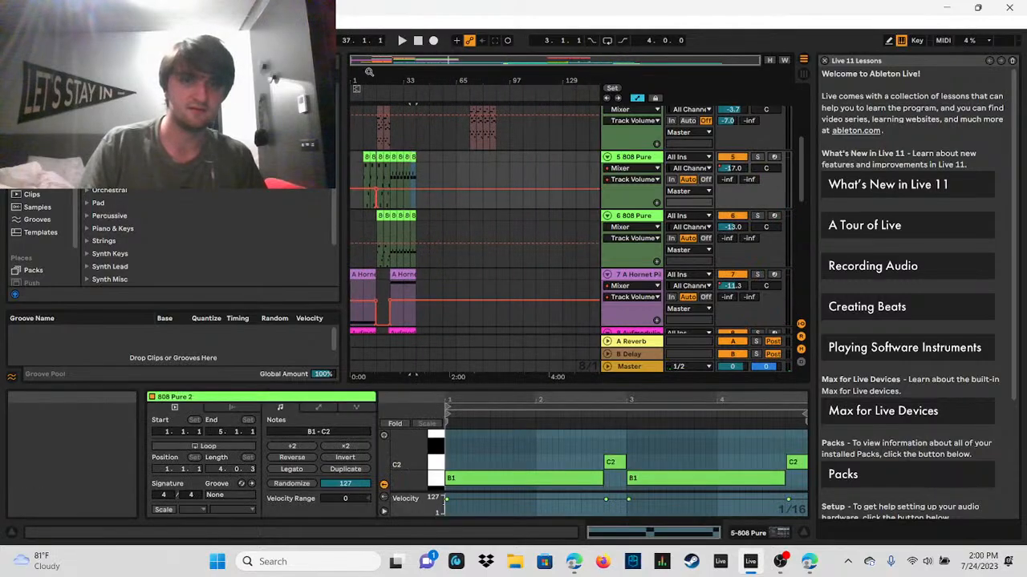
{"action": "left_click", "coordinate": [402, 42]}
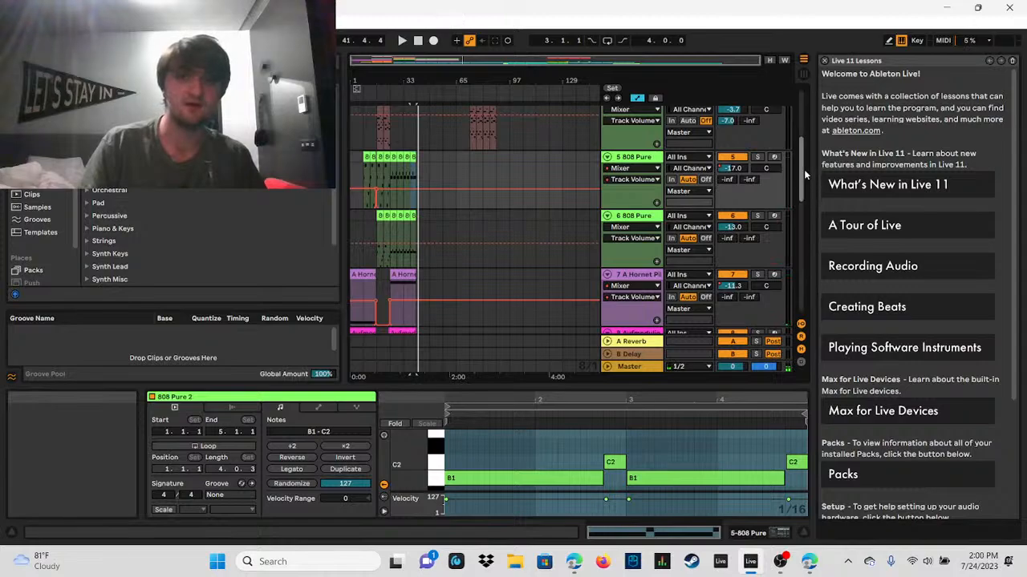
Step: Solo the 12 Addictive Drums track, play its clip briefly from bar 41 and return the song position to 1.1.1
{"action": "scroll", "coordinate": [804, 169], "scroll_direction": "down", "scroll_amount": 3}
{"action": "scroll", "coordinate": [791, 192], "scroll_direction": "down", "scroll_amount": 12}
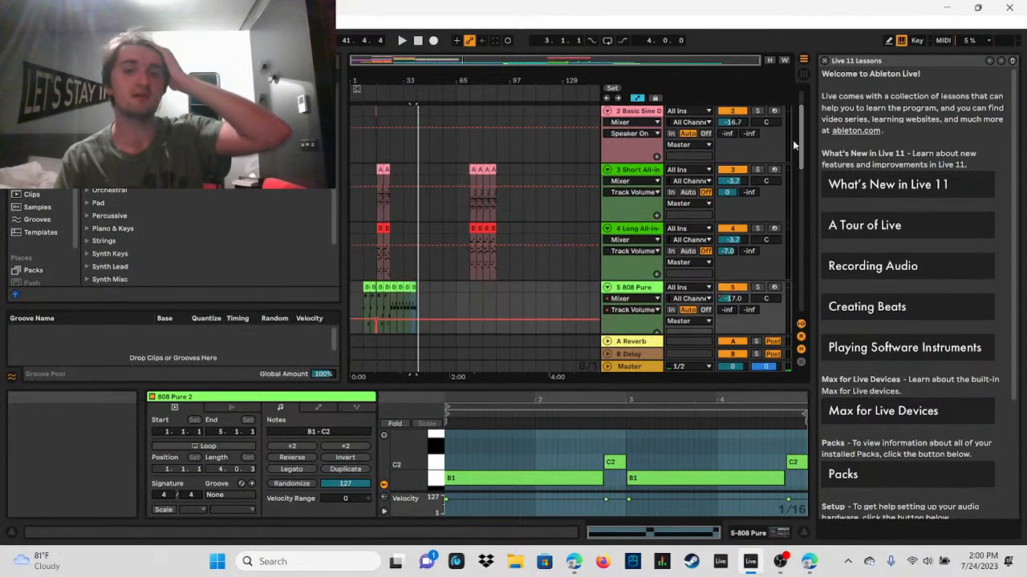
{"action": "left_click_drag", "start_coordinate": [459, 60], "coordinate": [457, 144]}
{"action": "left_click", "coordinate": [440, 146]}
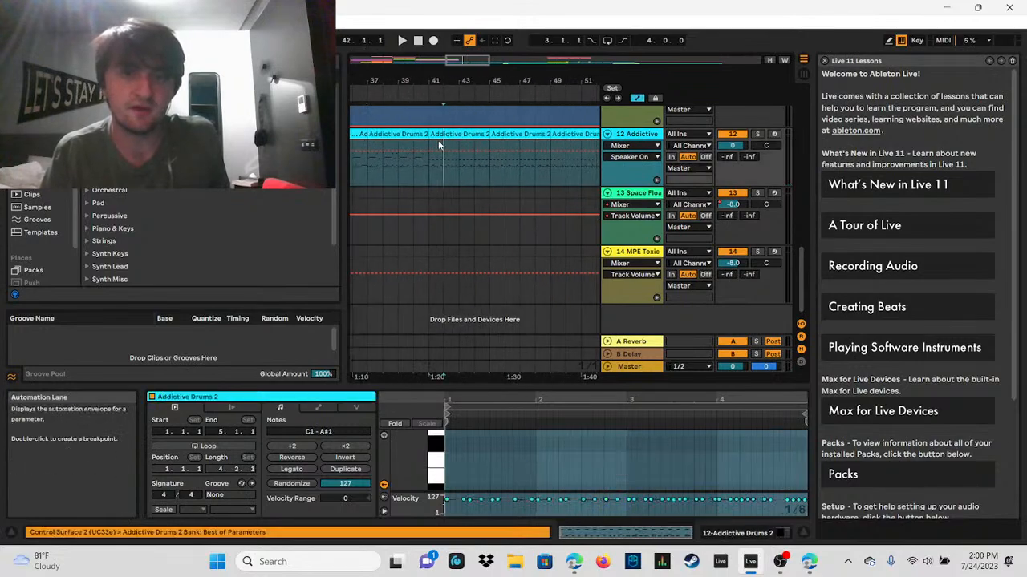
{"action": "left_click", "coordinate": [447, 135]}
{"action": "left_click", "coordinate": [757, 134]}
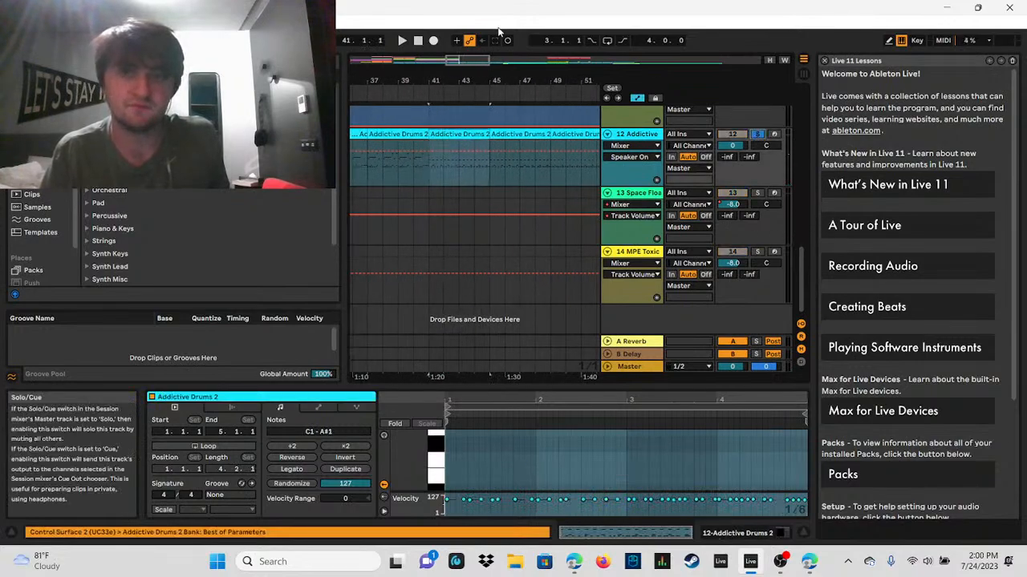
{"action": "left_click", "coordinate": [402, 40]}
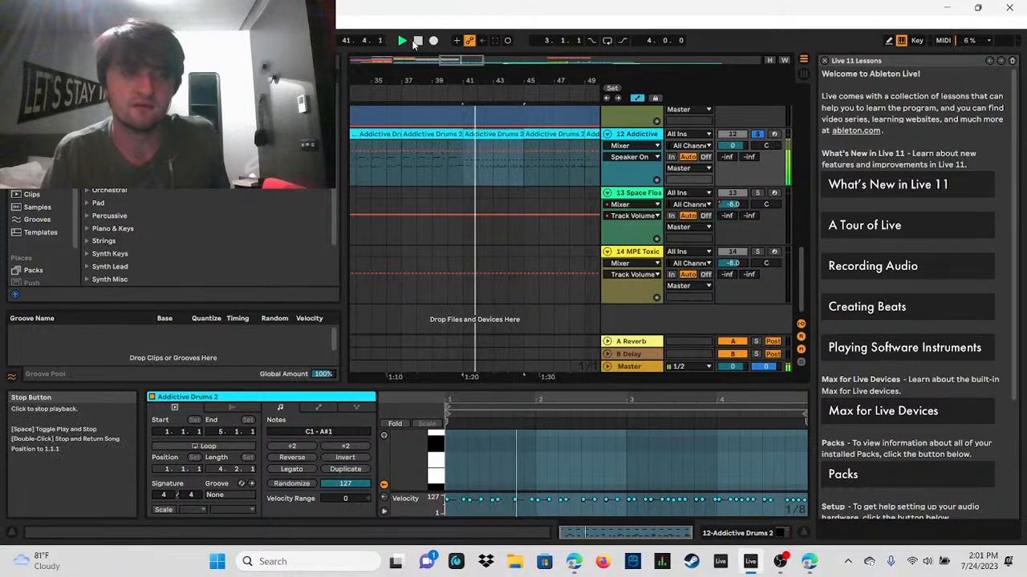
{"action": "double_click", "coordinate": [417, 41]}
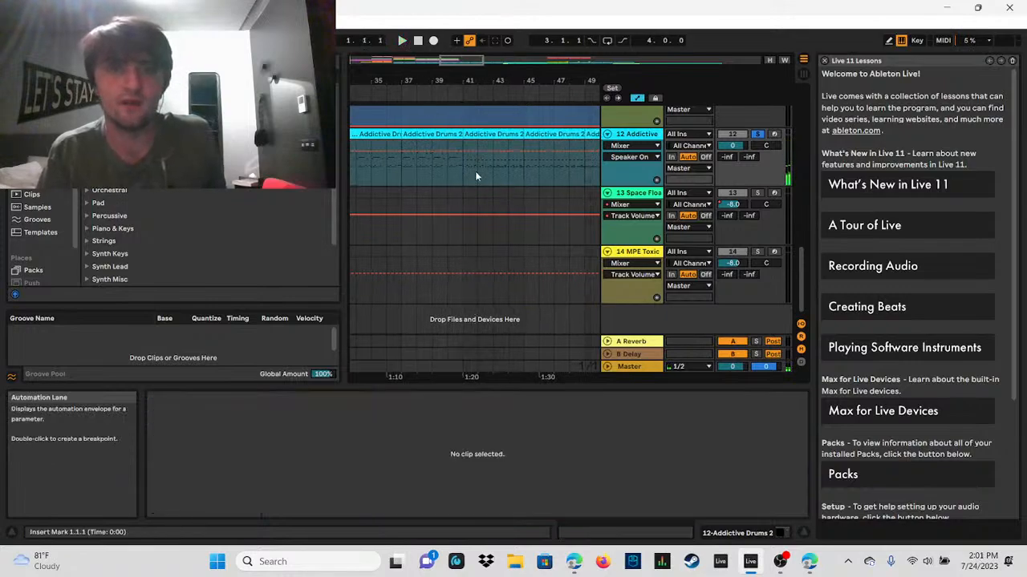
Step: Play the soloed drums from bar 41 to about bar 42 and replay them to about bar 45
{"action": "left_click_drag", "start_coordinate": [465, 60], "coordinate": [468, 63]}
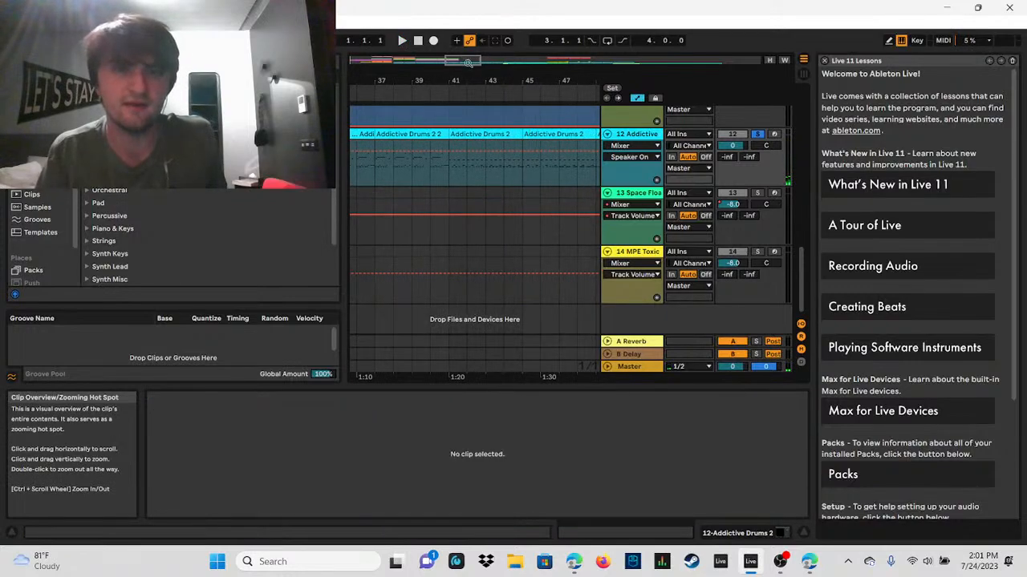
{"action": "left_click", "coordinate": [449, 173]}
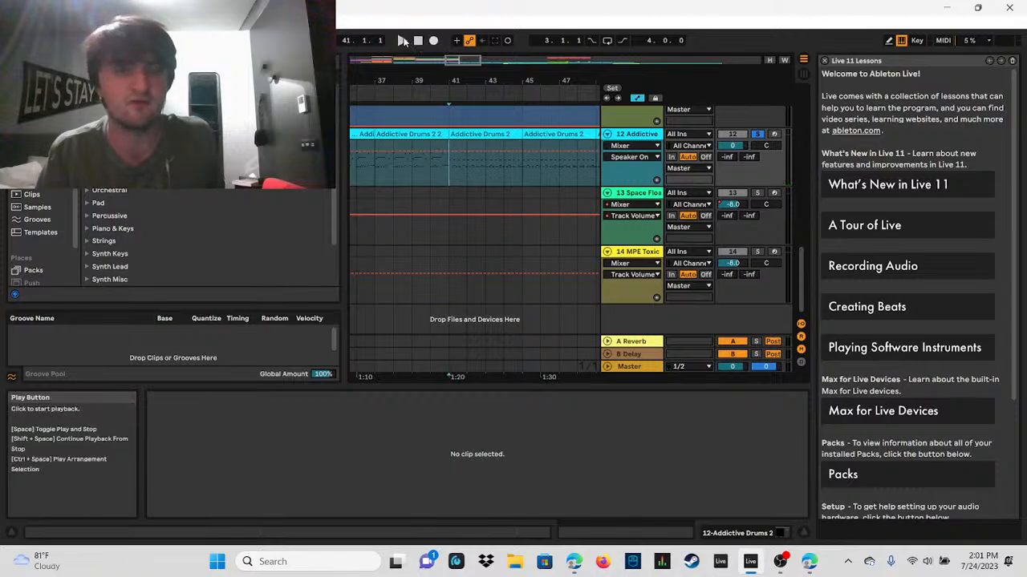
{"action": "left_click", "coordinate": [404, 41]}
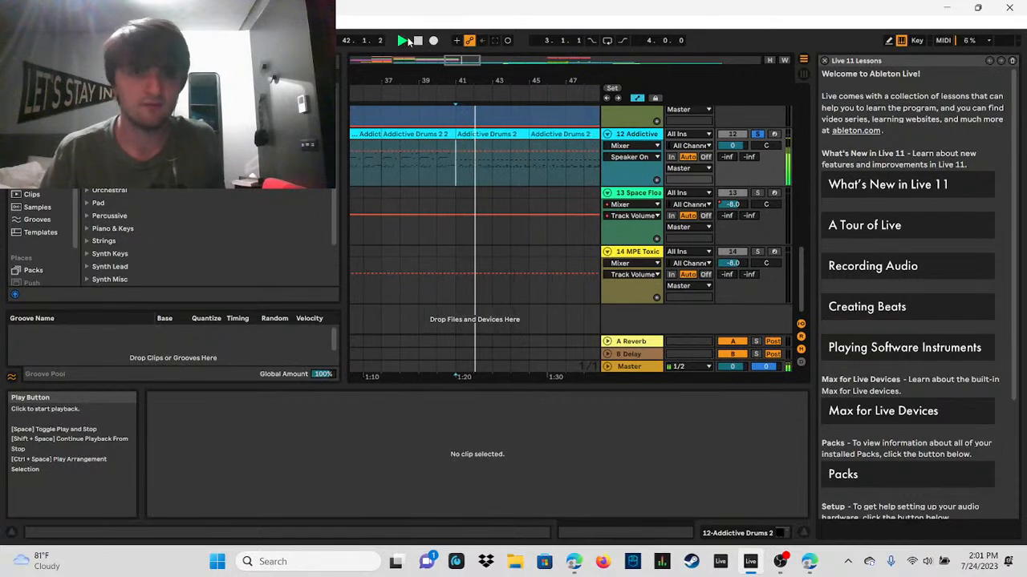
{"action": "left_click", "coordinate": [418, 41]}
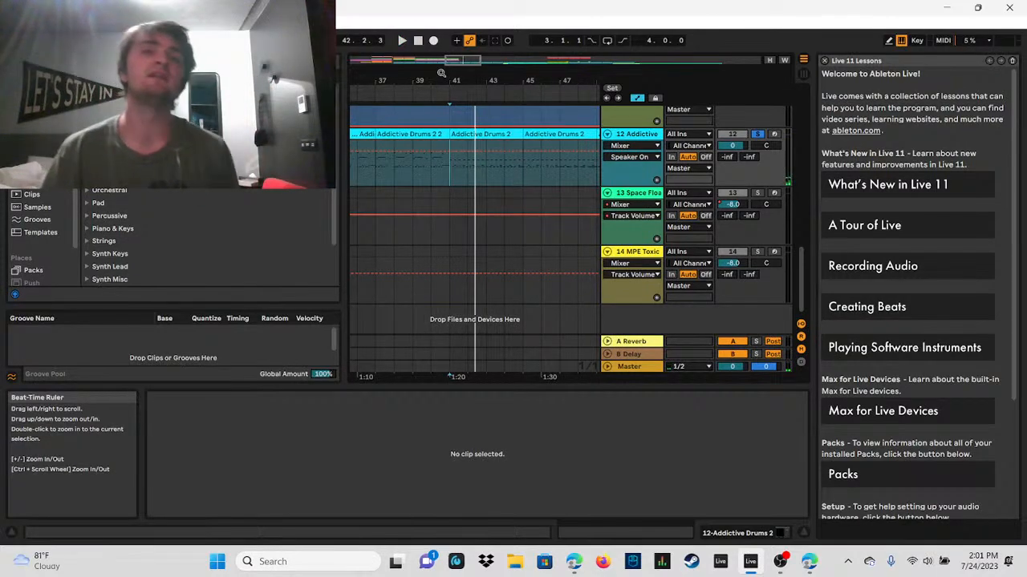
{"action": "left_click", "coordinate": [402, 40]}
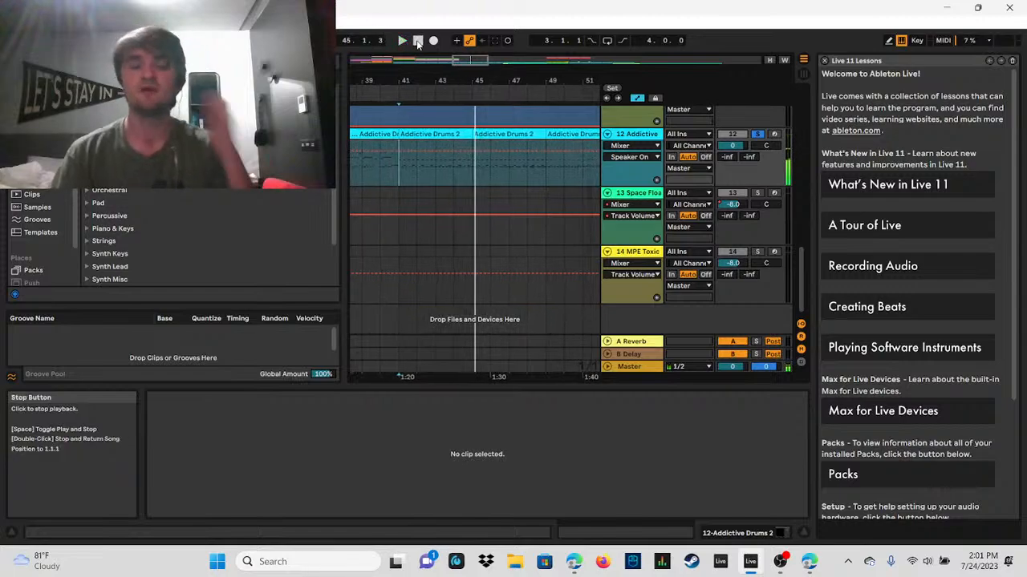
Step: Turn off the drums' solo and play the section from the start of the Space Float Ave & Veronica clip at bar 57 to about bar 73
{"action": "mouse_move", "coordinate": [457, 60]}
{"action": "left_mouse_down"}
{"action": "mouse_move", "coordinate": [488, 59]}
{"action": "mouse_move", "coordinate": [492, 40]}
{"action": "mouse_move", "coordinate": [464, 38]}
{"action": "left_mouse_up"}
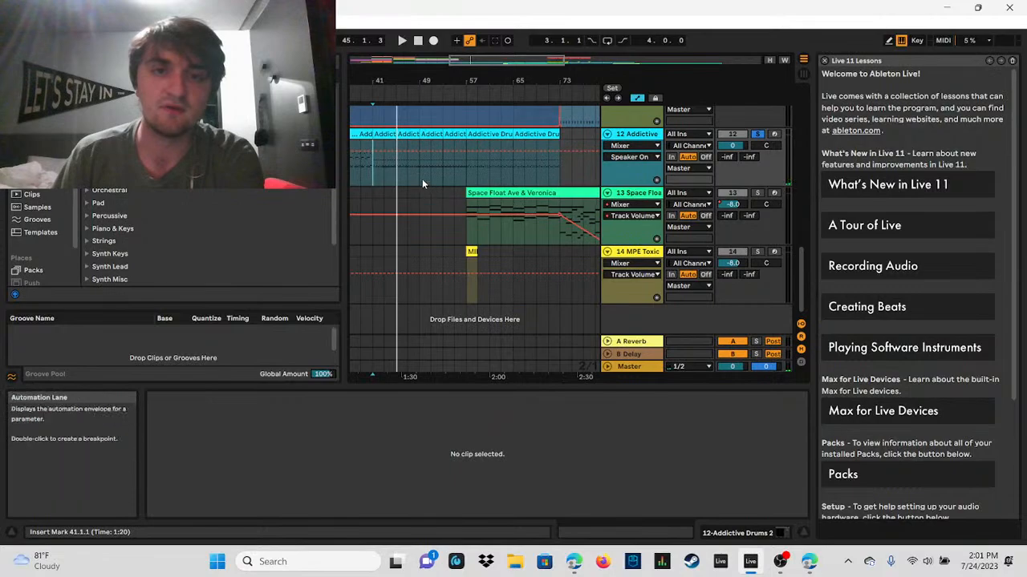
{"action": "left_click", "coordinate": [470, 169]}
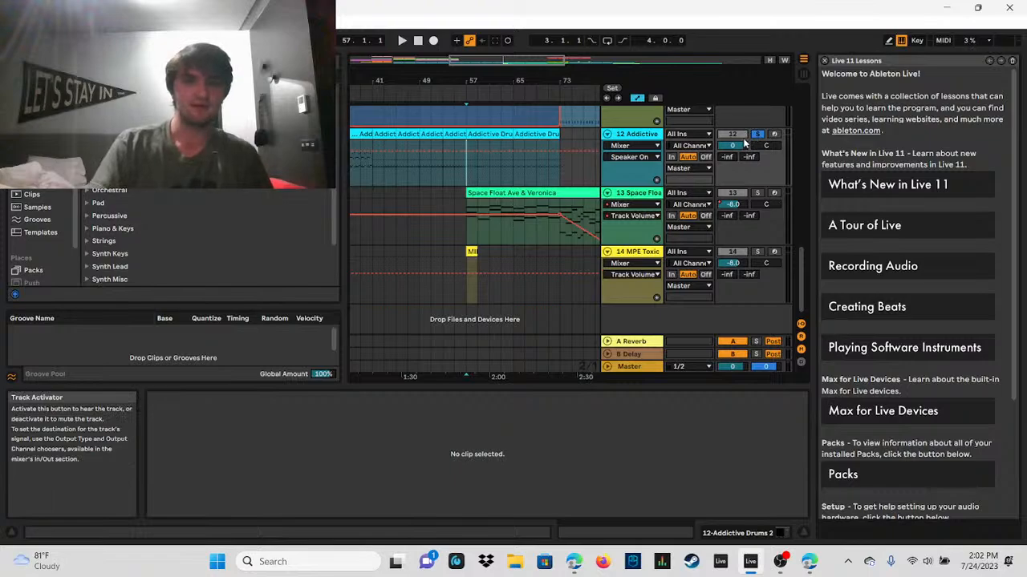
{"action": "left_click", "coordinate": [470, 208]}
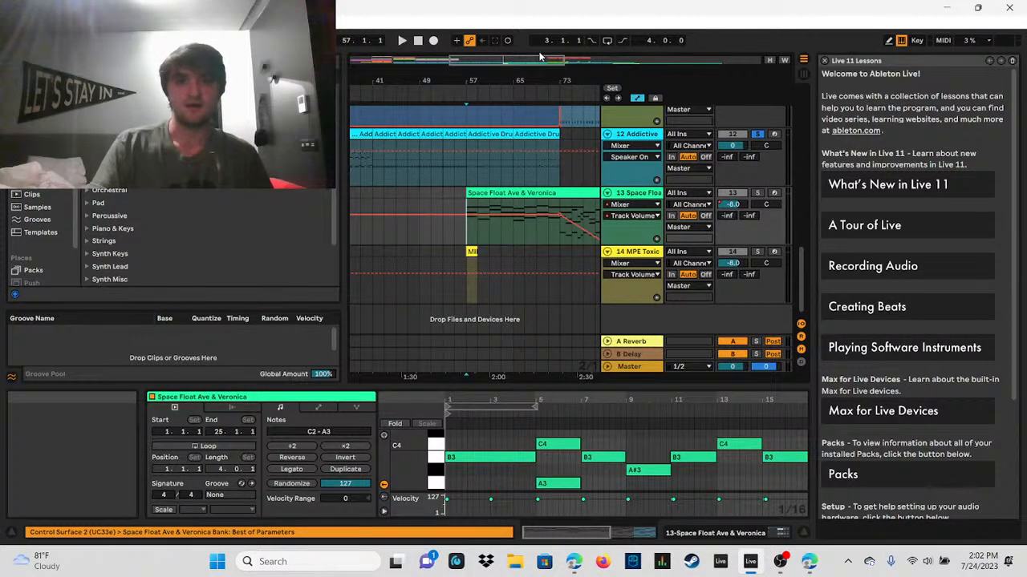
{"action": "left_click_drag", "start_coordinate": [531, 58], "coordinate": [532, 29]}
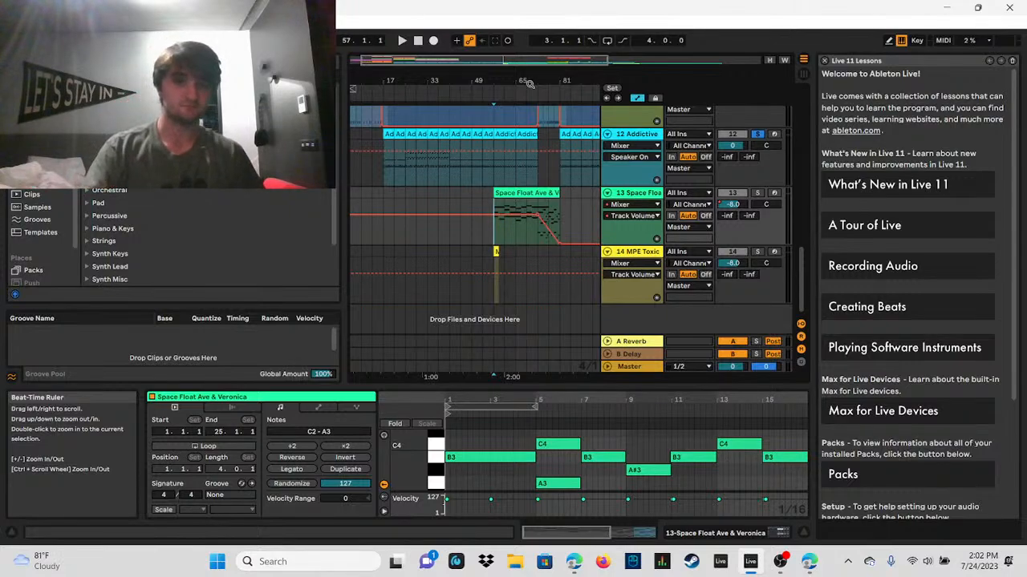
{"action": "left_click_drag", "start_coordinate": [501, 62], "coordinate": [505, 90]}
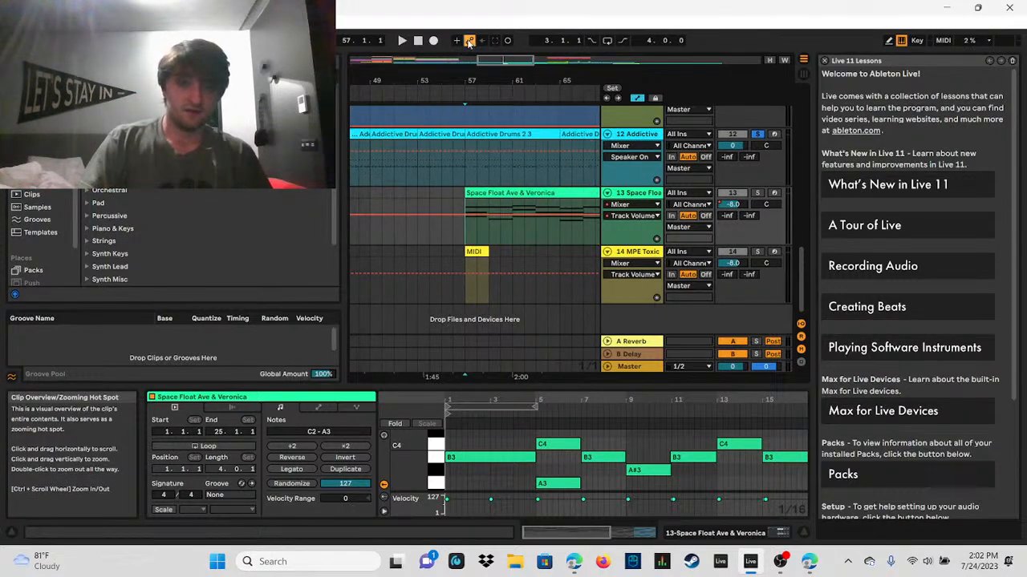
{"action": "left_click", "coordinate": [402, 40]}
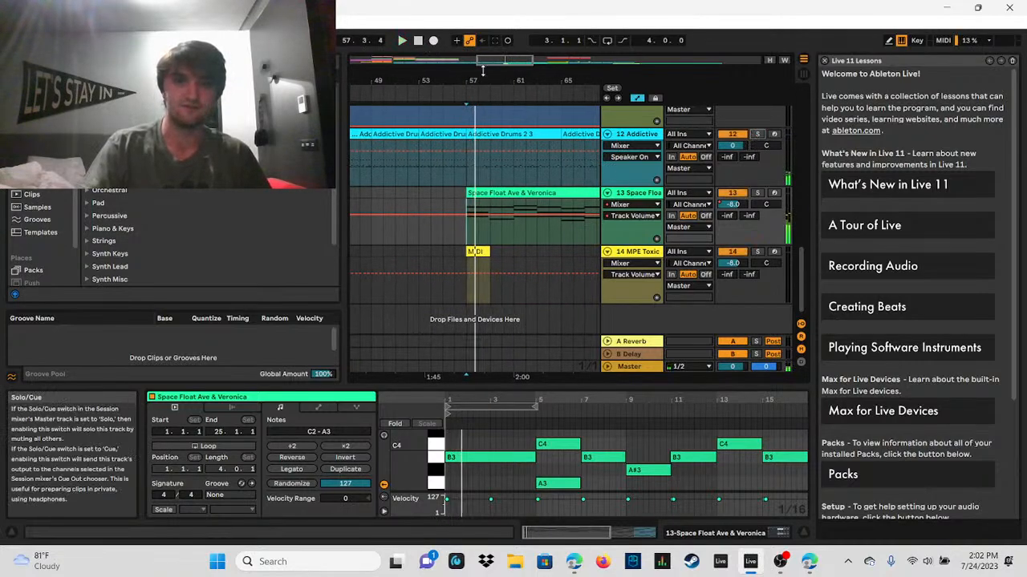
{"action": "left_click", "coordinate": [403, 42]}
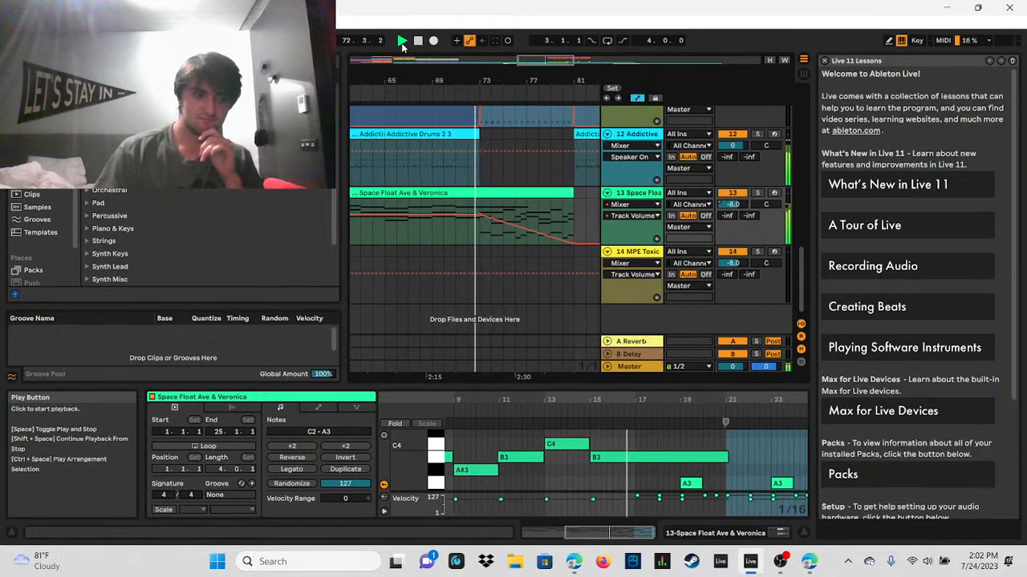
{"action": "left_click", "coordinate": [401, 41]}
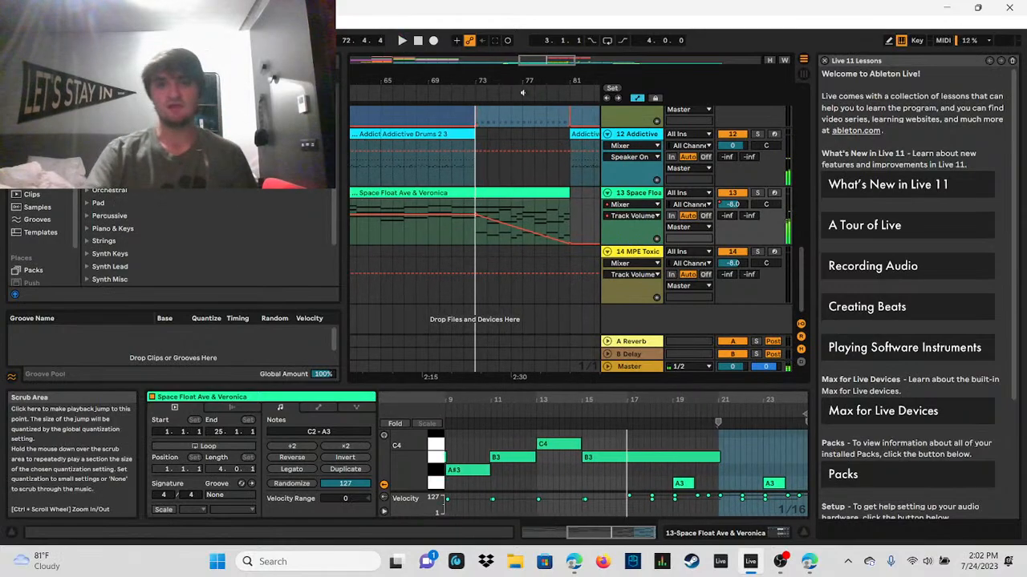
Step: Open the Space Float Ave & Veronica clip at bar 57 and enlarge the note editor to show its opening chords
{"action": "left_click_drag", "start_coordinate": [535, 61], "coordinate": [535, 29]}
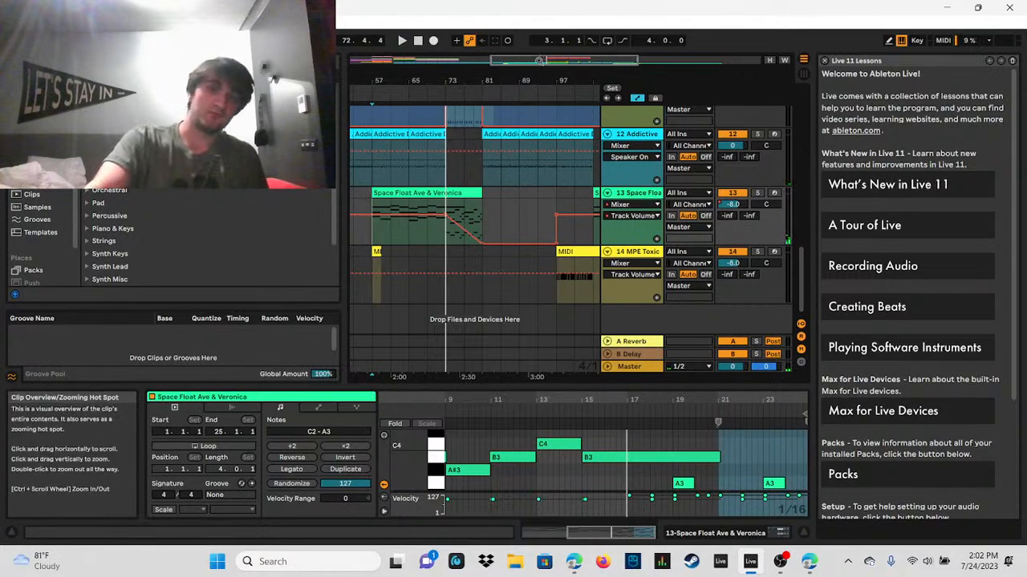
{"action": "left_click_drag", "start_coordinate": [535, 69], "coordinate": [526, 90]}
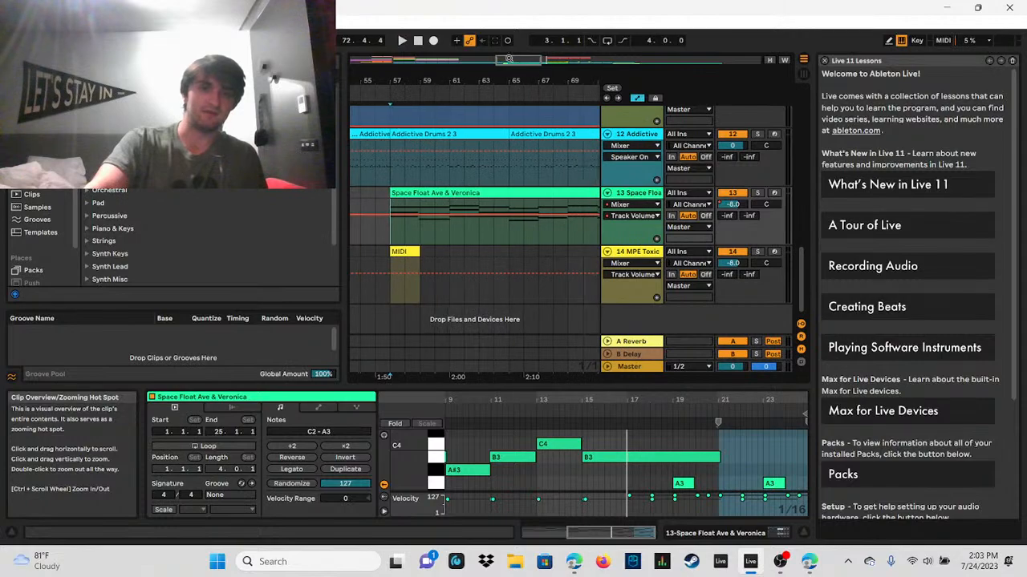
{"action": "double_click", "coordinate": [406, 194]}
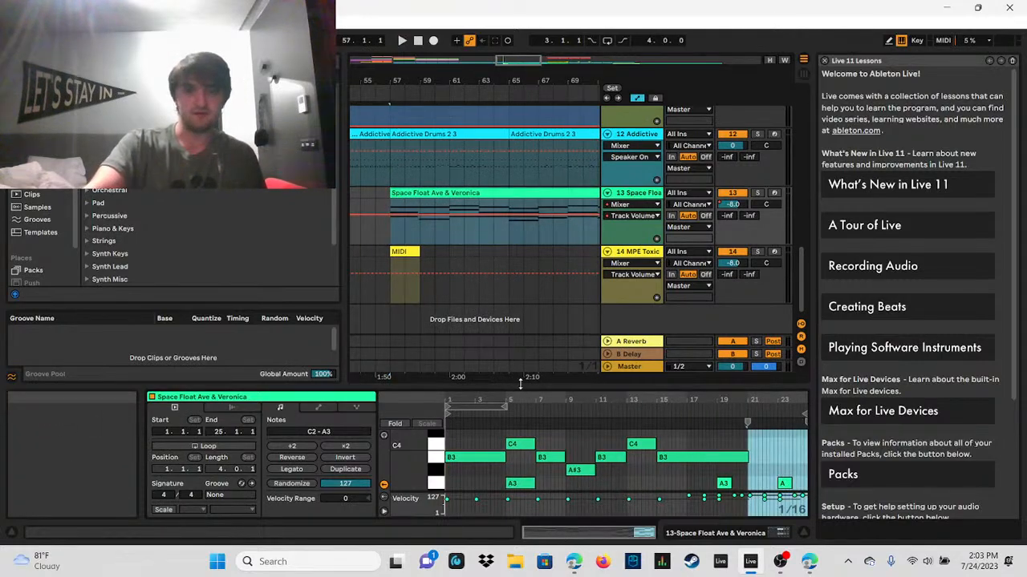
{"action": "left_click_drag", "start_coordinate": [495, 390], "coordinate": [496, 215]}
{"action": "left_click_drag", "start_coordinate": [377, 220], "coordinate": [410, 249]}
{"action": "left_click_drag", "start_coordinate": [430, 207], "coordinate": [444, 148]}
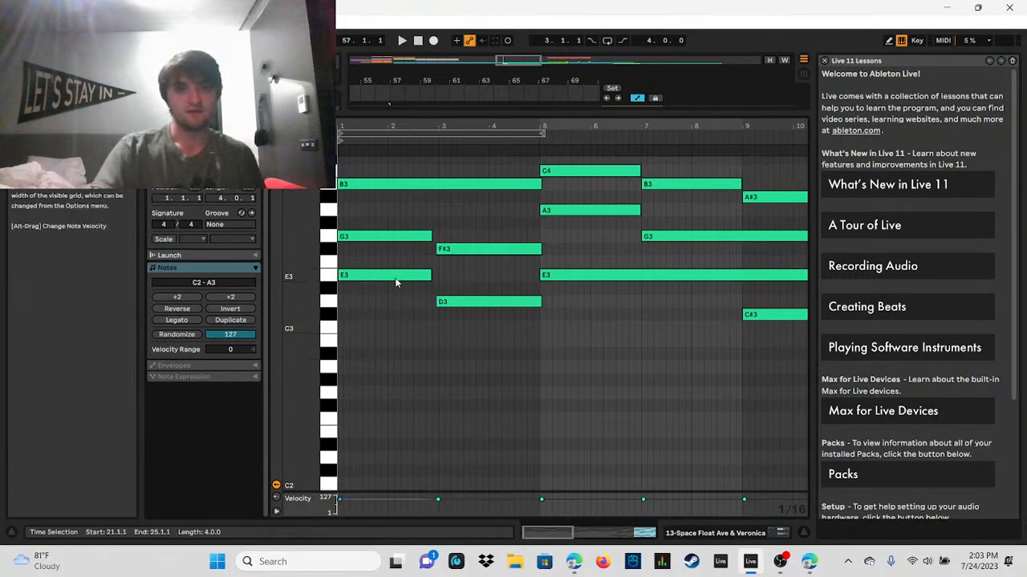
Step: Play the Space Float Ave & Veronica chords from bar 57 to about bar 59, replay them to about bar 62 and restart from bar 57
{"action": "left_click", "coordinate": [402, 40]}
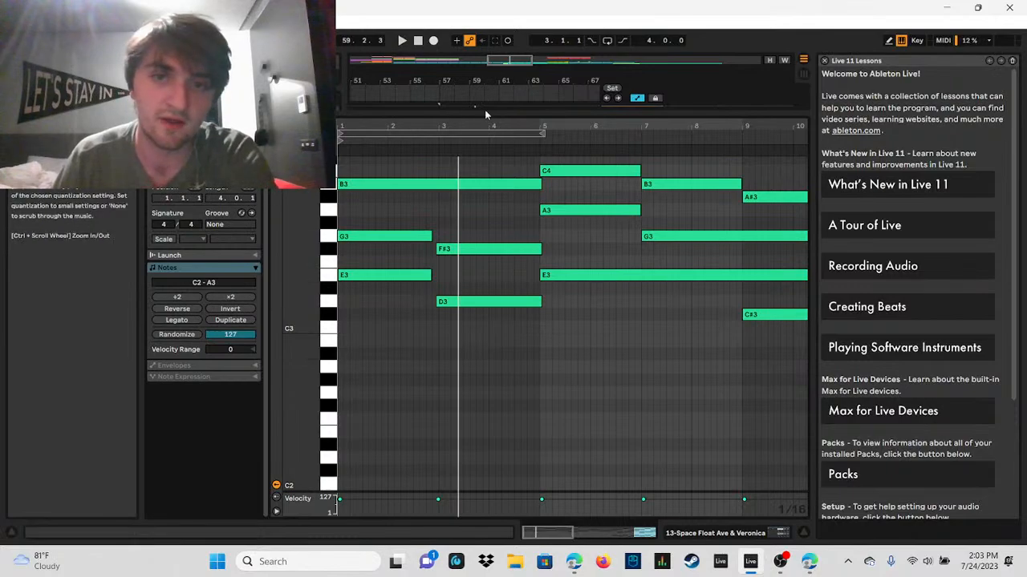
{"action": "left_click", "coordinate": [402, 40]}
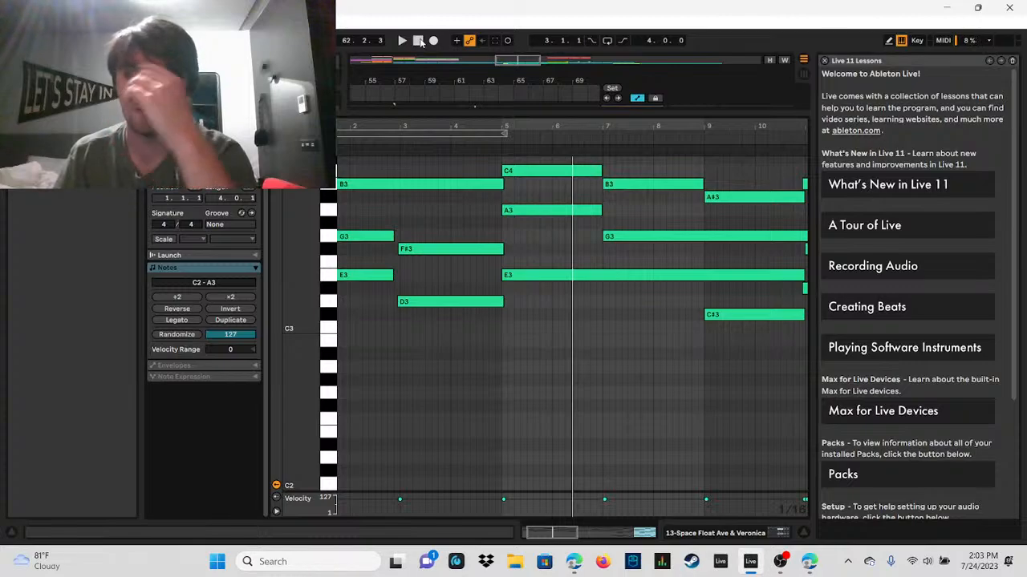
{"action": "left_click", "coordinate": [403, 42]}
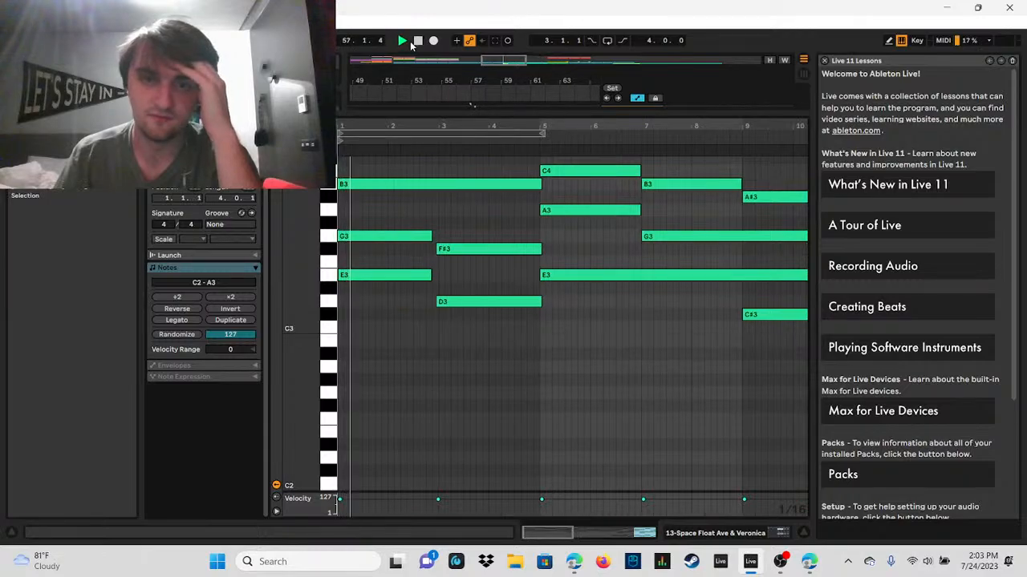
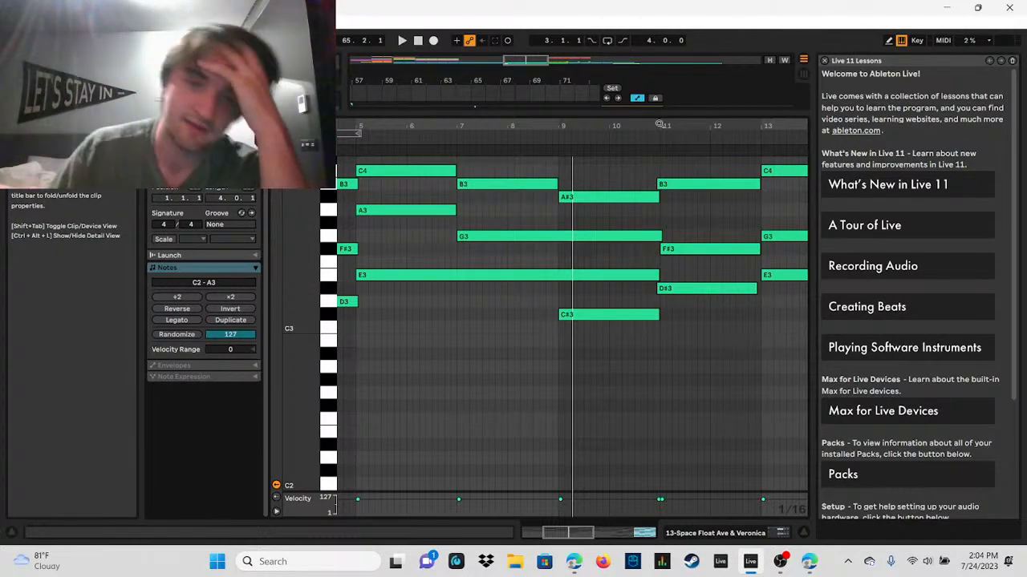
Step: Select the C#3 note in the clip's bar 9 chord and play the arrangement briefly from bar 65
{"action": "left_click", "coordinate": [632, 314]}
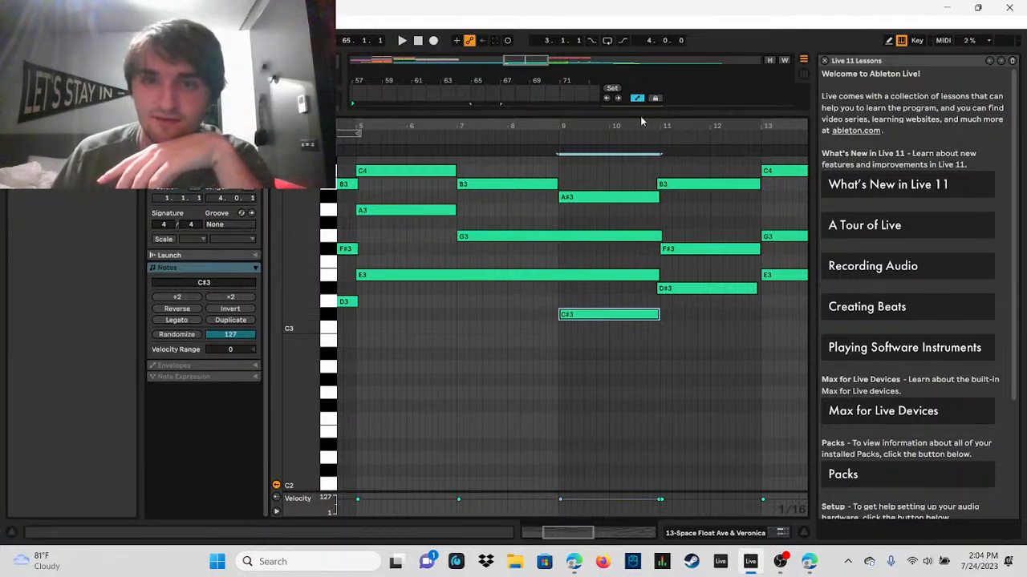
{"action": "left_click_drag", "start_coordinate": [632, 119], "coordinate": [611, 257]}
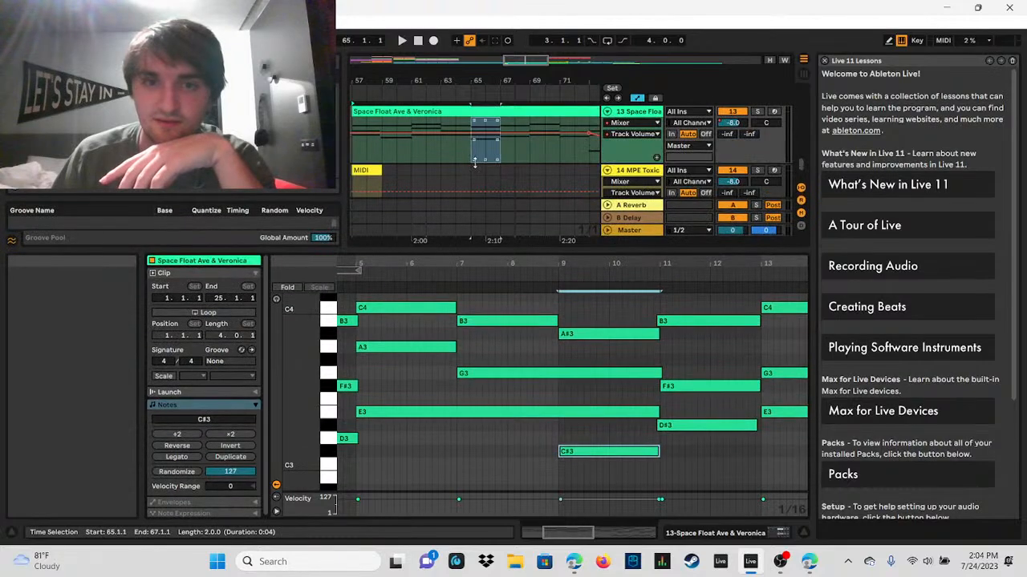
{"action": "left_click", "coordinate": [473, 158]}
{"action": "left_click", "coordinate": [401, 40]}
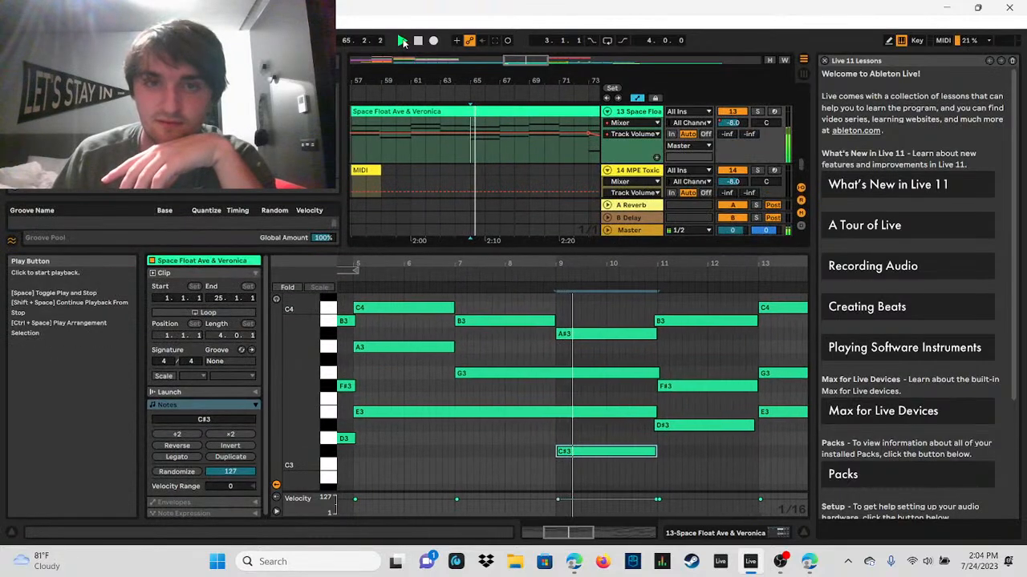
{"action": "left_click", "coordinate": [417, 40]}
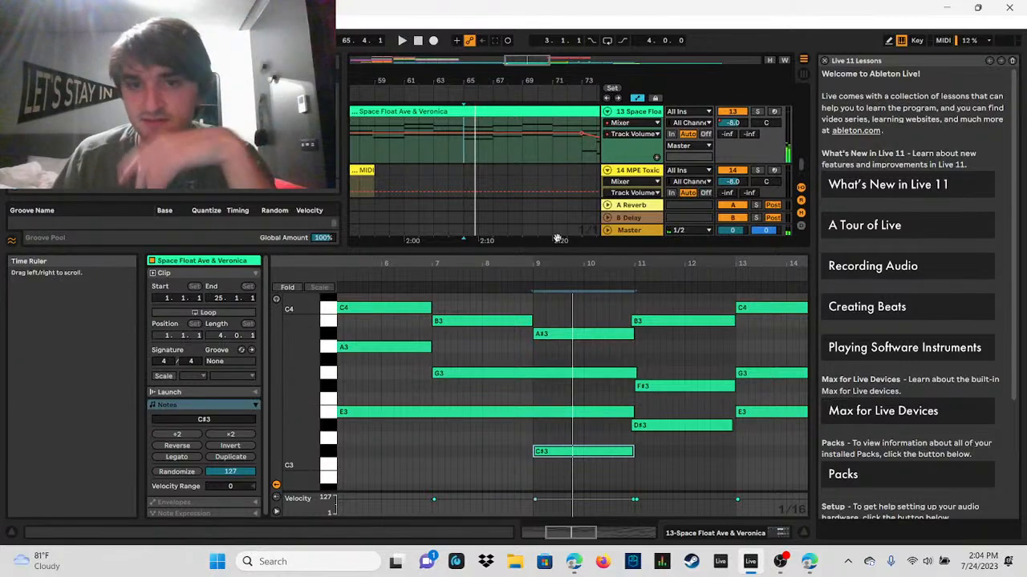
Step: Select bars 65 to 67 in the Space Float Ave & Veronica track's automation lane, and place the insert marker at bar 67
{"action": "left_click", "coordinate": [465, 156]}
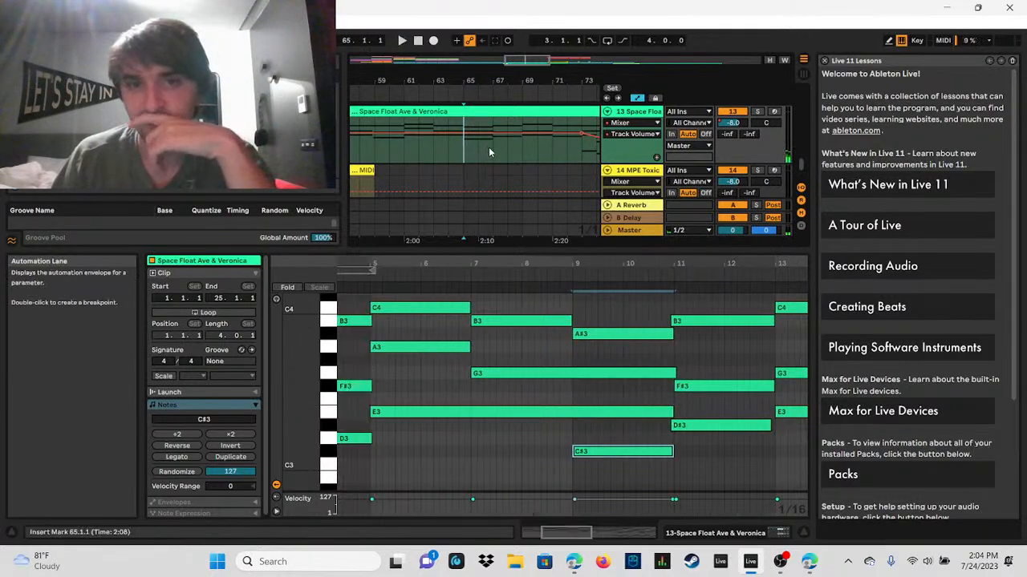
{"action": "left_click_drag", "start_coordinate": [462, 153], "coordinate": [490, 153]}
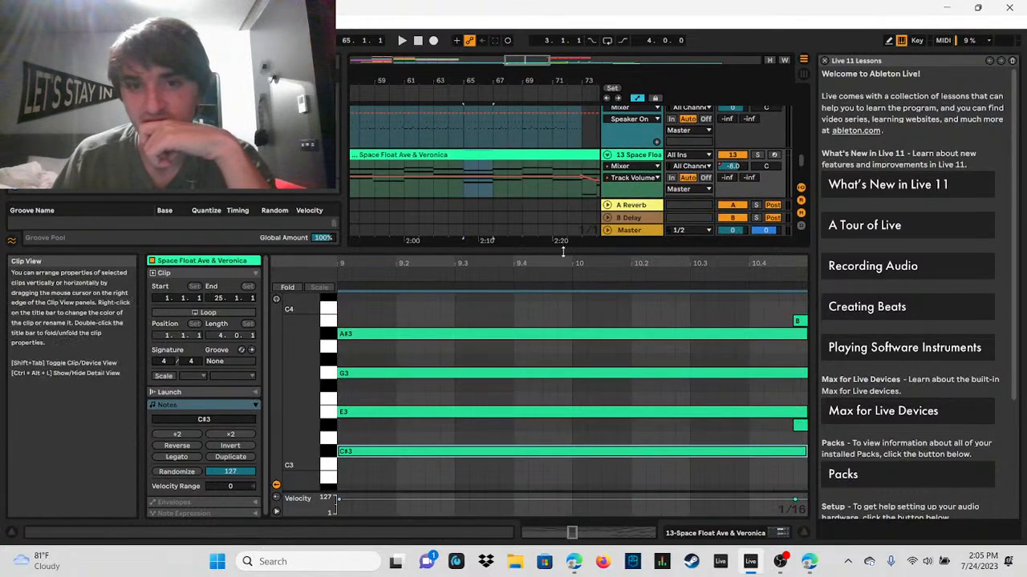
{"action": "left_click_drag", "start_coordinate": [562, 252], "coordinate": [562, 312]}
{"action": "left_click", "coordinate": [493, 185]}
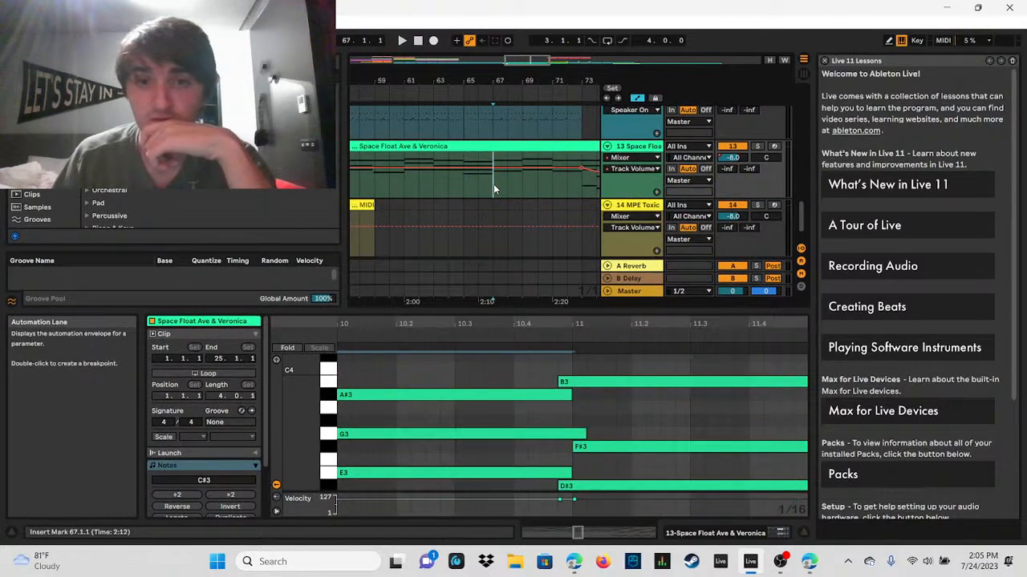
{"action": "left_click_drag", "start_coordinate": [577, 309], "coordinate": [581, 226]}
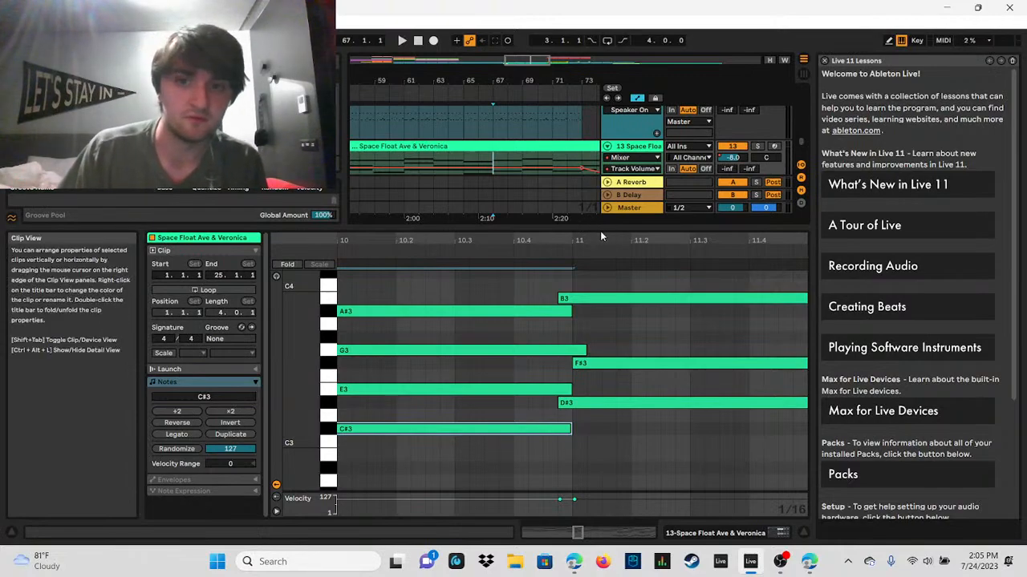
Step: Enlarge the note editor, examine the chords from clip bar 11 to bar 17 and select the D#3 note at bar 15
{"action": "left_click_drag", "start_coordinate": [600, 231], "coordinate": [470, 168]}
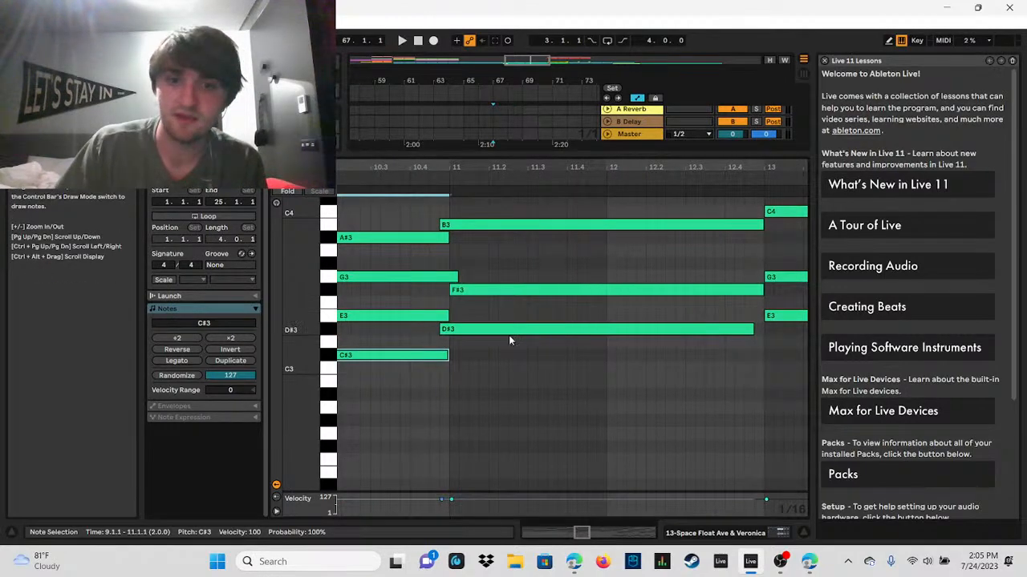
{"action": "left_click_drag", "start_coordinate": [658, 166], "coordinate": [439, 167]}
{"action": "left_click_drag", "start_coordinate": [507, 167], "coordinate": [674, 168]}
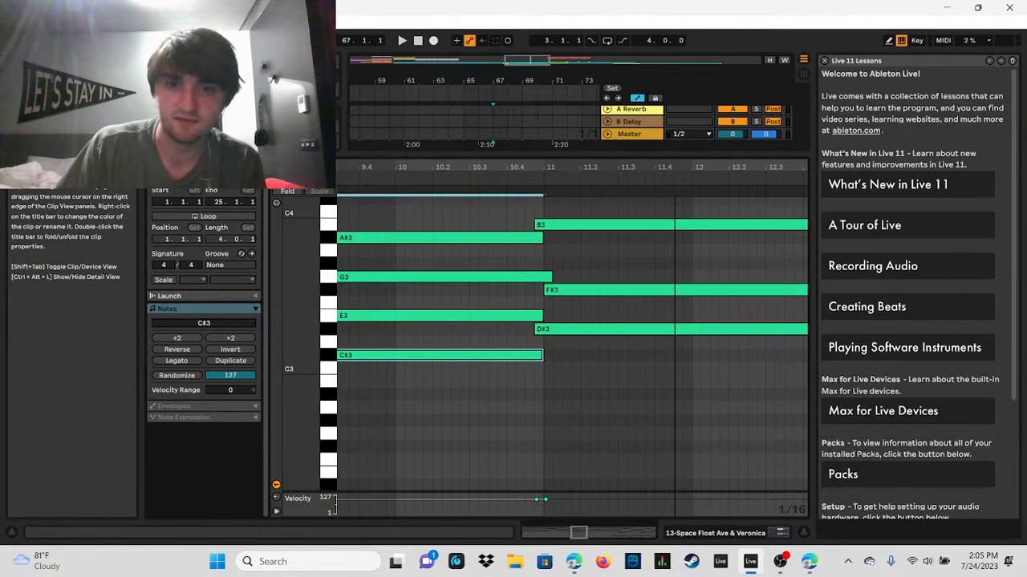
{"action": "left_click_drag", "start_coordinate": [674, 166], "coordinate": [543, 162]}
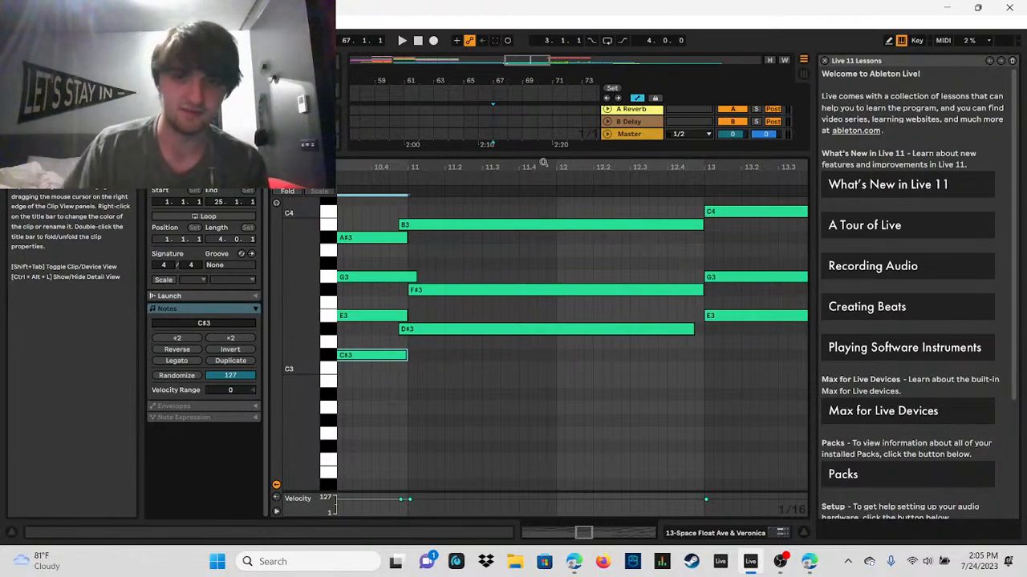
{"action": "left_click_drag", "start_coordinate": [543, 163], "coordinate": [502, 165]}
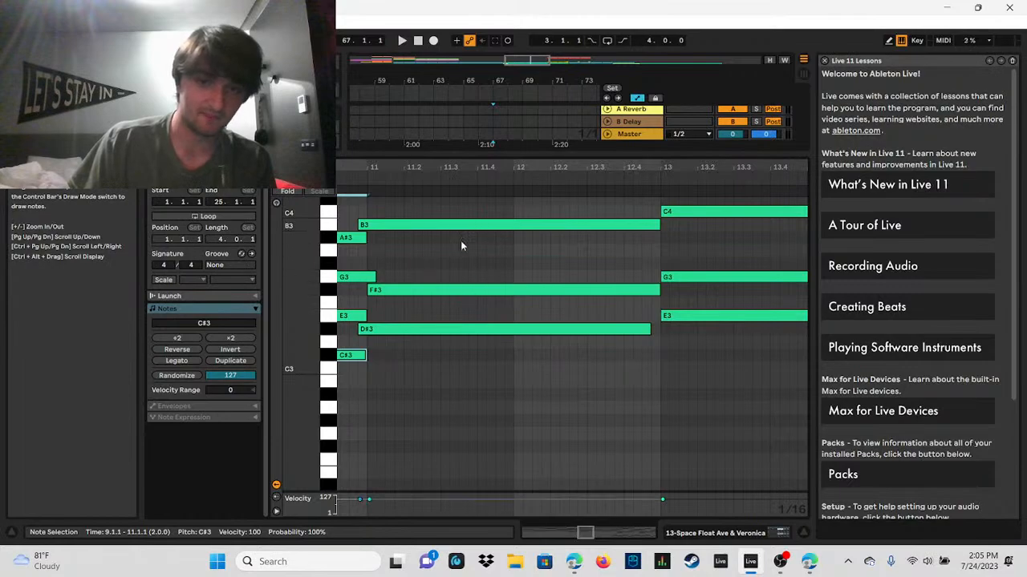
{"action": "left_click_drag", "start_coordinate": [552, 164], "coordinate": [552, 165]}
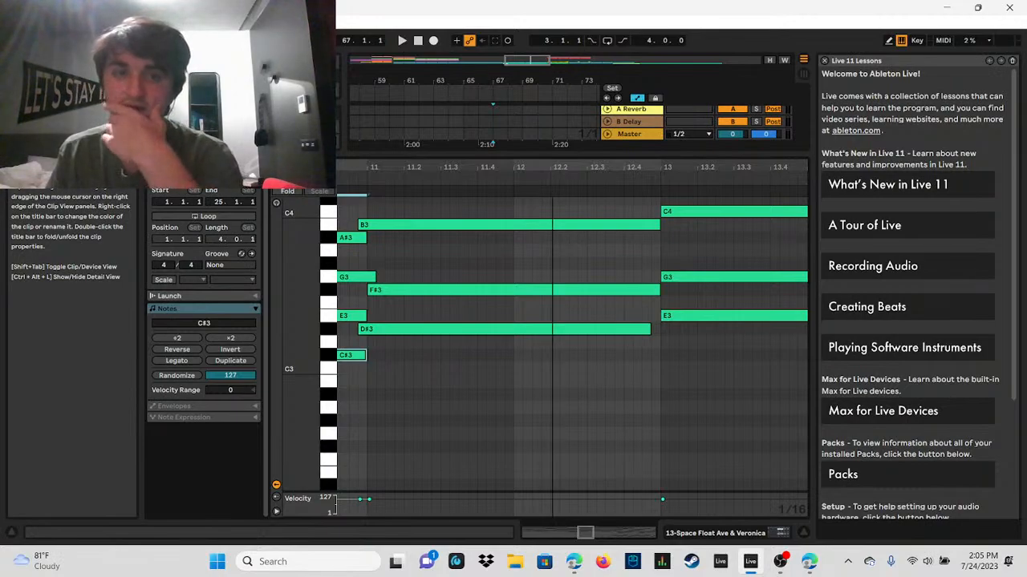
{"action": "left_click_drag", "start_coordinate": [650, 168], "coordinate": [500, 167]}
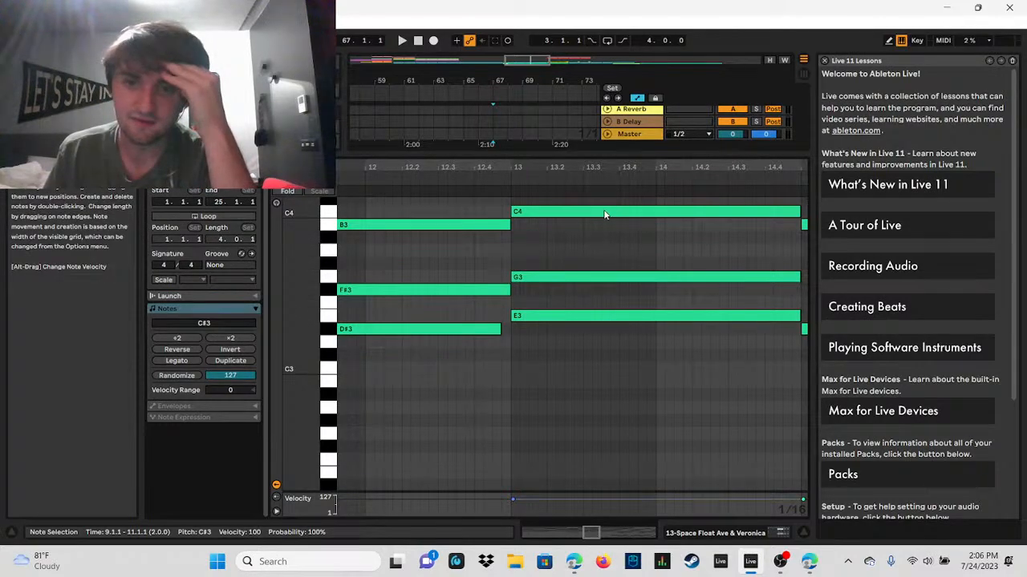
{"action": "left_click_drag", "start_coordinate": [695, 167], "coordinate": [353, 167]}
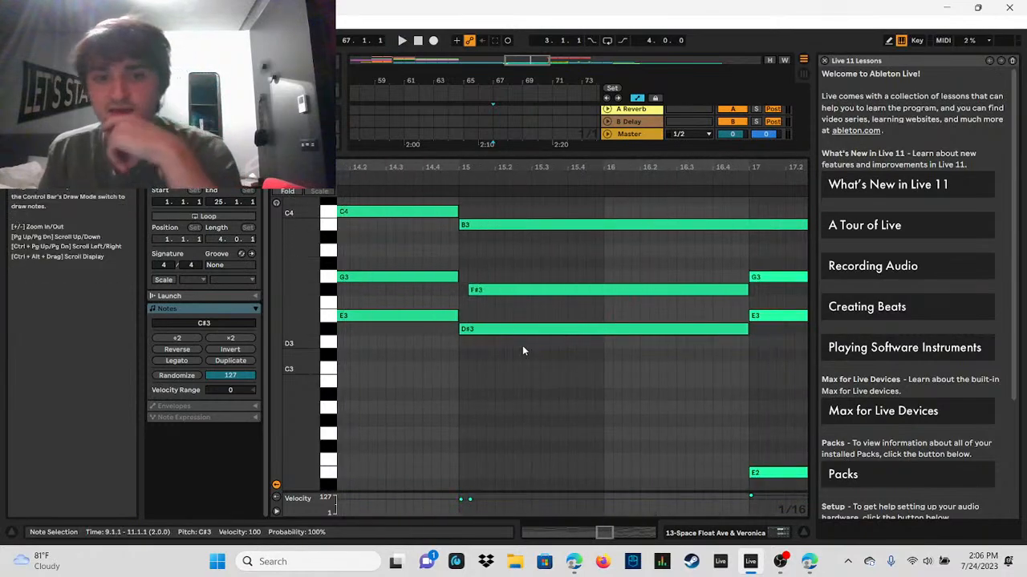
{"action": "left_click", "coordinate": [534, 334]}
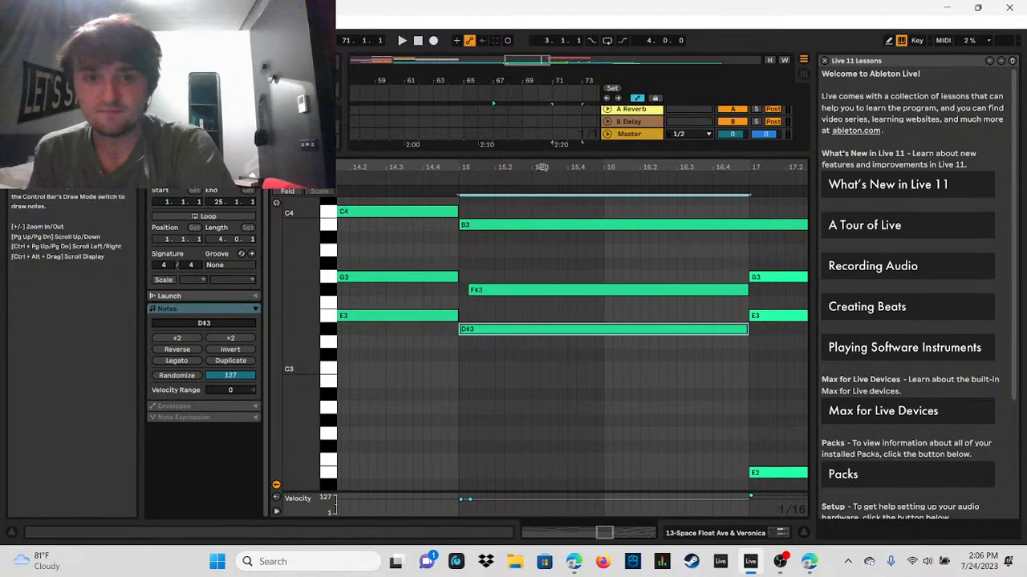
Step: Shift the D#3 note of the clip's bar 11 chord slightly so it starts exactly on 11.1.1
{"action": "left_click_drag", "start_coordinate": [543, 167], "coordinate": [614, 168]}
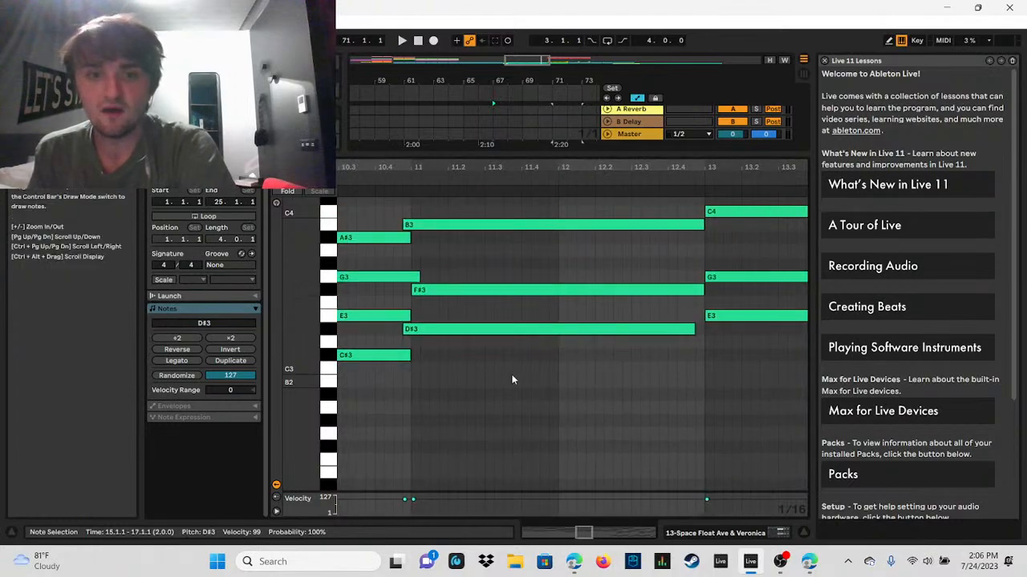
{"action": "left_click", "coordinate": [514, 336]}
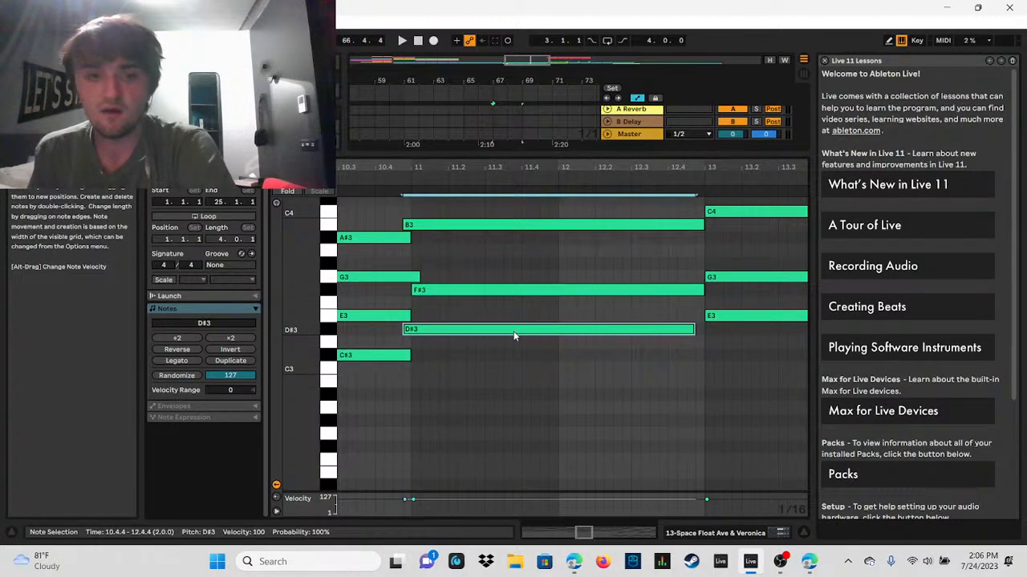
{"action": "left_click_drag", "start_coordinate": [514, 336], "coordinate": [524, 340]}
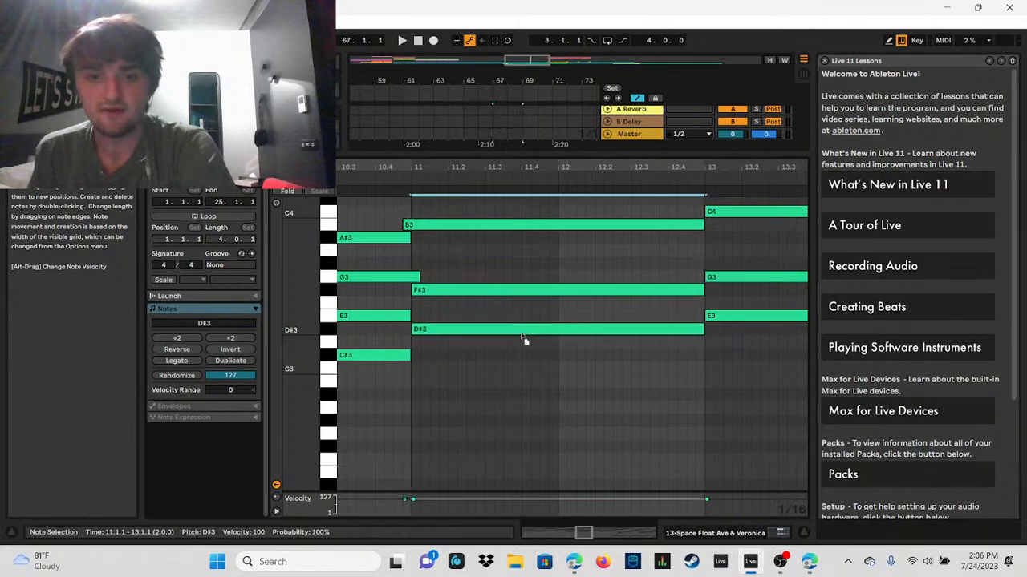
{"action": "left_click", "coordinate": [524, 338]}
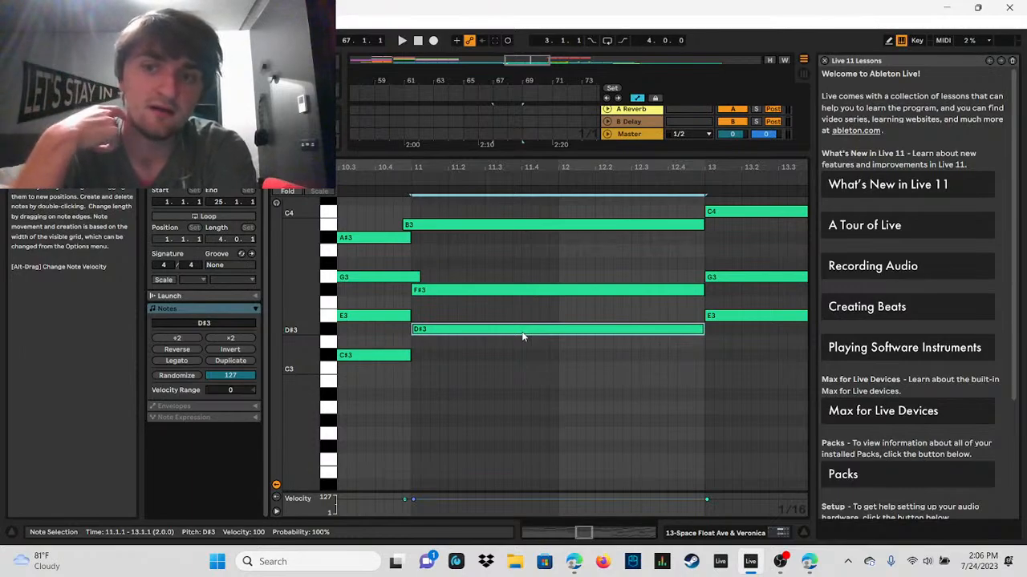
Step: Examine the clip's remaining chord changes from bar 13 to bar 18 in the note editor
{"action": "scroll", "coordinate": [603, 312], "scroll_direction": "right", "scroll_amount": 3}
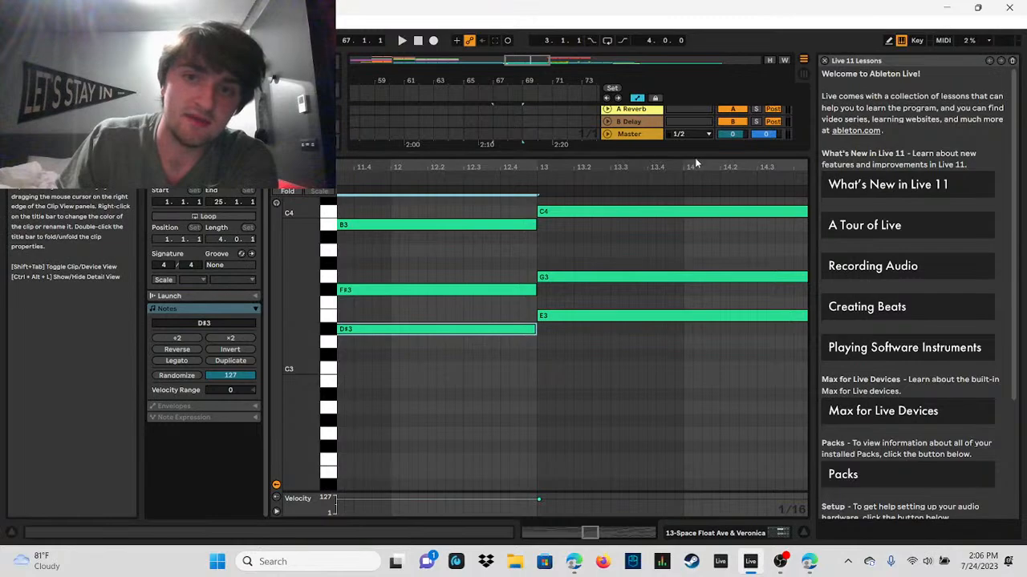
{"action": "left_click_drag", "start_coordinate": [696, 166], "coordinate": [193, 166]}
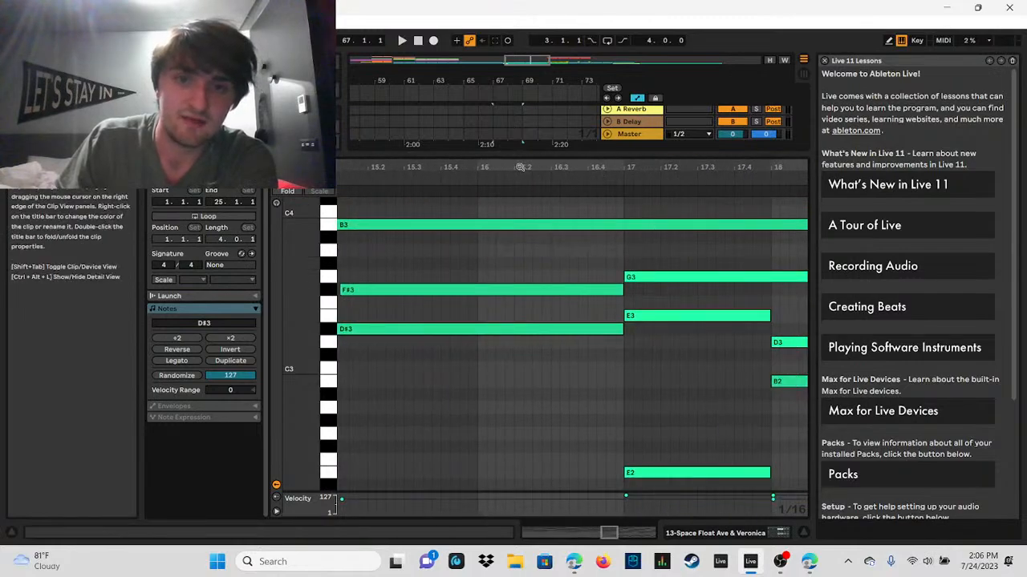
{"action": "left_click_drag", "start_coordinate": [519, 167], "coordinate": [553, 186]}
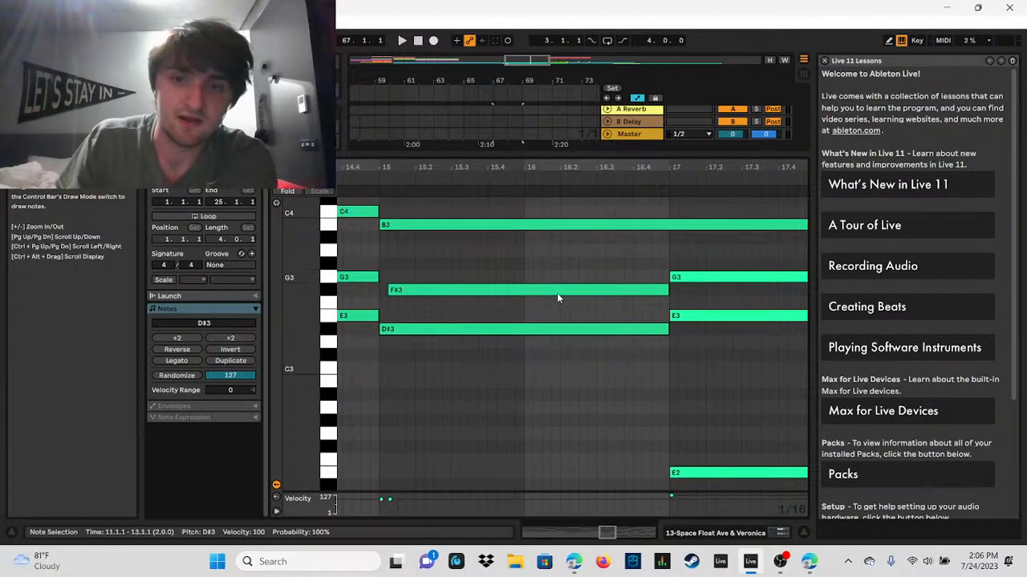
{"action": "left_click_drag", "start_coordinate": [707, 167], "coordinate": [707, 186]}
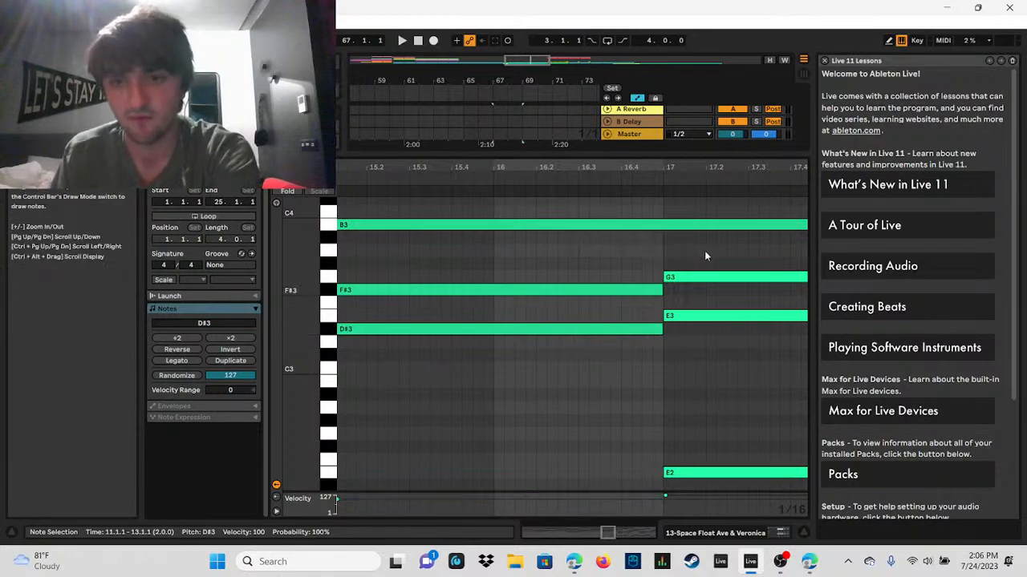
{"action": "left_click_drag", "start_coordinate": [722, 167], "coordinate": [566, 165]}
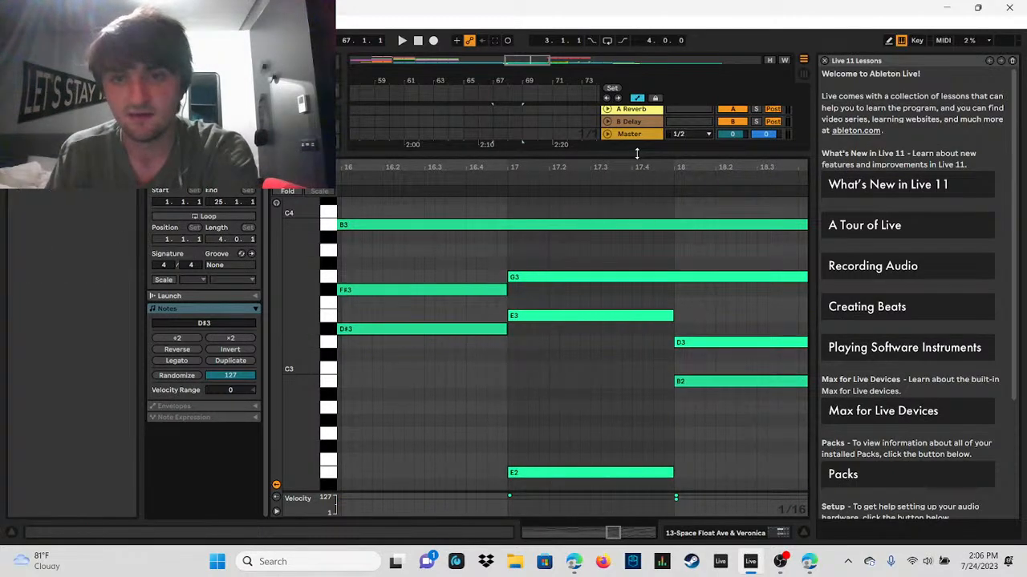
Step: Show the Space Float Ave & Veronica track's volume automation between bars 73 and 81 in the arrangement, and widen the view to most of the song
{"action": "left_click_drag", "start_coordinate": [636, 157], "coordinate": [640, 314]}
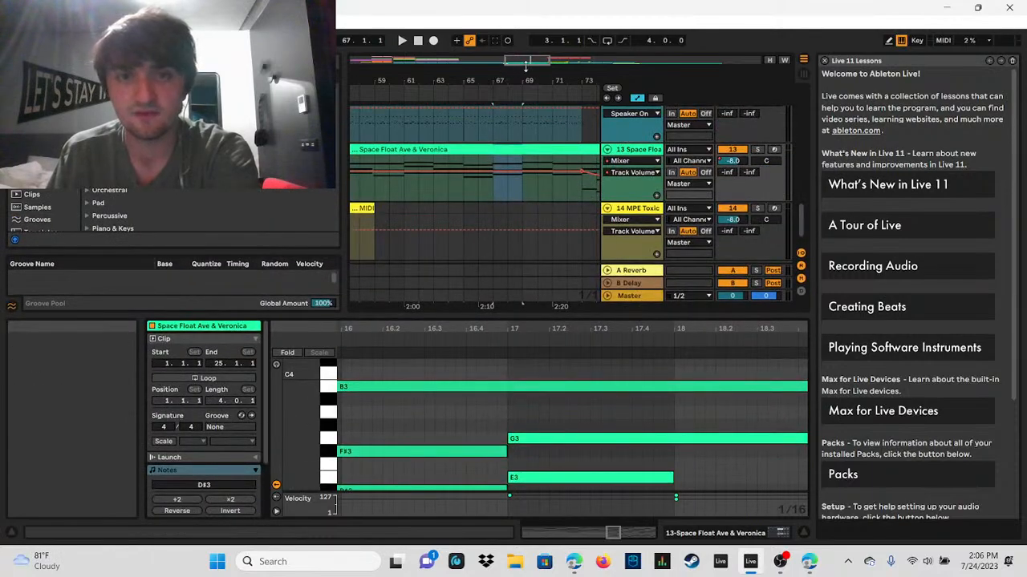
{"action": "left_click_drag", "start_coordinate": [525, 67], "coordinate": [545, 74]}
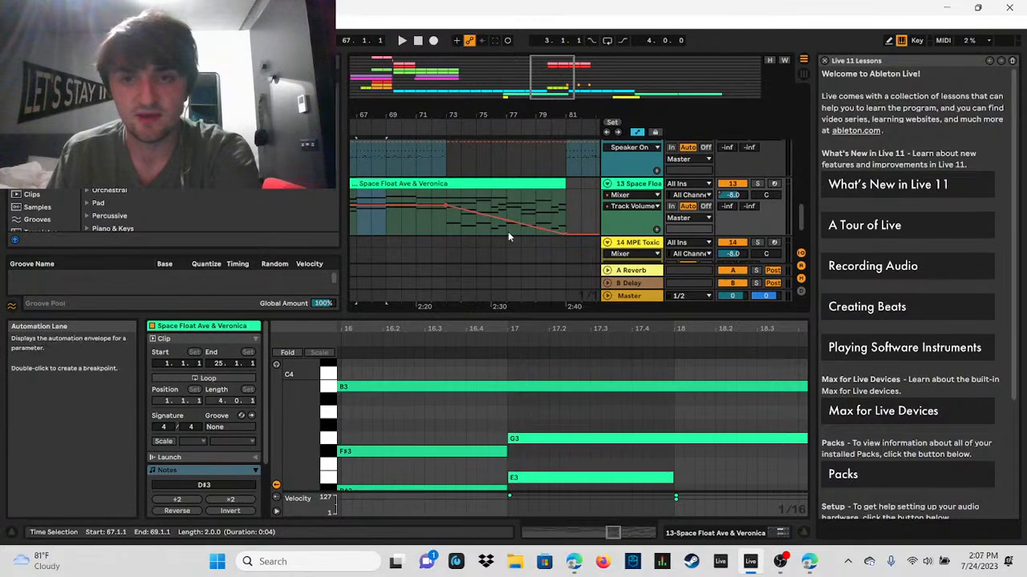
{"action": "mouse_move", "coordinate": [801, 230]}
{"action": "left_mouse_down"}
{"action": "mouse_move", "coordinate": [806, 117]}
{"action": "mouse_move", "coordinate": [809, 225]}
{"action": "left_mouse_up"}
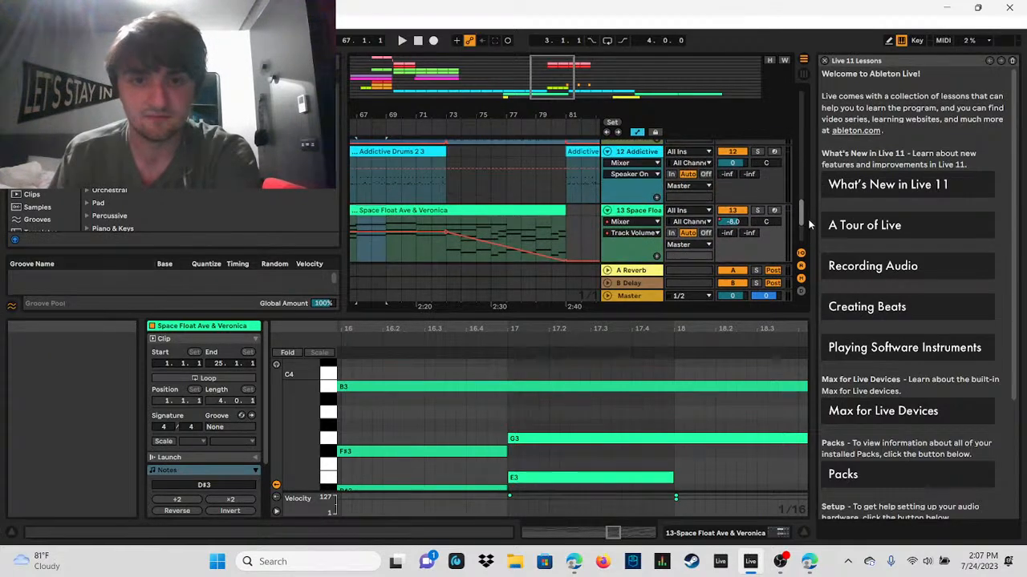
{"action": "left_click_drag", "start_coordinate": [554, 91], "coordinate": [552, 49]}
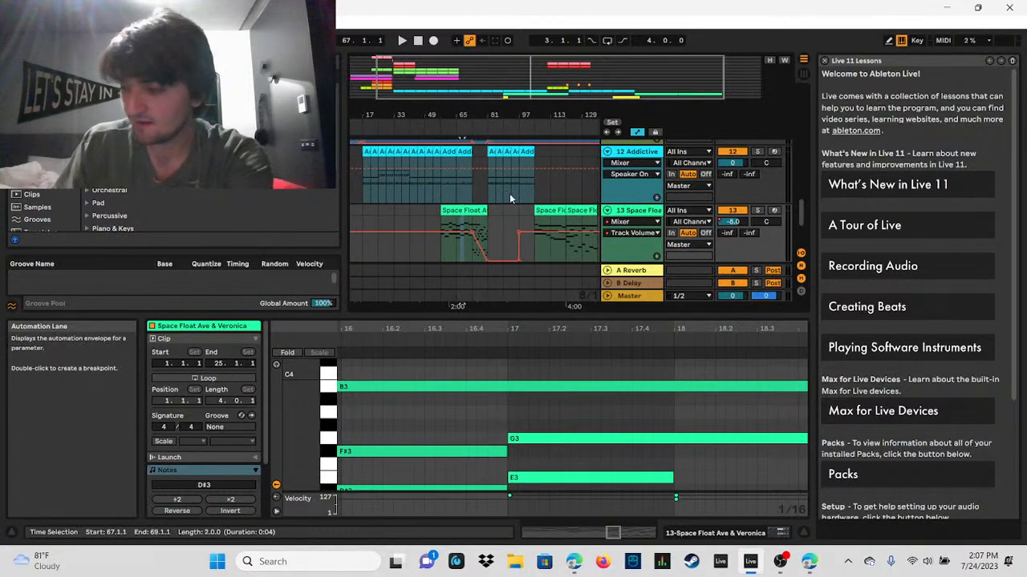
Step: Play the arrangement from the start of the Space Float Ave & Veronica clip at bar 57 to about bar 90, lowering the system volume during playback
{"action": "left_click", "coordinate": [444, 224]}
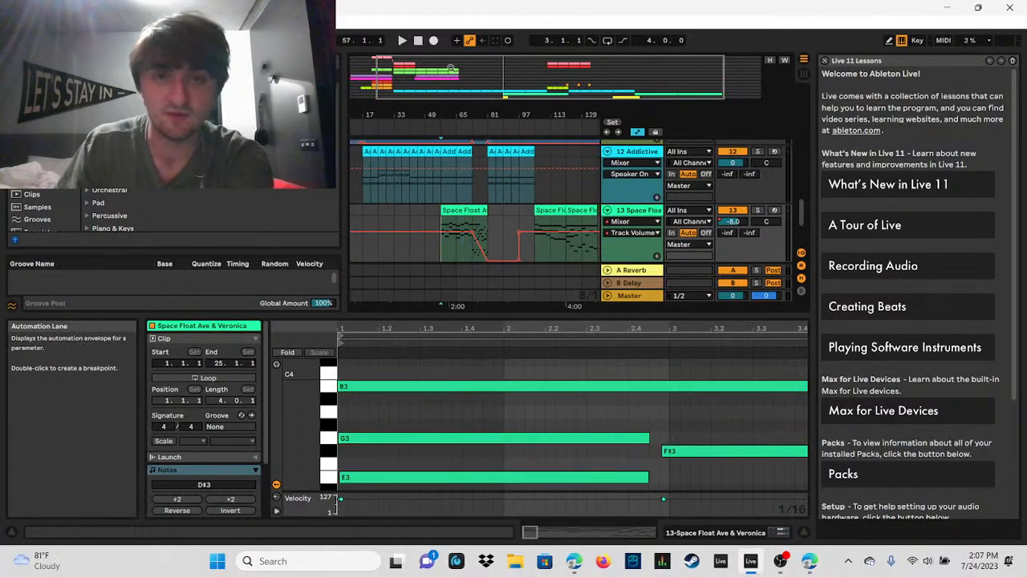
{"action": "left_click", "coordinate": [406, 44]}
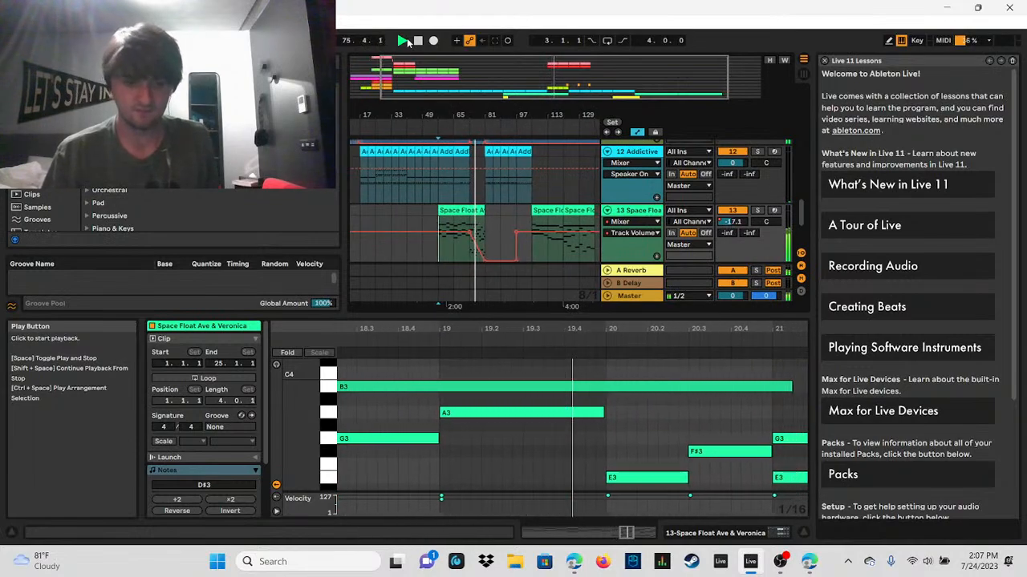
{"action": "key", "text": "XF86AudioLowerVolume"}
{"action": "key", "text": "XF86AudioLowerVolume"}
{"action": "key", "text": "XF86AudioLowerVolume"}
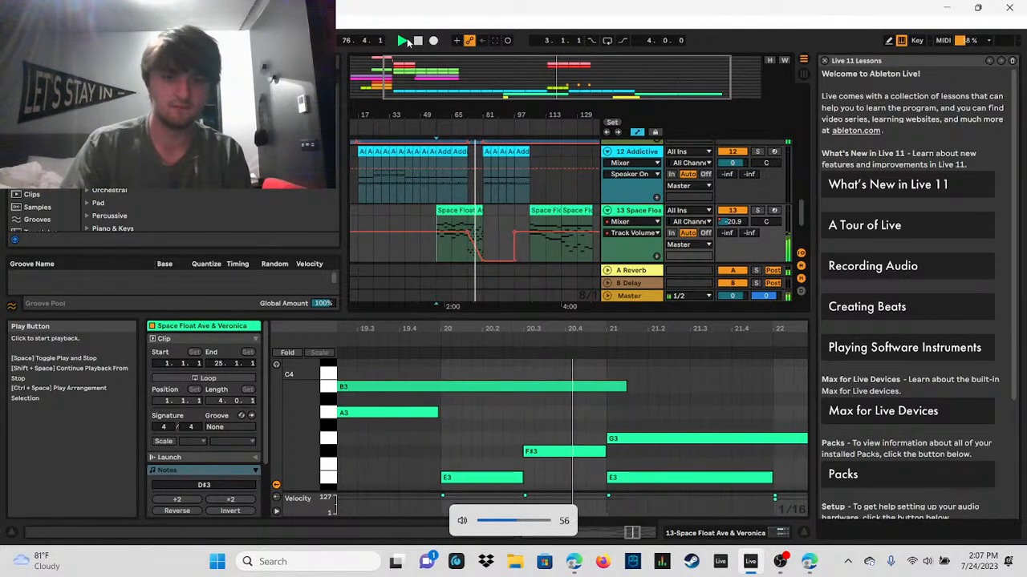
{"action": "key", "text": "XF86AudioLowerVolume"}
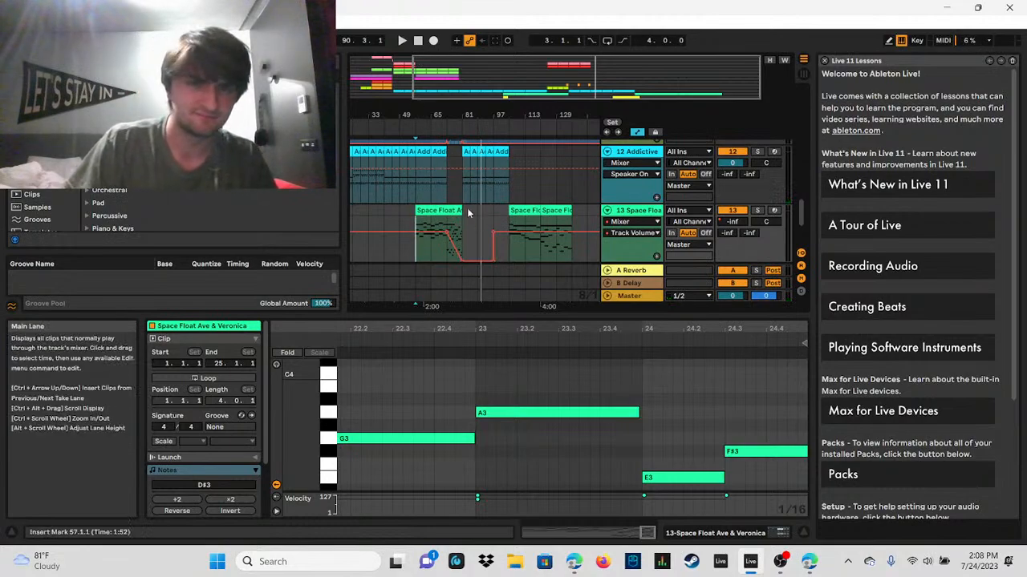
Step: Open the Addictive Drums 2 2 clip at bar 73 and play the arrangement from there
{"action": "left_click_drag", "start_coordinate": [499, 110], "coordinate": [617, 175]}
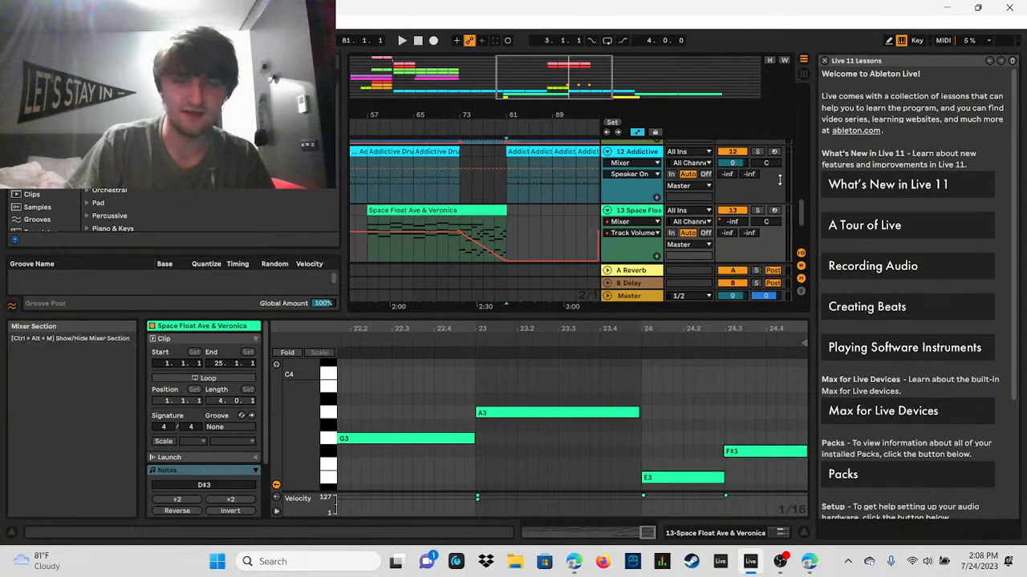
{"action": "scroll", "coordinate": [384, 252], "scroll_direction": "up", "scroll_amount": 4}
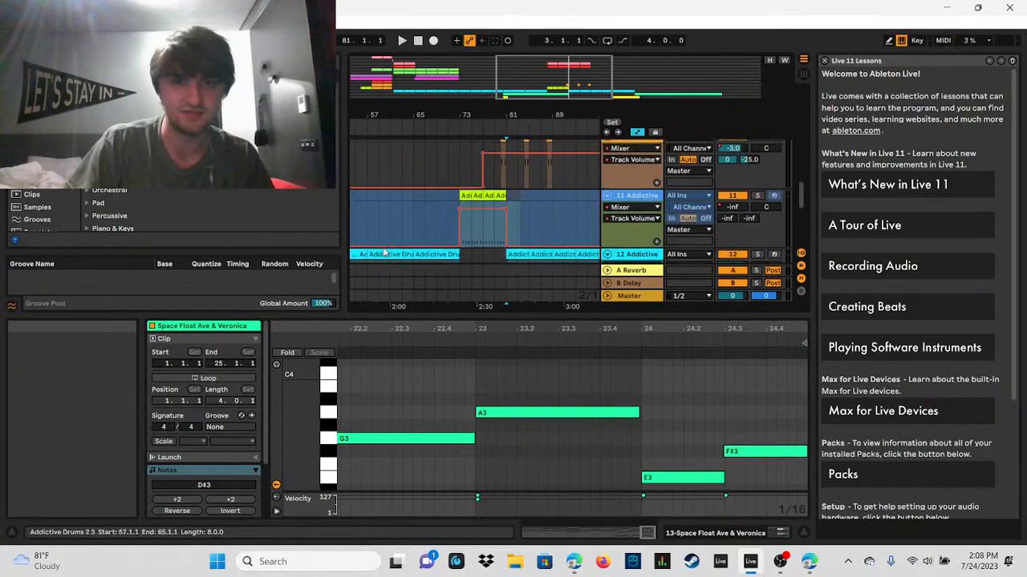
{"action": "scroll", "coordinate": [510, 197], "scroll_direction": "up", "scroll_amount": 2}
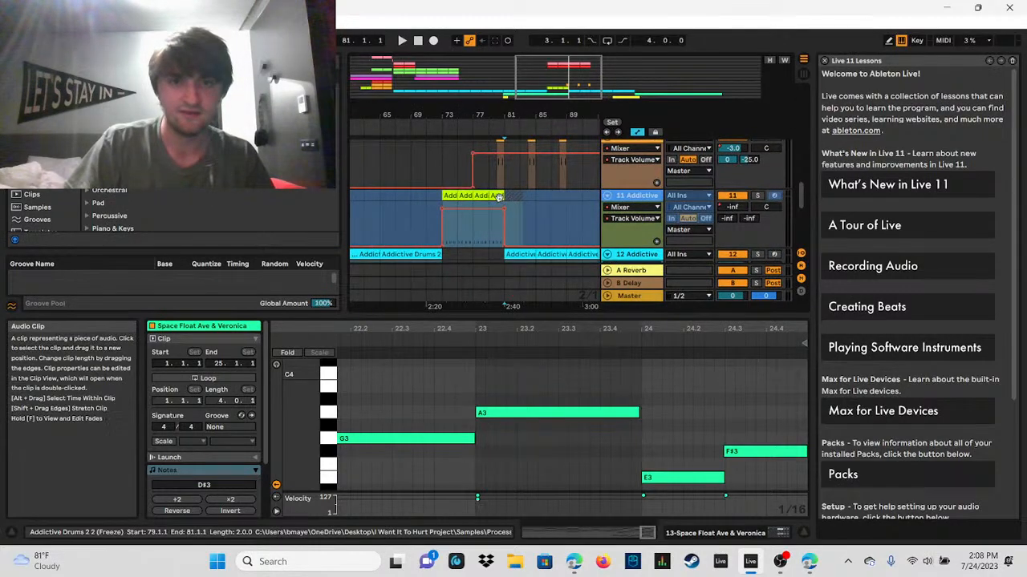
{"action": "left_click", "coordinate": [453, 195]}
{"action": "left_click", "coordinate": [402, 40]}
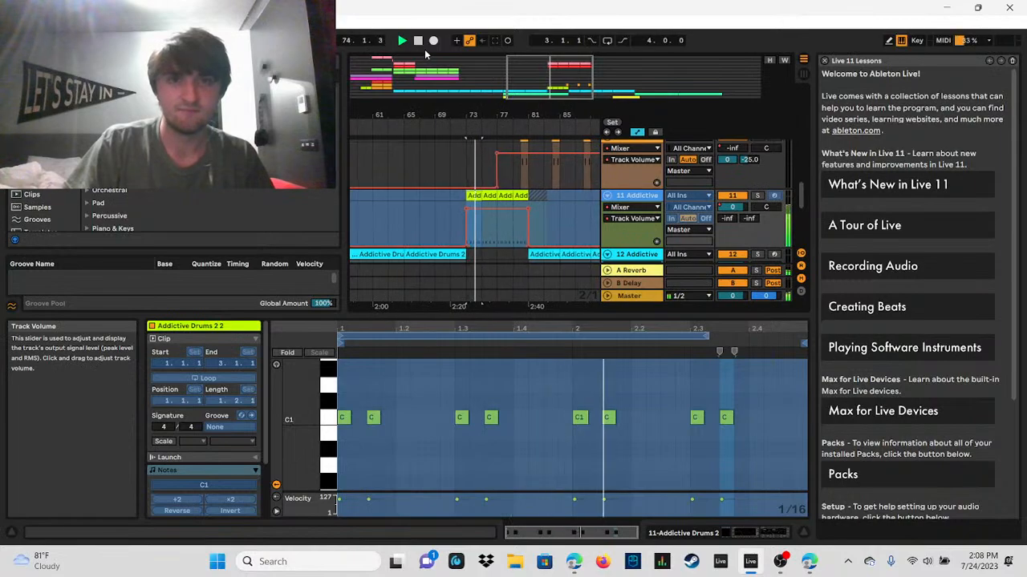
Step: Restart the arrangement from bar 77 and play it to about bar 82
{"action": "left_click", "coordinate": [495, 226]}
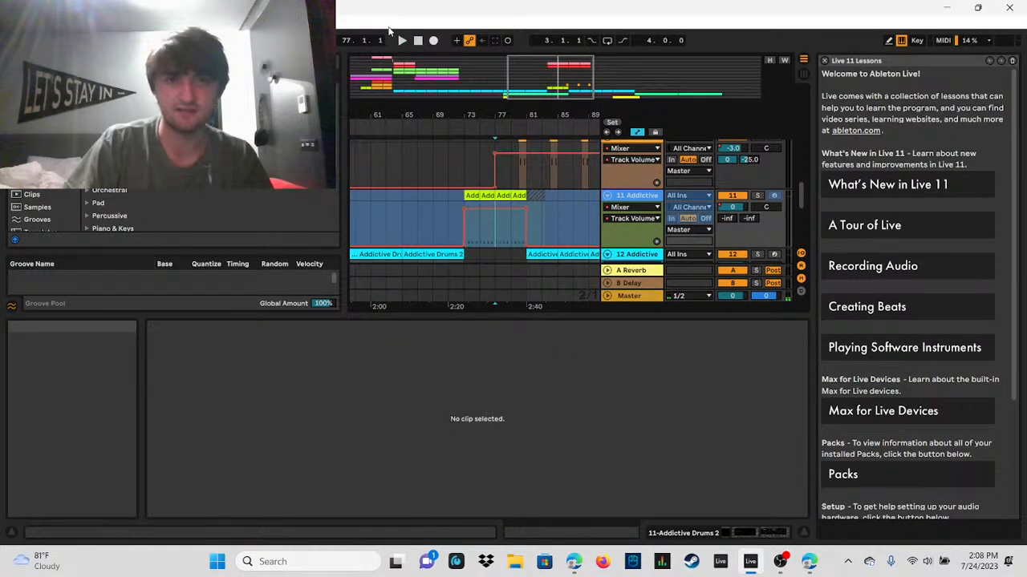
{"action": "left_click", "coordinate": [417, 41]}
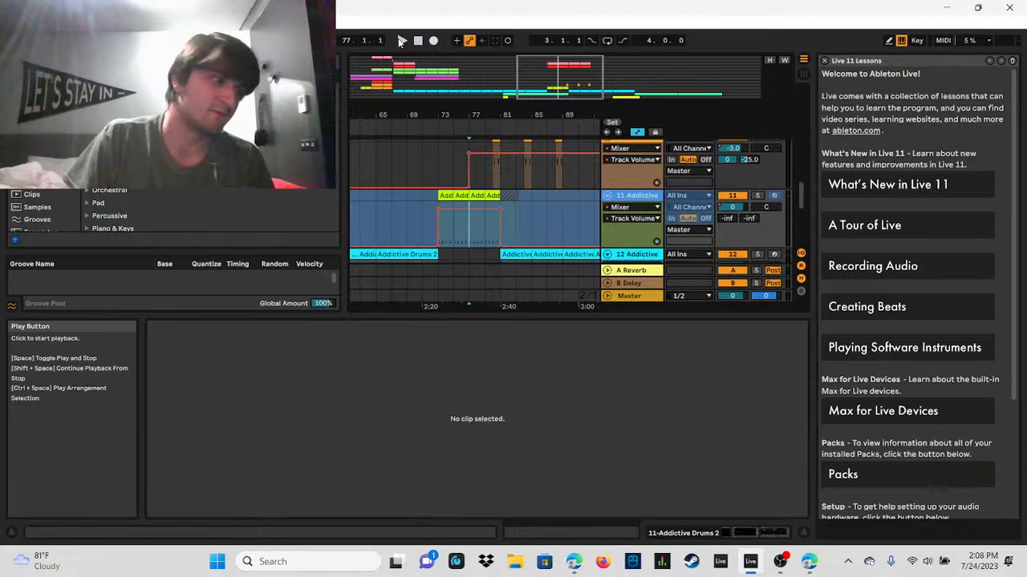
{"action": "left_click", "coordinate": [401, 40]}
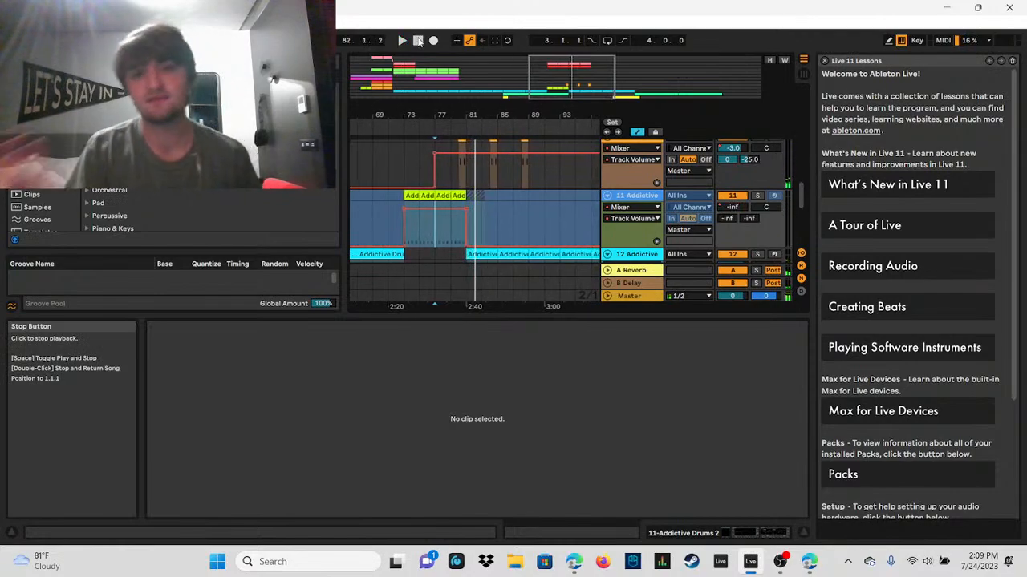
Step: Open the Addictive Drums 2 3 clip at bar 81, and play the arrangement from bar 81 and again from bar 89
{"action": "left_click", "coordinate": [468, 197]}
{"action": "mouse_move", "coordinate": [567, 84]}
{"action": "left_mouse_down"}
{"action": "mouse_move", "coordinate": [618, 83]}
{"action": "mouse_move", "coordinate": [622, 58]}
{"action": "left_mouse_up"}
{"action": "mouse_move", "coordinate": [802, 196]}
{"action": "left_mouse_down"}
{"action": "mouse_move", "coordinate": [804, 229]}
{"action": "mouse_move", "coordinate": [804, 216]}
{"action": "left_mouse_up"}
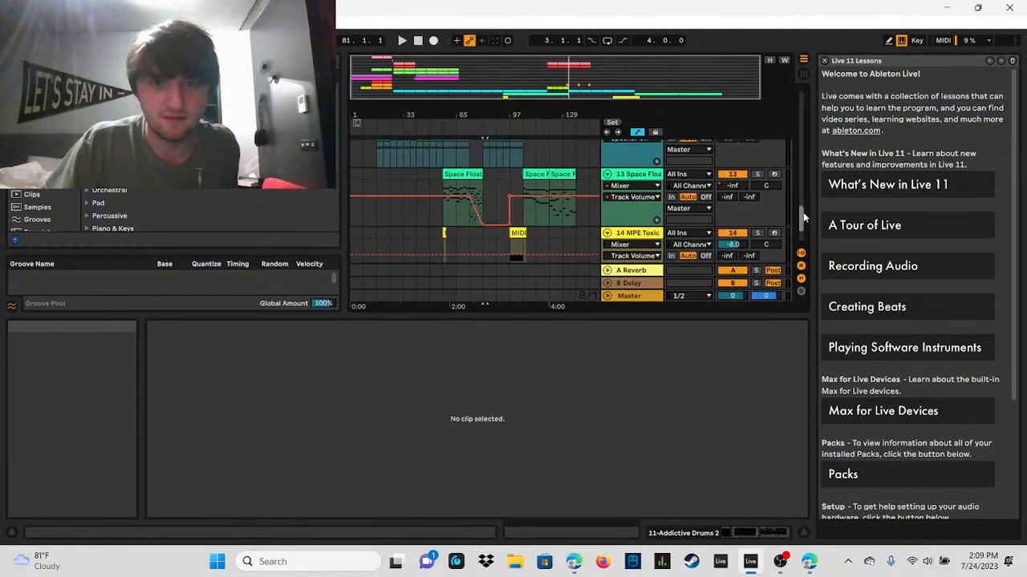
{"action": "left_click", "coordinate": [482, 152]}
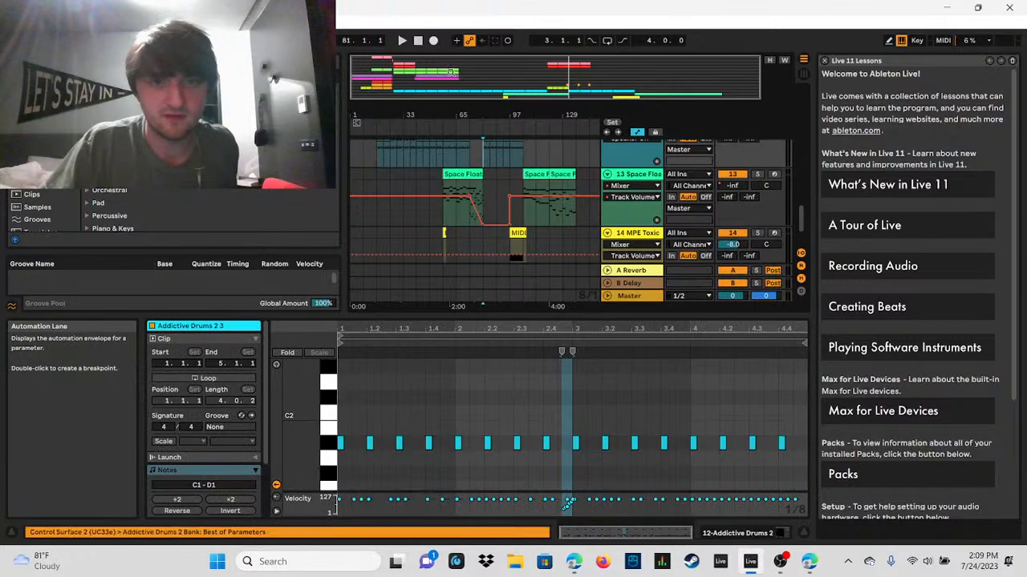
{"action": "left_click", "coordinate": [401, 40]}
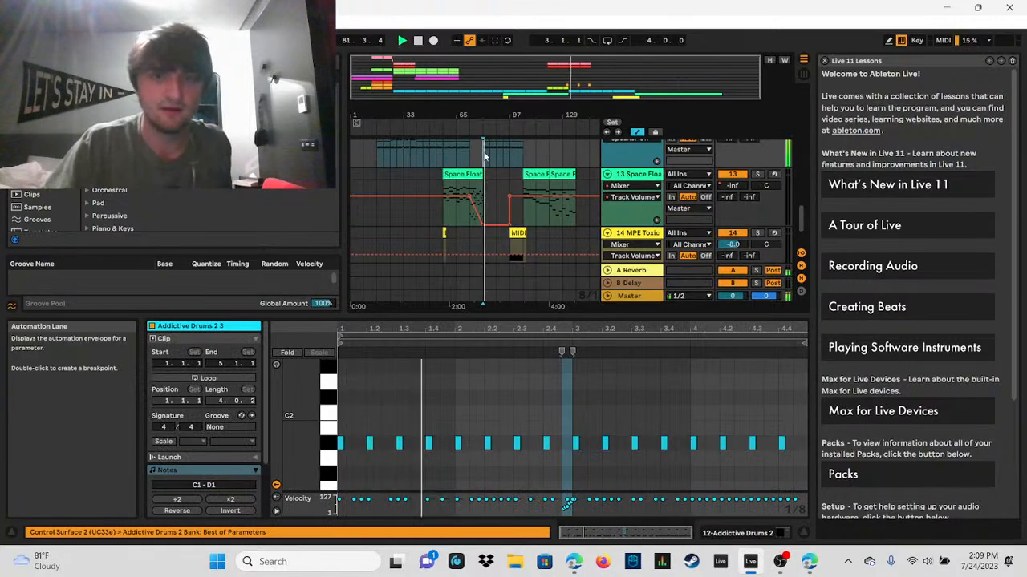
{"action": "left_click_drag", "start_coordinate": [803, 230], "coordinate": [803, 213]}
{"action": "left_click_drag", "start_coordinate": [559, 75], "coordinate": [559, 177]}
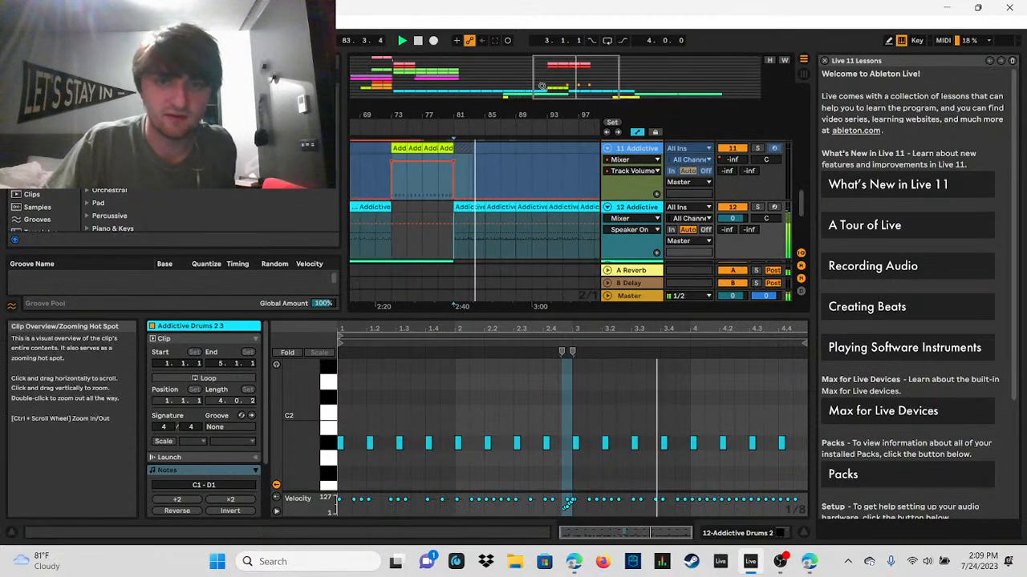
{"action": "left_click", "coordinate": [511, 241]}
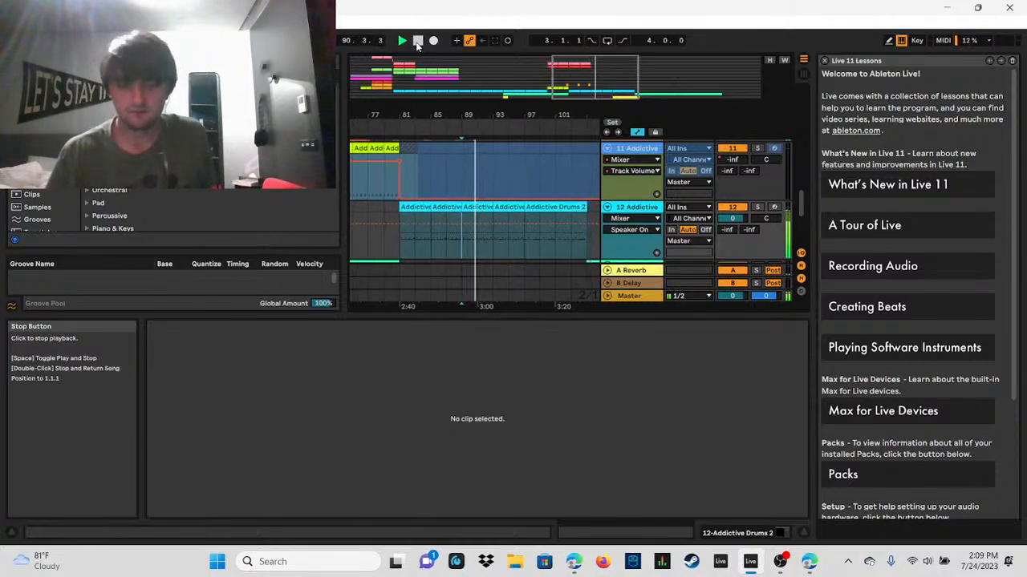
Step: Play the earlier Addictive Drums 2 3 part briefly from bar 25
{"action": "left_click_drag", "start_coordinate": [413, 77], "coordinate": [441, 70]}
{"action": "left_click", "coordinate": [413, 242]}
{"action": "left_click", "coordinate": [422, 230]}
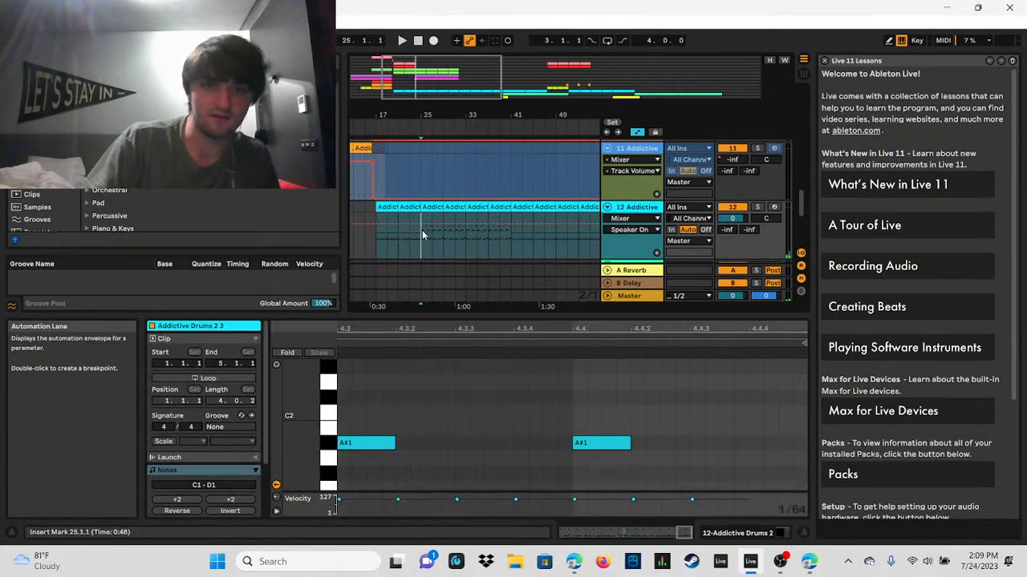
{"action": "left_click", "coordinate": [402, 40]}
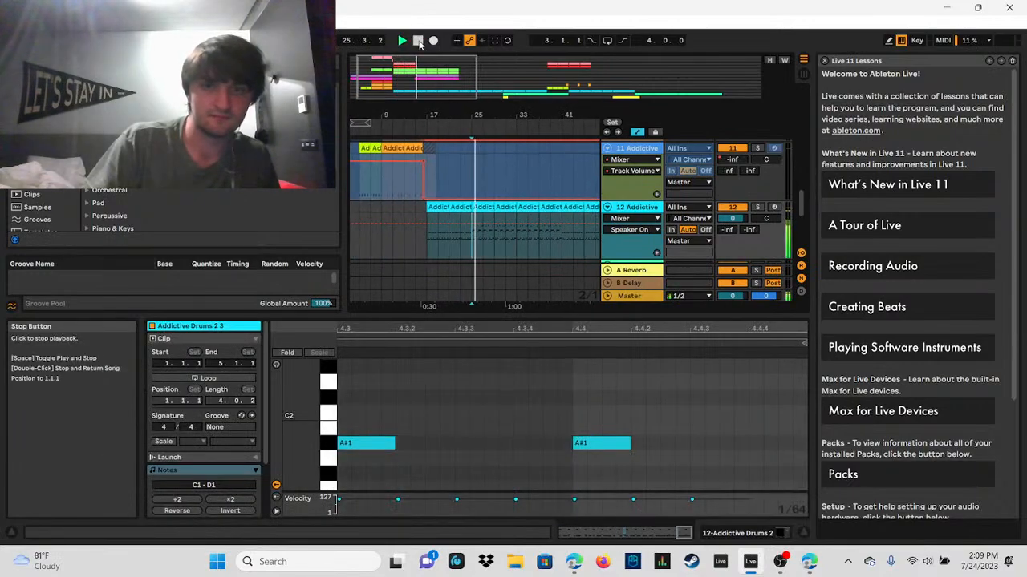
{"action": "left_click", "coordinate": [418, 40]}
Step: Return to the second Addictive Drums 2 section and play it from bar 89 to about bar 90
{"action": "left_click_drag", "start_coordinate": [409, 75], "coordinate": [580, 75]}
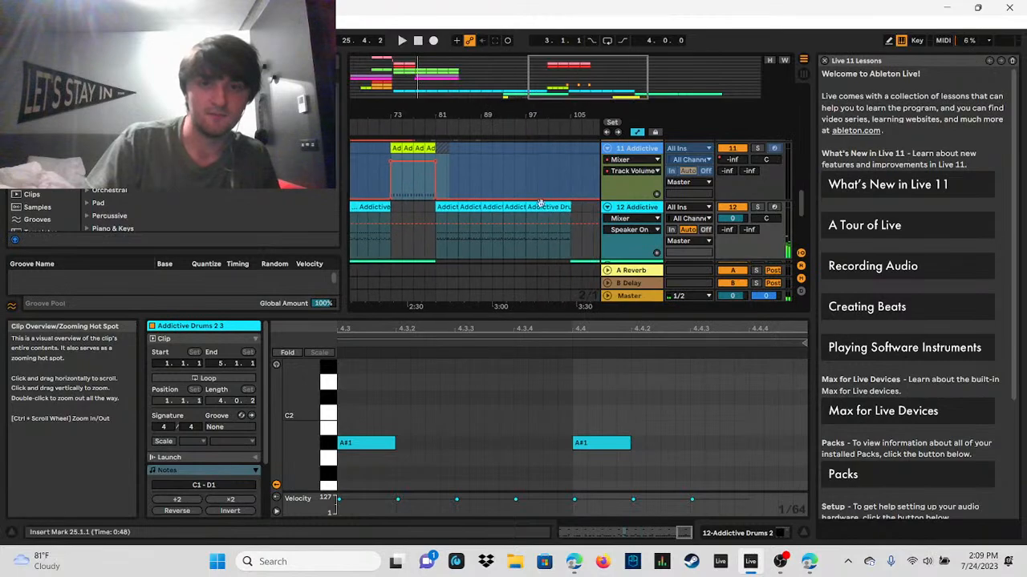
{"action": "left_click", "coordinate": [468, 252]}
{"action": "left_click", "coordinate": [481, 252]}
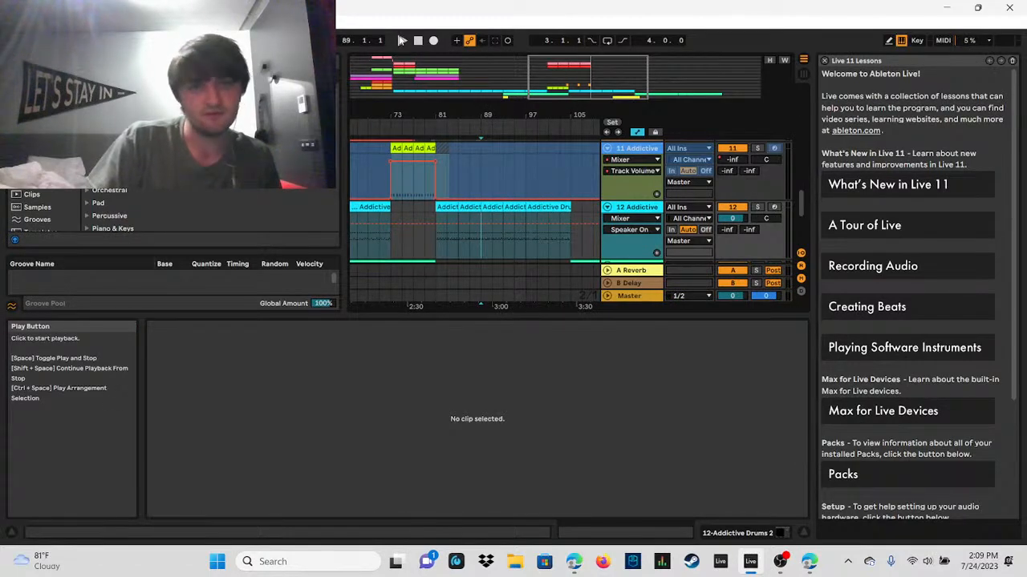
{"action": "left_click_drag", "start_coordinate": [497, 116], "coordinate": [437, 153]}
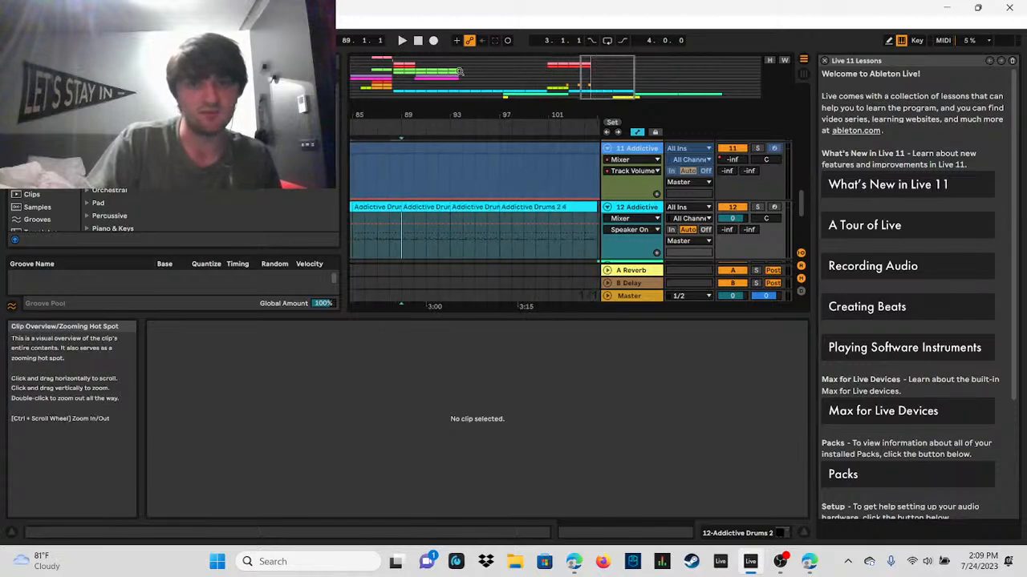
{"action": "left_click", "coordinate": [402, 42]}
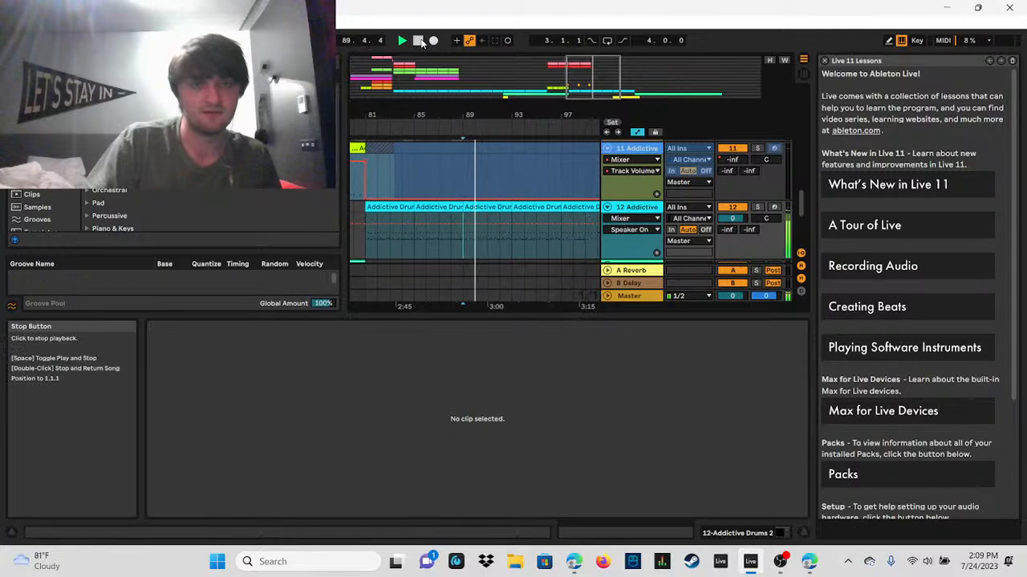
{"action": "left_click", "coordinate": [418, 40]}
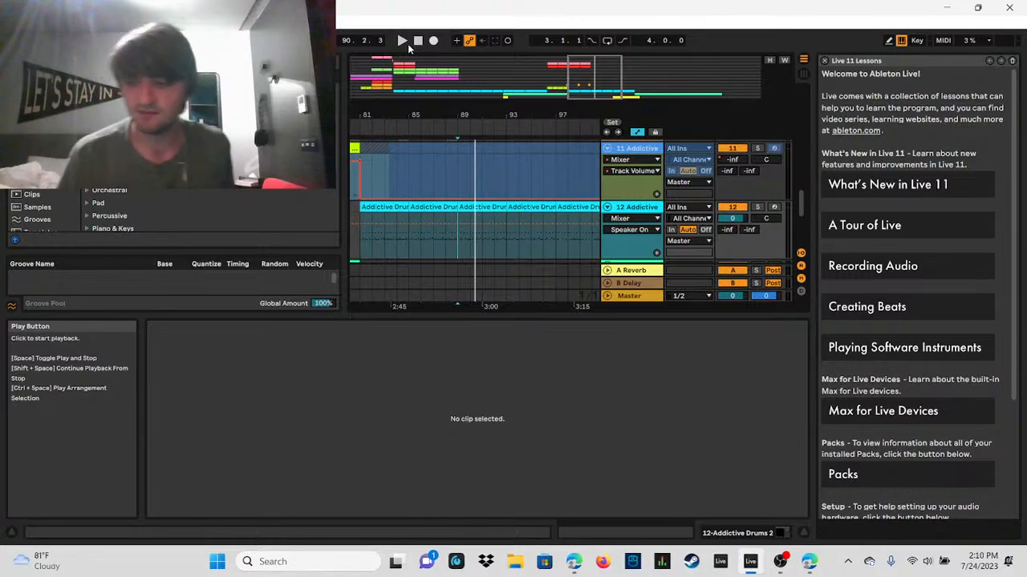
{"action": "left_click", "coordinate": [492, 170]}
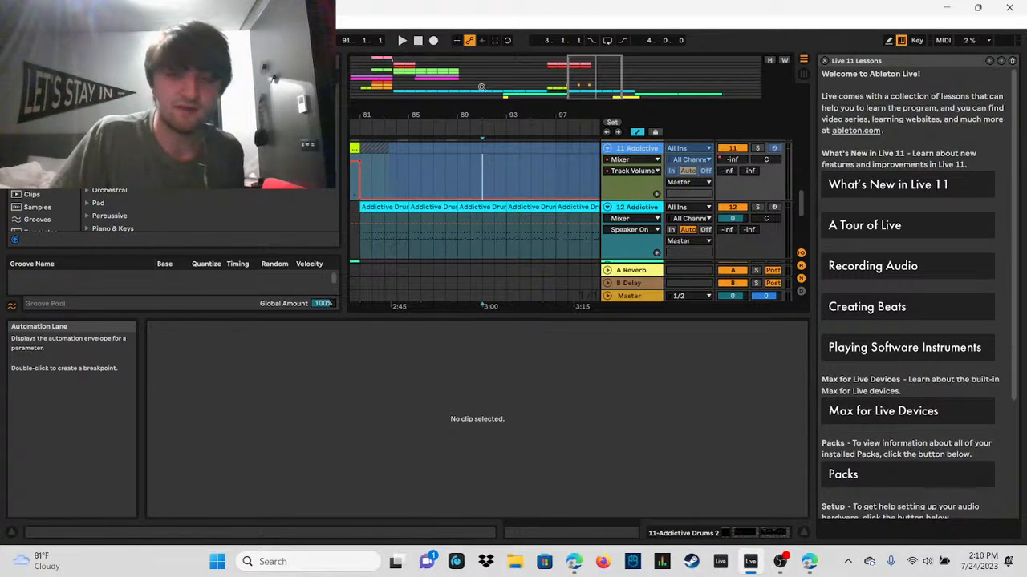
{"action": "left_click", "coordinate": [507, 171]}
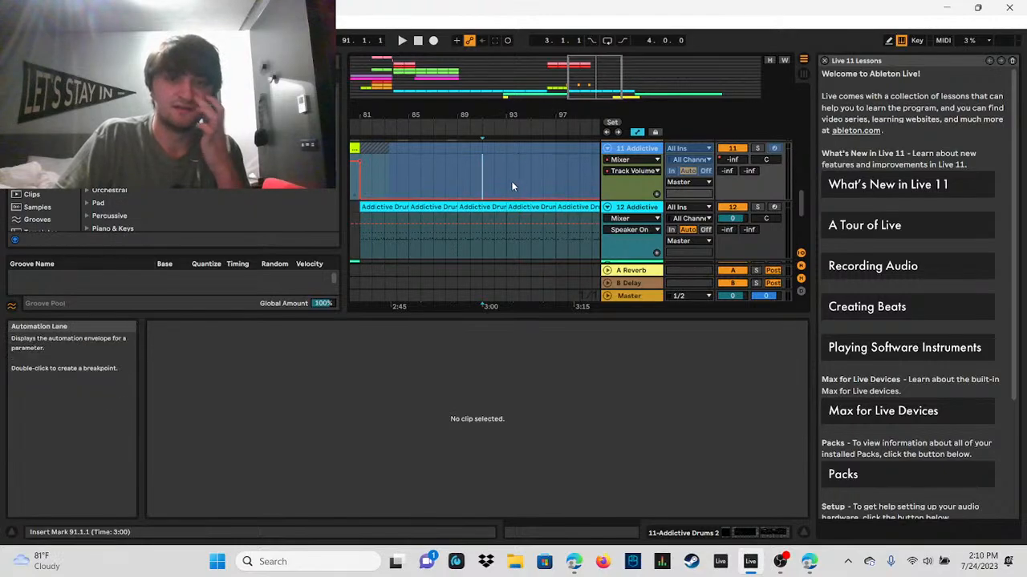
{"action": "left_click", "coordinate": [418, 40]}
{"action": "left_click", "coordinate": [403, 40]}
{"action": "left_click", "coordinate": [432, 40]}
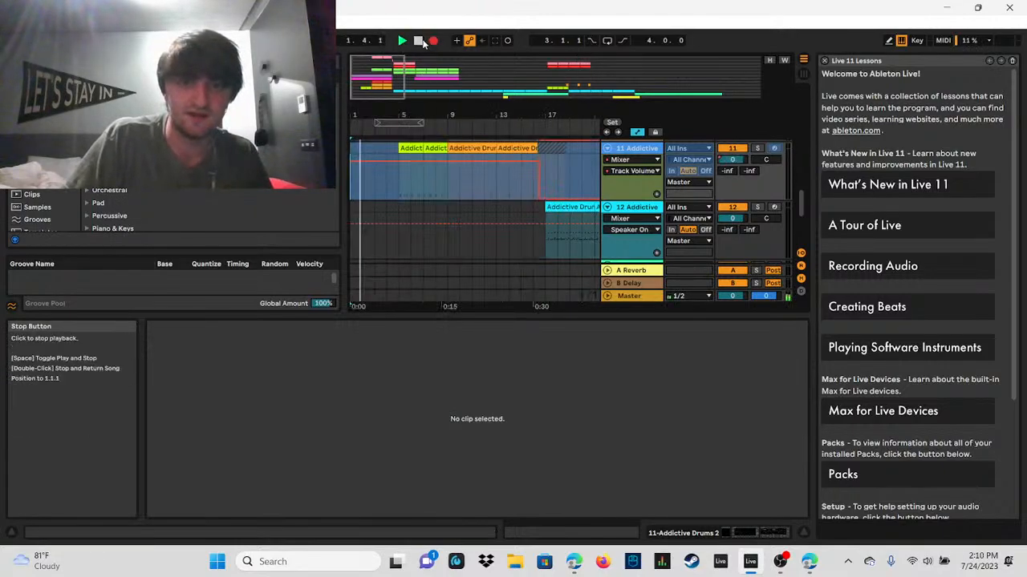
Step: Play the drum section from bar 95, moving playback ahead to bar 97 and stopping at about bar 98
{"action": "left_click_drag", "start_coordinate": [387, 66], "coordinate": [533, 72]}
{"action": "left_click", "coordinate": [488, 169]}
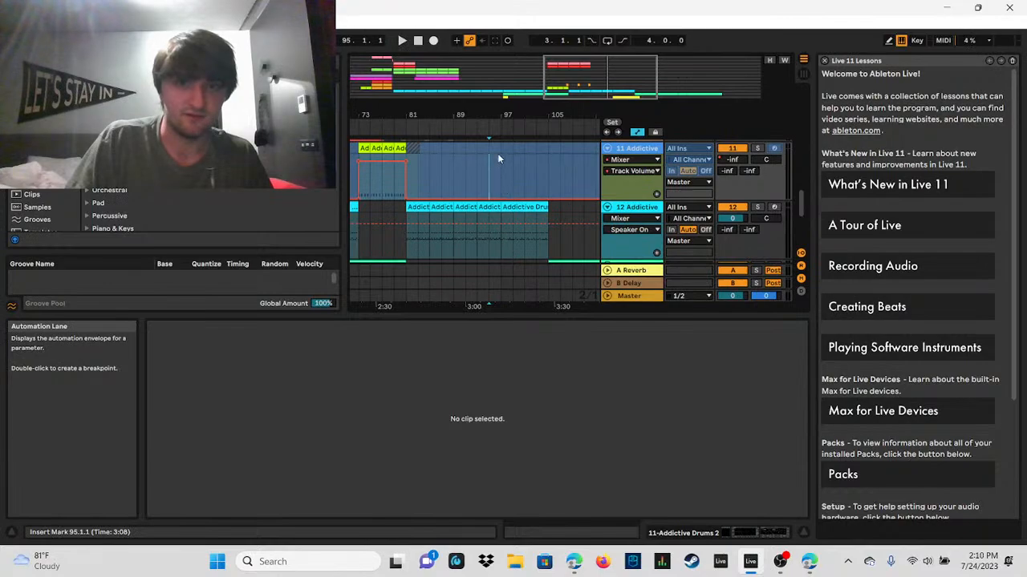
{"action": "left_click", "coordinate": [401, 41]}
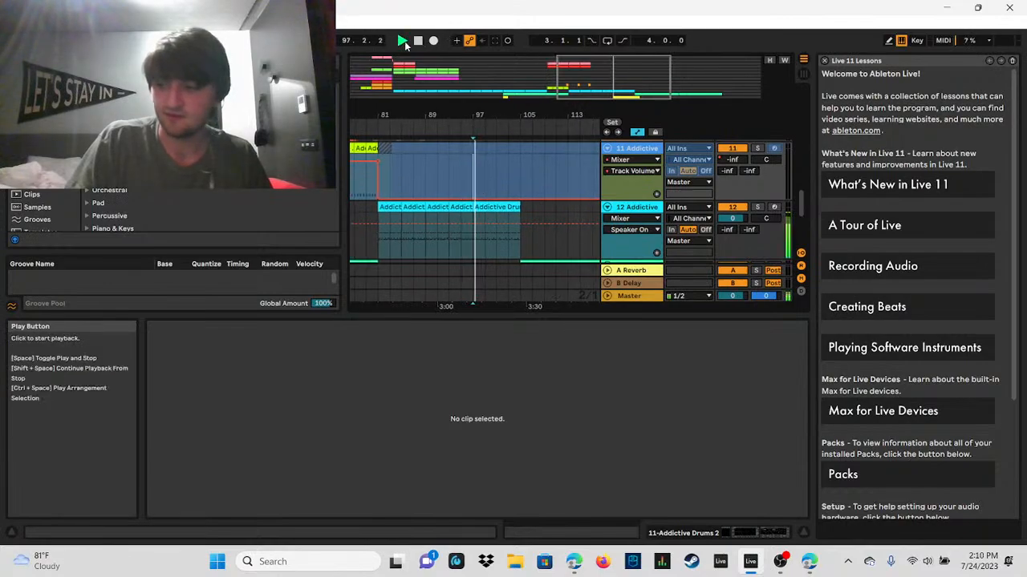
{"action": "left_click", "coordinate": [418, 41]}
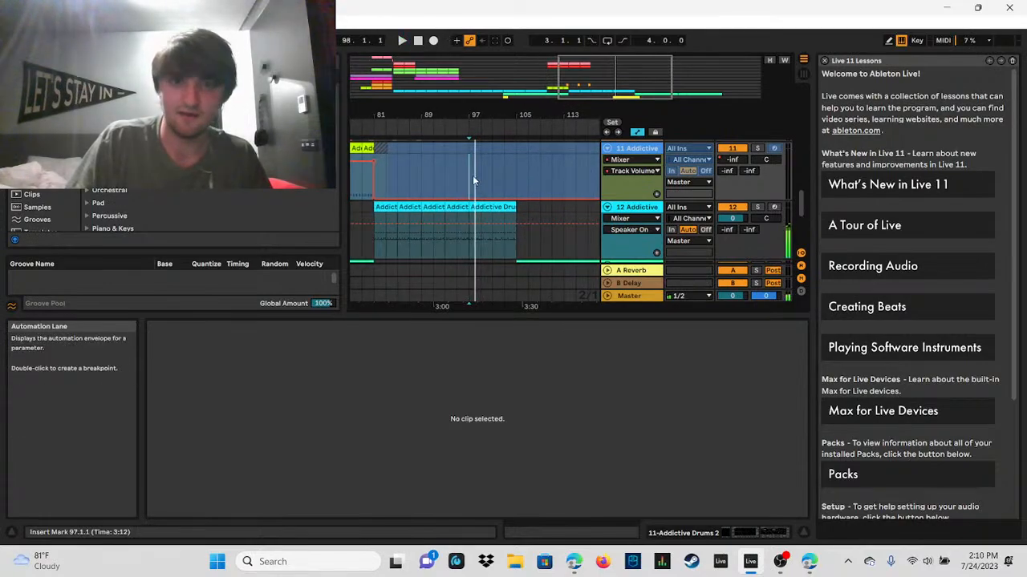
Step: Play the arrangement from bar 89, move the playback start to bar 97, and stop at the drum section's end at about bar 105
{"action": "left_click", "coordinate": [417, 174]}
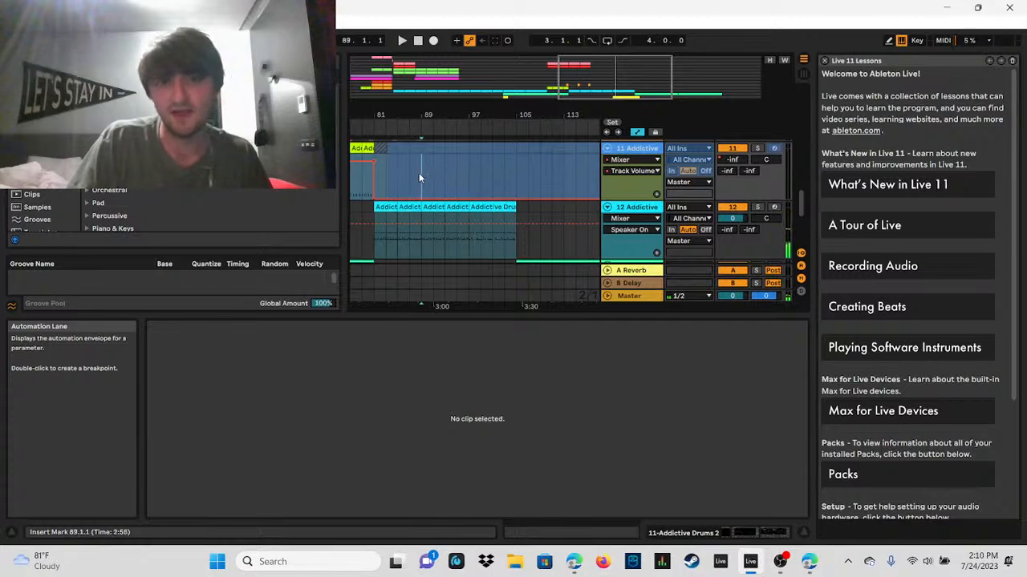
{"action": "left_click", "coordinate": [401, 41]}
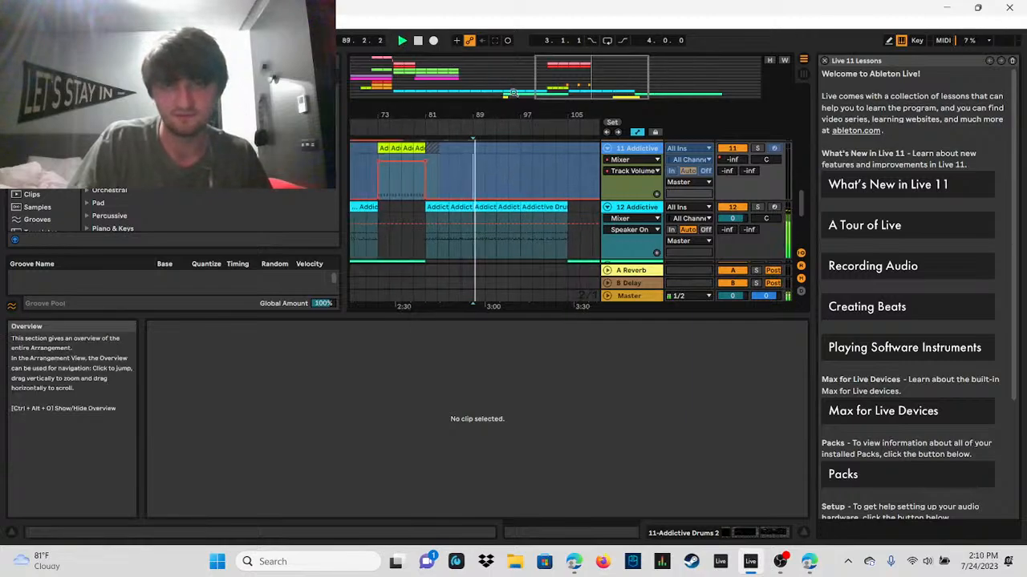
{"action": "mouse_move", "coordinate": [598, 78]}
{"action": "left_mouse_down"}
{"action": "mouse_move", "coordinate": [607, 71]}
{"action": "mouse_move", "coordinate": [589, 74]}
{"action": "mouse_move", "coordinate": [597, 69]}
{"action": "left_mouse_up"}
{"action": "left_click", "coordinate": [508, 182]}
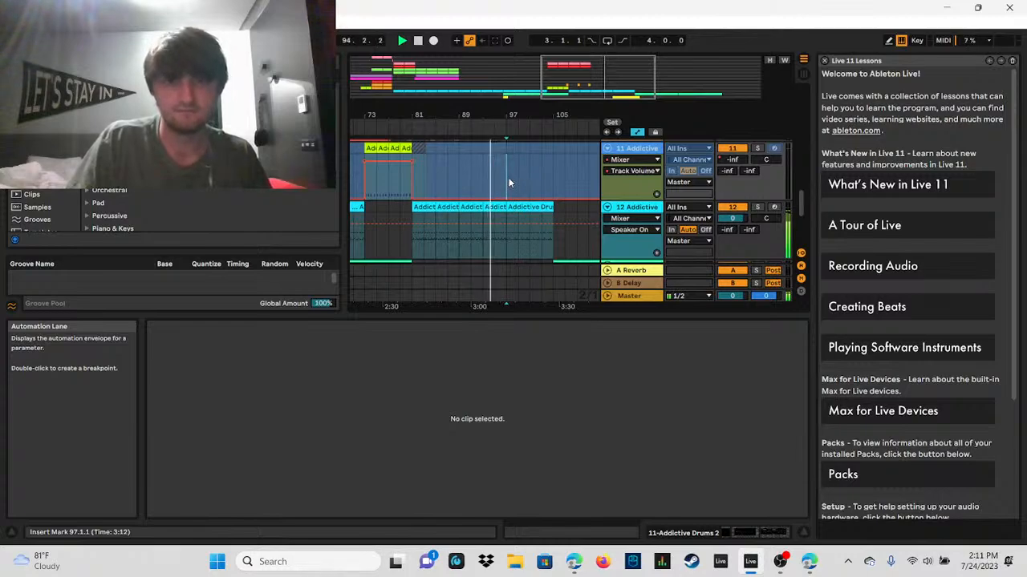
{"action": "left_click", "coordinate": [418, 41]}
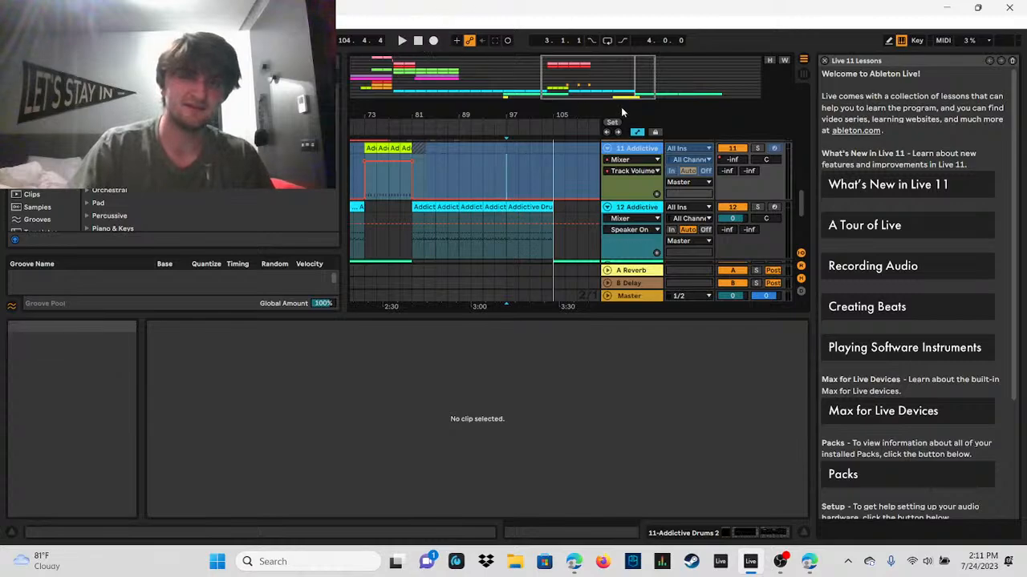
Step: Open the Space Float Ave & Veronica 2 clip at bar 105 in the note editor
{"action": "left_click_drag", "start_coordinate": [612, 82], "coordinate": [660, 74]}
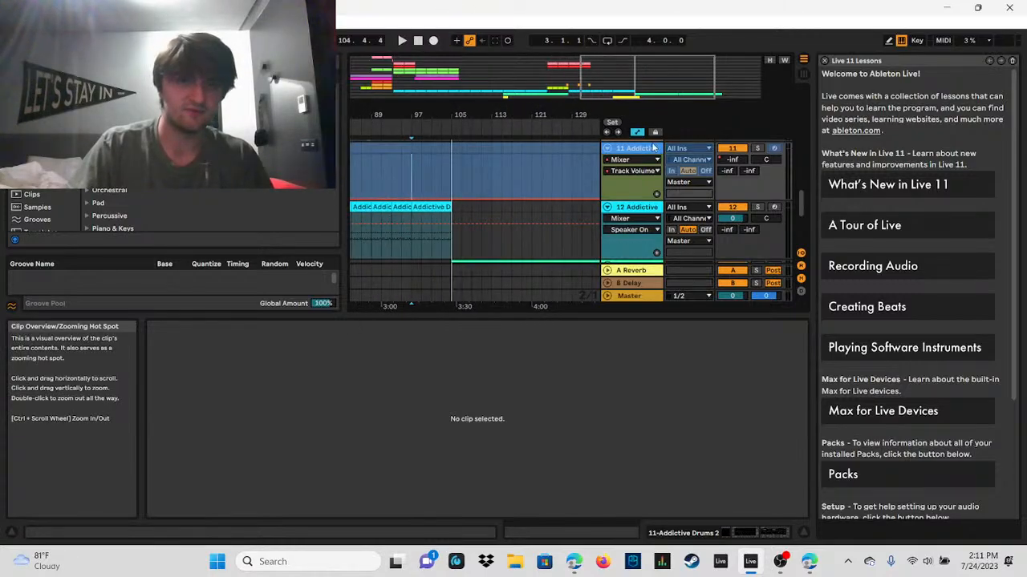
{"action": "scroll", "coordinate": [467, 213], "scroll_direction": "down", "scroll_amount": 2}
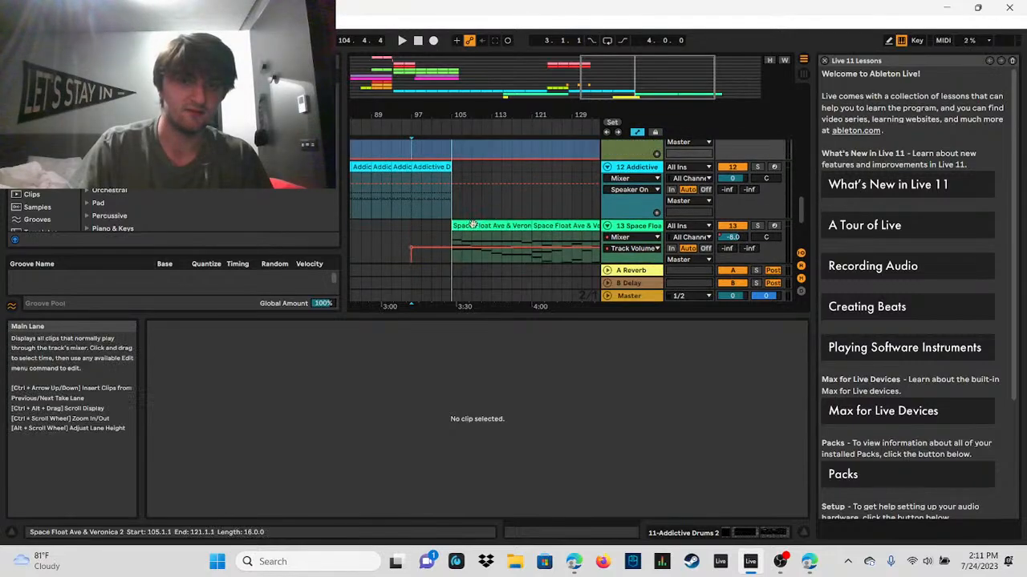
{"action": "scroll", "coordinate": [437, 244], "scroll_direction": "down", "scroll_amount": 1}
{"action": "left_click", "coordinate": [455, 215]}
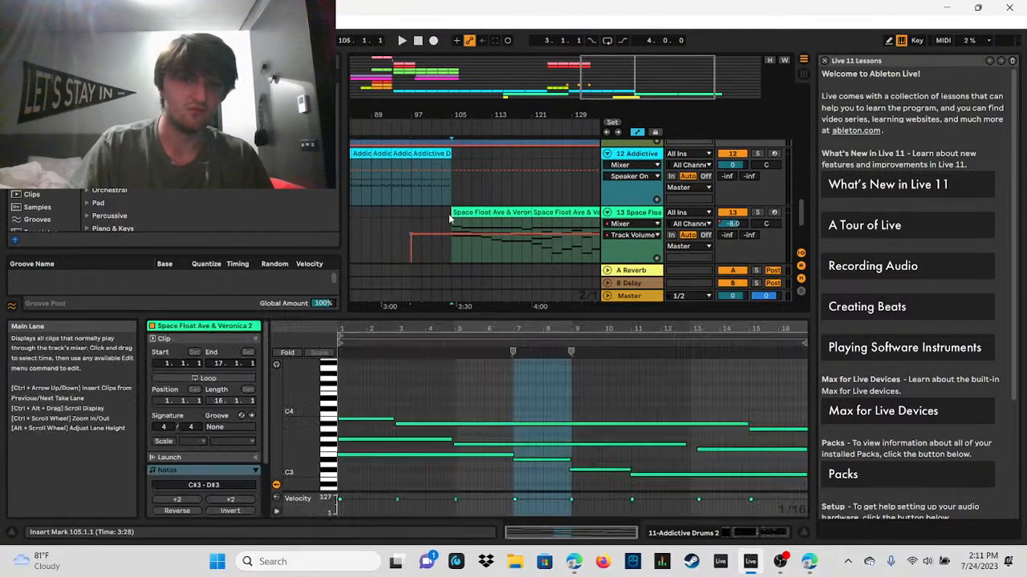
Step: Play the transition from the drums at bar 103 into the Space Float Ave & Veronica 2 clip at bar 105
{"action": "left_click", "coordinate": [481, 184]}
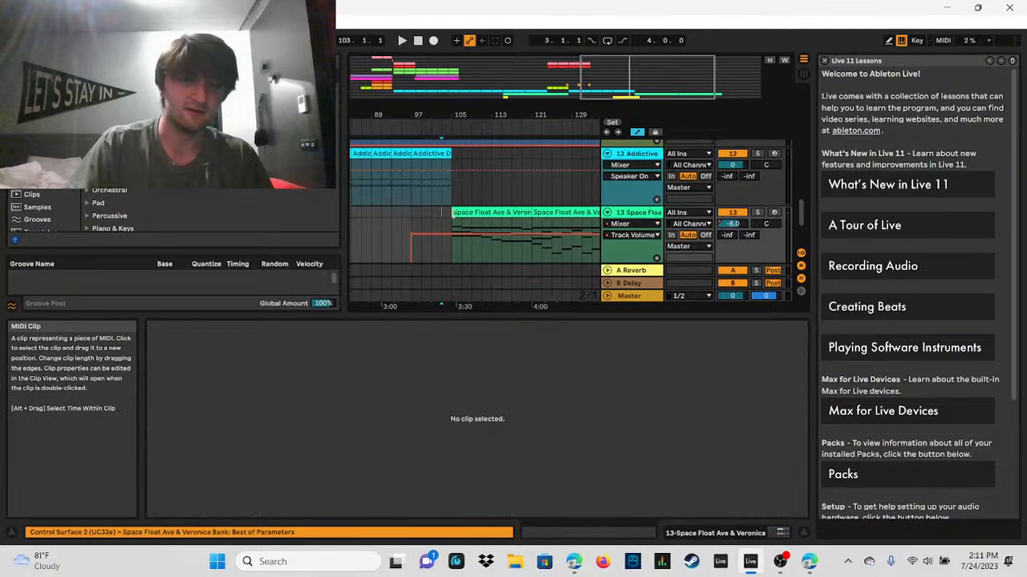
{"action": "left_click", "coordinate": [443, 190]}
{"action": "left_click", "coordinate": [402, 40]}
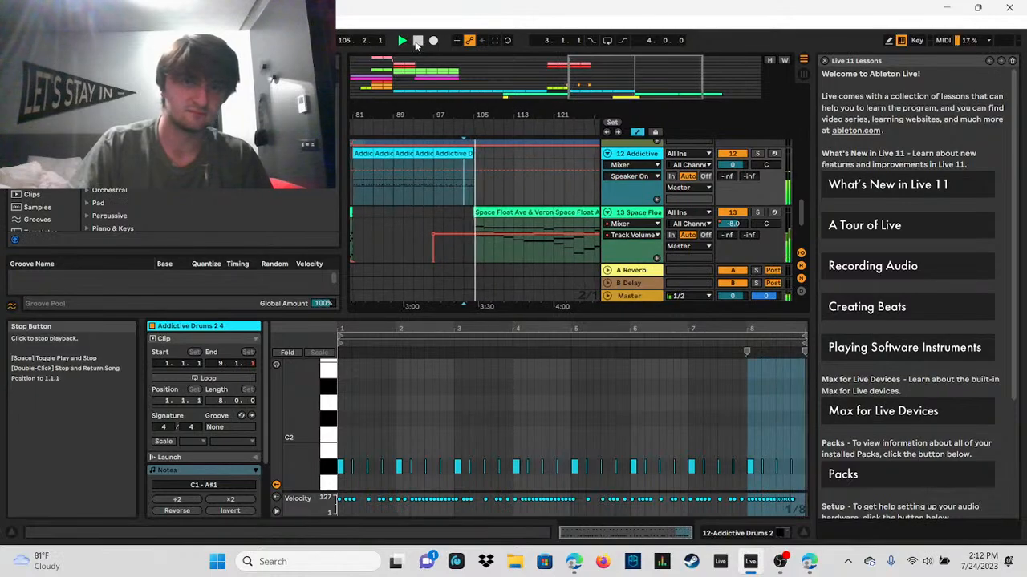
{"action": "left_click", "coordinate": [417, 41]}
Step: Play the Space Float Ave & Veronica 2 clip from bar 105, restarting it once and stopping at about bar 119
{"action": "left_click", "coordinate": [472, 222]}
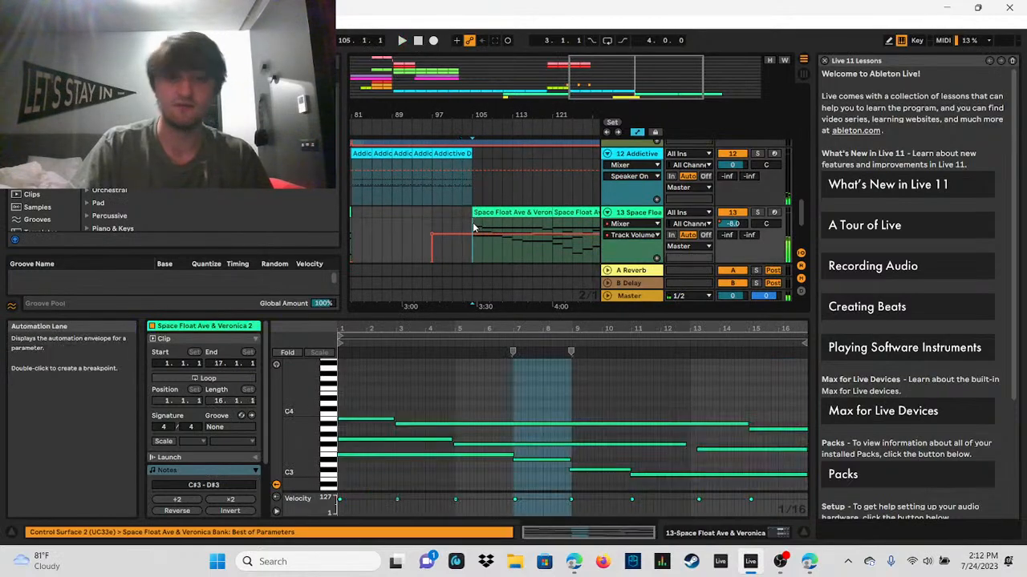
{"action": "left_click", "coordinate": [401, 41]}
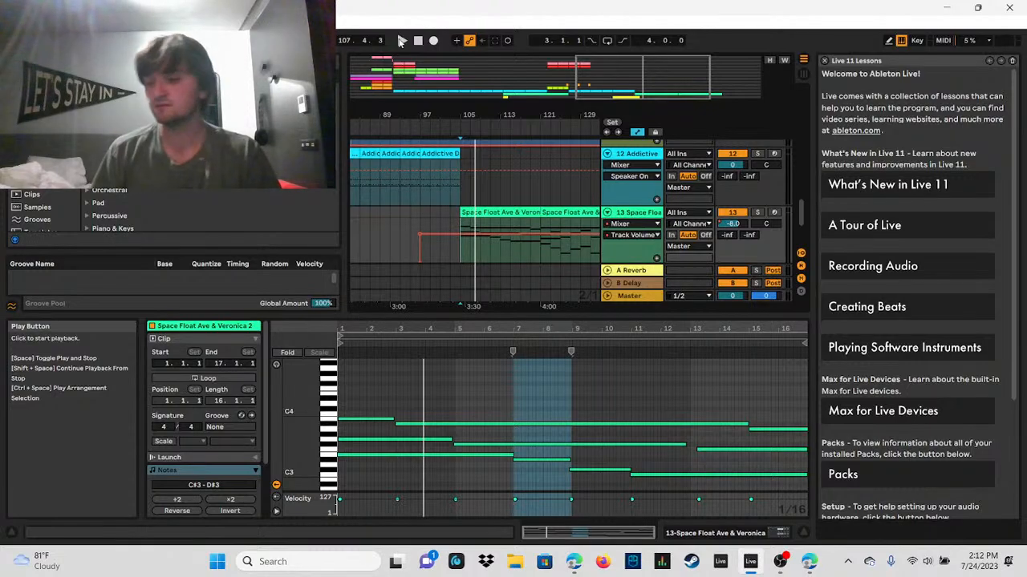
{"action": "left_click", "coordinate": [401, 41]}
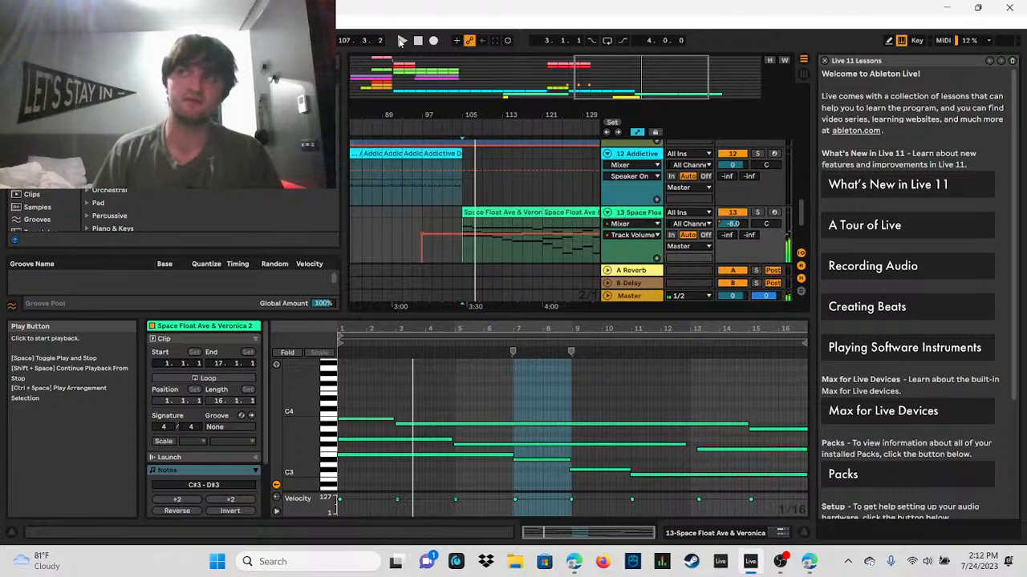
{"action": "left_click", "coordinate": [401, 41]}
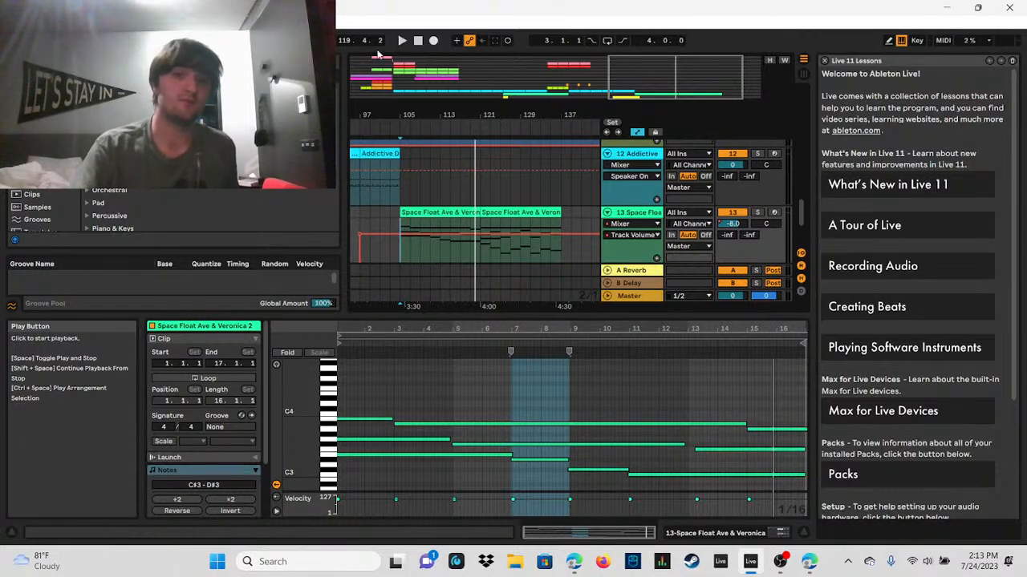
Step: Play the second Space Float clip from bar 121 and stop at its end at bar 137
{"action": "left_click", "coordinate": [482, 225]}
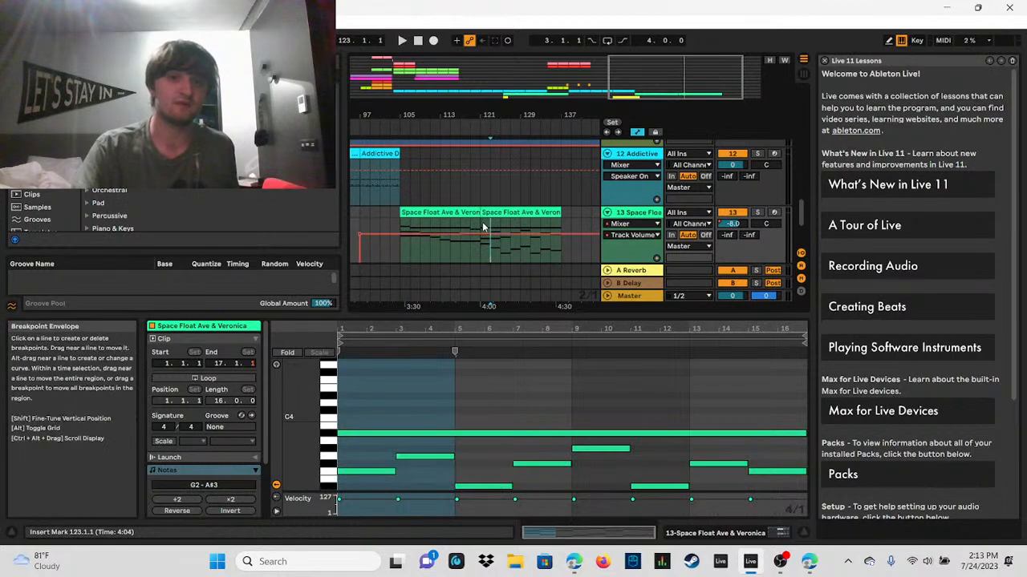
{"action": "left_click", "coordinate": [402, 40]}
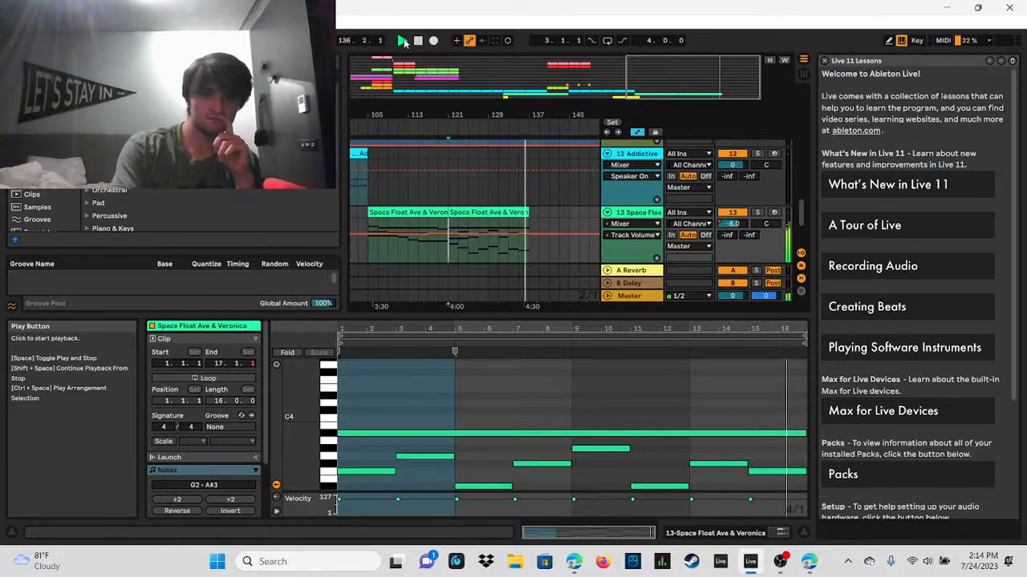
{"action": "key", "text": "space"}
Step: Select the Space Float Ave & Veronica clip at bar 121, enlarge its note editor, and play it from the clip's start
{"action": "left_click_drag", "start_coordinate": [725, 79], "coordinate": [725, 152]}
{"action": "left_click", "coordinate": [497, 213]}
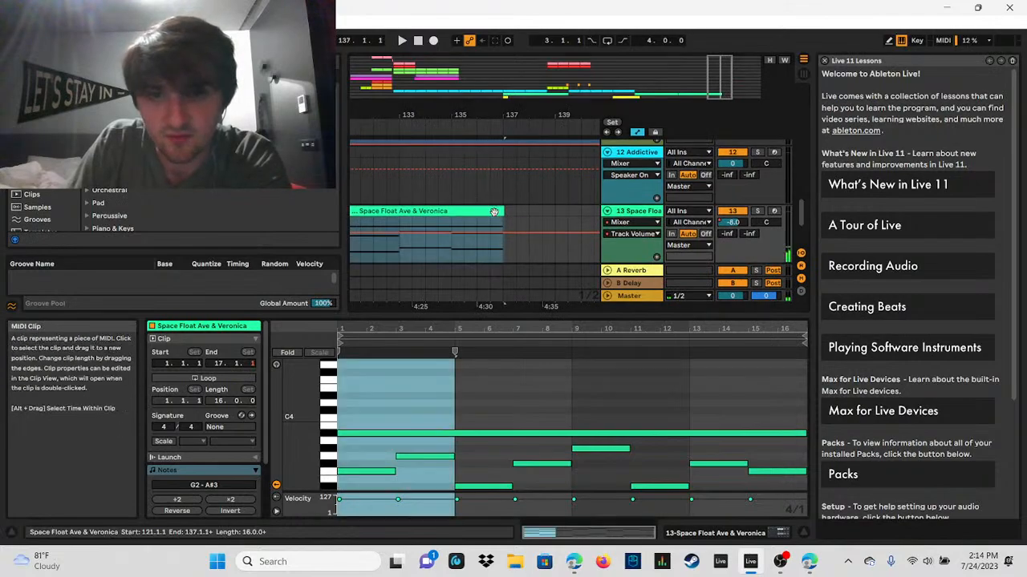
{"action": "left_click_drag", "start_coordinate": [774, 318], "coordinate": [772, 68]}
{"action": "double_click", "coordinate": [771, 123]}
{"action": "key", "text": "space"}
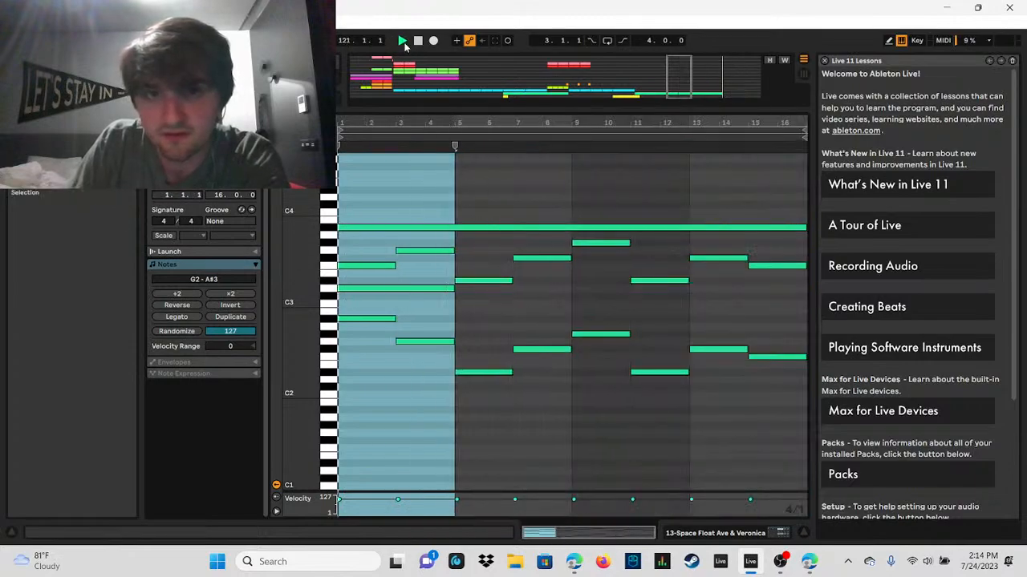
Step: Shorten the long A#3 note to end at clip bar 15 and add an A3 note from bar 15 to the clip's end
{"action": "left_click_drag", "start_coordinate": [579, 112], "coordinate": [594, 186]}
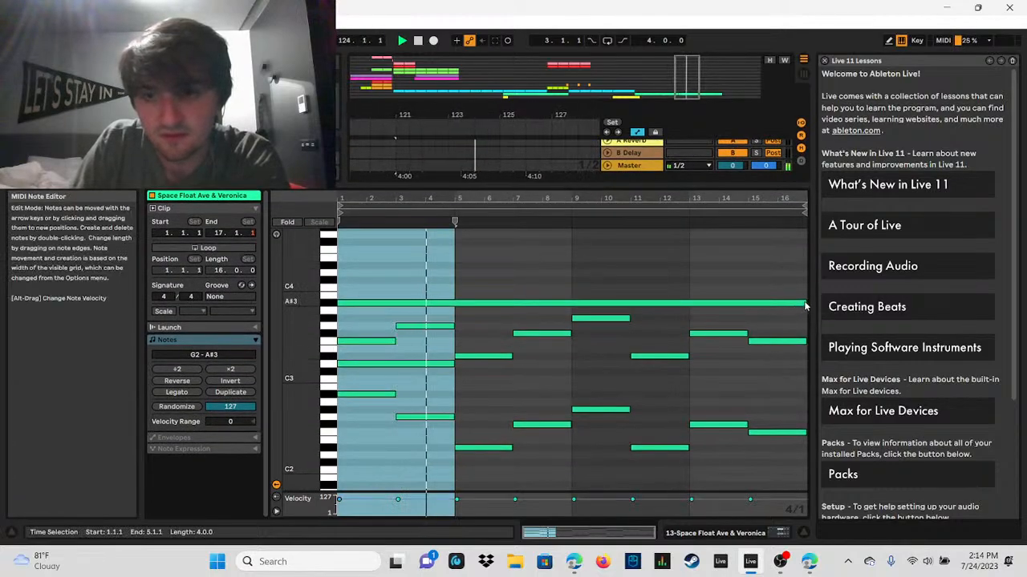
{"action": "left_click_drag", "start_coordinate": [800, 303], "coordinate": [747, 302]}
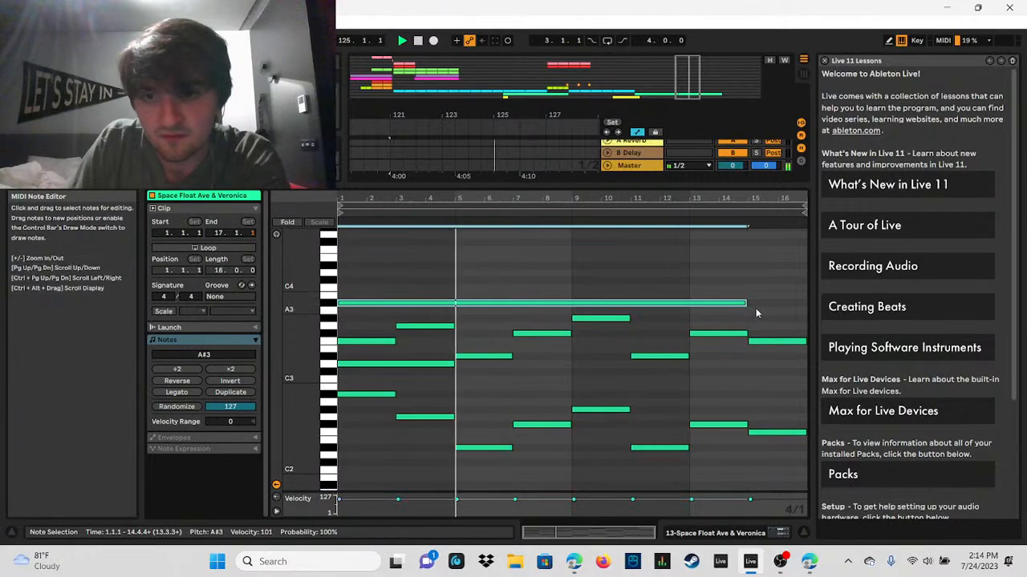
{"action": "double_click", "coordinate": [756, 310]}
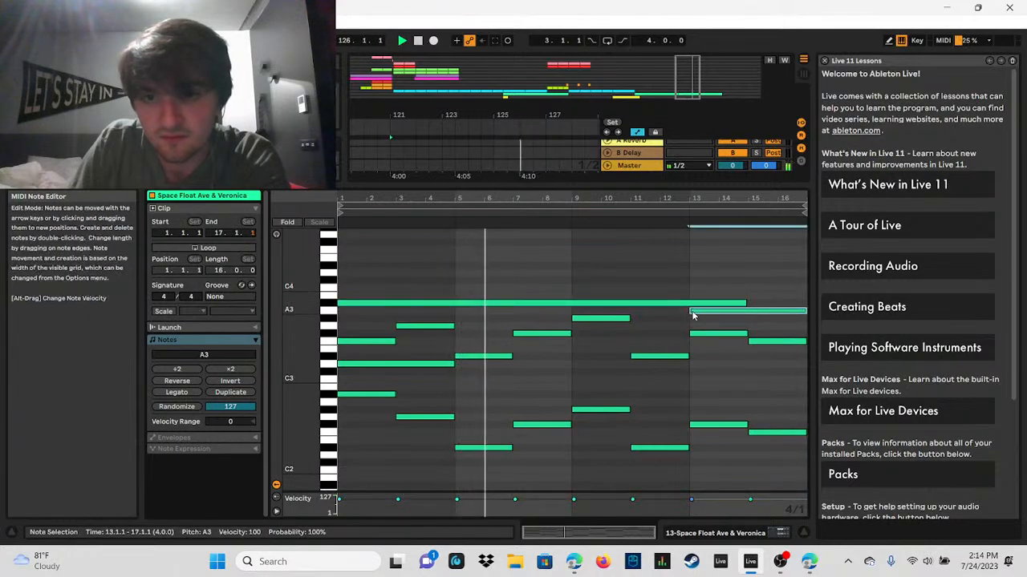
{"action": "left_click_drag", "start_coordinate": [692, 312], "coordinate": [746, 311]}
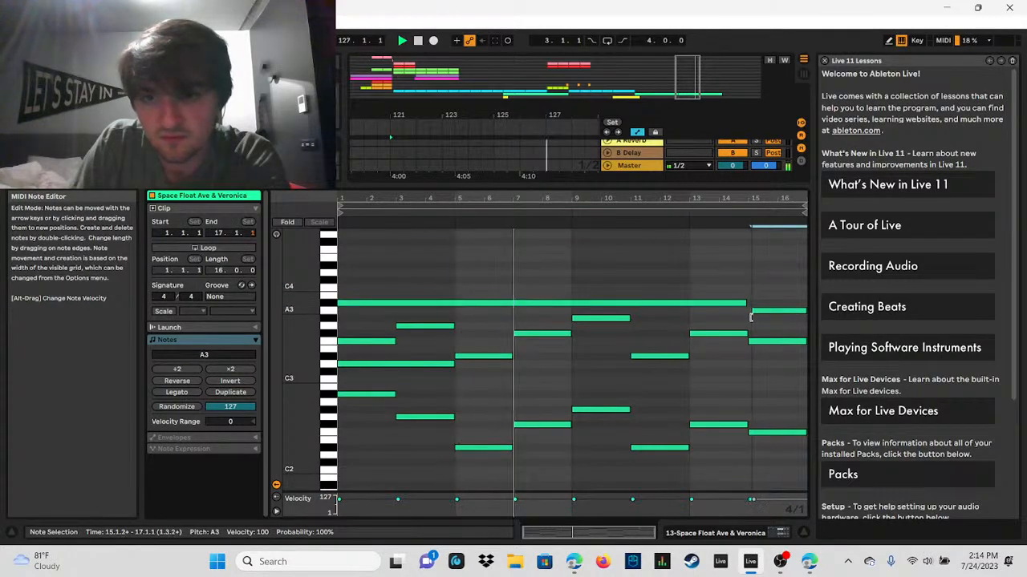
{"action": "left_click_drag", "start_coordinate": [768, 197], "coordinate": [766, 241]}
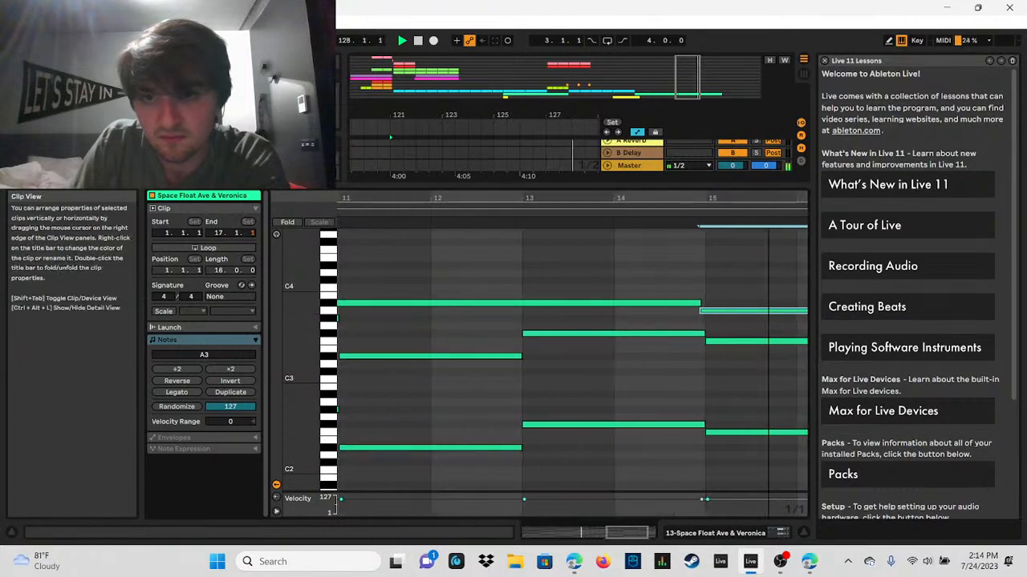
{"action": "left_click_drag", "start_coordinate": [685, 311], "coordinate": [706, 311]}
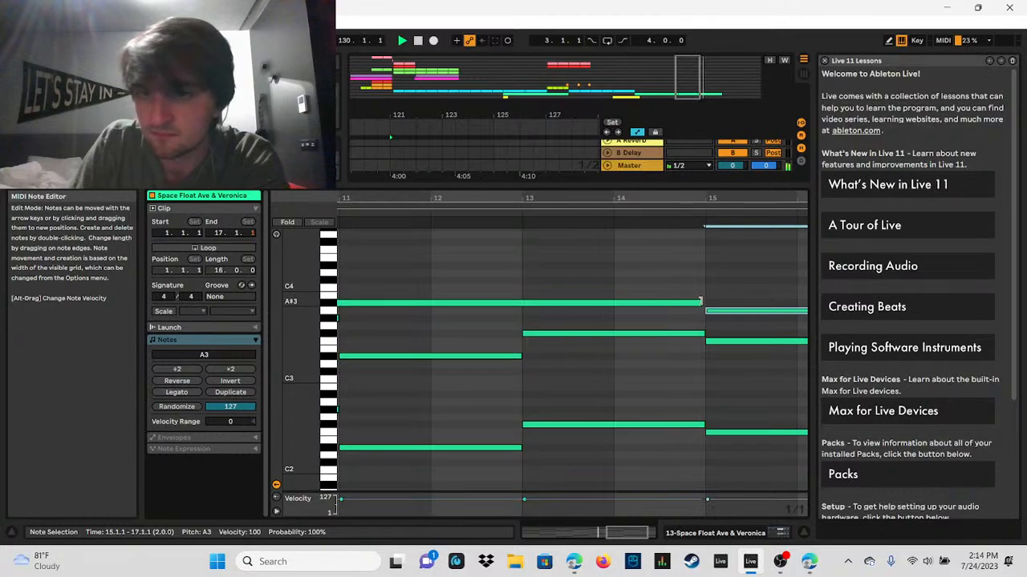
{"action": "left_click", "coordinate": [700, 303]}
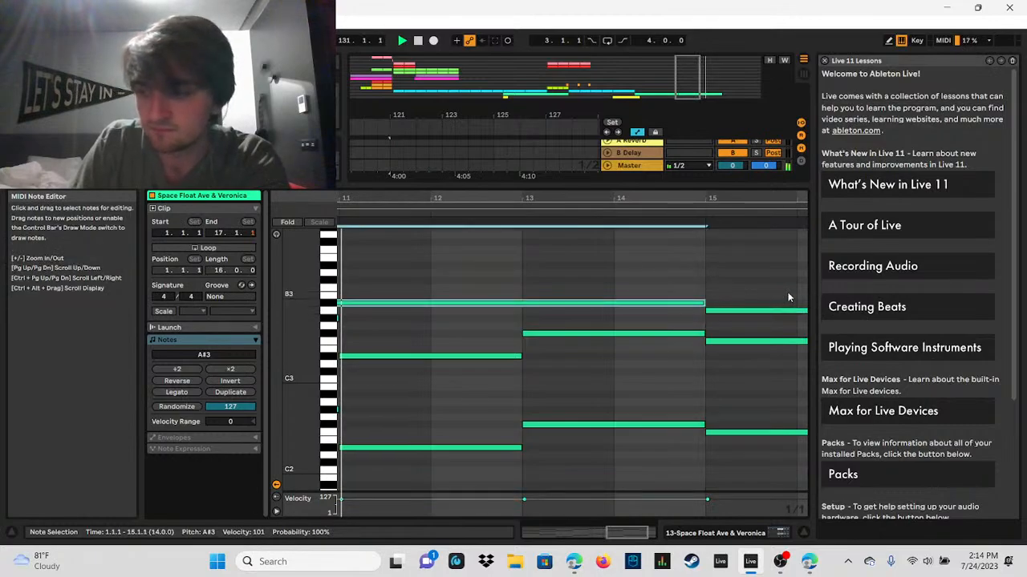
Step: Start the A3 note at clip bar 16, extend the A#3 note to bar 16, and stop playback
{"action": "key", "text": "space"}
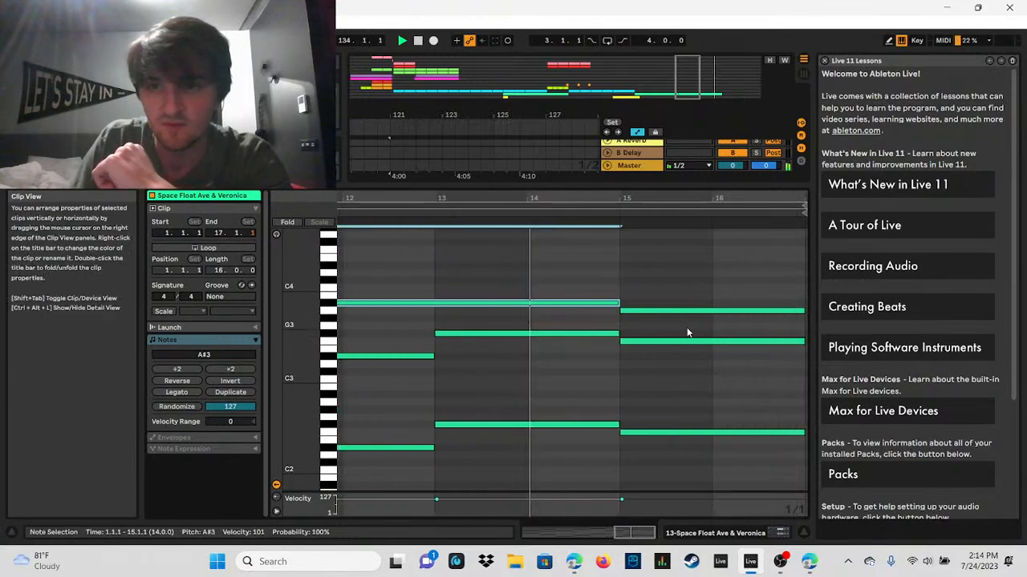
{"action": "left_click_drag", "start_coordinate": [622, 311], "coordinate": [712, 311]}
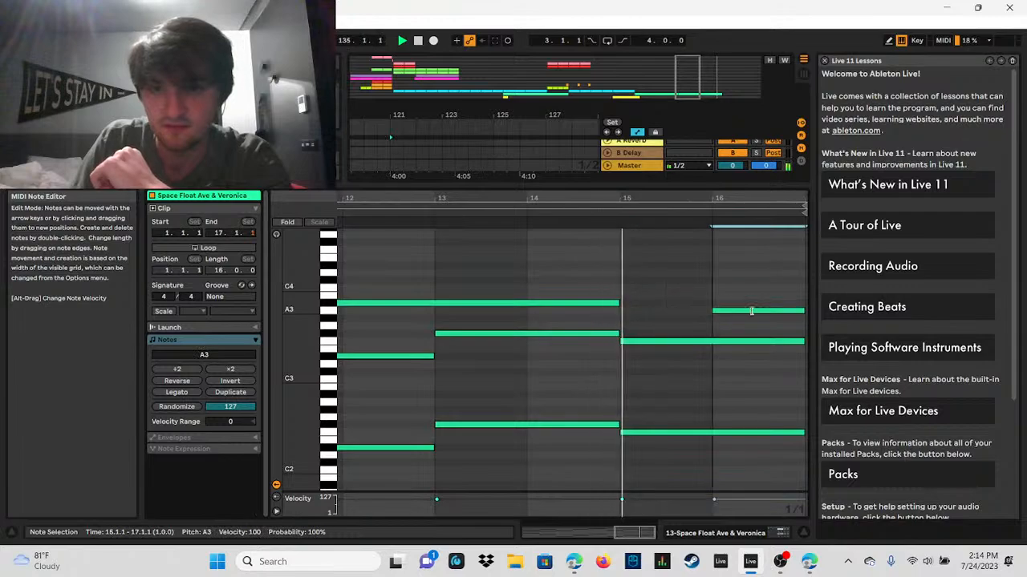
{"action": "left_click_drag", "start_coordinate": [617, 303], "coordinate": [710, 302]}
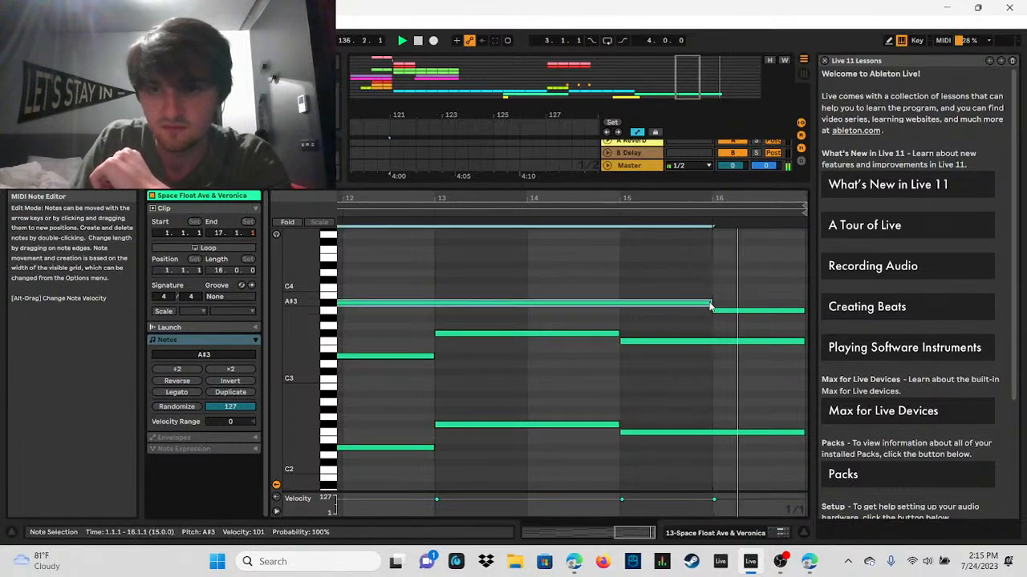
{"action": "left_click", "coordinate": [418, 43]}
Step: Return to the arrangement and duplicate bars 135 to 137 of the Space Float track directly after the clip's end
{"action": "double_click", "coordinate": [694, 184]}
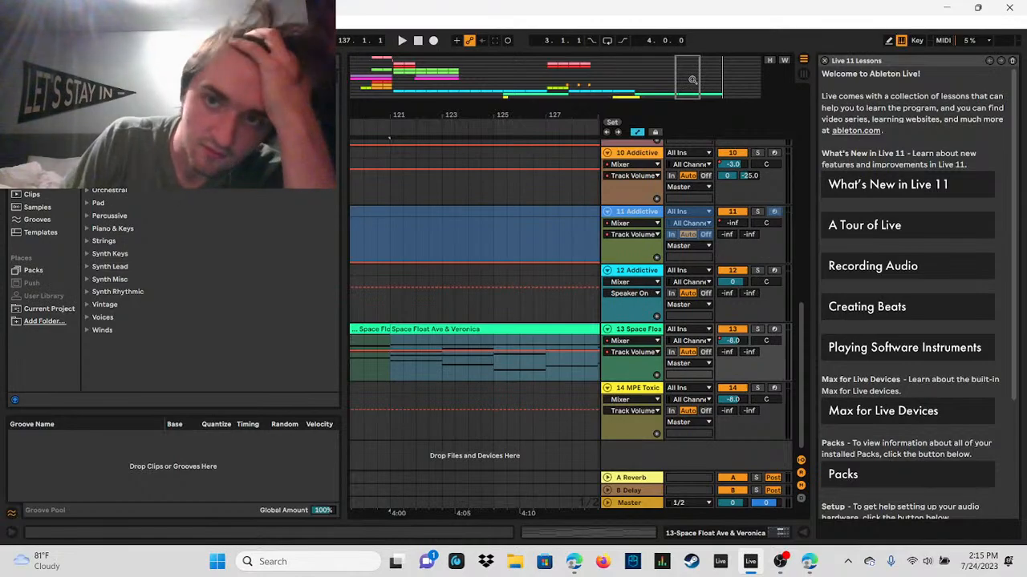
{"action": "left_click_drag", "start_coordinate": [687, 80], "coordinate": [721, 87]}
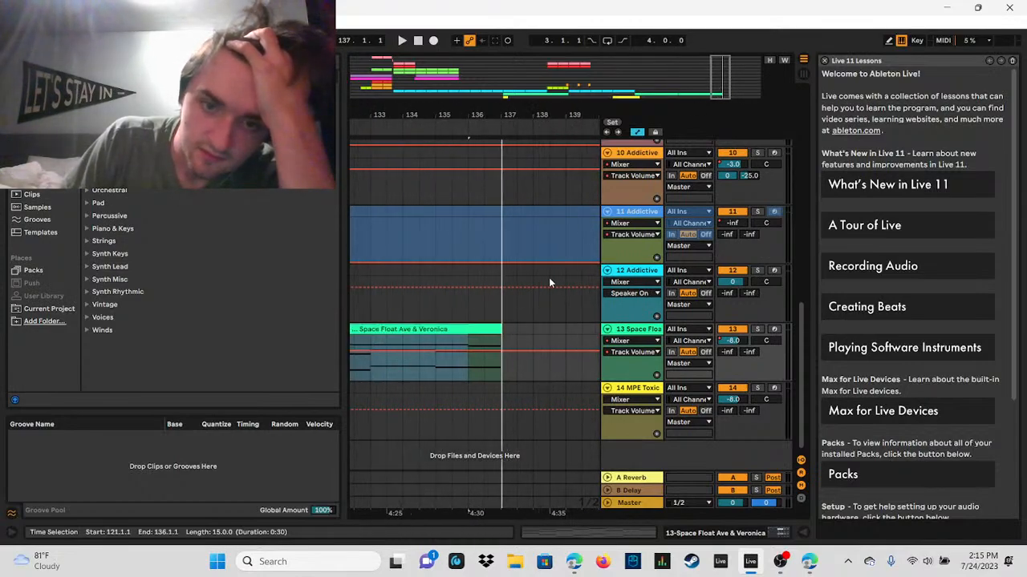
{"action": "left_click", "coordinate": [510, 327]}
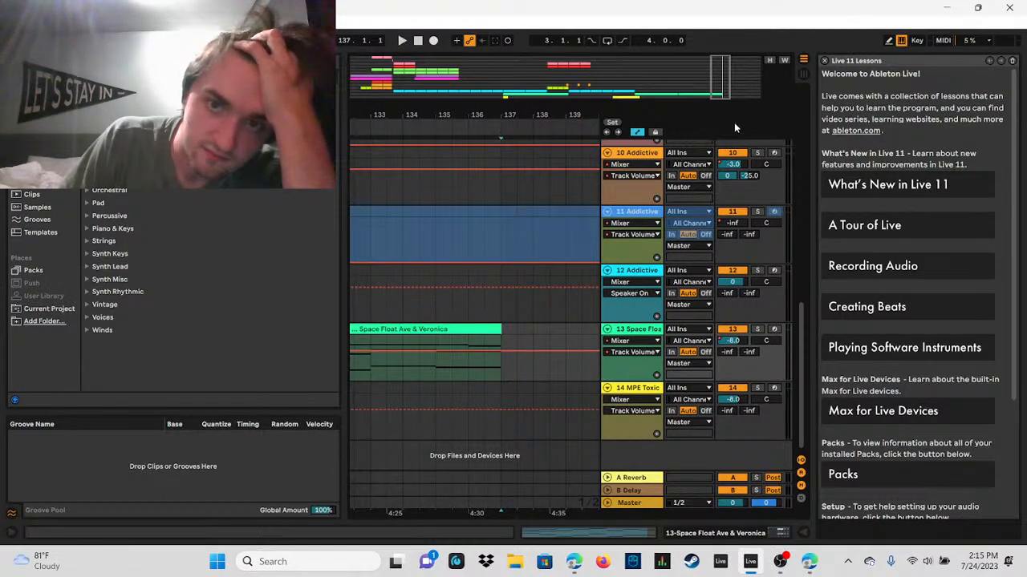
{"action": "left_click_drag", "start_coordinate": [719, 85], "coordinate": [719, 46]}
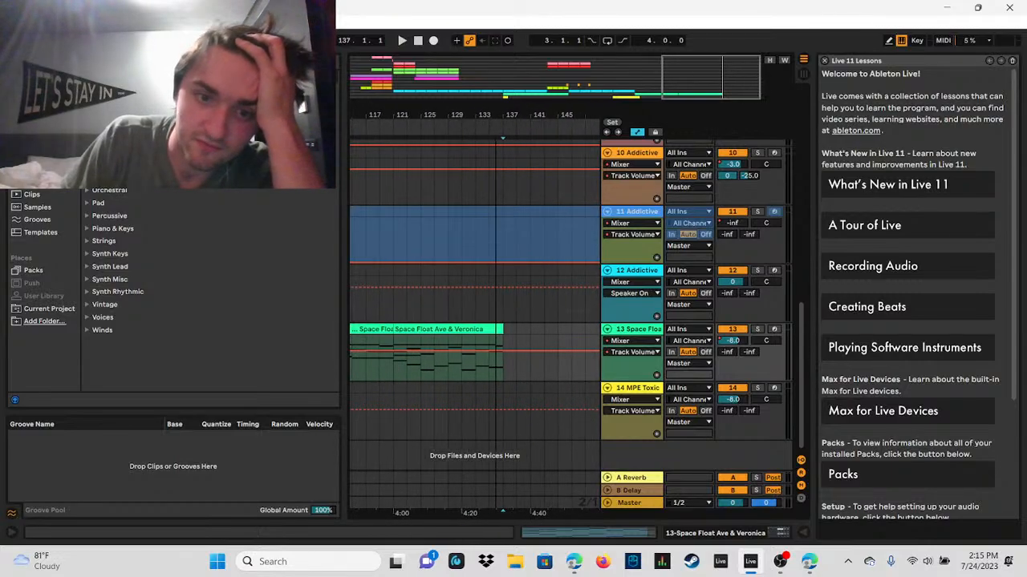
{"action": "left_click", "coordinate": [489, 343]}
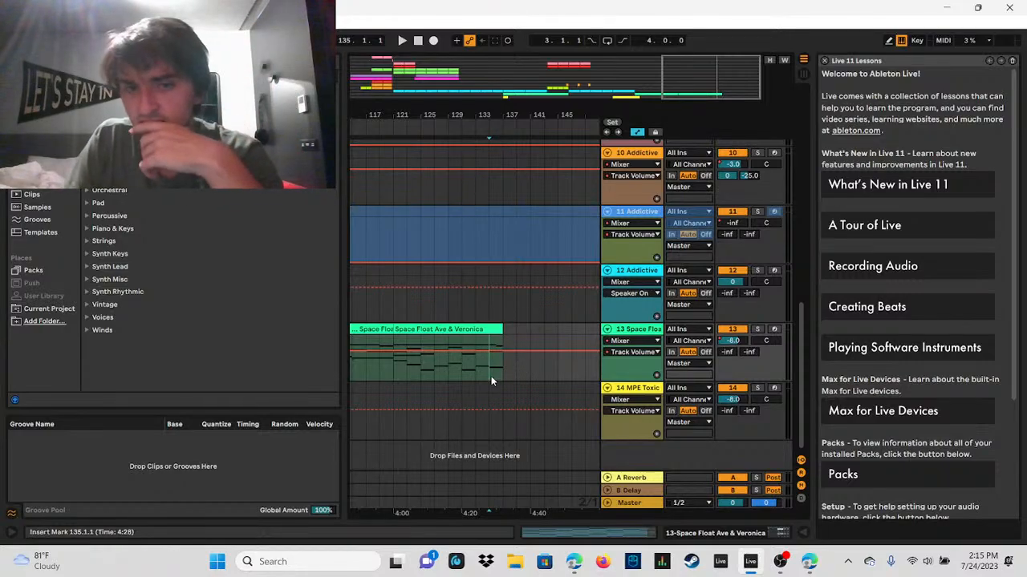
{"action": "right_click", "coordinate": [505, 329]}
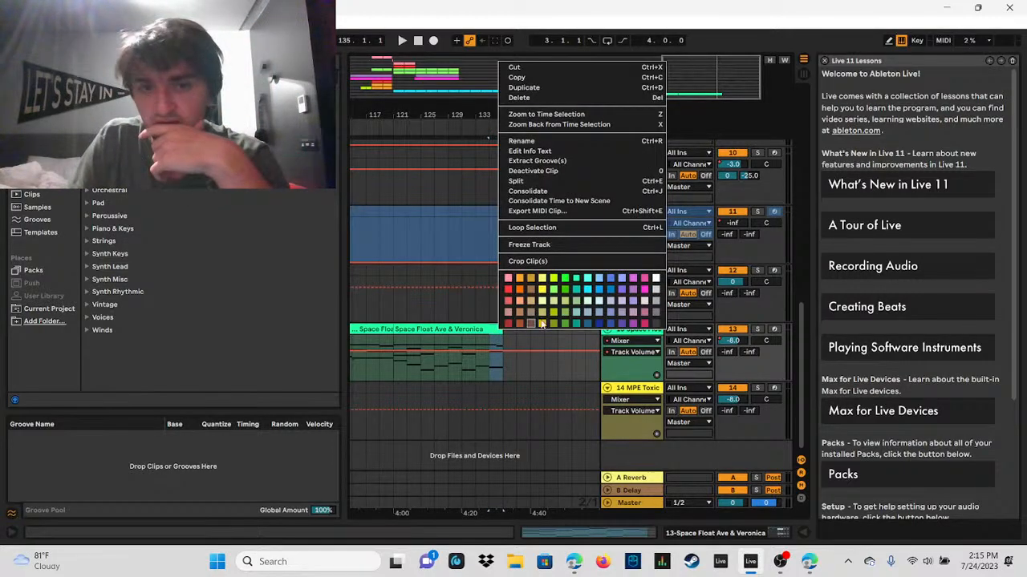
{"action": "left_click", "coordinate": [563, 88]}
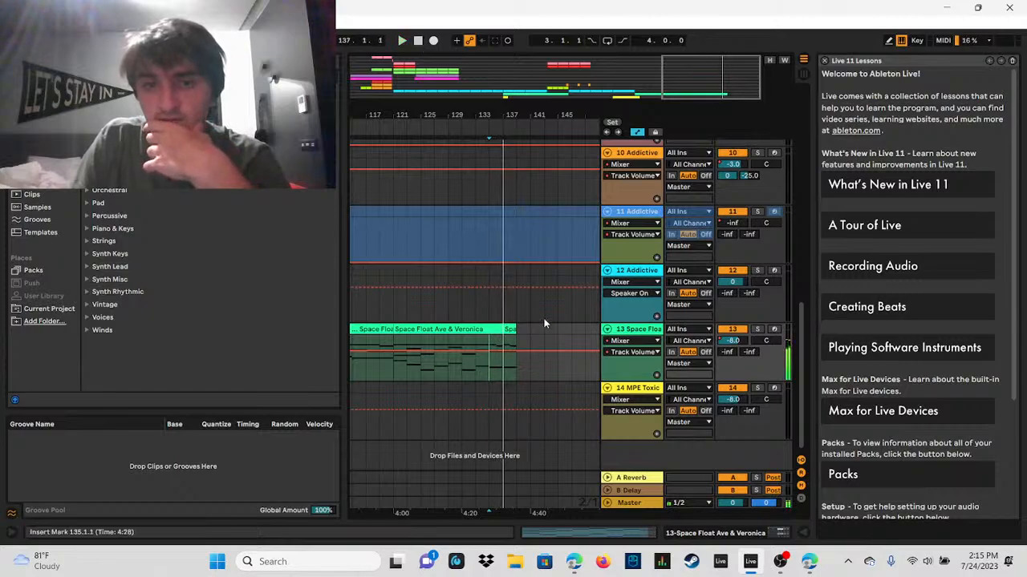
Step: Open the duplicated clip, raise its lowest note to F#2, and shorten that note to end at clip bar 16
{"action": "double_click", "coordinate": [508, 330]}
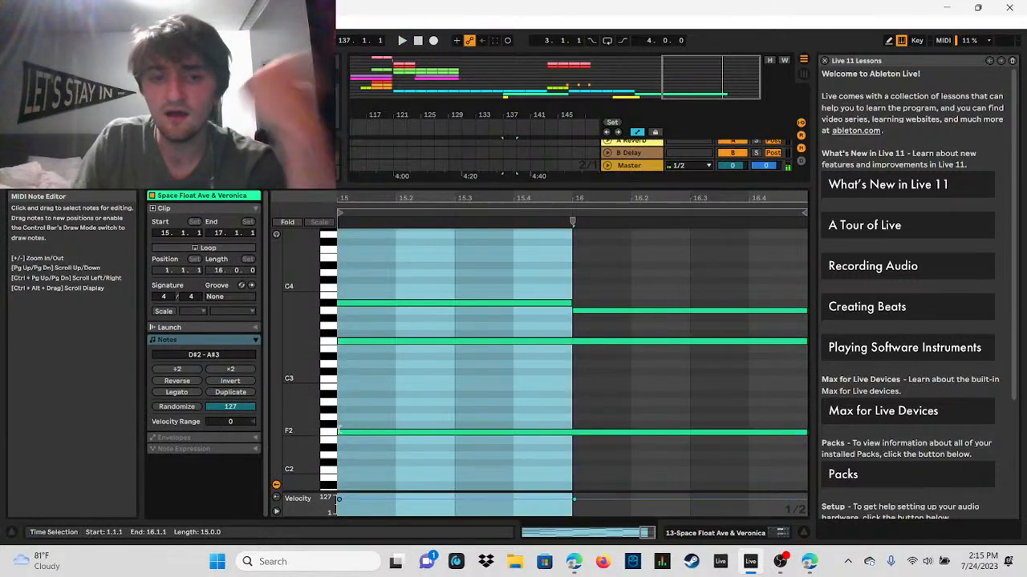
{"action": "left_click_drag", "start_coordinate": [348, 431], "coordinate": [351, 428]}
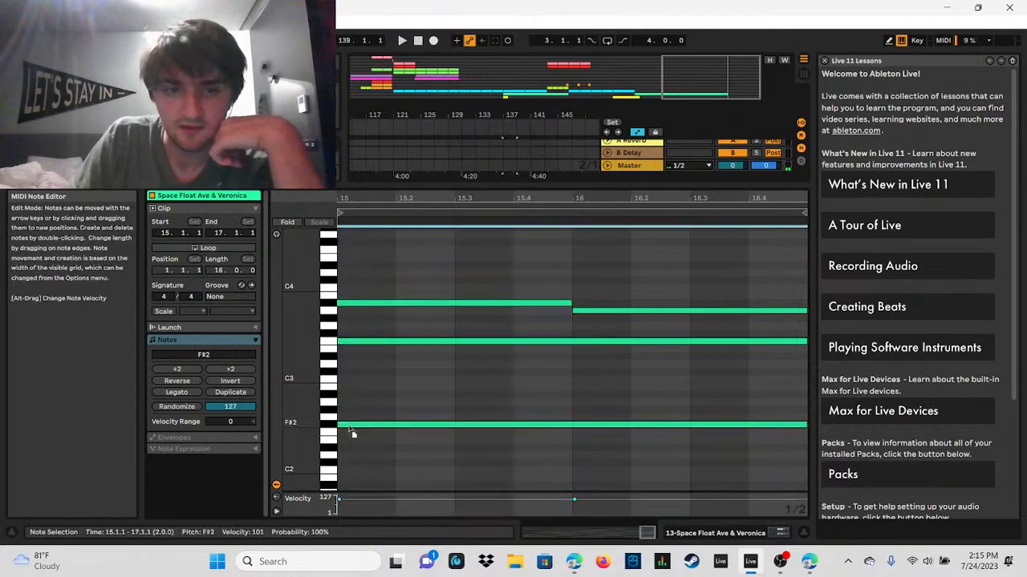
{"action": "left_click_drag", "start_coordinate": [805, 425], "coordinate": [606, 408]}
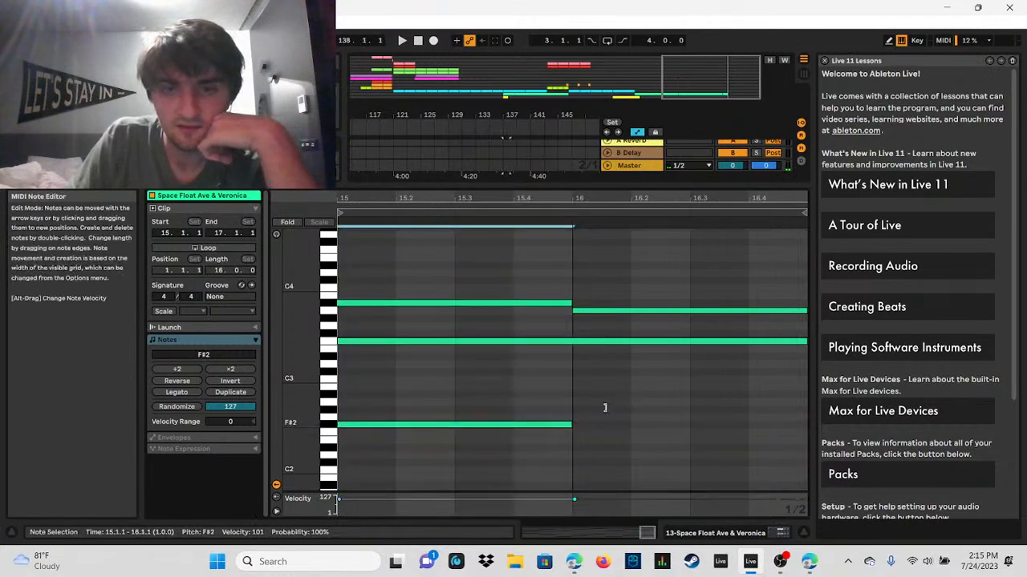
Step: Play the duplicated clip from bar 137, stop, and lower the shortened bass note to F2
{"action": "left_click", "coordinate": [402, 40]}
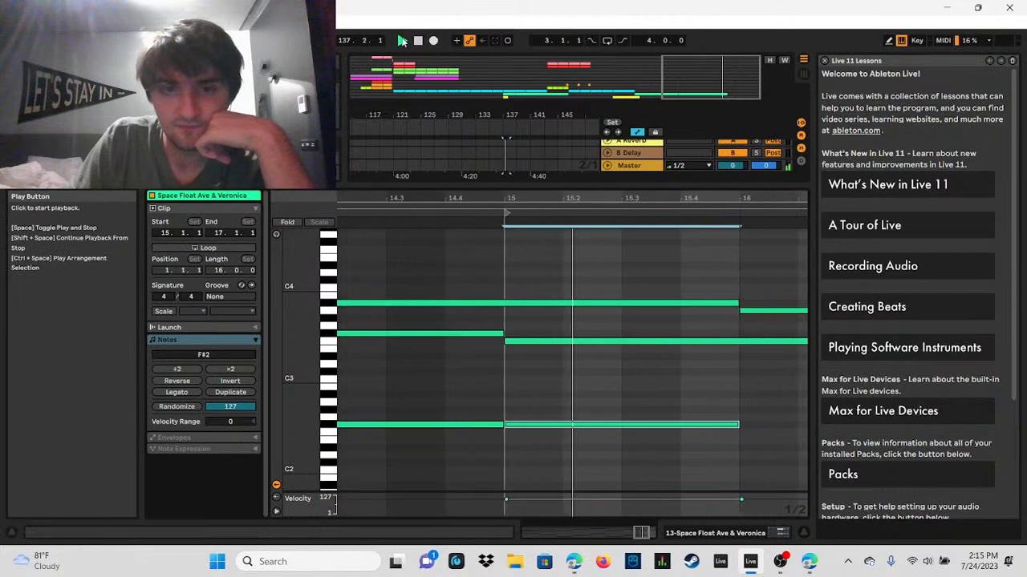
{"action": "left_click", "coordinate": [418, 41]}
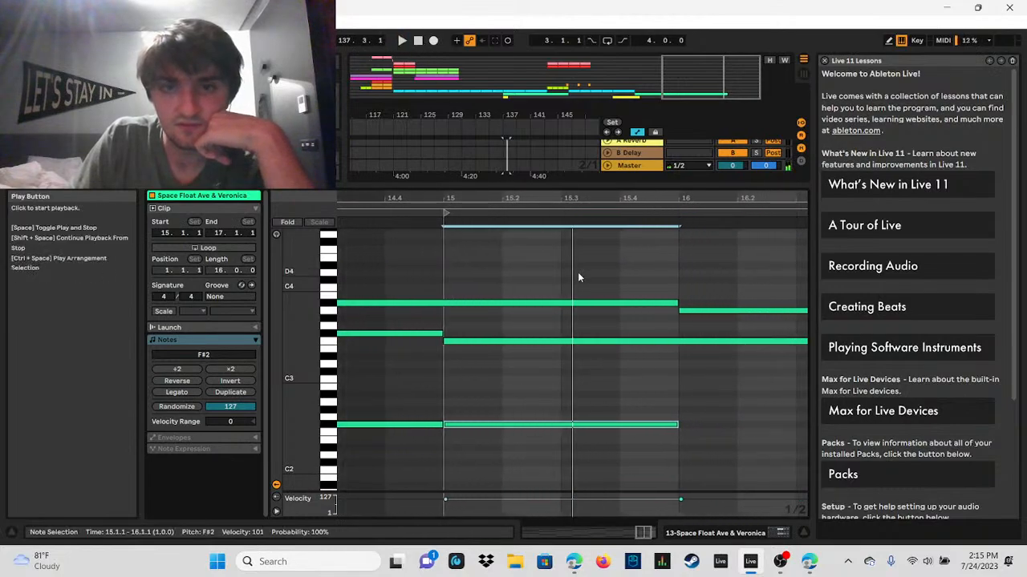
{"action": "left_click_drag", "start_coordinate": [632, 432], "coordinate": [568, 436]}
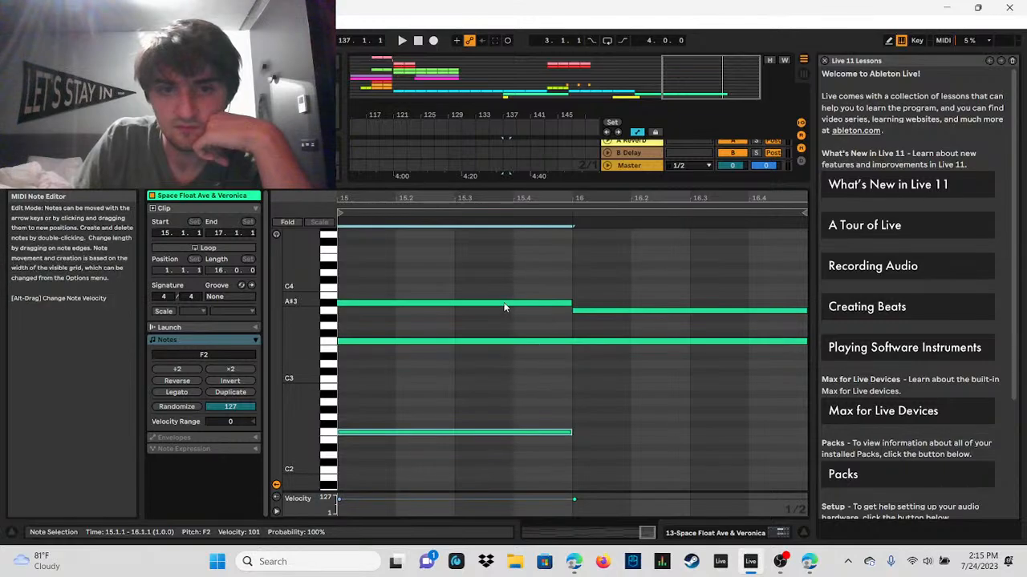
Step: Replace the F3 note with an F#3 note from clip bar 15 to 16, and play the result
{"action": "left_click", "coordinate": [499, 341]}
{"action": "left_click", "coordinate": [499, 342]}
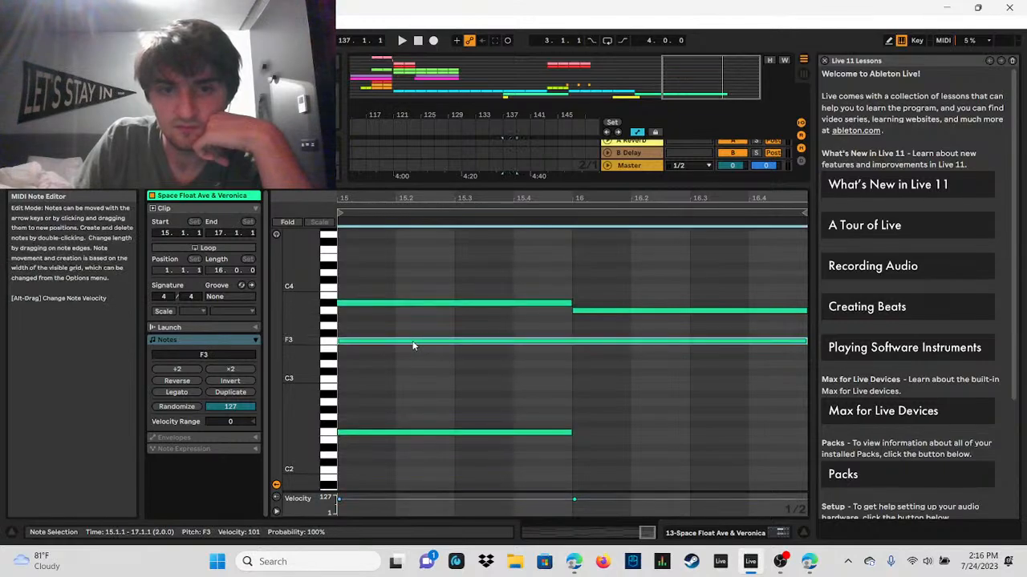
{"action": "key", "text": "Delete"}
{"action": "double_click", "coordinate": [361, 335]}
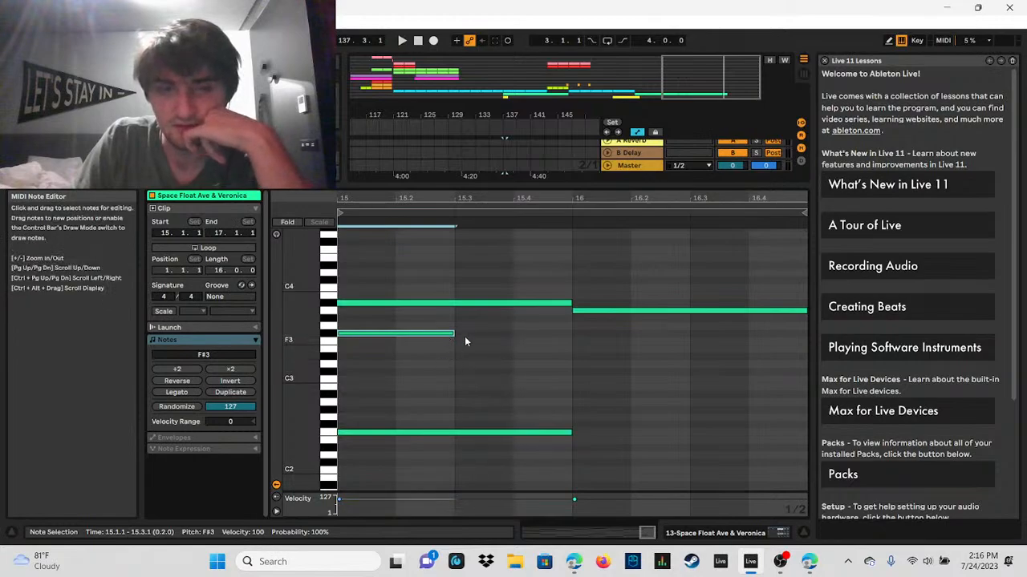
{"action": "left_click_drag", "start_coordinate": [454, 334], "coordinate": [572, 334]}
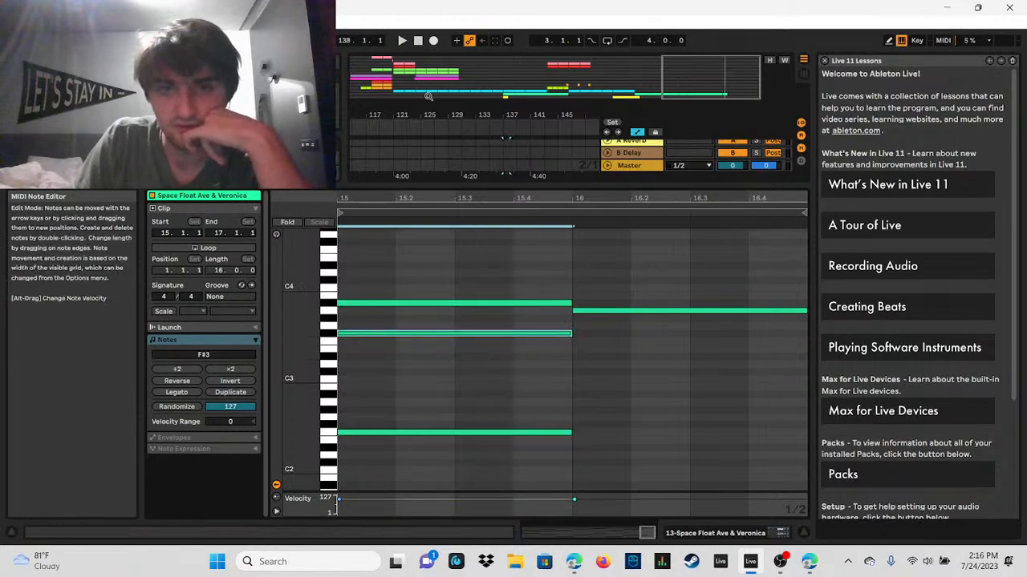
{"action": "left_click", "coordinate": [403, 41]}
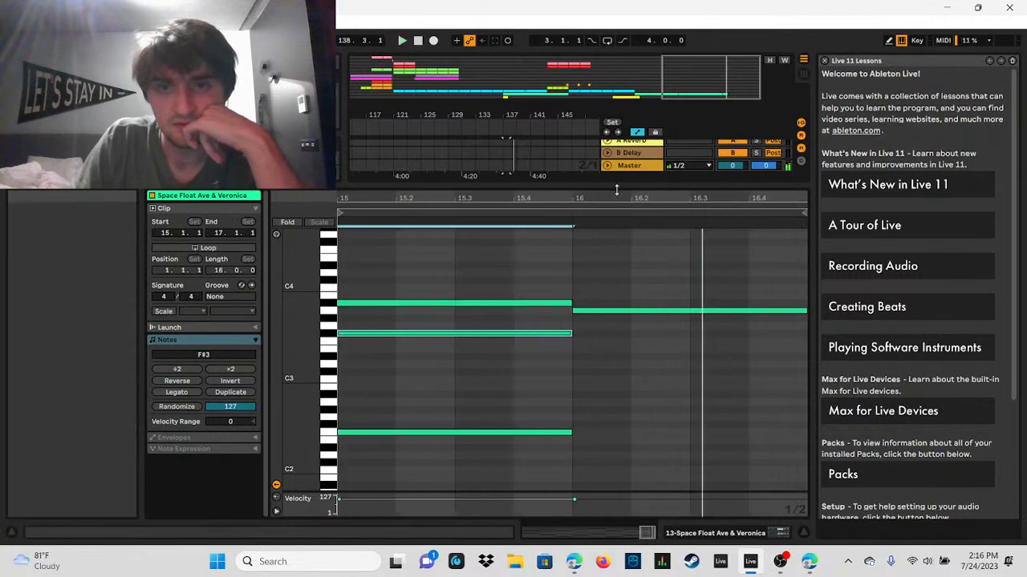
Step: Cut the short Space Float clip at bar 137, duplicate bars 133 to 137 of that track in its place, and stop playback
{"action": "left_click_drag", "start_coordinate": [632, 186], "coordinate": [632, 334]}
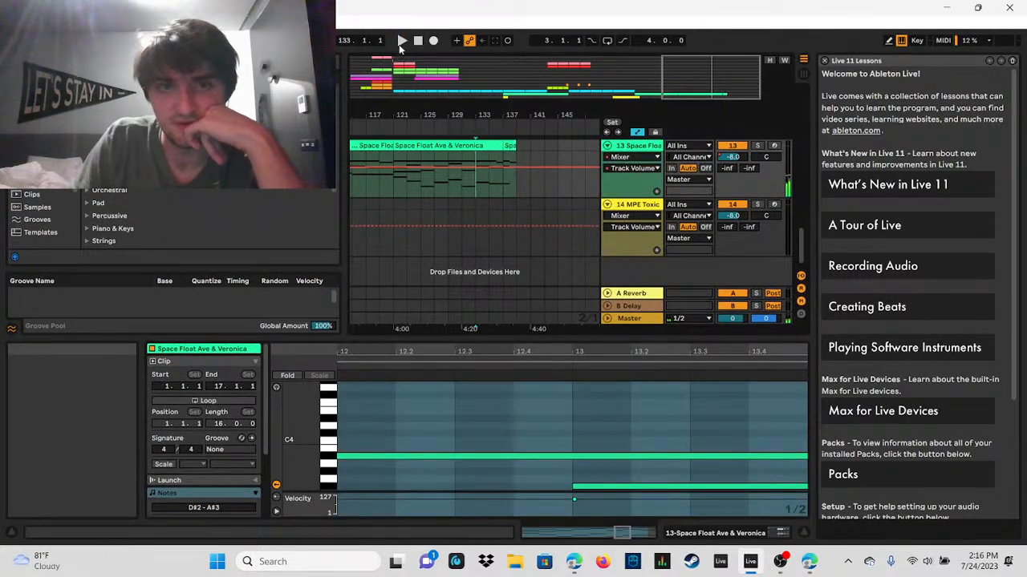
{"action": "right_click", "coordinate": [510, 148]}
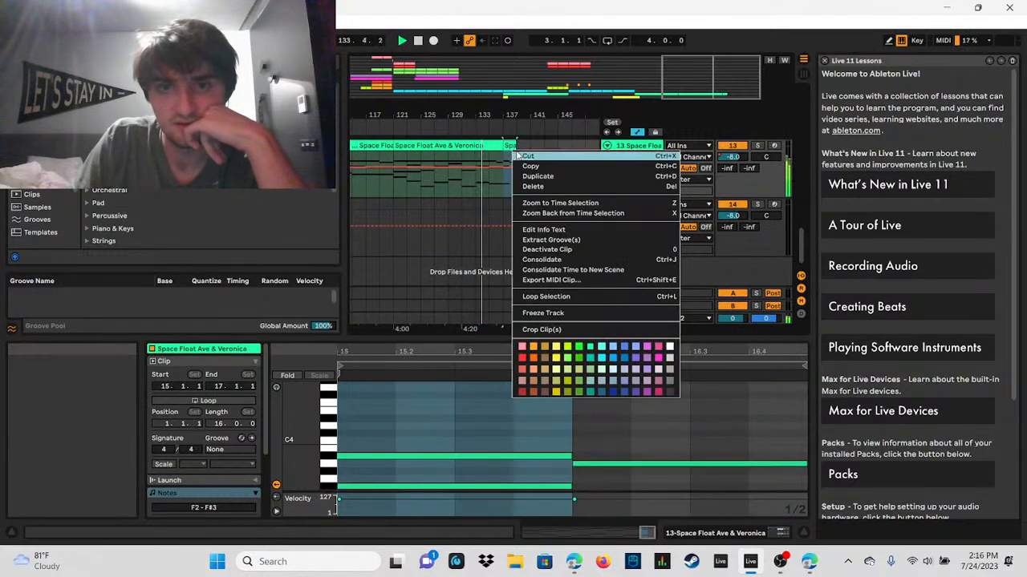
{"action": "left_click", "coordinate": [527, 157]}
{"action": "left_click_drag", "start_coordinate": [480, 194], "coordinate": [503, 148]}
{"action": "scroll", "coordinate": [503, 148], "scroll_direction": "up", "scroll_amount": 1}
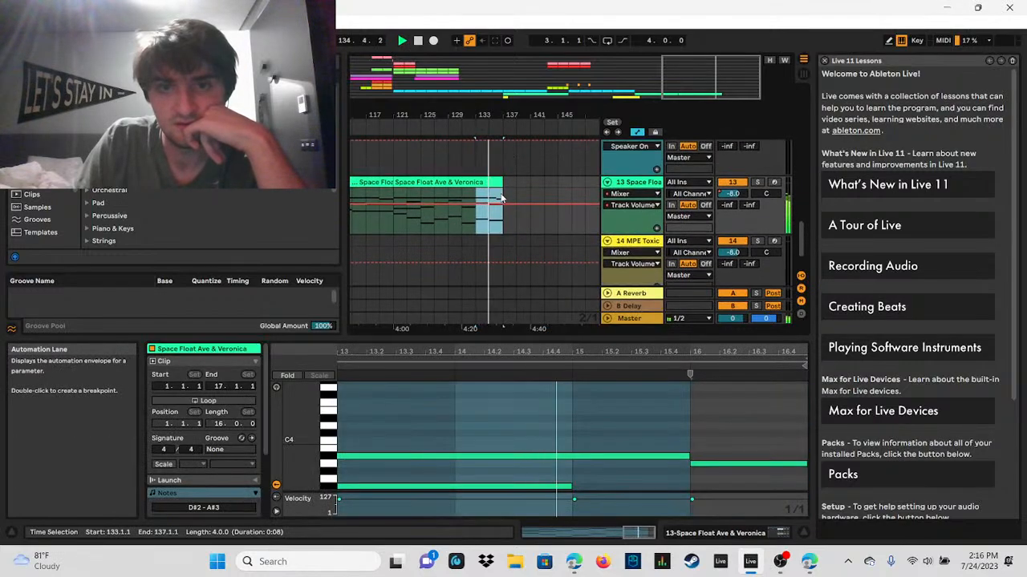
{"action": "key", "text": "ctrl+v"}
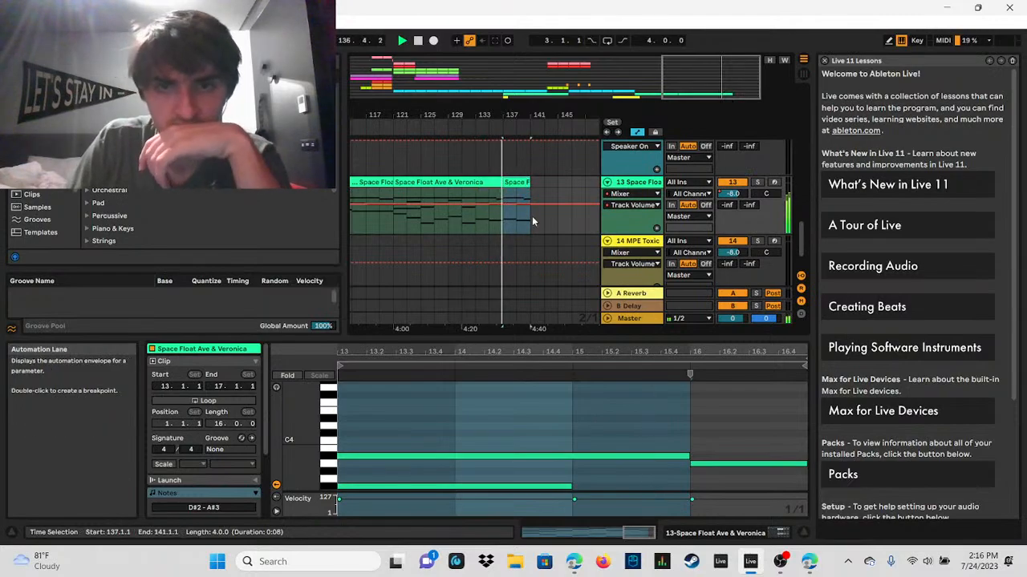
{"action": "left_click", "coordinate": [417, 41]}
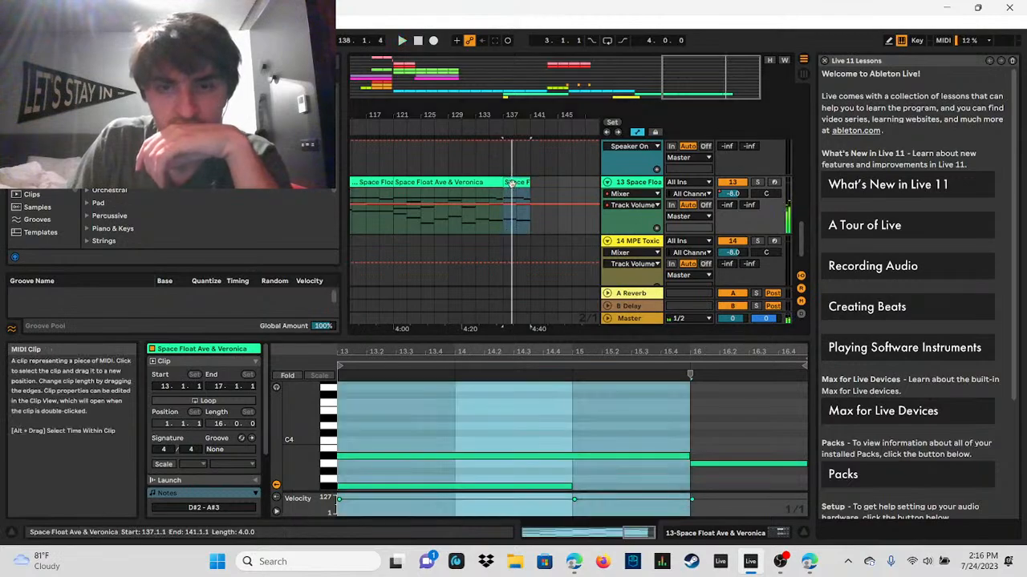
Step: In the duplicated clip, replace the long A#3 note with one from clip bar 13 to 17, and play the result
{"action": "left_click_drag", "start_coordinate": [482, 339], "coordinate": [482, 157]}
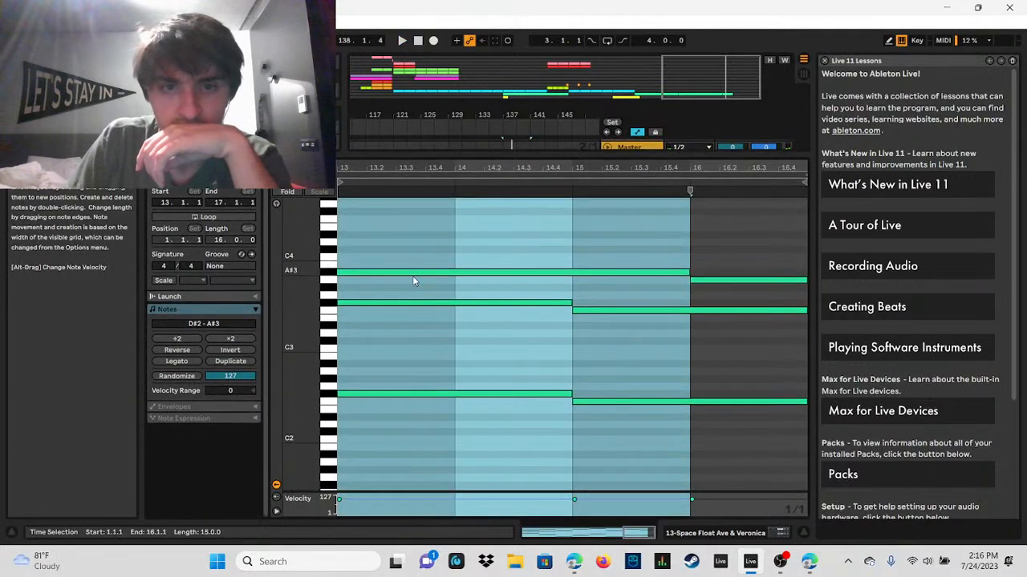
{"action": "left_click_drag", "start_coordinate": [416, 279], "coordinate": [505, 274]}
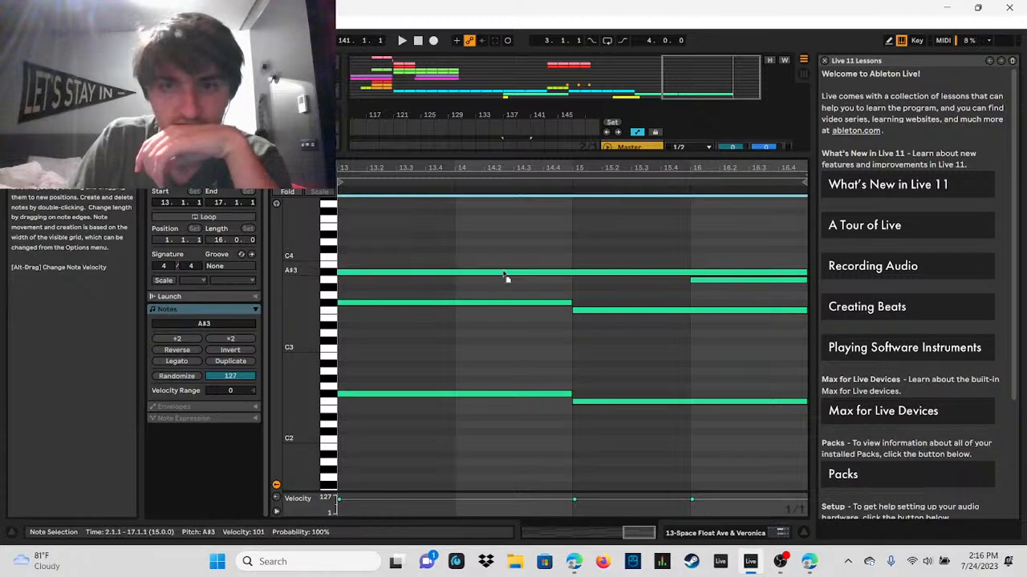
{"action": "left_click_drag", "start_coordinate": [545, 167], "coordinate": [544, 120]}
{"action": "left_click_drag", "start_coordinate": [742, 169], "coordinate": [745, 170]}
{"action": "double_click", "coordinate": [724, 274]}
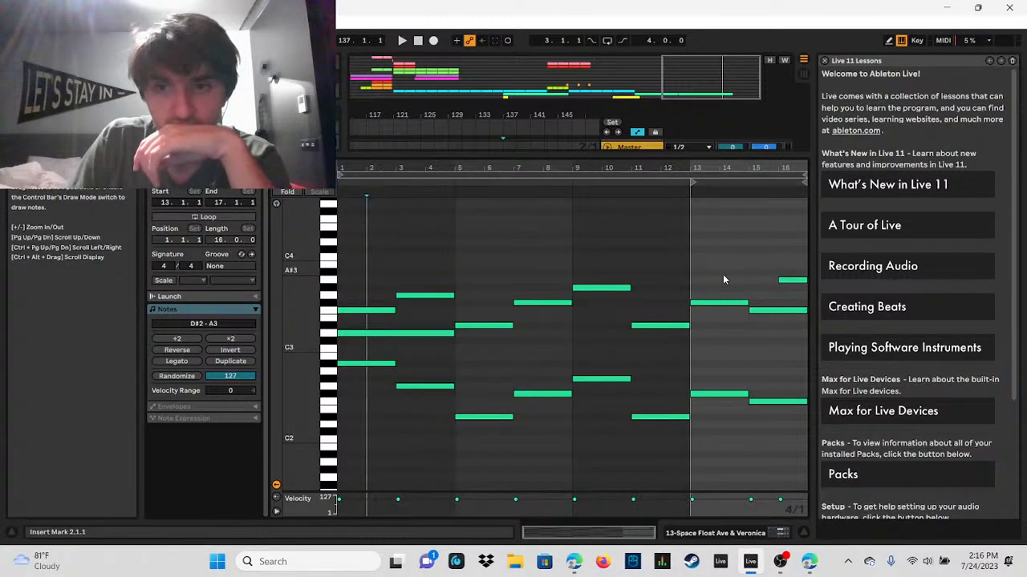
{"action": "double_click", "coordinate": [722, 272]}
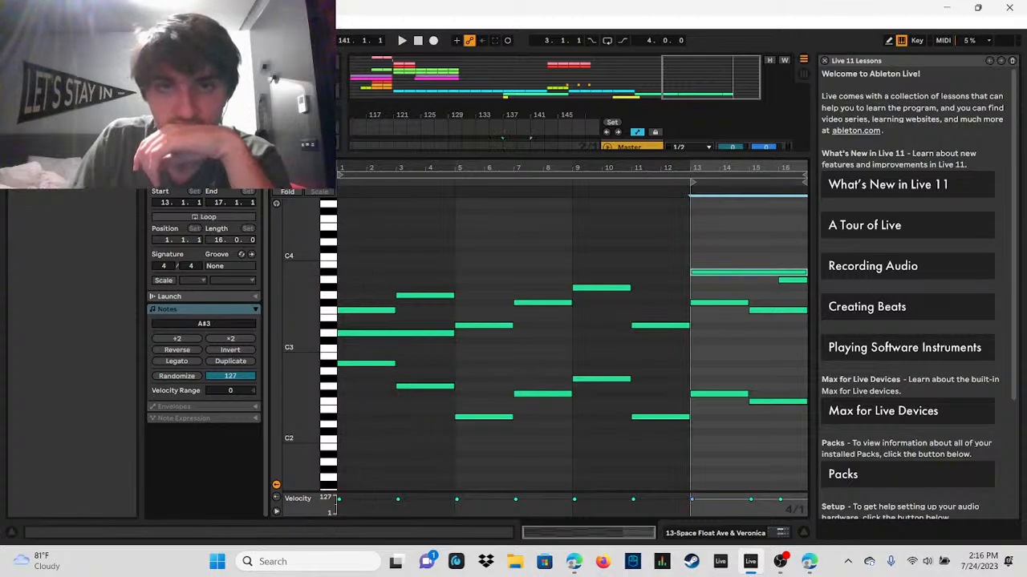
{"action": "left_click", "coordinate": [402, 40]}
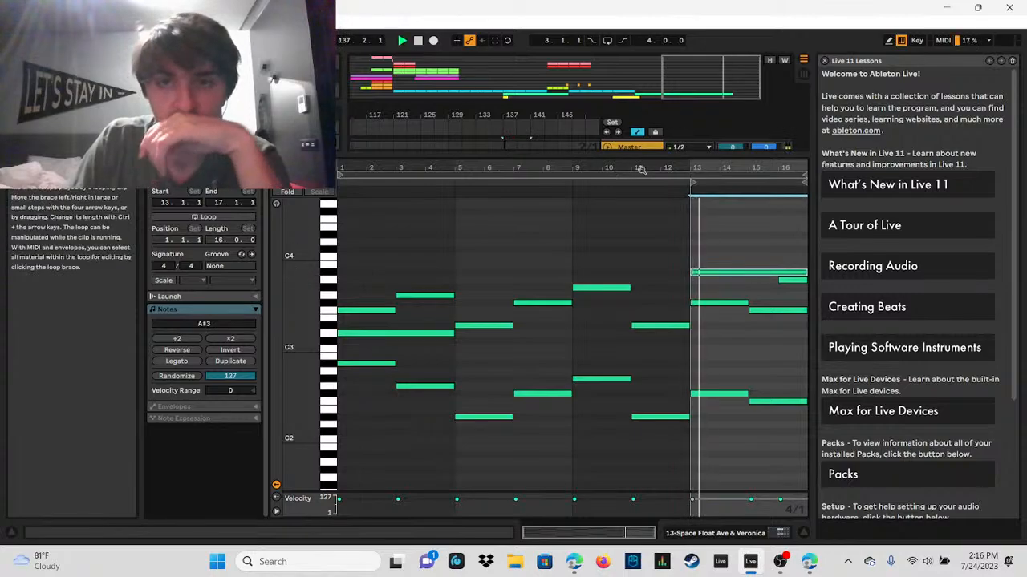
Step: Return to the arrangement and audition the Space Float ending from several start points, including bars 105 and 121
{"action": "left_click_drag", "start_coordinate": [676, 158], "coordinate": [710, 342]}
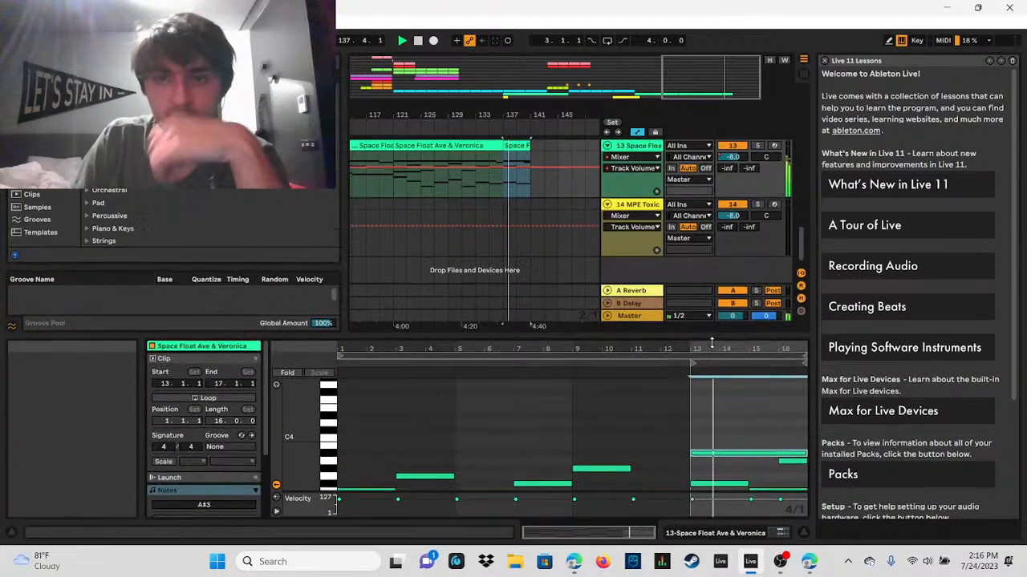
{"action": "left_click", "coordinate": [481, 190]}
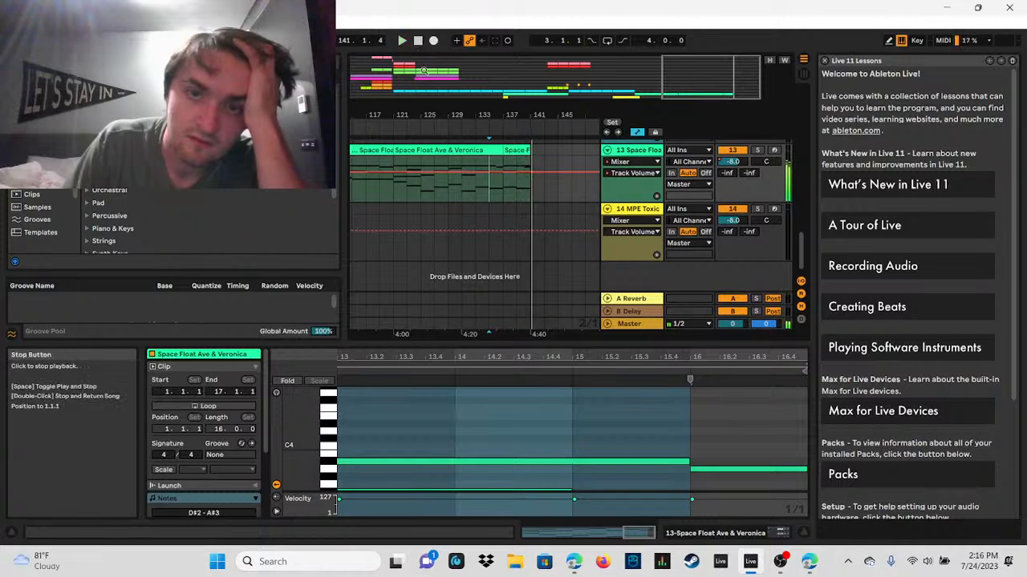
{"action": "left_click", "coordinate": [436, 187]}
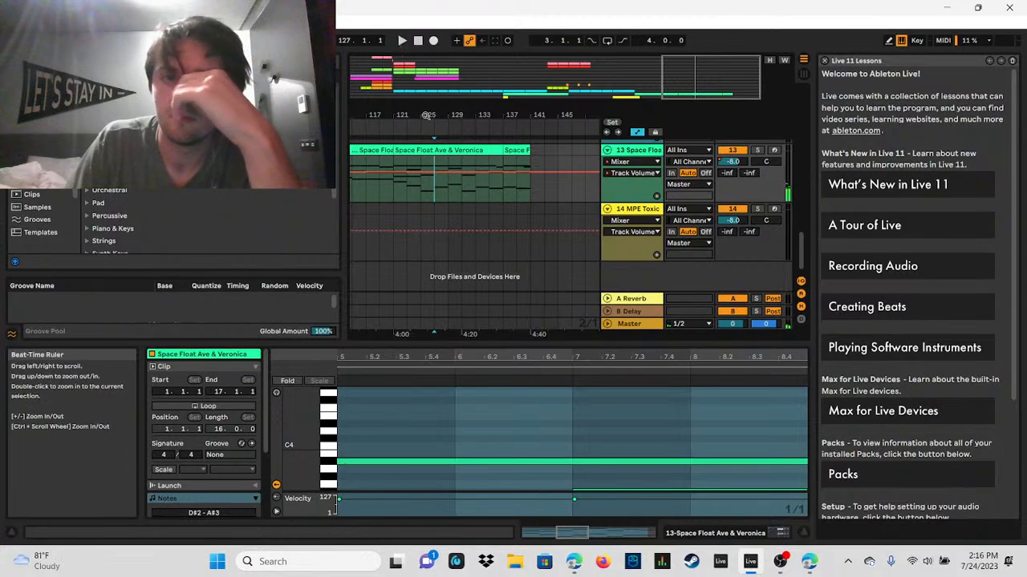
{"action": "left_click", "coordinate": [539, 163]}
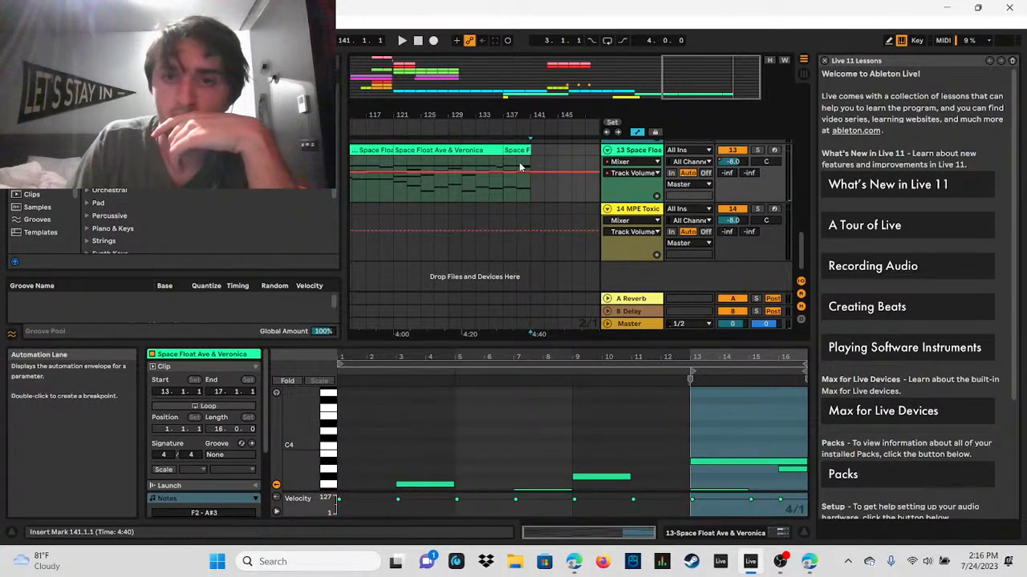
{"action": "mouse_move", "coordinate": [687, 82]}
{"action": "left_mouse_down"}
{"action": "mouse_move", "coordinate": [687, 61]}
{"action": "mouse_move", "coordinate": [692, 74]}
{"action": "left_mouse_up"}
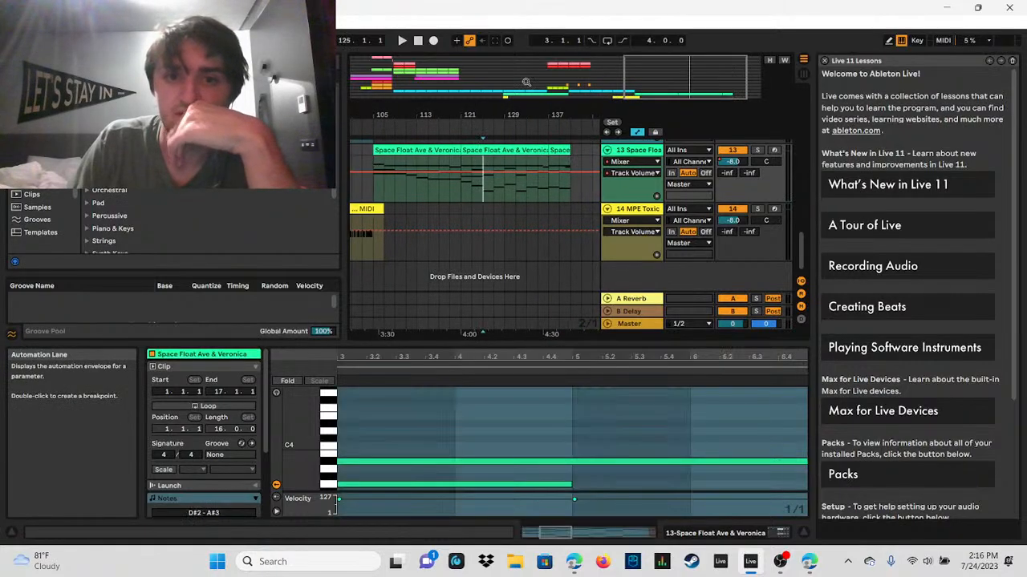
{"action": "left_click", "coordinate": [402, 40]}
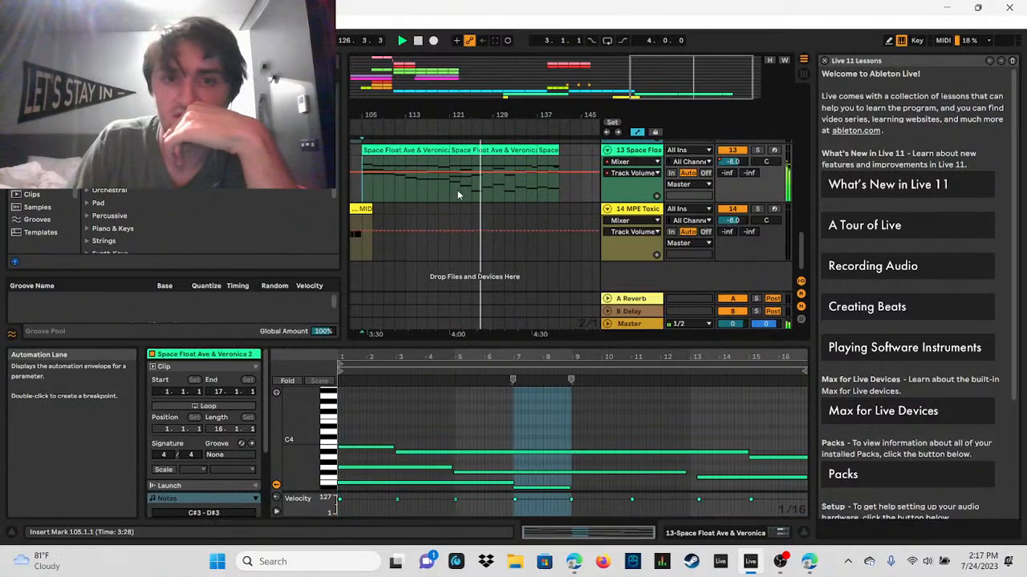
{"action": "left_click", "coordinate": [402, 41]}
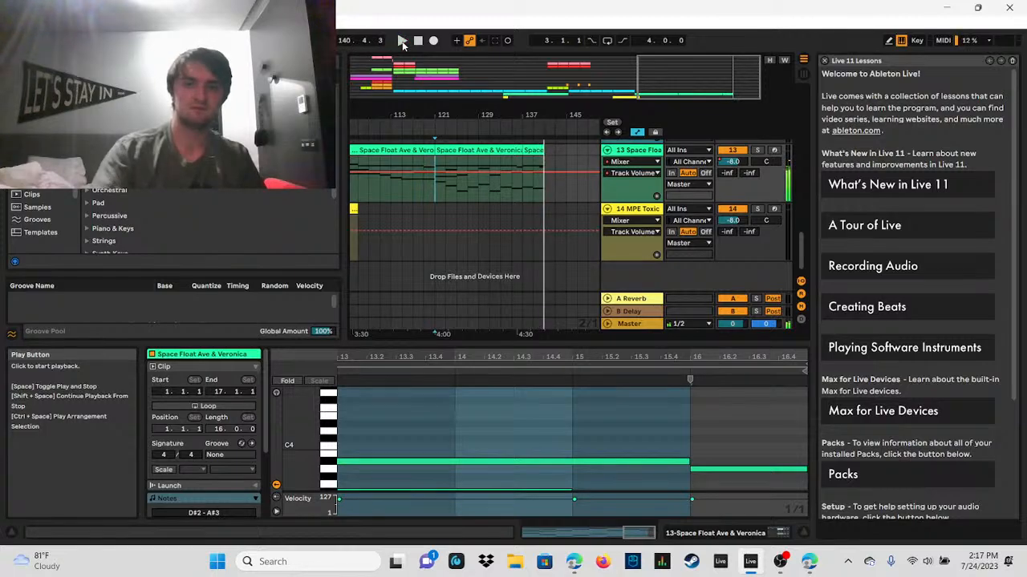
Step: Find the earlier Addictive Drums section starting at bar 57 and play it briefly
{"action": "left_click", "coordinate": [545, 166]}
{"action": "mouse_move", "coordinate": [478, 115]}
{"action": "left_mouse_down"}
{"action": "mouse_move", "coordinate": [478, 99]}
{"action": "mouse_move", "coordinate": [494, 109]}
{"action": "mouse_move", "coordinate": [460, 111]}
{"action": "mouse_move", "coordinate": [460, 124]}
{"action": "mouse_move", "coordinate": [472, 107]}
{"action": "left_mouse_up"}
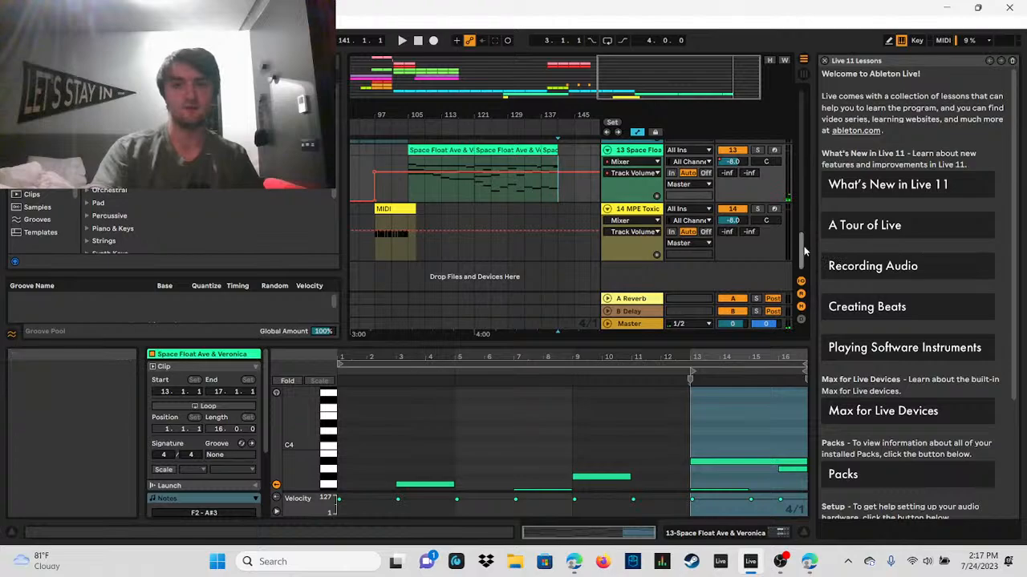
{"action": "left_click_drag", "start_coordinate": [804, 252], "coordinate": [802, 231]}
{"action": "left_click_drag", "start_coordinate": [684, 80], "coordinate": [531, 82]}
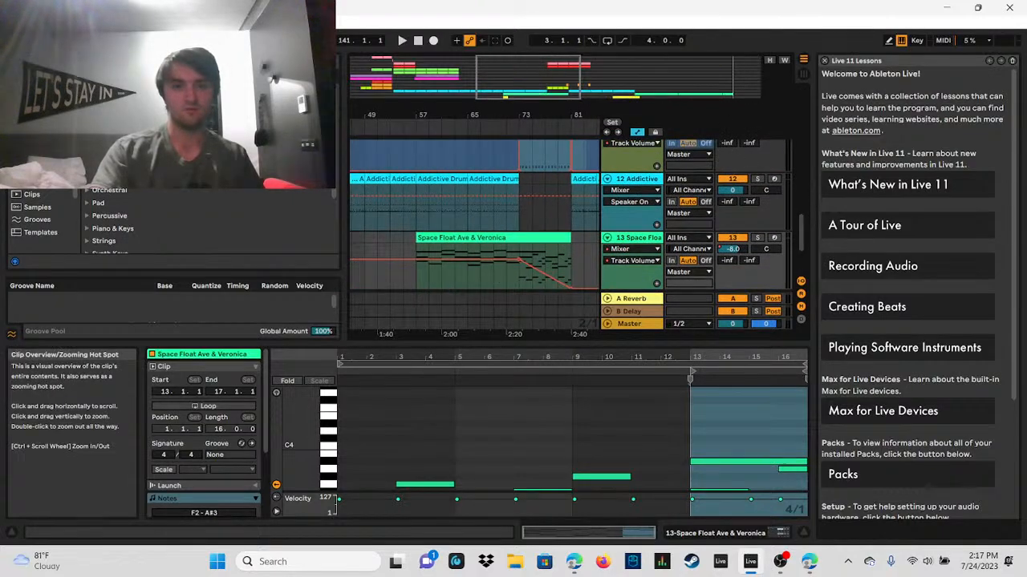
{"action": "left_click", "coordinate": [425, 210]}
{"action": "left_click", "coordinate": [402, 41]}
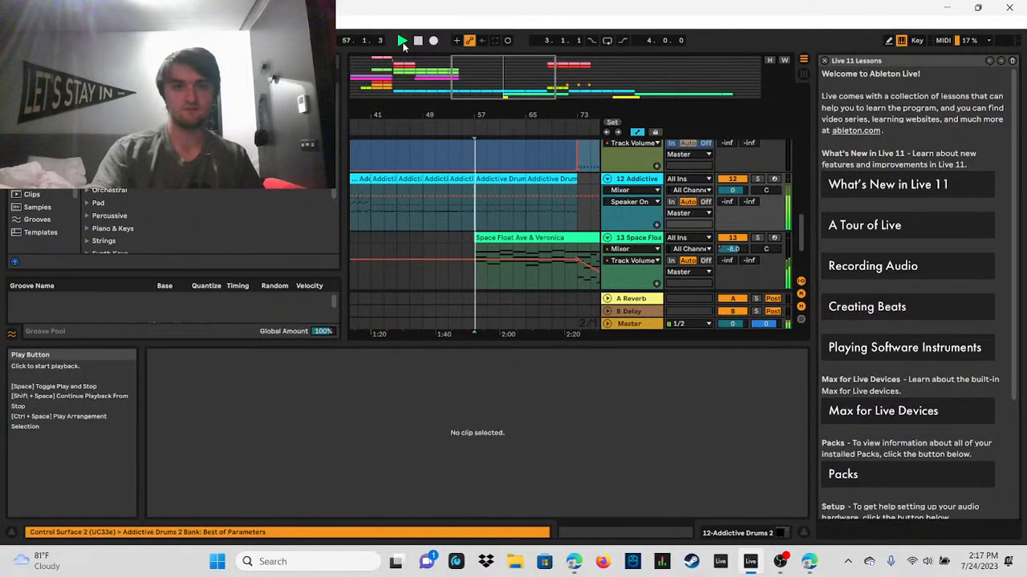
{"action": "key", "text": "space"}
Step: Copy bars 57 to 73 of the Addictive Drums track and paste them at bar 121
{"action": "left_click_drag", "start_coordinate": [474, 205], "coordinate": [574, 204]}
{"action": "right_click", "coordinate": [508, 180]}
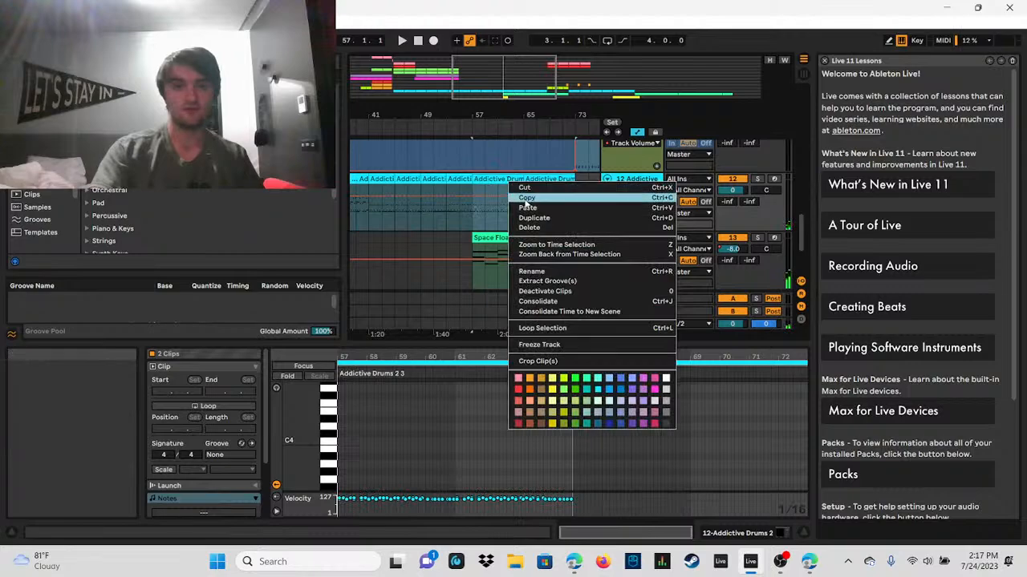
{"action": "left_click", "coordinate": [526, 198]}
{"action": "left_click_drag", "start_coordinate": [513, 78], "coordinate": [706, 78]}
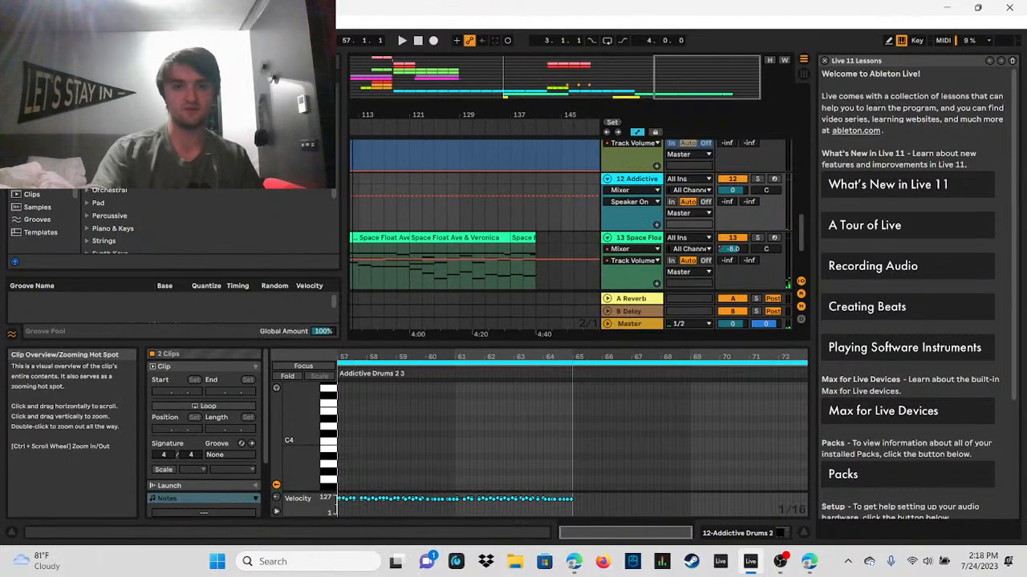
{"action": "left_click", "coordinate": [416, 218]}
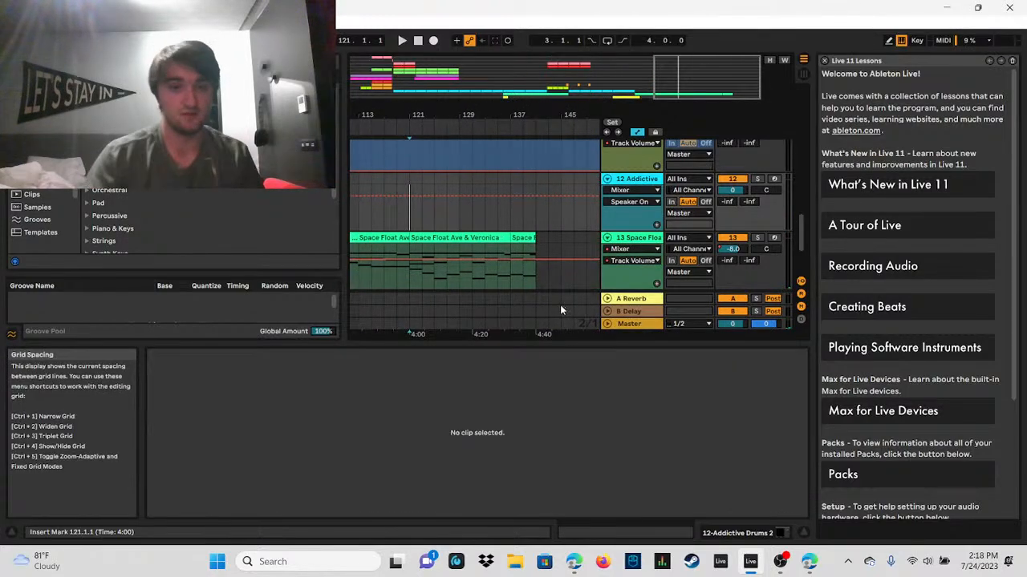
{"action": "key", "text": "ctrl+v"}
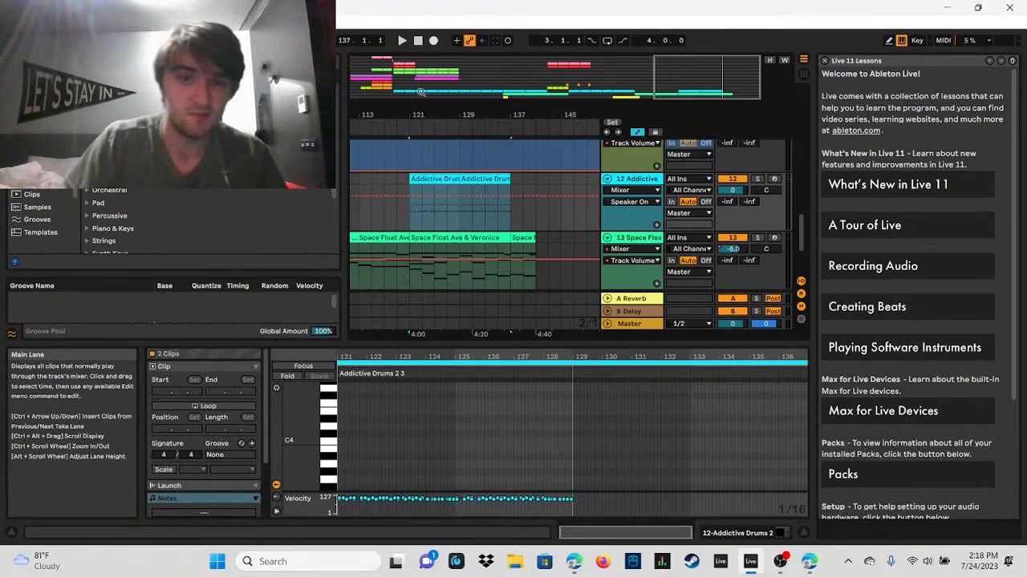
Step: Play the pasted drums from bar 121 and duplicate bars 133 to 137 of the Addictive Drums track directly after them
{"action": "left_click", "coordinate": [403, 40]}
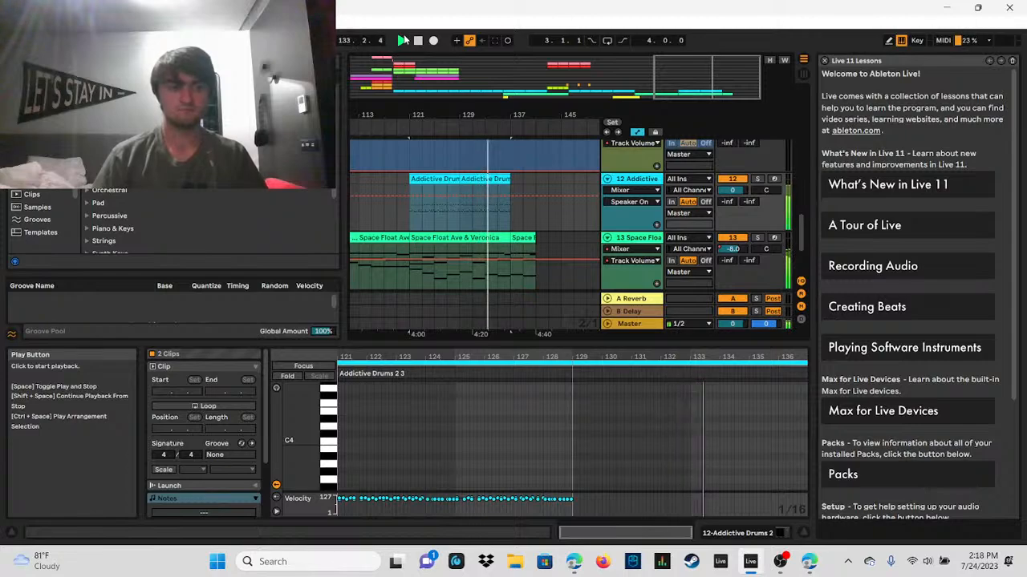
{"action": "left_click_drag", "start_coordinate": [494, 207], "coordinate": [554, 184]}
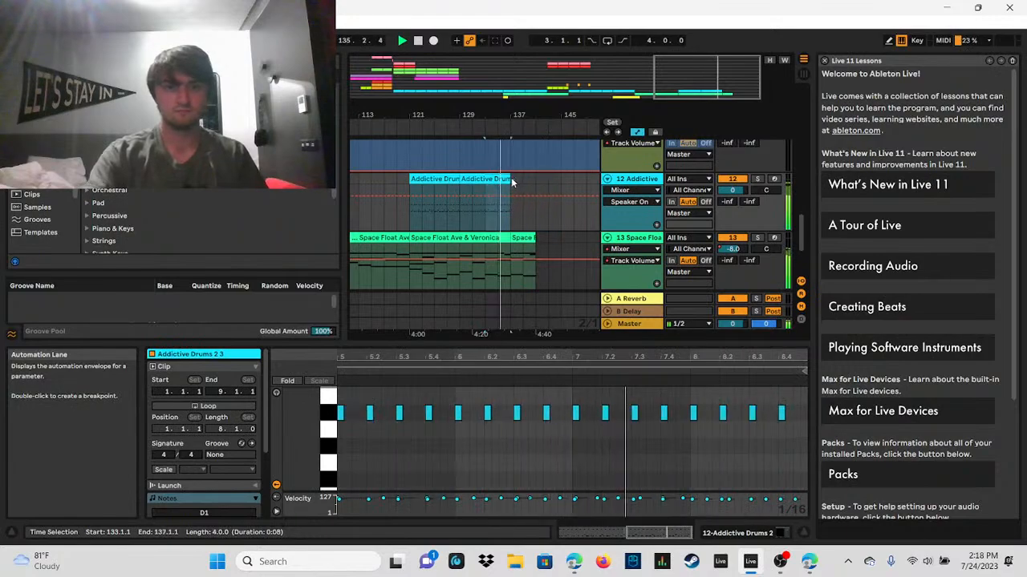
{"action": "key", "text": "ctrl+d"}
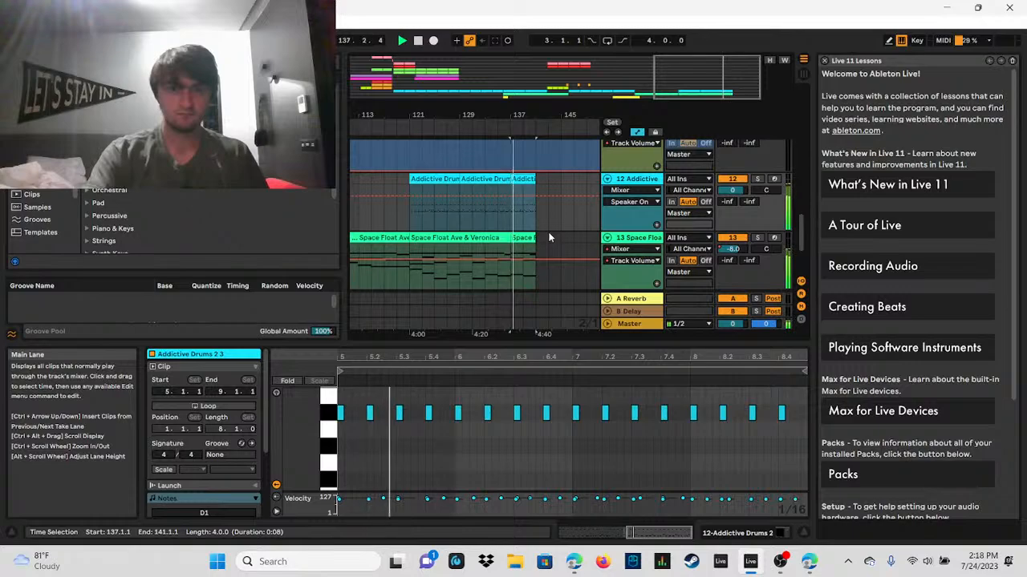
Step: Look over the whole arrangement and the closing drum and Space Float clips from bar 121 onward
{"action": "mouse_move", "coordinate": [718, 66]}
{"action": "left_mouse_down"}
{"action": "mouse_move", "coordinate": [719, 87]}
{"action": "mouse_move", "coordinate": [709, 61]}
{"action": "left_mouse_up"}
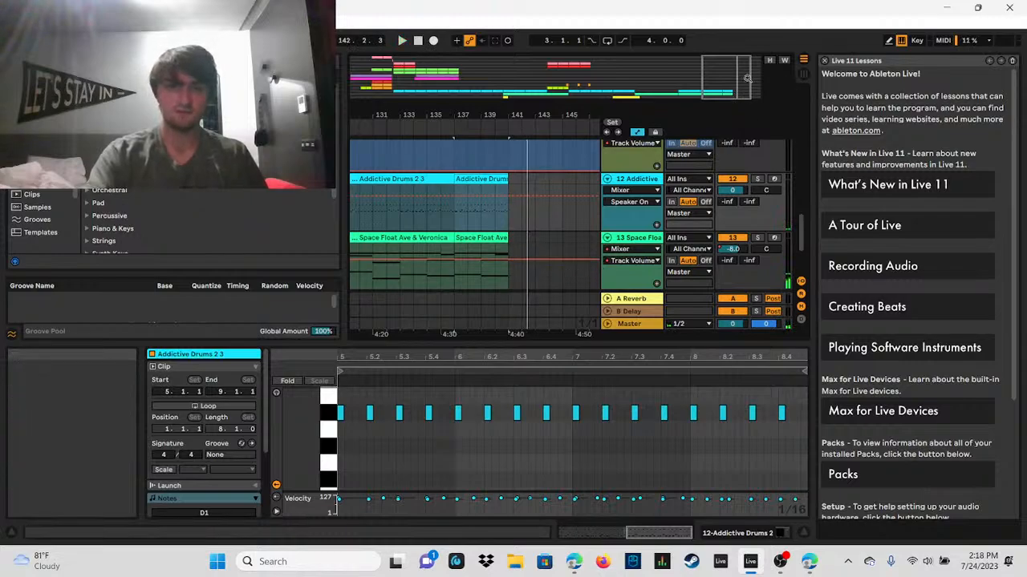
{"action": "left_click_drag", "start_coordinate": [746, 80], "coordinate": [746, 58]}
{"action": "key", "text": "minus"}
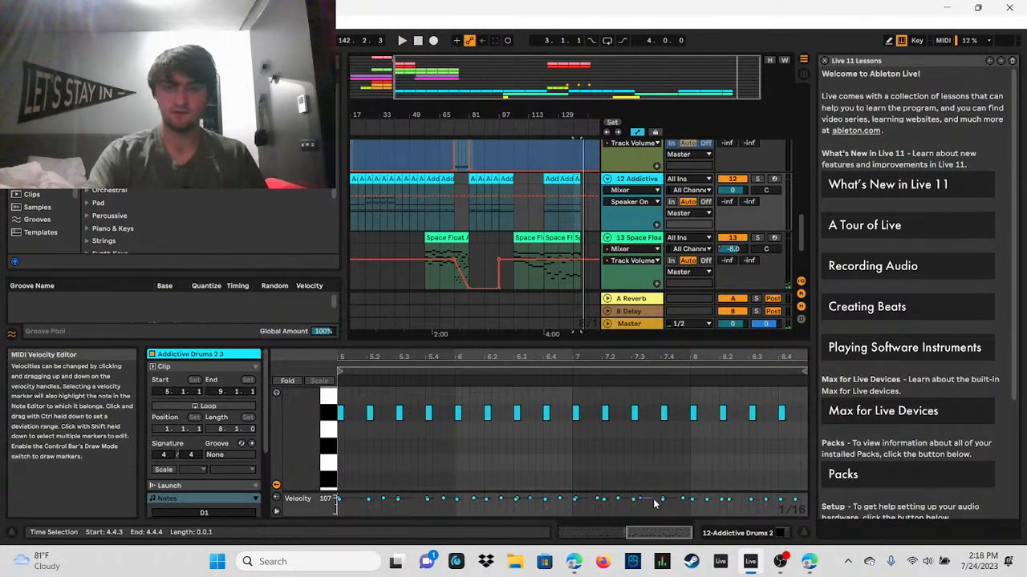
{"action": "double_click", "coordinate": [531, 72]}
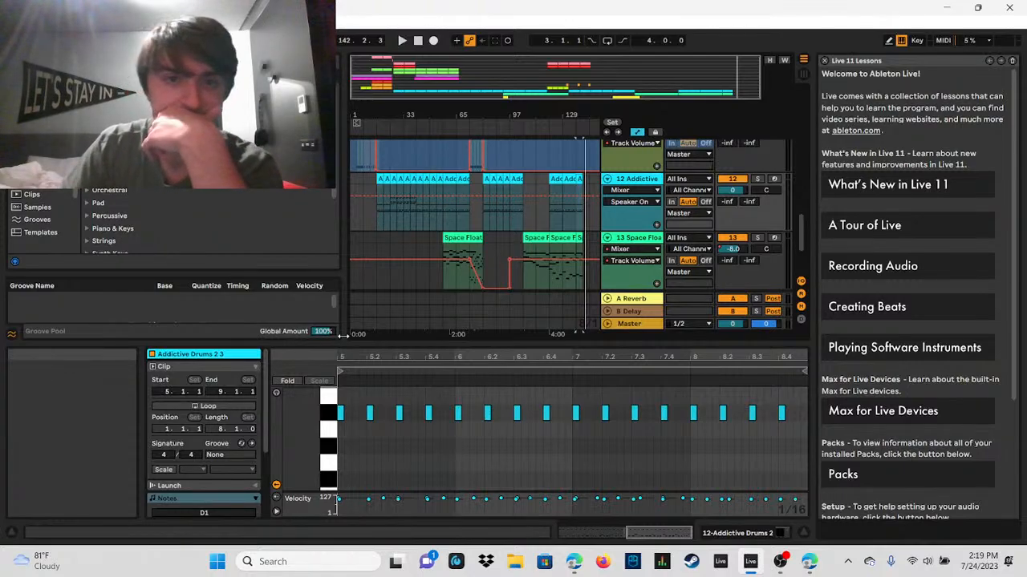
{"action": "left_click_drag", "start_coordinate": [561, 72], "coordinate": [607, 126]}
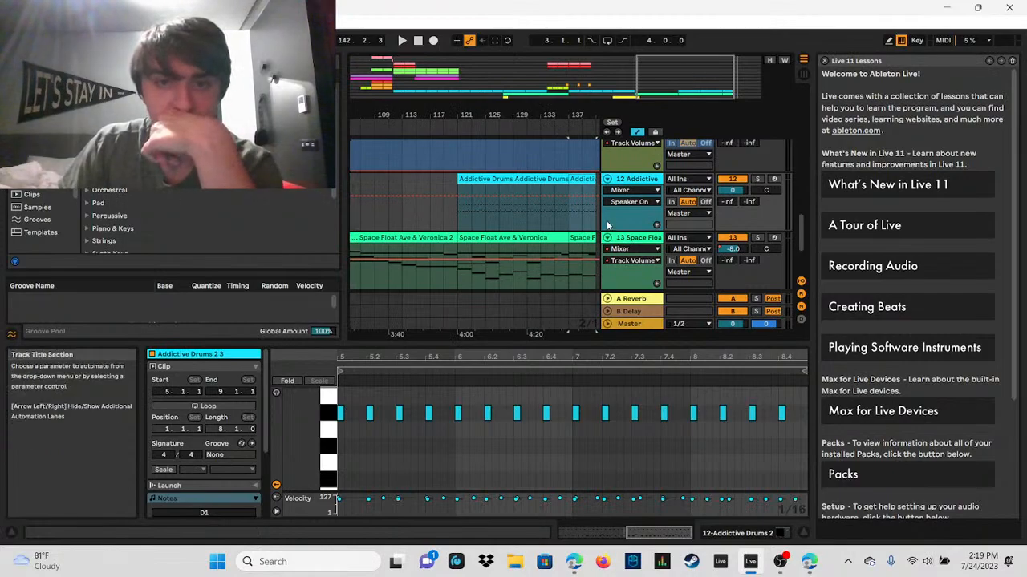
{"action": "left_click", "coordinate": [571, 226]}
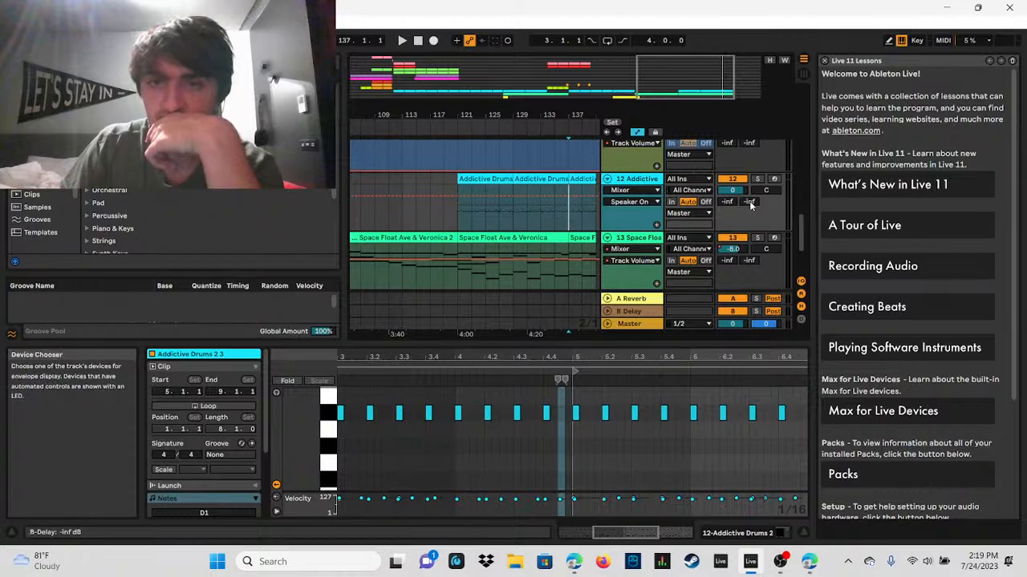
{"action": "left_click_drag", "start_coordinate": [694, 85], "coordinate": [418, 40]}
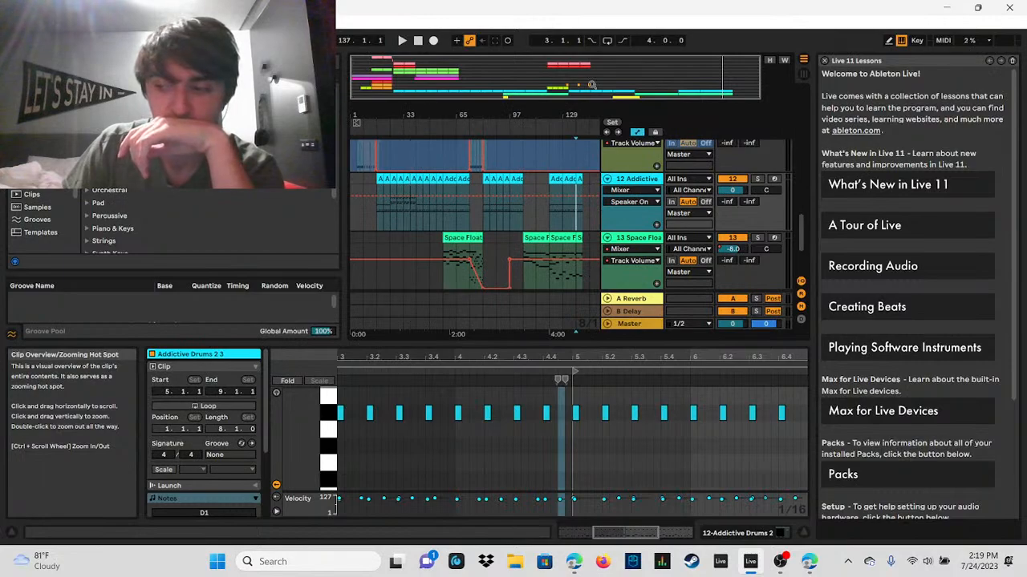
Step: Open the Addictive Drums clip at bar 121 and enlarge its note editor to full height
{"action": "left_click_drag", "start_coordinate": [592, 85], "coordinate": [714, 121]}
{"action": "left_click", "coordinate": [445, 179]}
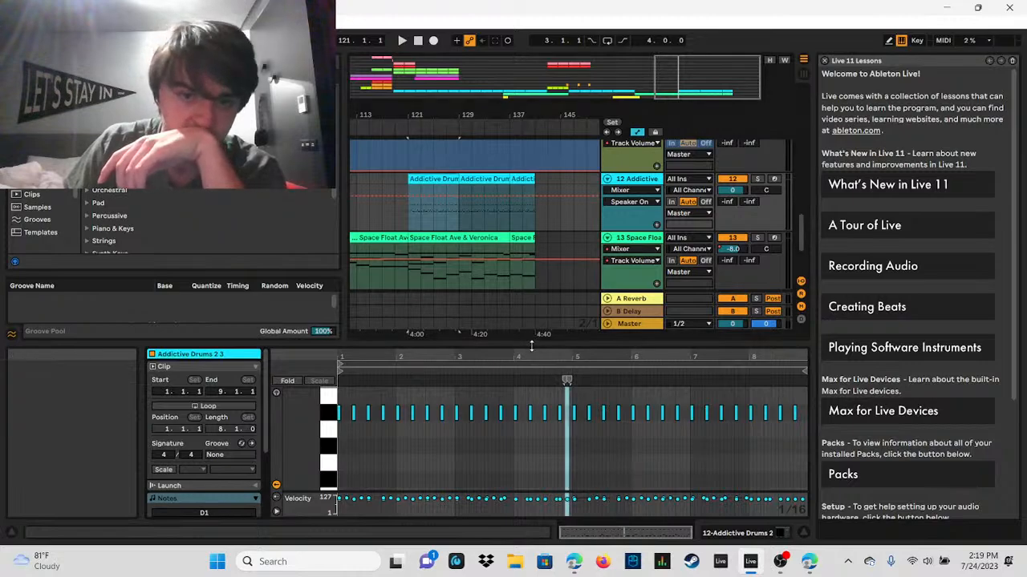
{"action": "left_click_drag", "start_coordinate": [530, 346], "coordinate": [552, 4]}
{"action": "left_click", "coordinate": [551, 65]}
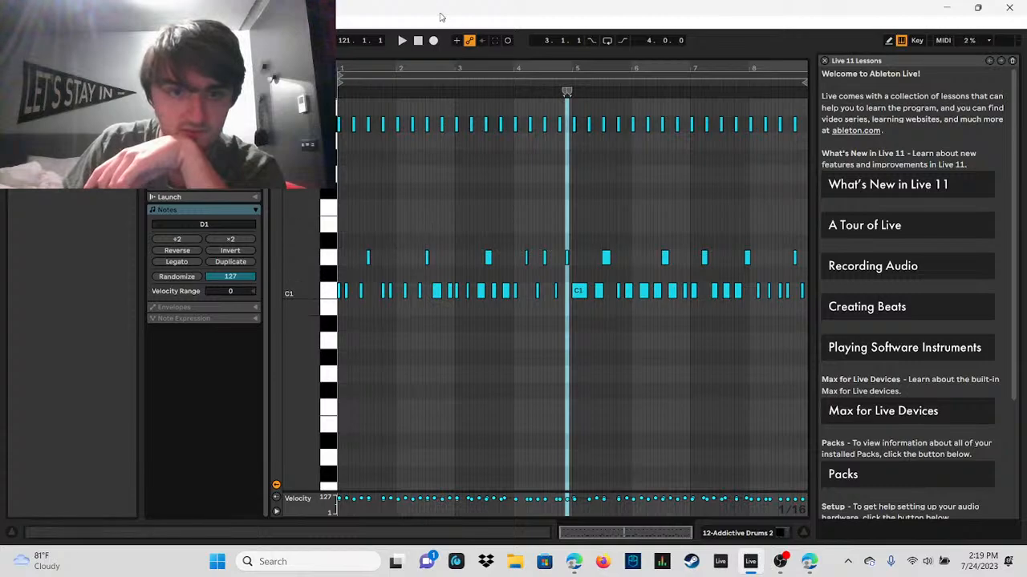
Step: Play the drum clip from bar 121 and delete all C1 and D1 notes from the clip's bar 3 onward
{"action": "left_click", "coordinate": [399, 42]}
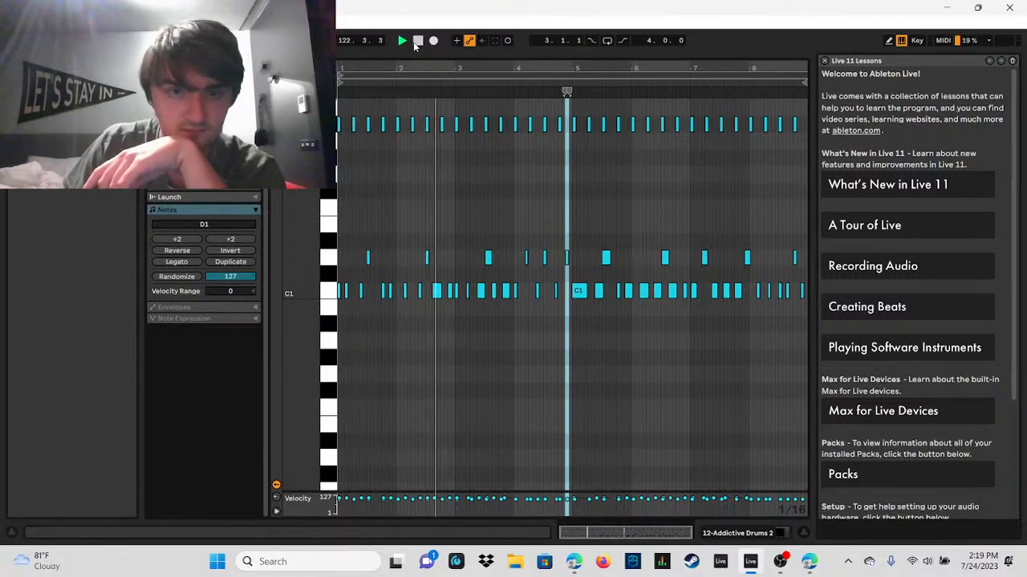
{"action": "left_click", "coordinate": [416, 42]}
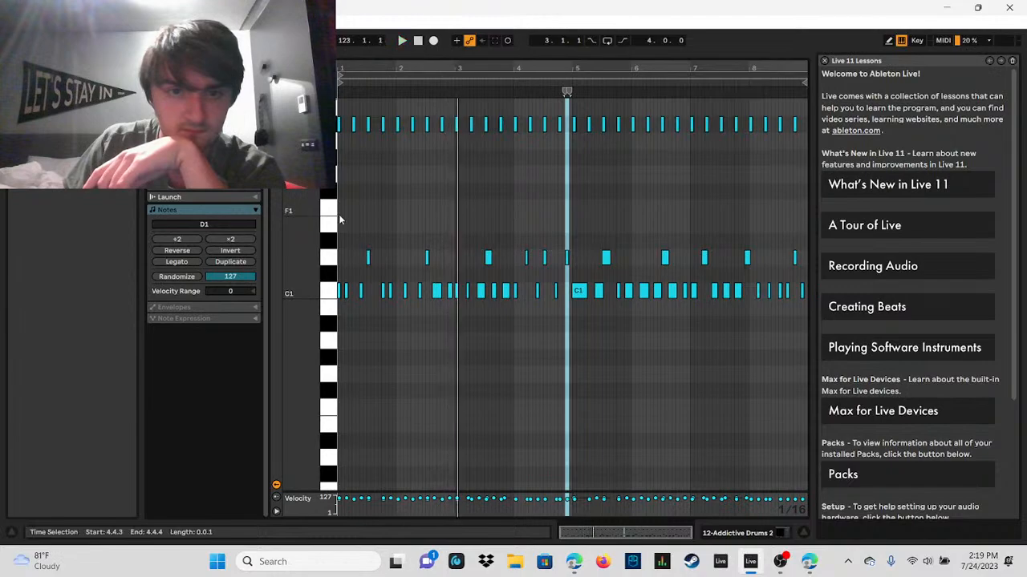
{"action": "left_click_drag", "start_coordinate": [452, 254], "coordinate": [789, 383]}
{"action": "left_click", "coordinate": [456, 259]}
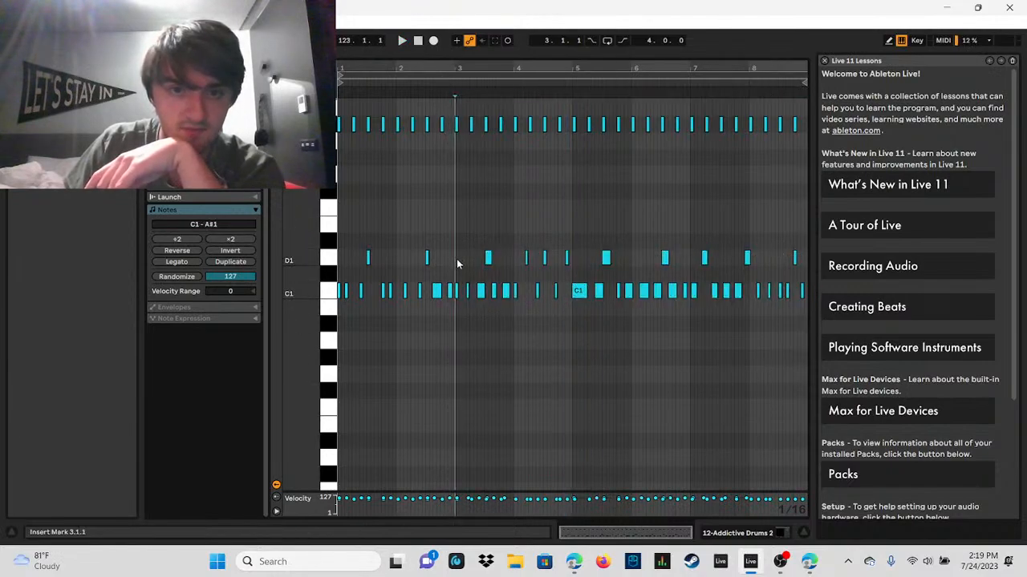
{"action": "mouse_move", "coordinate": [456, 259]}
{"action": "left_mouse_down"}
{"action": "mouse_move", "coordinate": [491, 308]}
{"action": "mouse_move", "coordinate": [982, 361]}
{"action": "left_mouse_up"}
{"action": "key", "text": "Delete"}
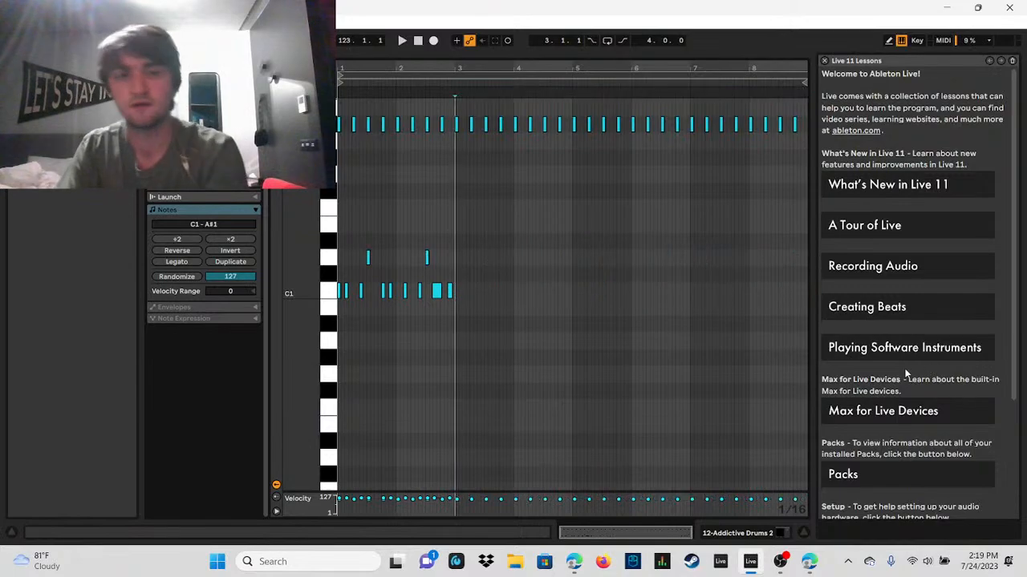
Step: Duplicate the C1 and D1 notes of the clip's first two bars repeatedly to fill through bar 8
{"action": "left_click", "coordinate": [450, 292]}
{"action": "left_click_drag", "start_coordinate": [454, 303], "coordinate": [333, 248]}
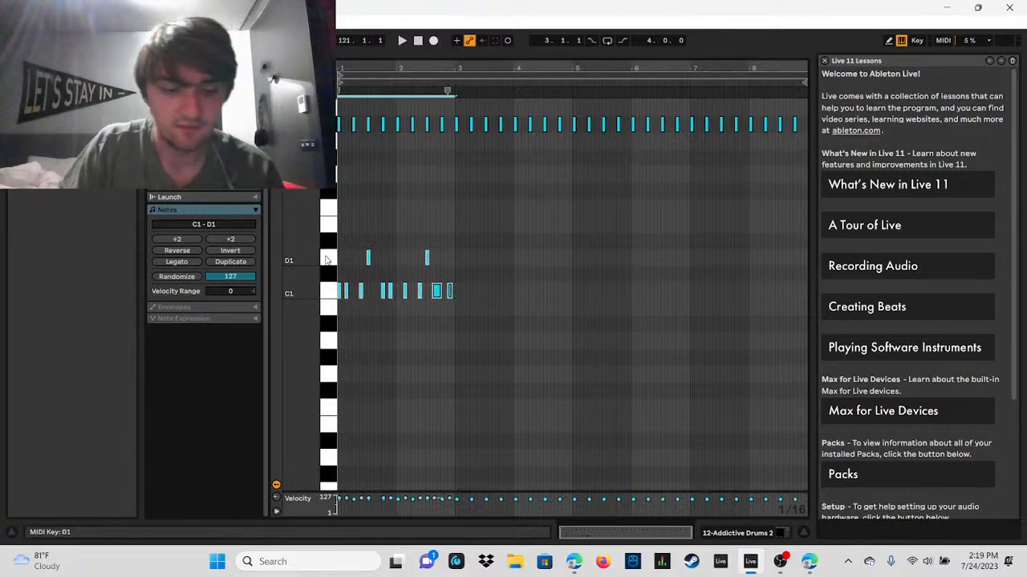
{"action": "key", "text": "ctrl+d"}
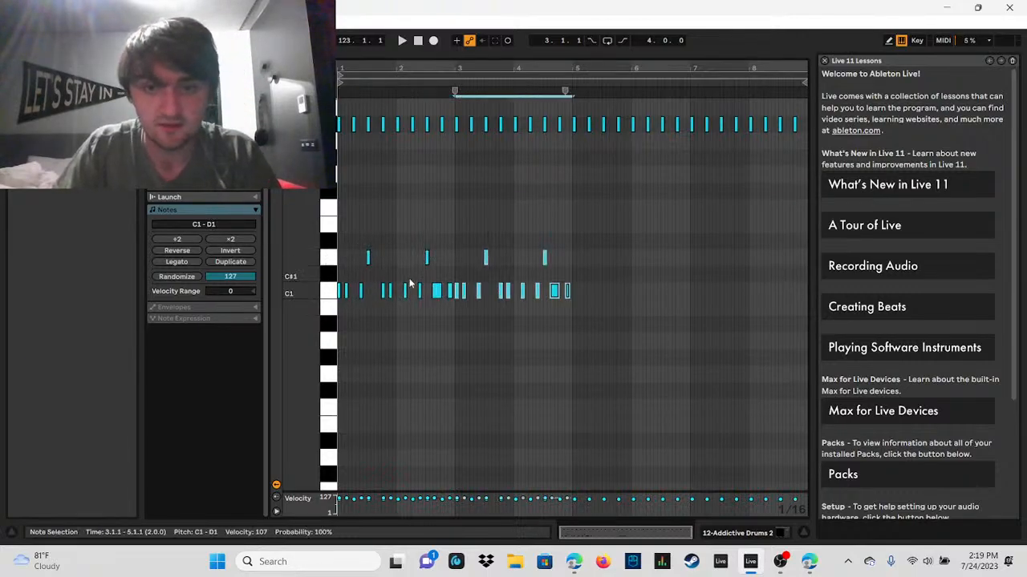
{"action": "key", "text": "ctrl+d"}
{"action": "key", "text": "ctrl+d"}
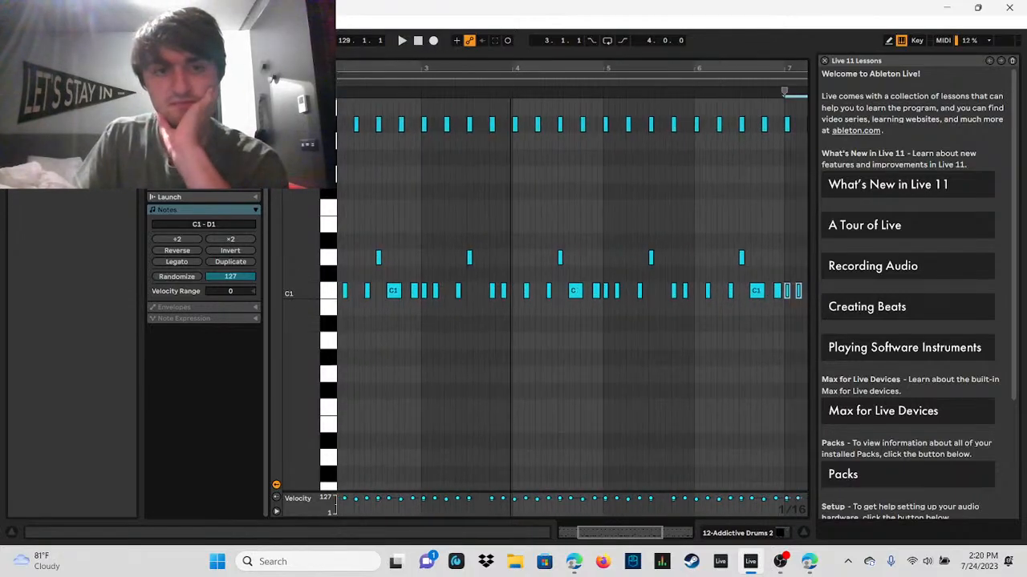
Step: Add D1 notes at 1.1.3 and 1.2.2 in the drum clip and audition them
{"action": "left_click_drag", "start_coordinate": [514, 68], "coordinate": [521, 238]}
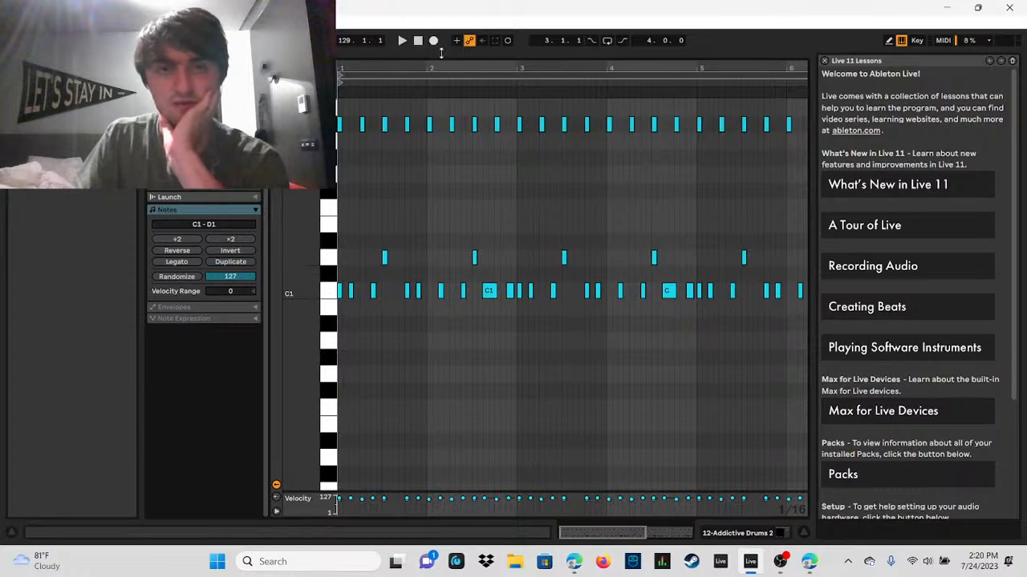
{"action": "left_click_drag", "start_coordinate": [440, 66], "coordinate": [547, 204]}
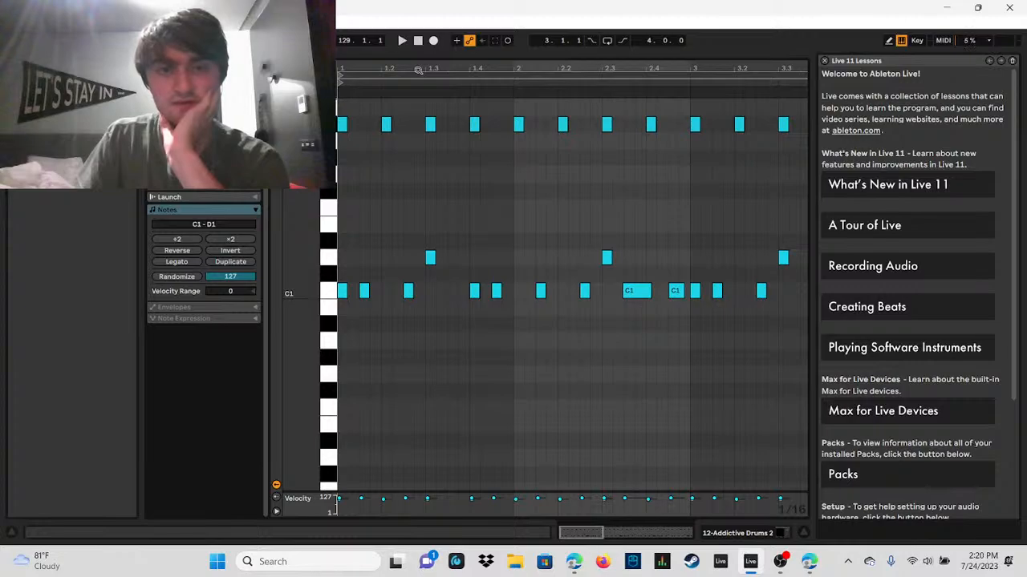
{"action": "left_click_drag", "start_coordinate": [418, 70], "coordinate": [392, 263]}
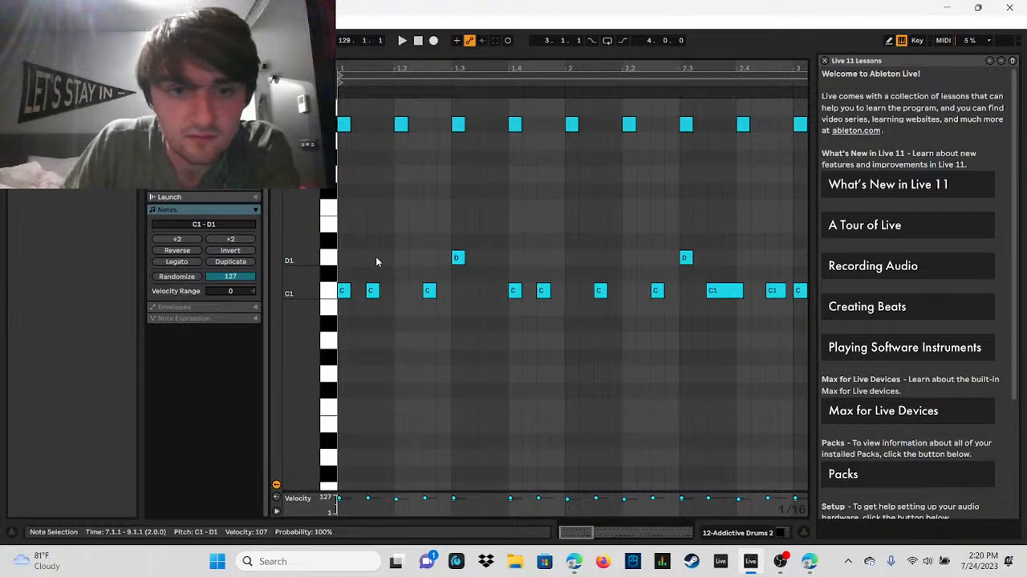
{"action": "double_click", "coordinate": [375, 257]}
{"action": "double_click", "coordinate": [410, 257]}
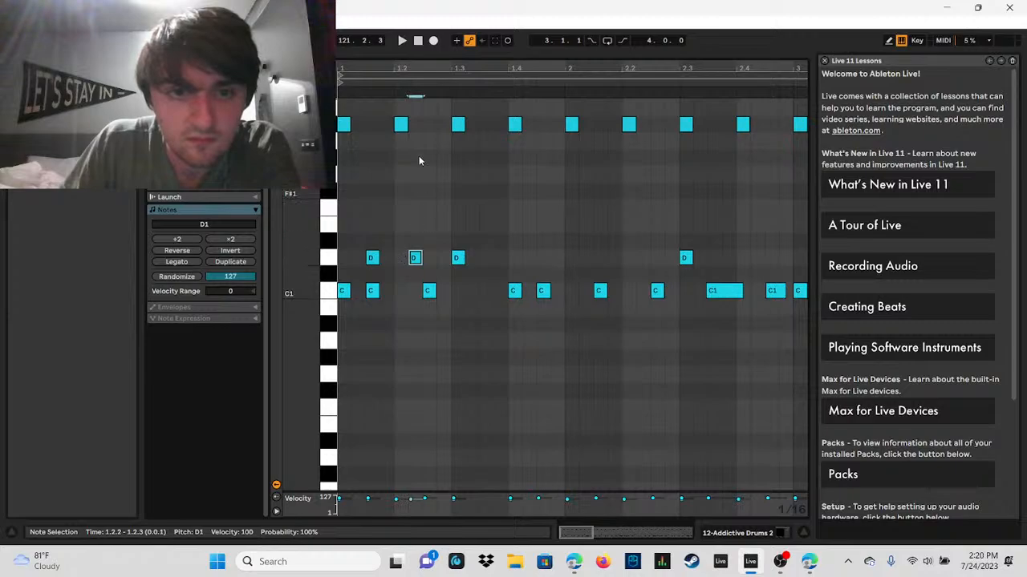
{"action": "left_click", "coordinate": [401, 42]}
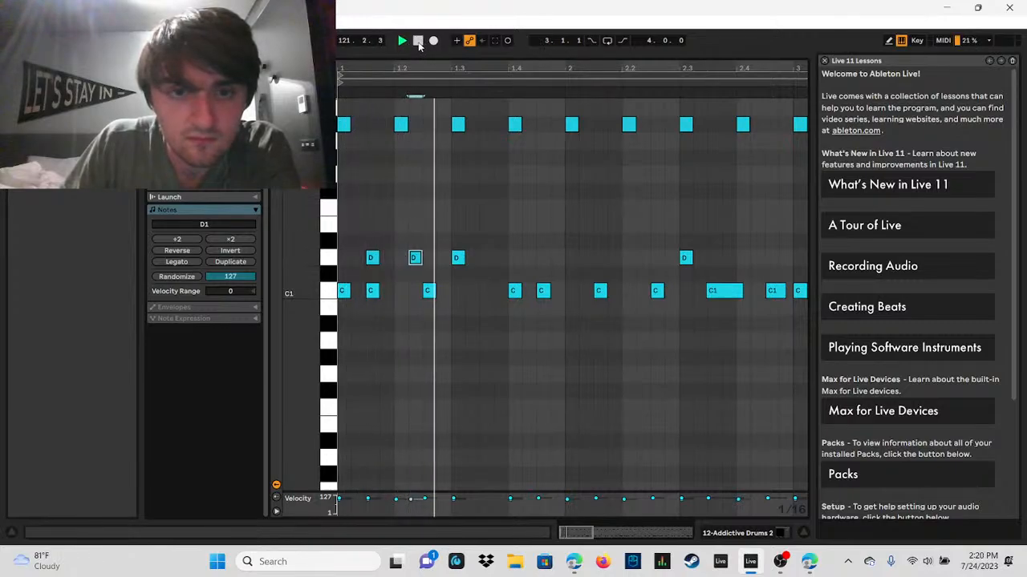
{"action": "key", "text": "space"}
Step: Lower the velocity of the D1 notes at 1.1.3 and 1.2.2 to 31 and play the result
{"action": "left_click_drag", "start_coordinate": [354, 232], "coordinate": [434, 268]}
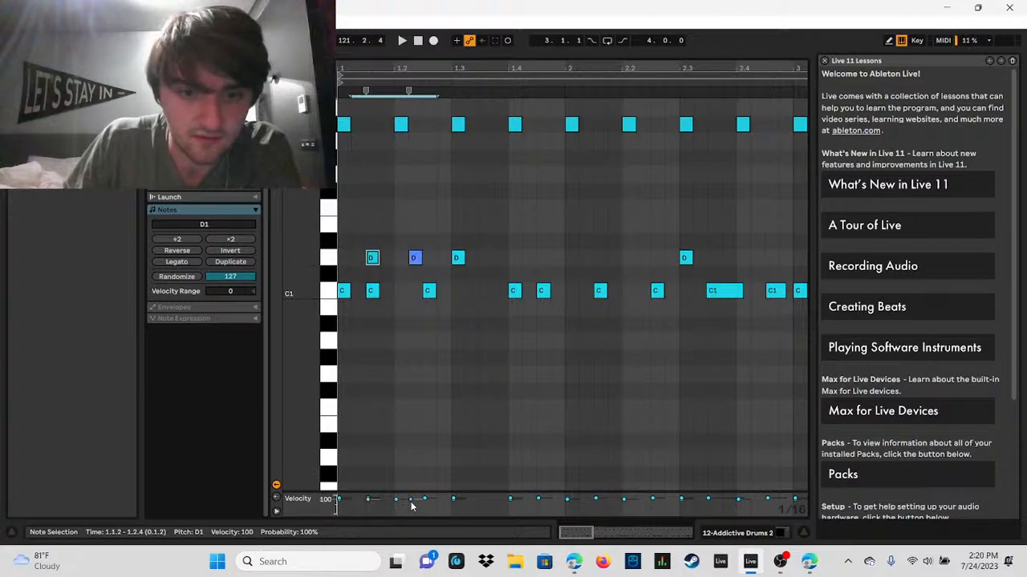
{"action": "left_click_drag", "start_coordinate": [411, 505], "coordinate": [411, 520]}
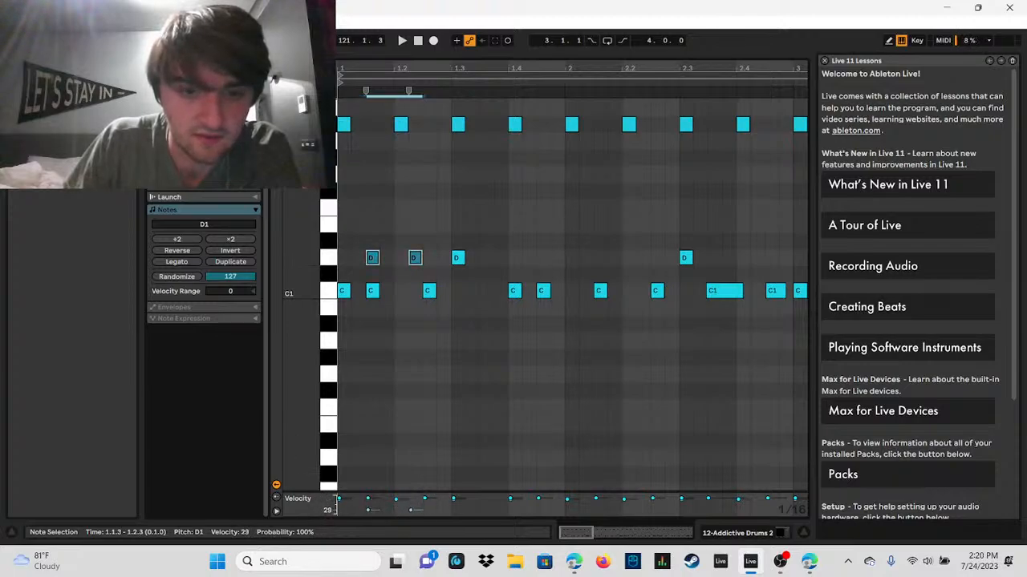
{"action": "left_click", "coordinate": [418, 40]}
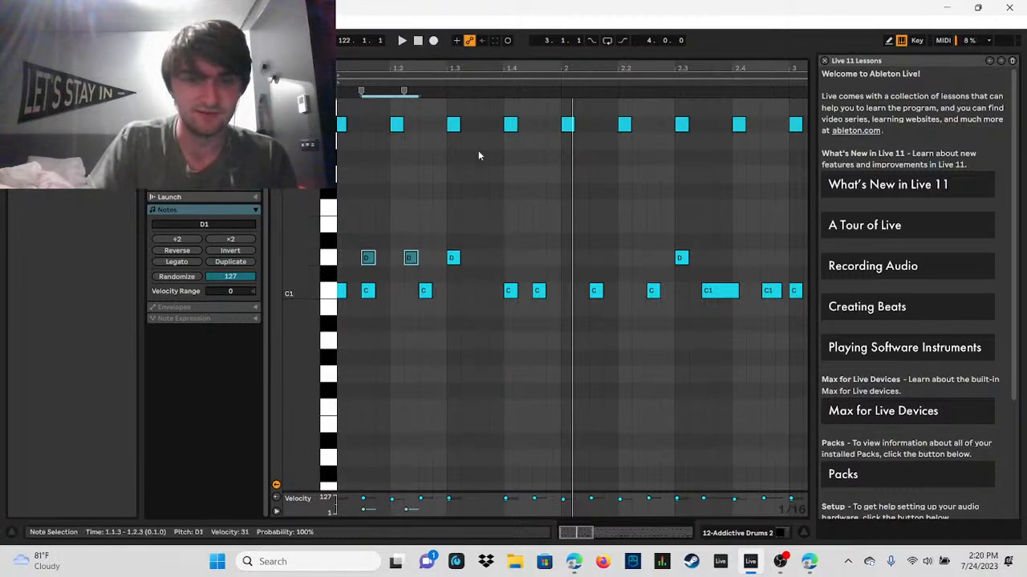
{"action": "left_click", "coordinate": [403, 40]}
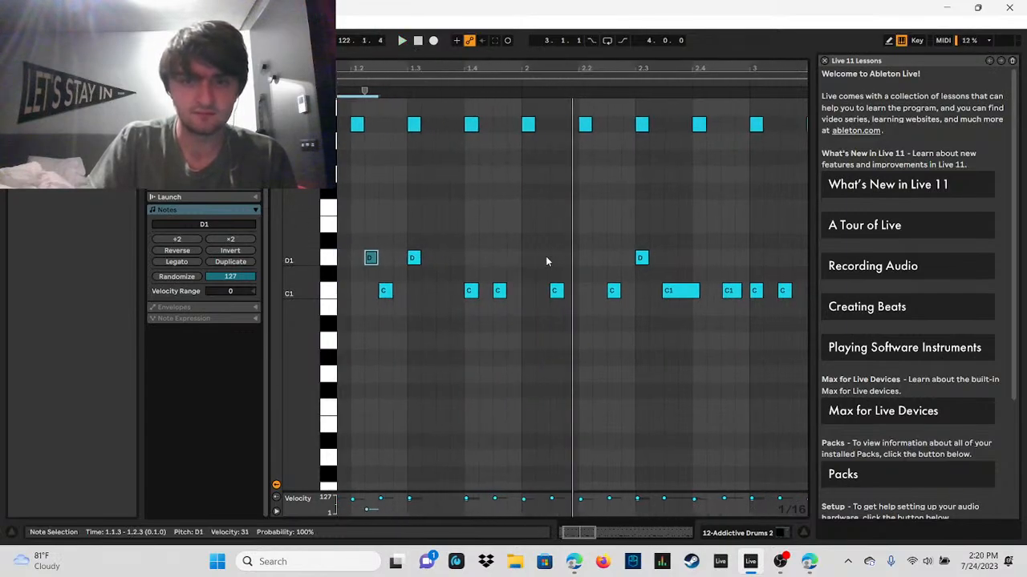
Step: Add D1 notes at 2.1.1, 2.1.3 and 2.1.4, and lower the velocity of the last two to 1
{"action": "double_click", "coordinate": [528, 258]}
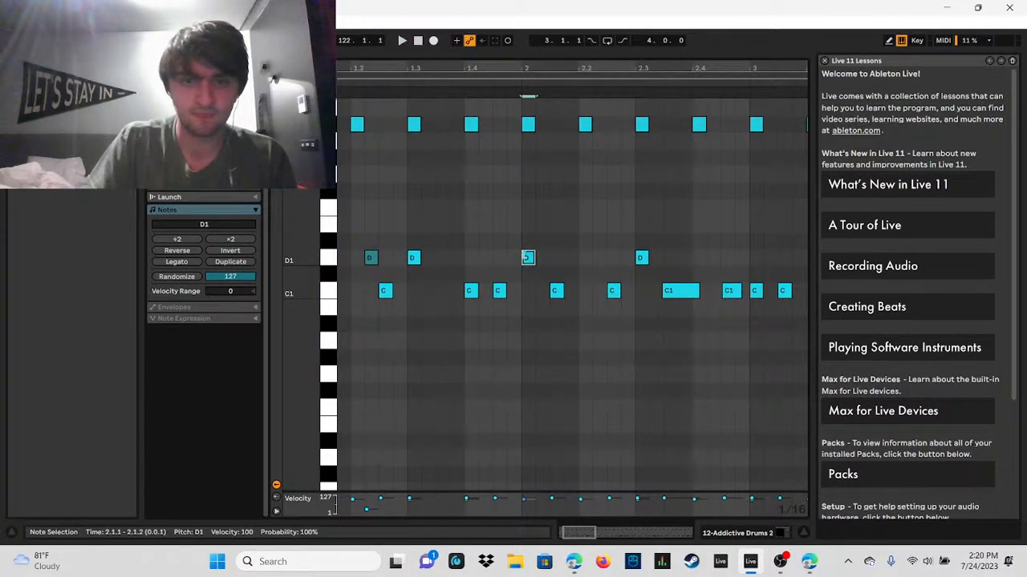
{"action": "left_click_drag", "start_coordinate": [515, 235], "coordinate": [536, 272]}
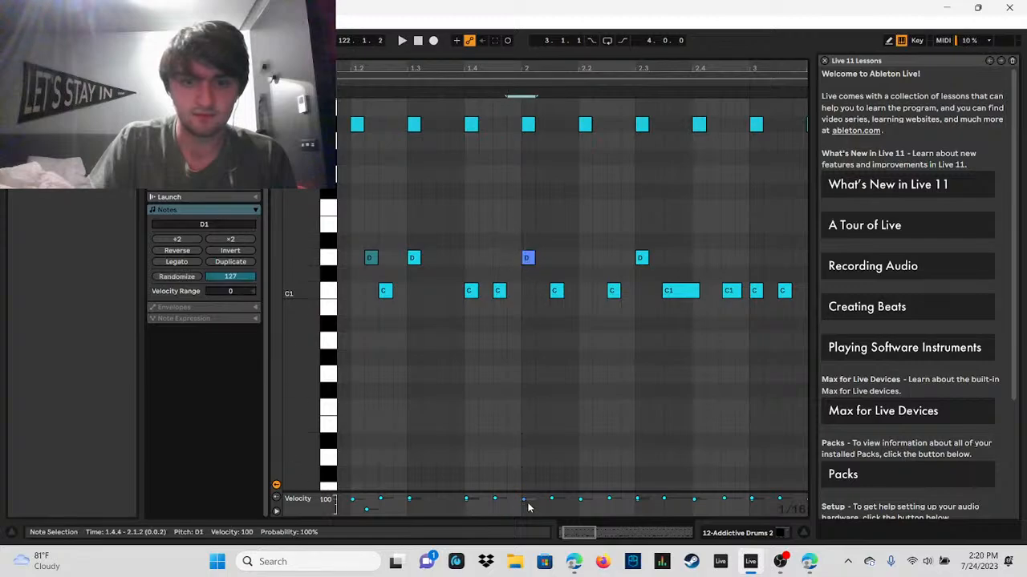
{"action": "double_click", "coordinate": [557, 257]}
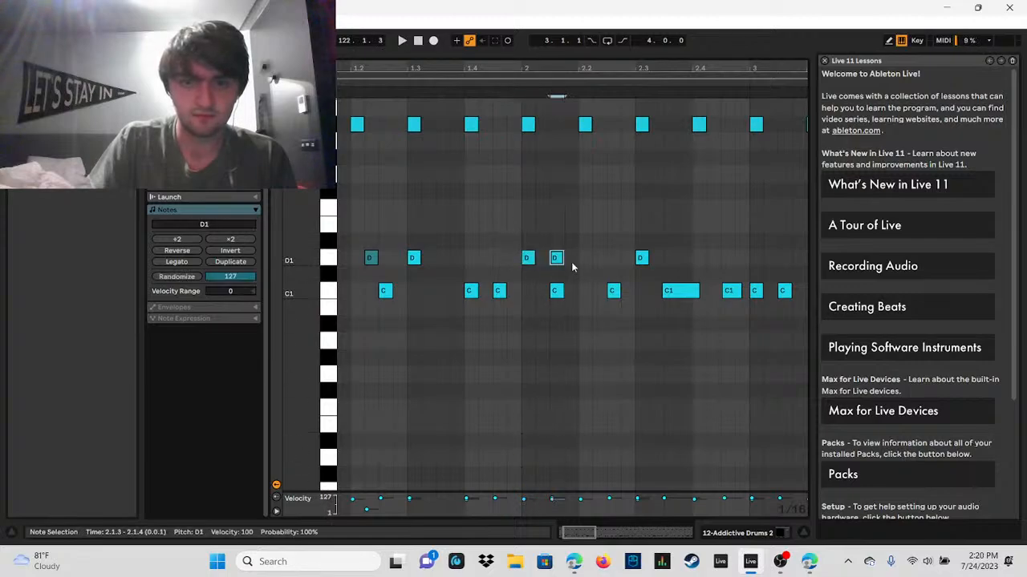
{"action": "double_click", "coordinate": [571, 257]}
{"action": "left_click_drag", "start_coordinate": [560, 272], "coordinate": [586, 247]}
{"action": "left_click_drag", "start_coordinate": [566, 499], "coordinate": [566, 509]}
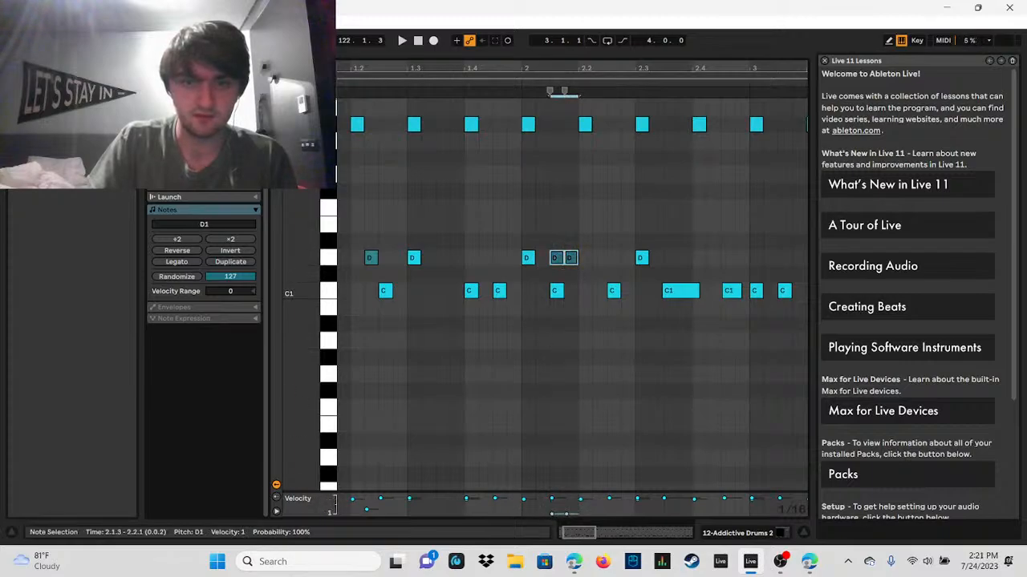
Step: Remove the D1 note at 2.1.1, move the two quiet D1 notes to 2.2.1 and 2.2.2, add one at 2.1.3, and audition
{"action": "left_click", "coordinate": [403, 41]}
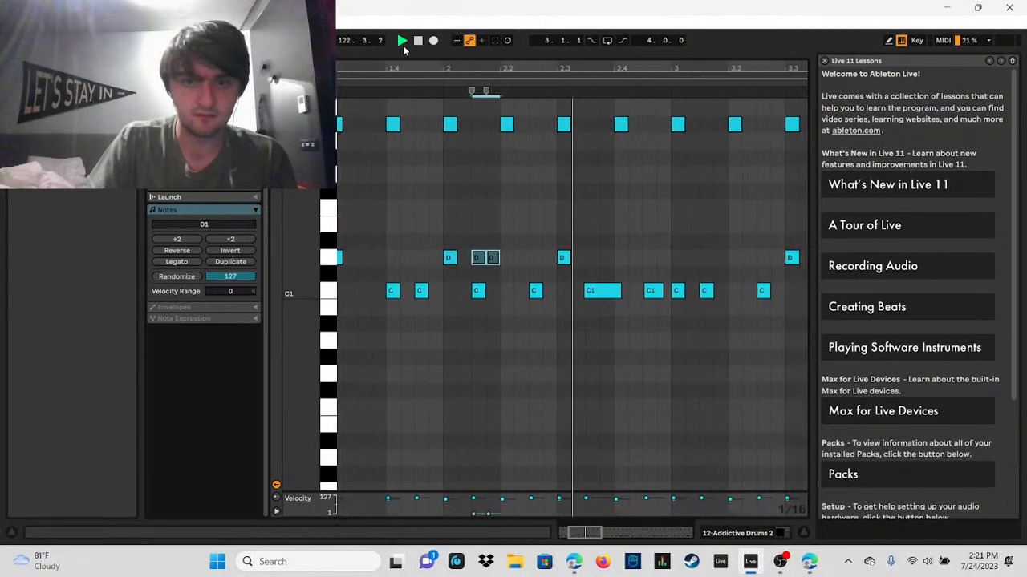
{"action": "left_click", "coordinate": [417, 40]}
{"action": "double_click", "coordinate": [346, 257]}
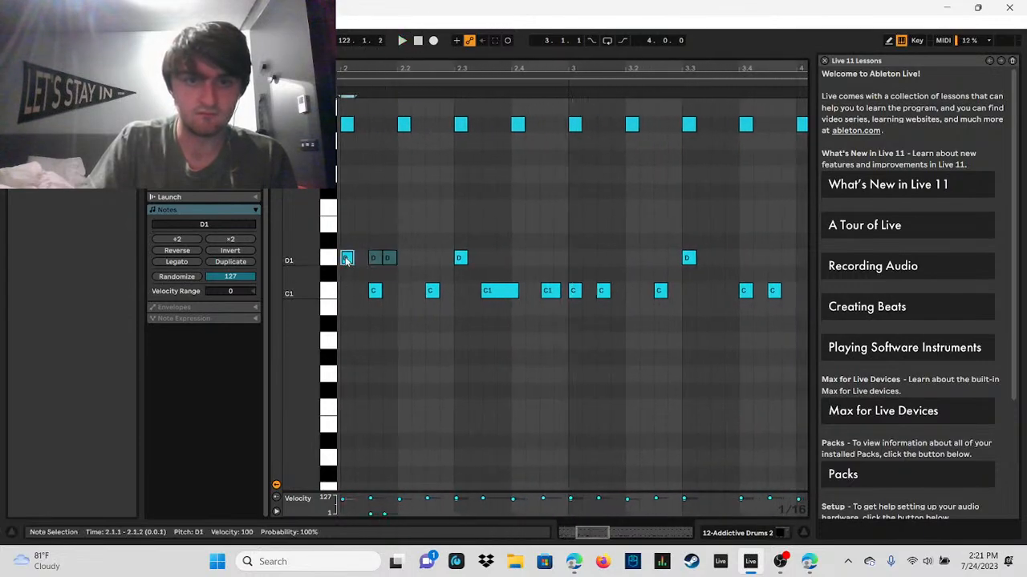
{"action": "left_click_drag", "start_coordinate": [367, 249], "coordinate": [401, 262]}
{"action": "double_click", "coordinate": [375, 257]}
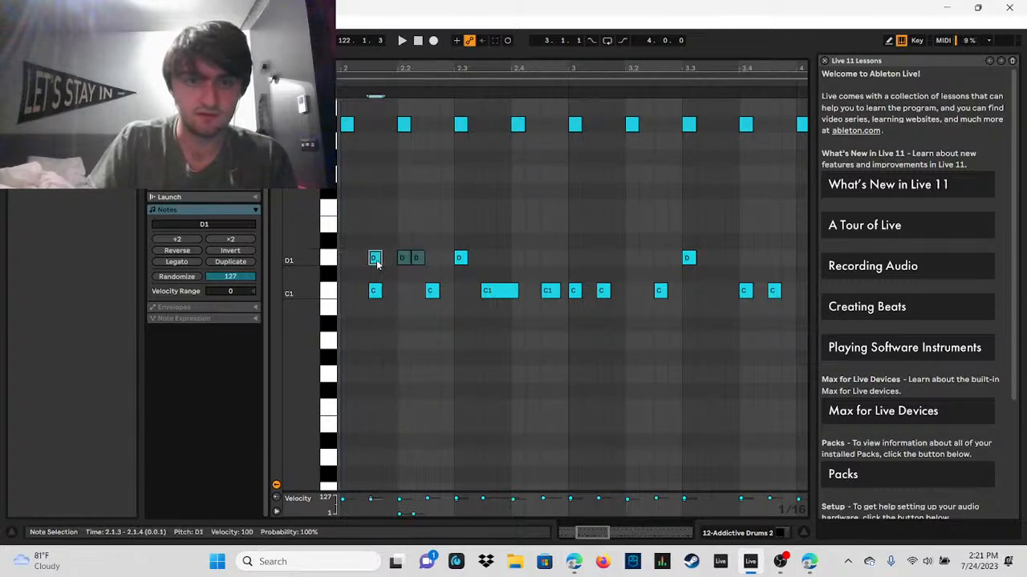
{"action": "left_click", "coordinate": [402, 40]}
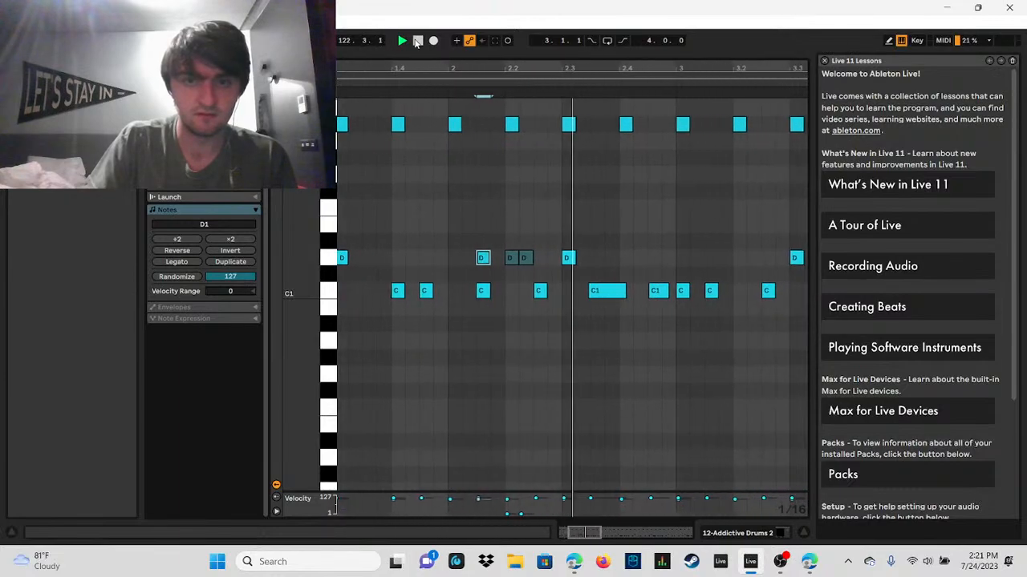
{"action": "left_click", "coordinate": [417, 40]}
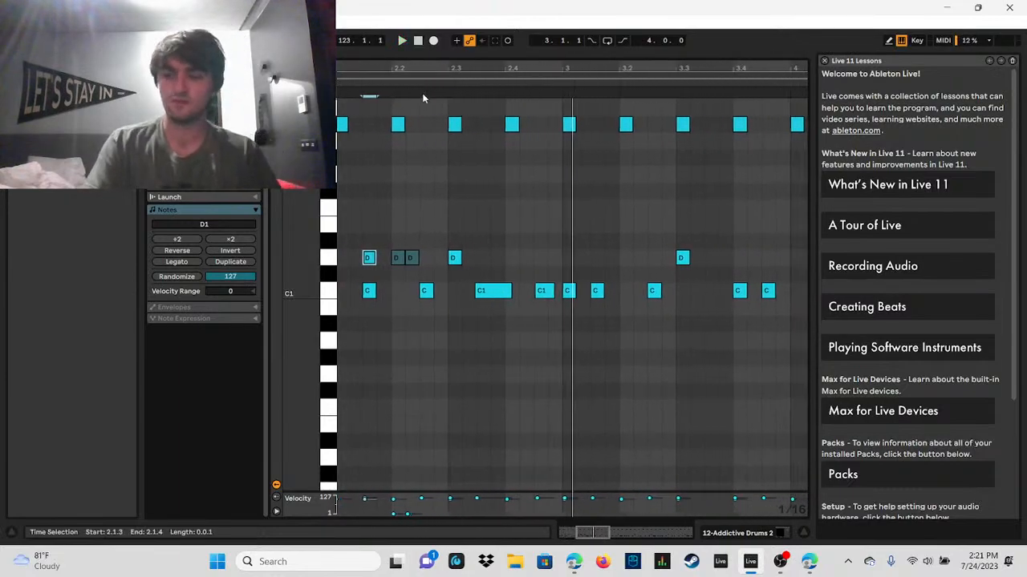
Step: Replay the edited opening bars, add a D1 note at 2.4.3, and audition it
{"action": "left_click_drag", "start_coordinate": [470, 67], "coordinate": [469, 32]}
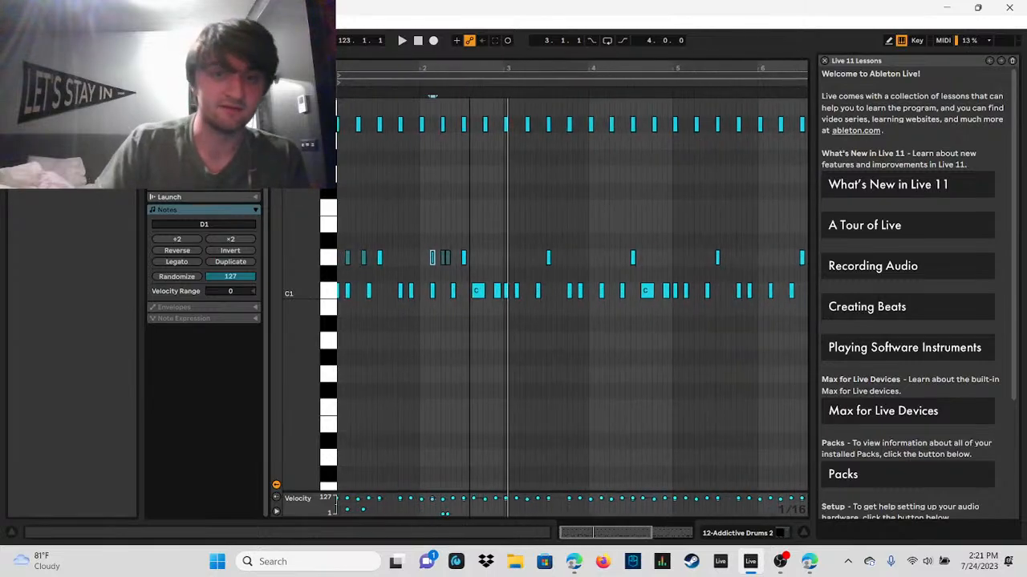
{"action": "left_click_drag", "start_coordinate": [488, 68], "coordinate": [513, 71]}
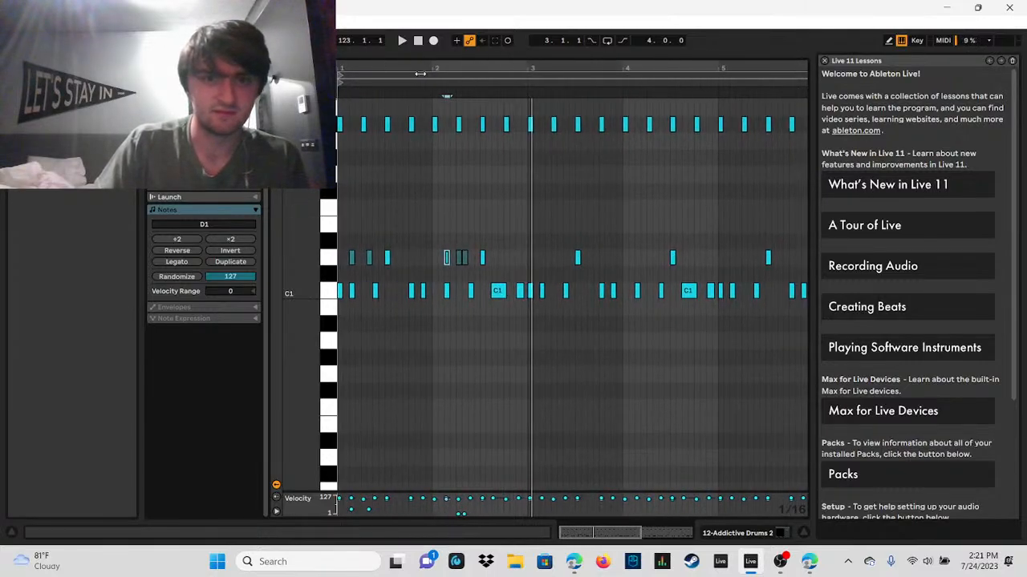
{"action": "left_click_drag", "start_coordinate": [425, 69], "coordinate": [589, 75]}
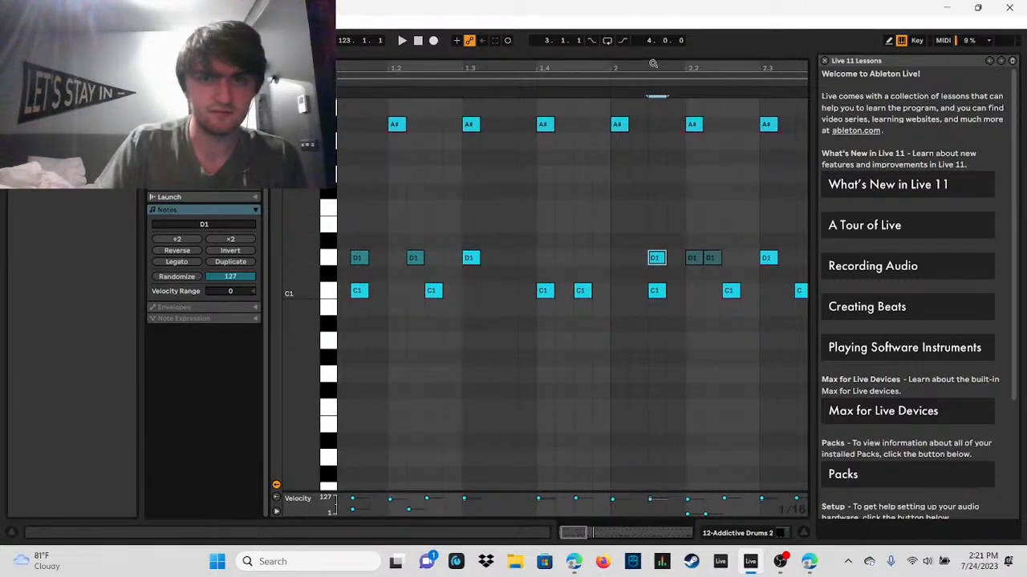
{"action": "left_click", "coordinate": [404, 40]}
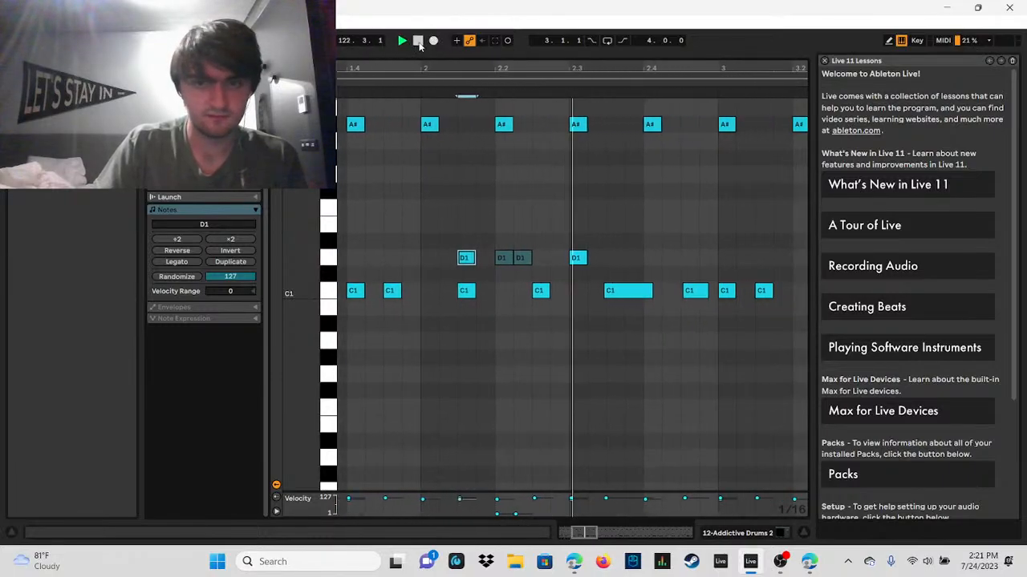
{"action": "left_click", "coordinate": [419, 42]}
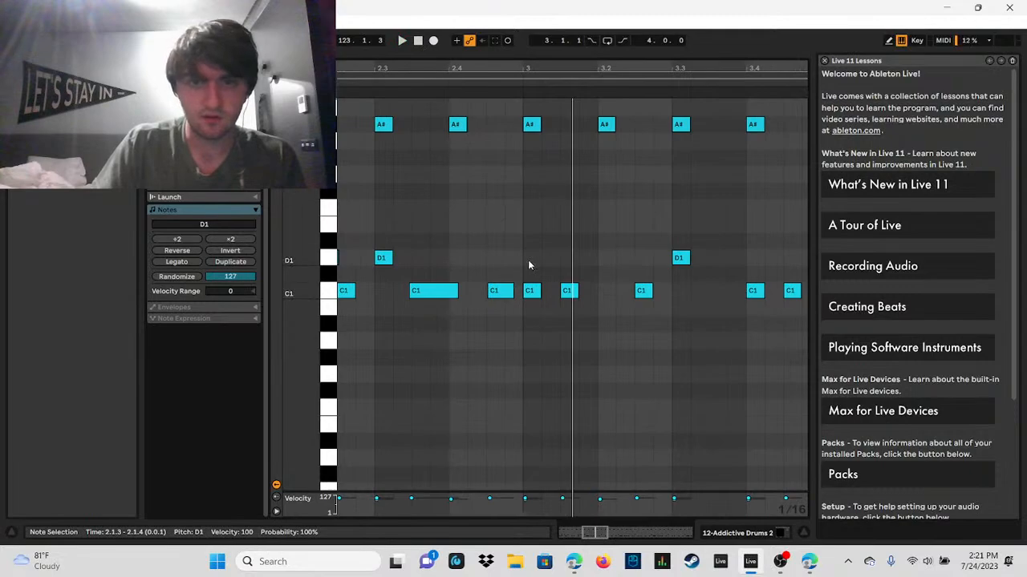
{"action": "double_click", "coordinate": [491, 258]}
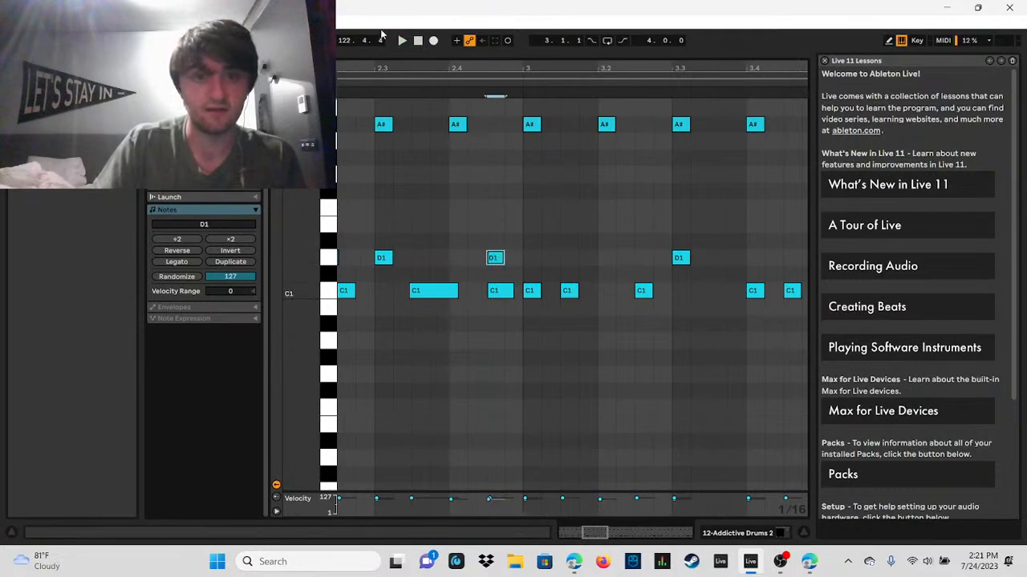
{"action": "left_click", "coordinate": [403, 41]}
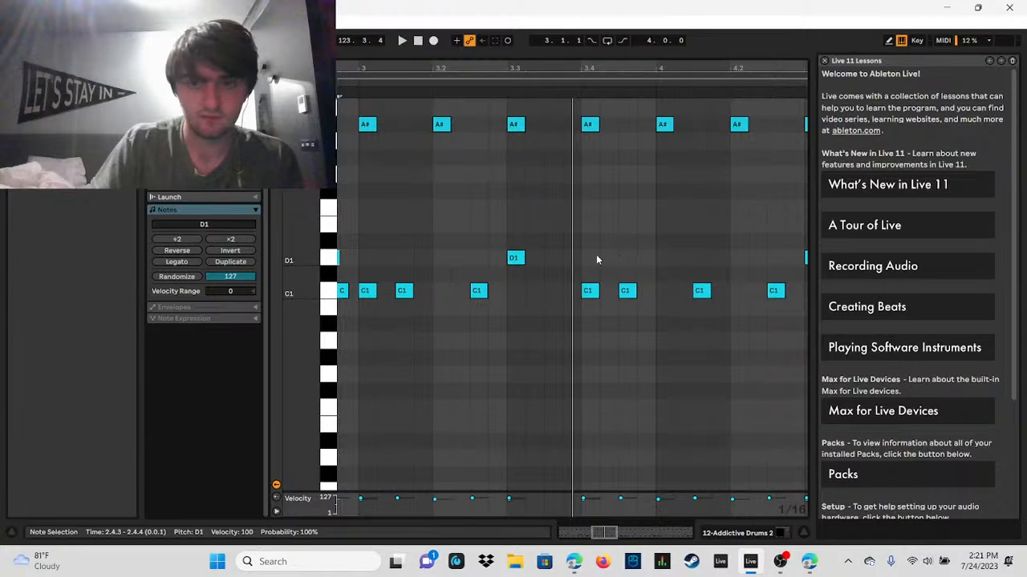
Step: Add D1 notes at 3.4.1, 3.4.4, 4.1.3 and 4.2.2, lower their velocities, and add another D1 note at 3.4.2
{"action": "left_click", "coordinate": [595, 258]}
{"action": "left_click", "coordinate": [644, 257]}
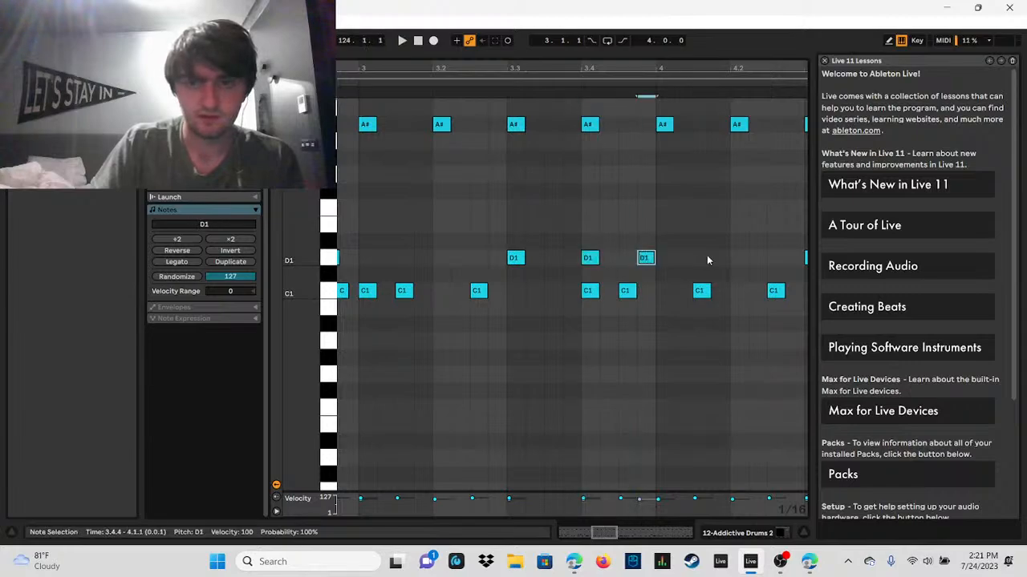
{"action": "left_click", "coordinate": [759, 258]}
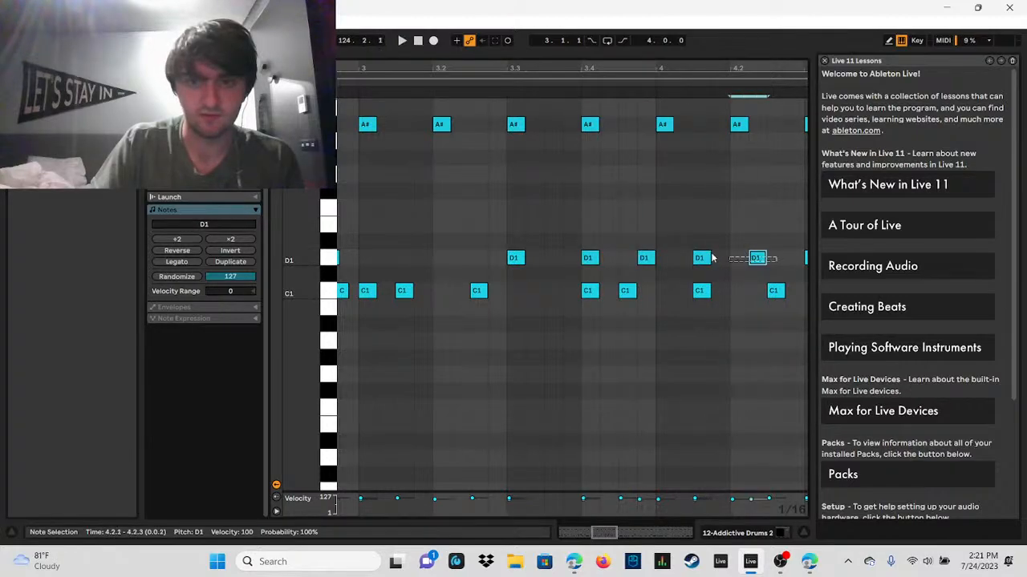
{"action": "left_click_drag", "start_coordinate": [712, 257], "coordinate": [533, 260]}
{"action": "left_click_drag", "start_coordinate": [648, 507], "coordinate": [648, 529]}
{"action": "left_click", "coordinate": [608, 259]}
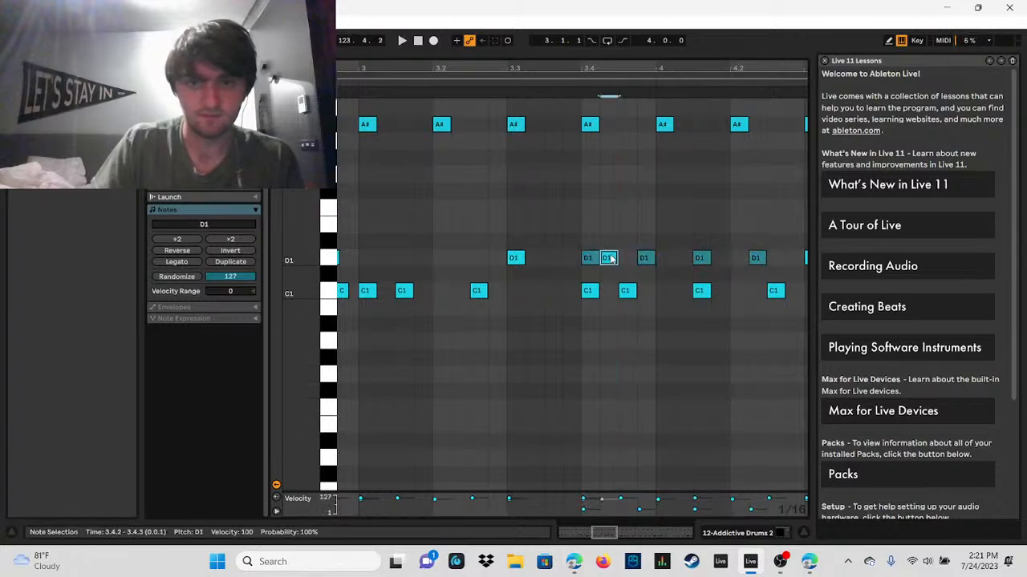
Step: Add D1 notes at 4.1.1, 4.1.4 and 4.2.3, set the whole D1 run from 3.4.1 to velocity 53, and audition it
{"action": "left_click", "coordinate": [663, 258]}
{"action": "left_click", "coordinate": [718, 258]}
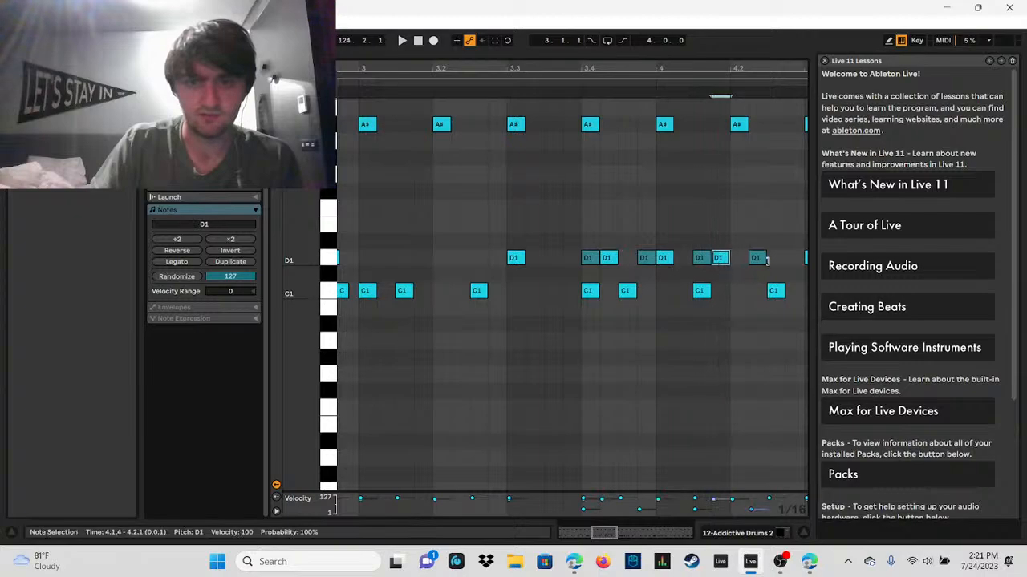
{"action": "left_click", "coordinate": [775, 258]}
{"action": "left_click_drag", "start_coordinate": [577, 237], "coordinate": [787, 273]}
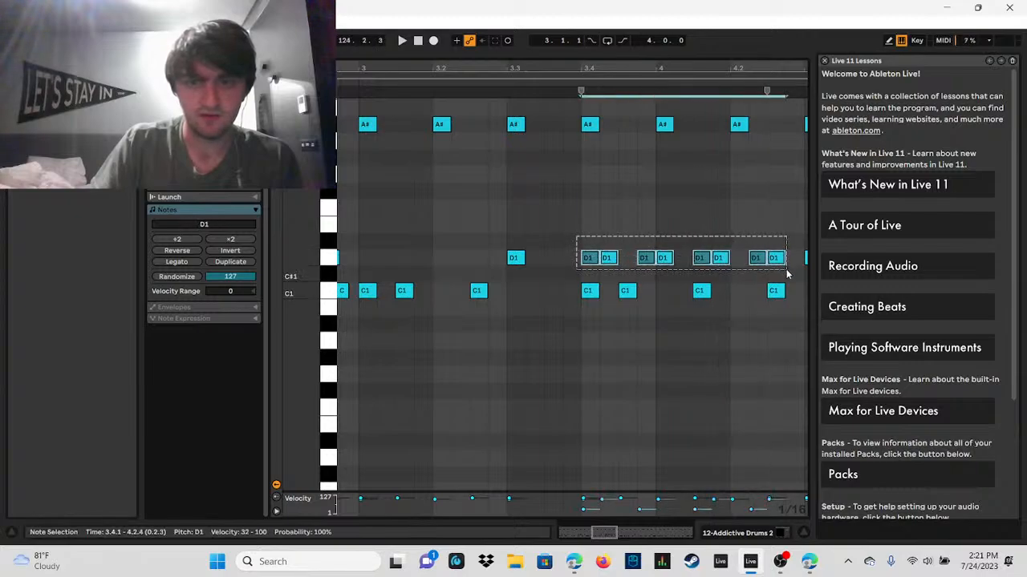
{"action": "left_click_drag", "start_coordinate": [720, 509], "coordinate": [719, 514]}
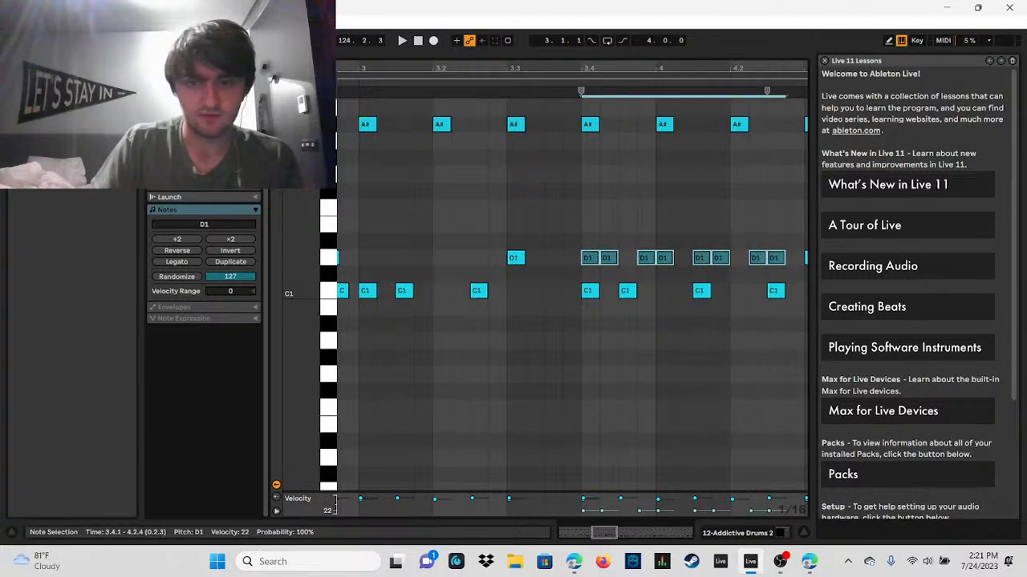
{"action": "left_click", "coordinate": [401, 40]}
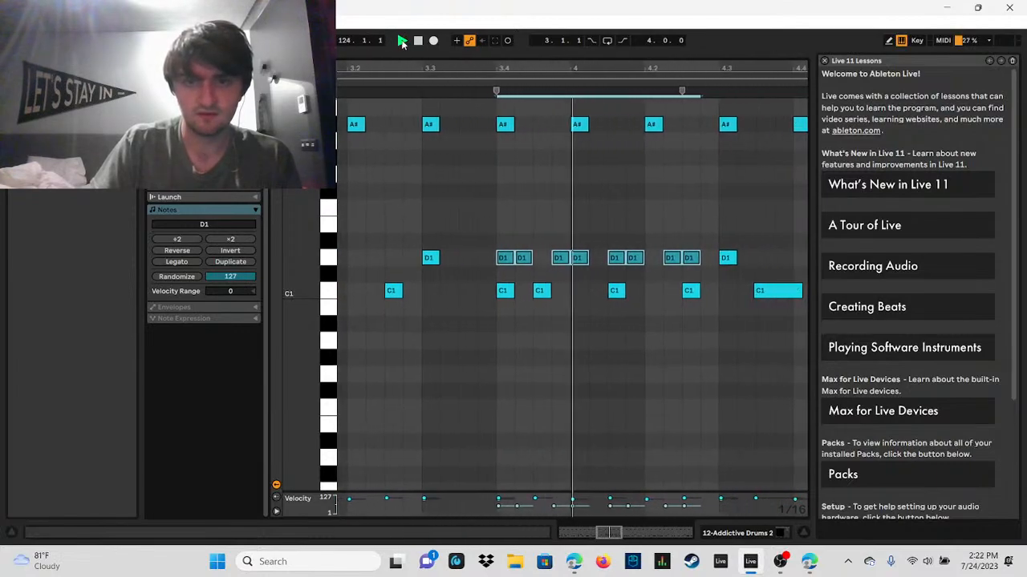
{"action": "left_click", "coordinate": [419, 41]}
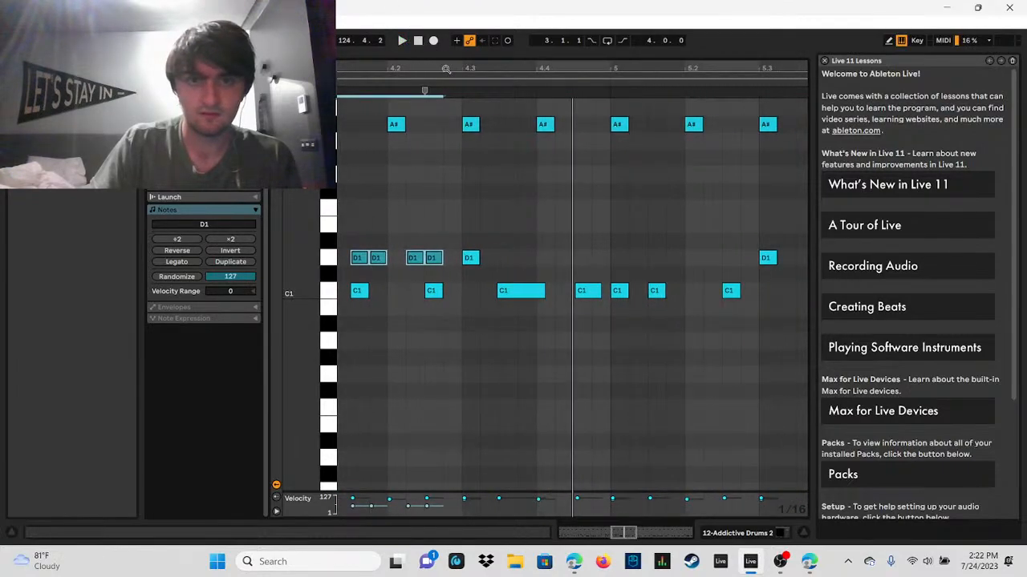
Step: Lower the velocity of the D1 notes from 3.4.4 through 4.2.3 to 22
{"action": "left_click_drag", "start_coordinate": [449, 70], "coordinate": [501, 70]}
{"action": "left_click_drag", "start_coordinate": [350, 236], "coordinate": [495, 261]}
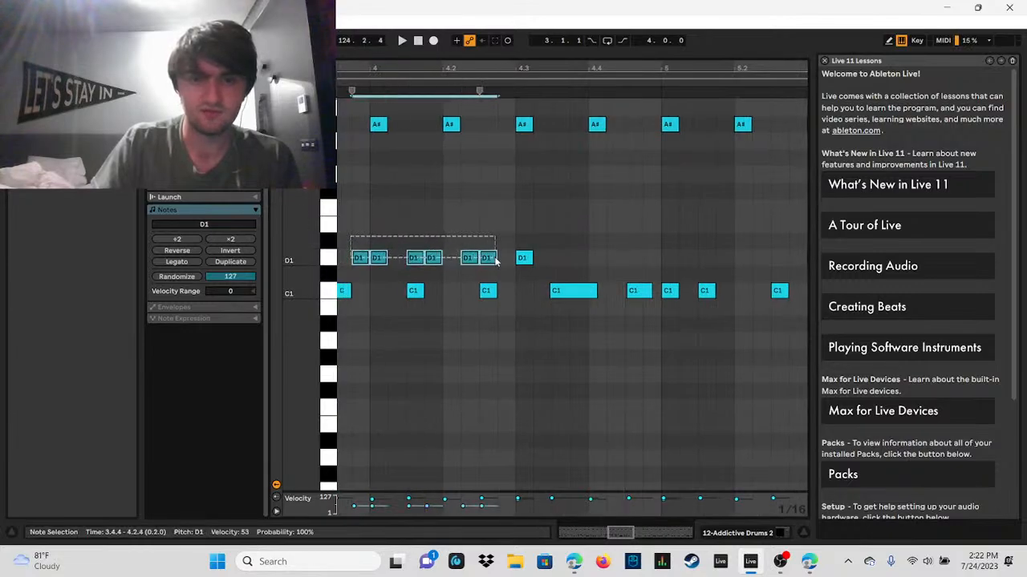
{"action": "left_click_drag", "start_coordinate": [335, 503], "coordinate": [336, 507]}
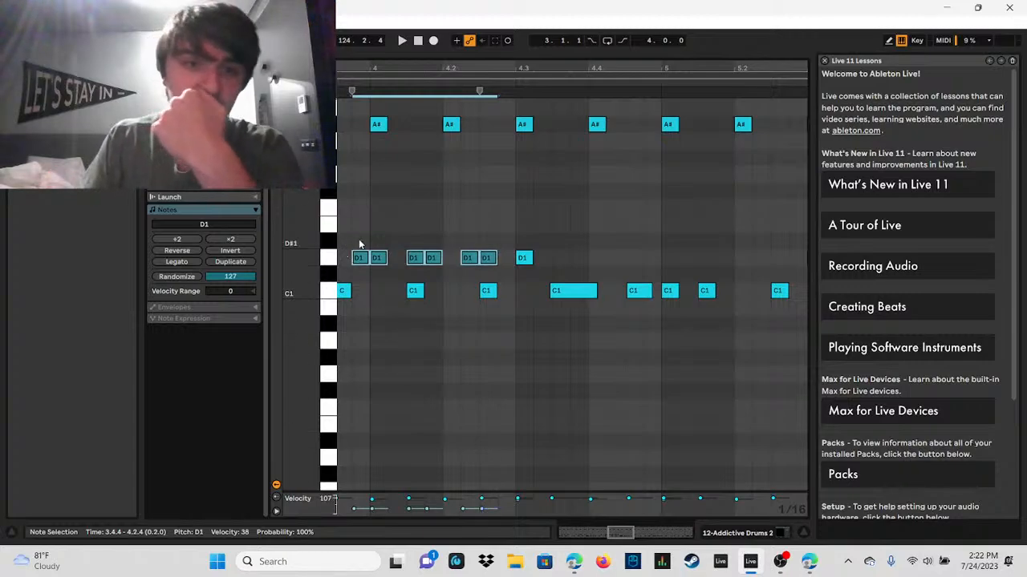
{"action": "left_click_drag", "start_coordinate": [349, 229], "coordinate": [495, 273]}
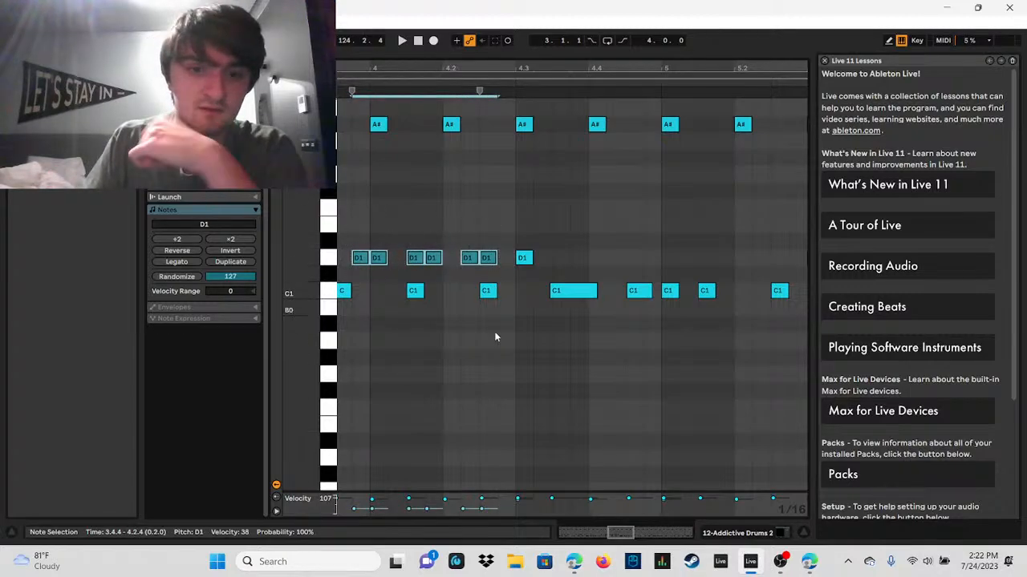
{"action": "left_click", "coordinate": [364, 231]}
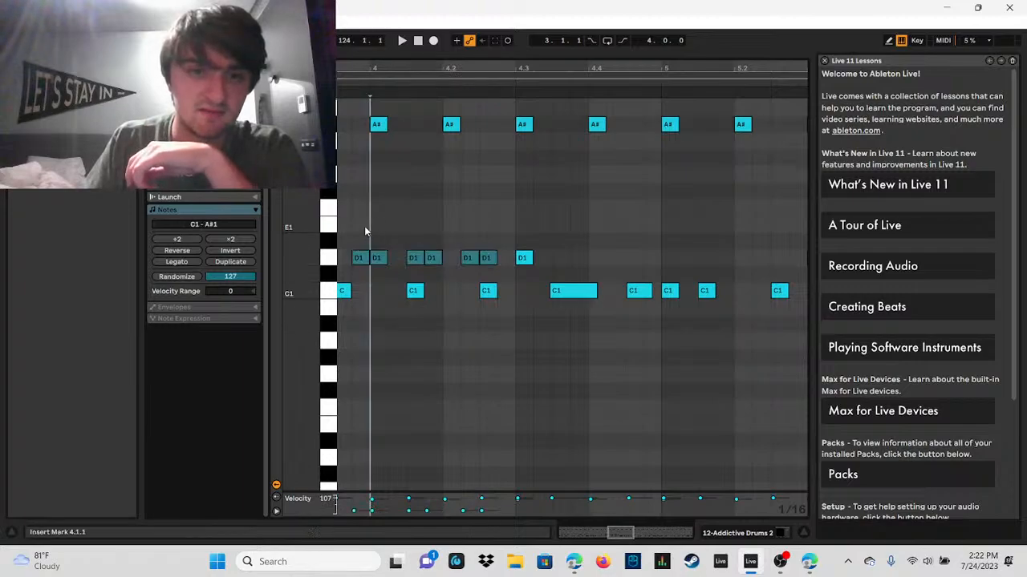
{"action": "left_click_drag", "start_coordinate": [357, 232], "coordinate": [494, 282]}
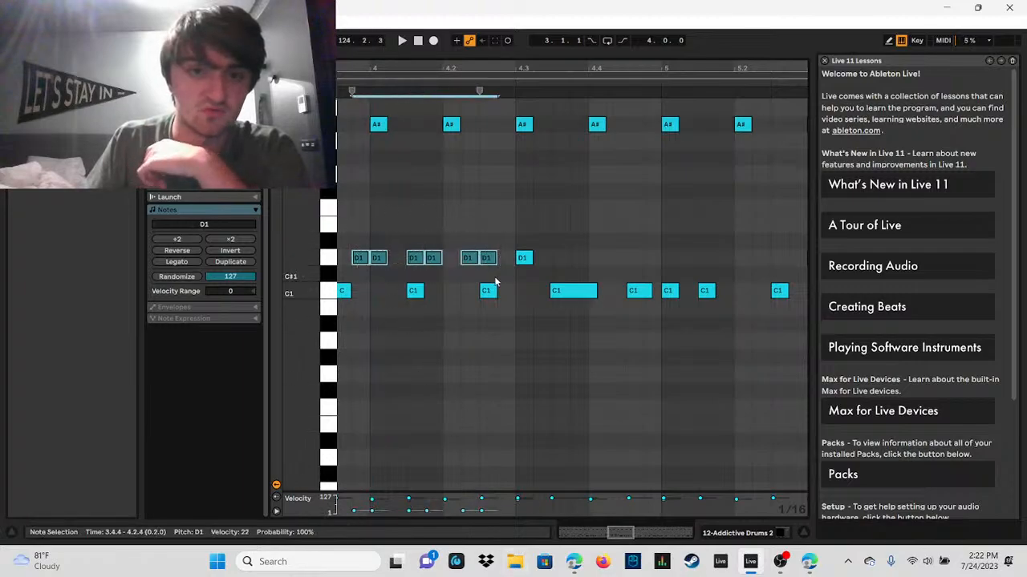
Step: Raise the D1 velocities to 55 at 3.4.4, 40 at 4.1.3 and 44 at 4.2.2, and audition the accents
{"action": "left_click", "coordinate": [382, 265]}
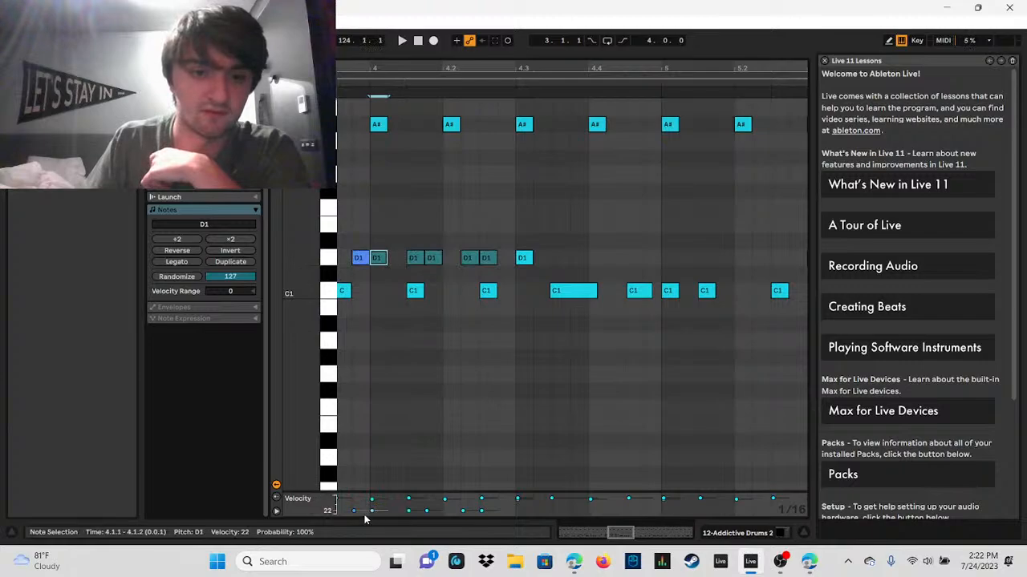
{"action": "left_click", "coordinate": [361, 263]}
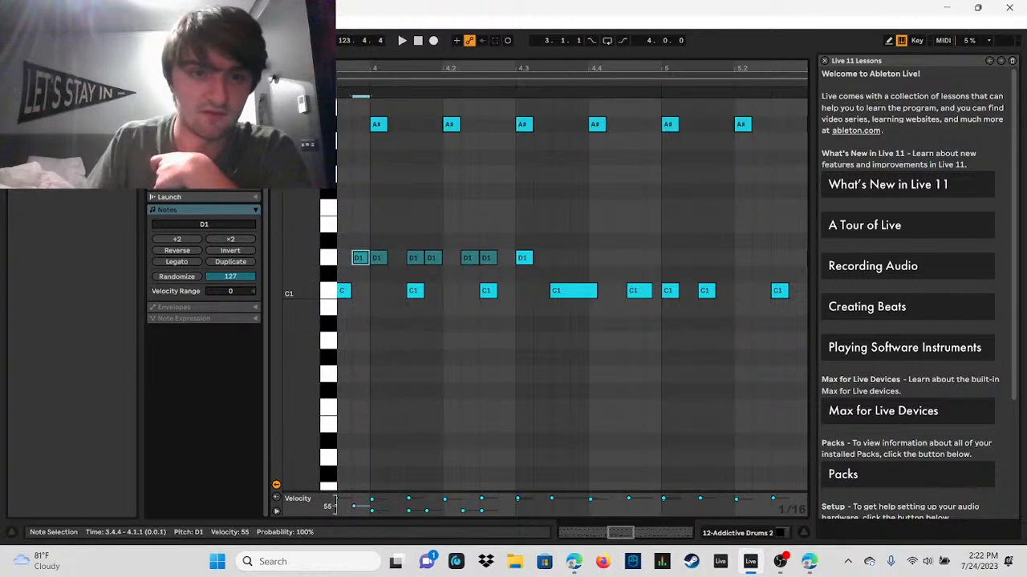
{"action": "left_click", "coordinate": [409, 511]}
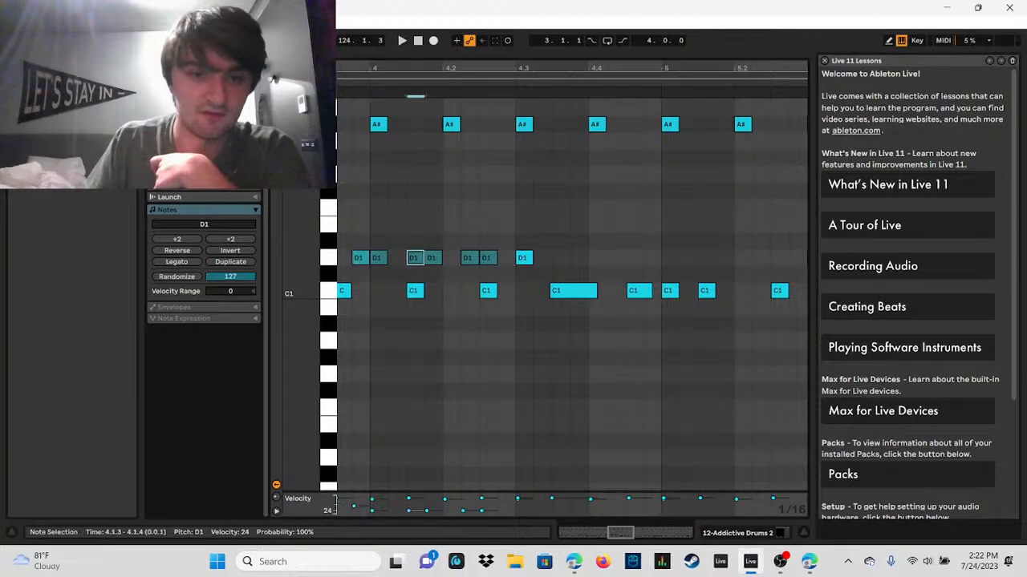
{"action": "left_click", "coordinate": [467, 512]}
{"action": "left_click", "coordinate": [402, 40]}
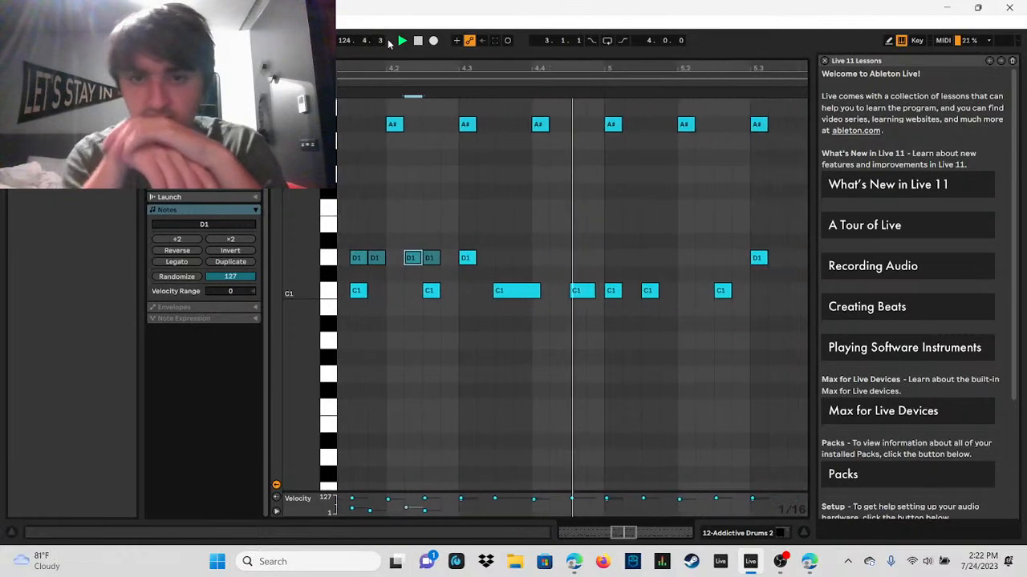
{"action": "left_click_drag", "start_coordinate": [432, 67], "coordinate": [558, 60]}
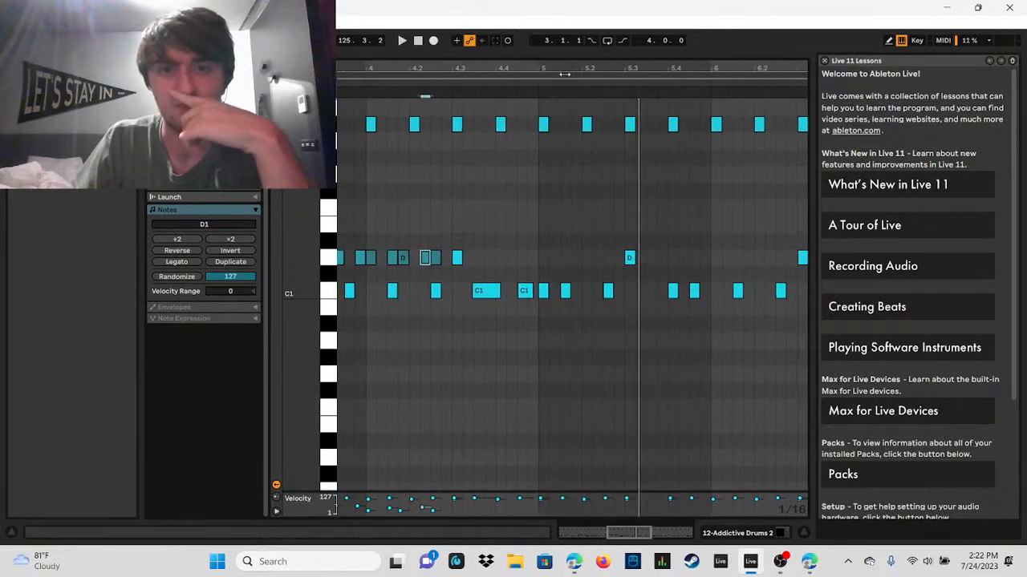
{"action": "left_click", "coordinate": [402, 41]}
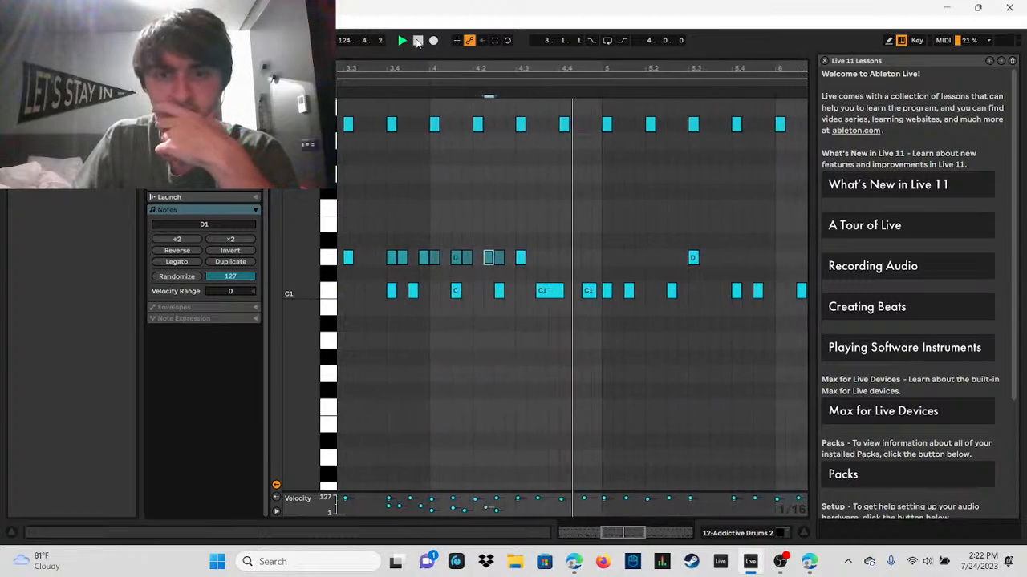
{"action": "left_click", "coordinate": [417, 41]}
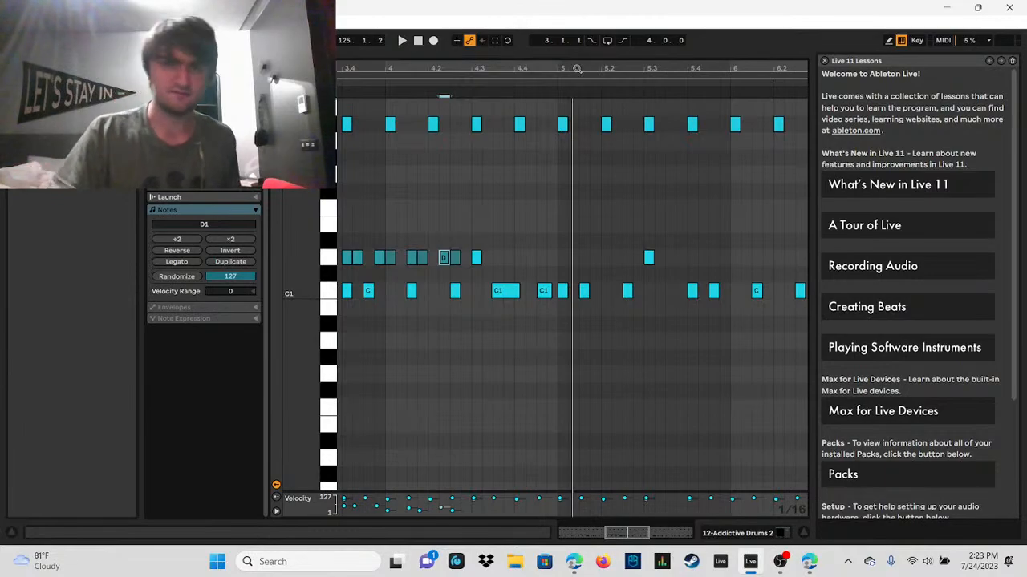
Step: Replay the clip's opening bars into bar 5 to check how the ghost-note run sits in the pattern
{"action": "left_click_drag", "start_coordinate": [577, 69], "coordinate": [542, 28]}
{"action": "scroll", "coordinate": [572, 297], "scroll_direction": "left", "scroll_amount": 3}
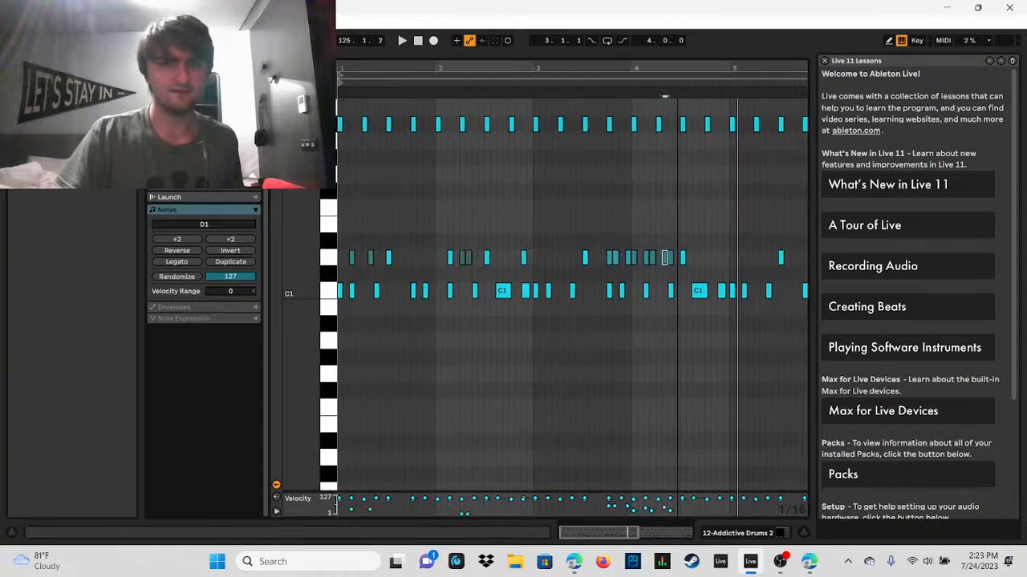
{"action": "left_click_drag", "start_coordinate": [681, 69], "coordinate": [455, 138]}
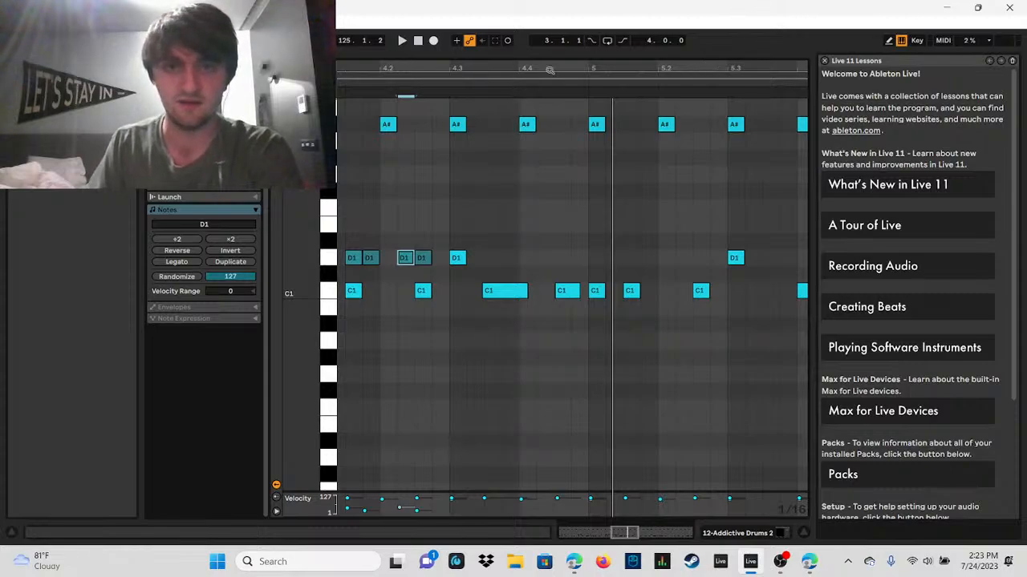
{"action": "scroll", "coordinate": [573, 294], "scroll_direction": "up", "scroll_amount": 1}
{"action": "scroll", "coordinate": [572, 294], "scroll_direction": "down", "scroll_amount": 5}
{"action": "scroll", "coordinate": [573, 294], "scroll_direction": "up", "scroll_amount": 2}
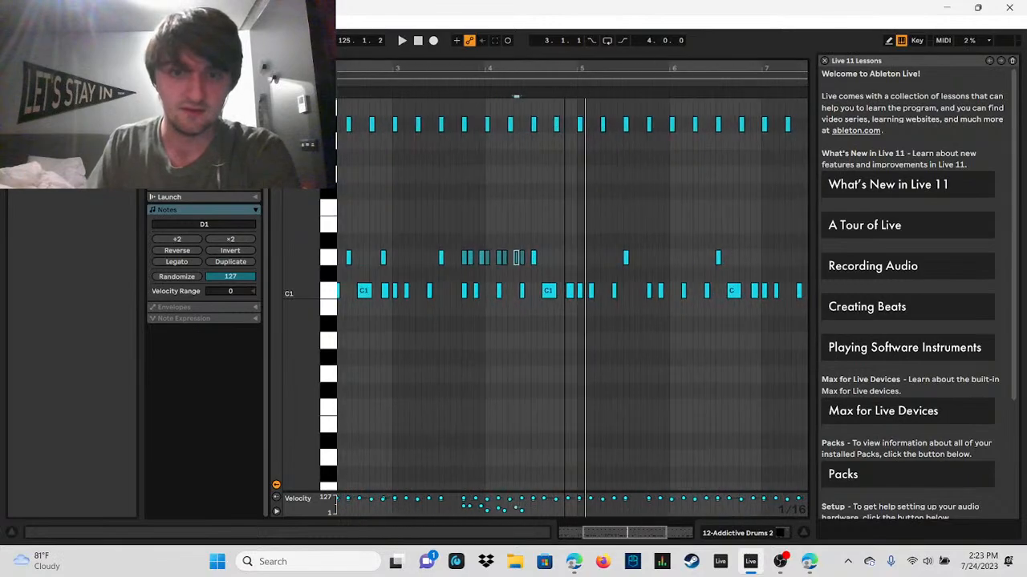
{"action": "left_click_drag", "start_coordinate": [561, 66], "coordinate": [764, 66]}
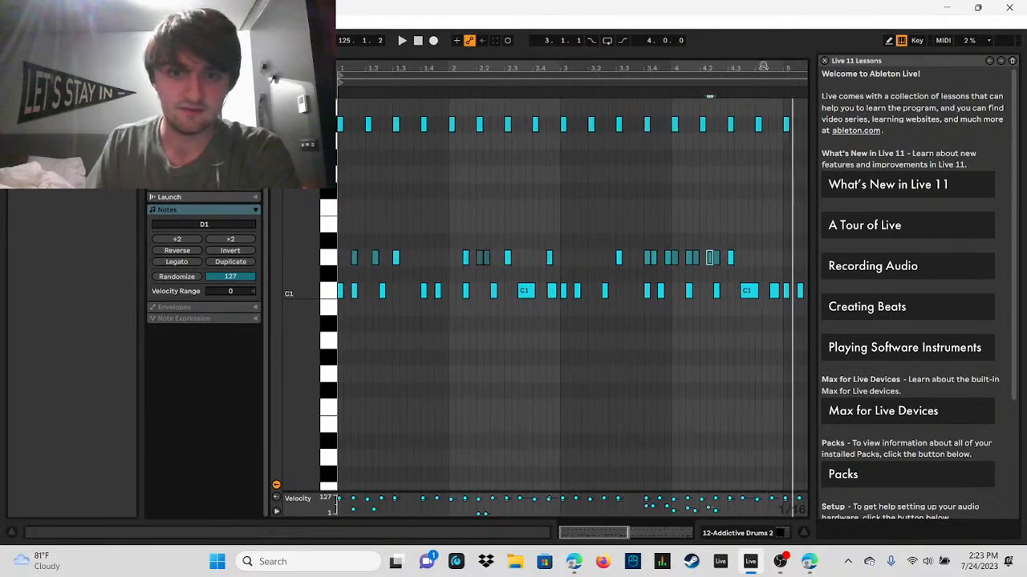
{"action": "left_click", "coordinate": [402, 41]}
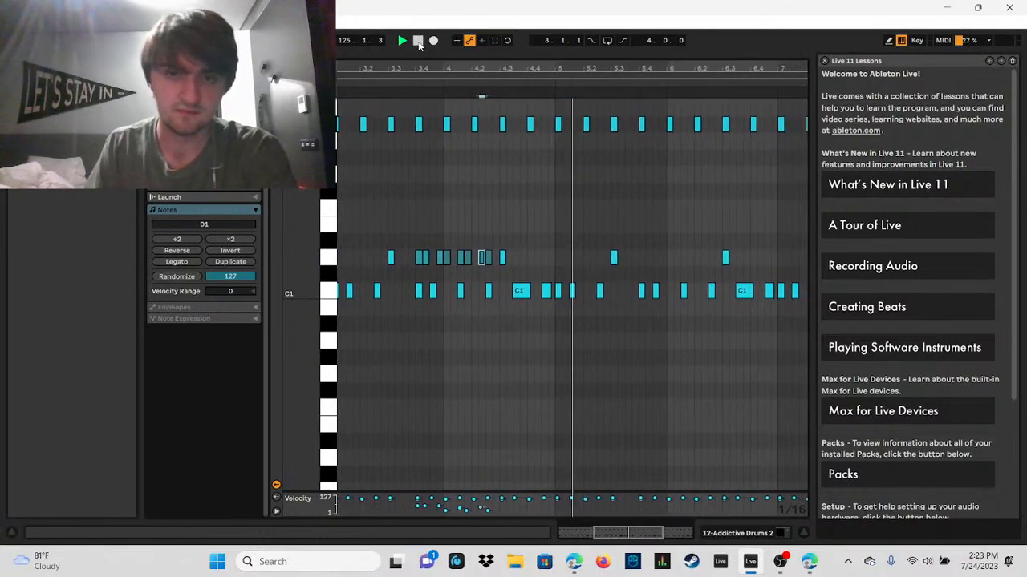
{"action": "left_click", "coordinate": [417, 40]}
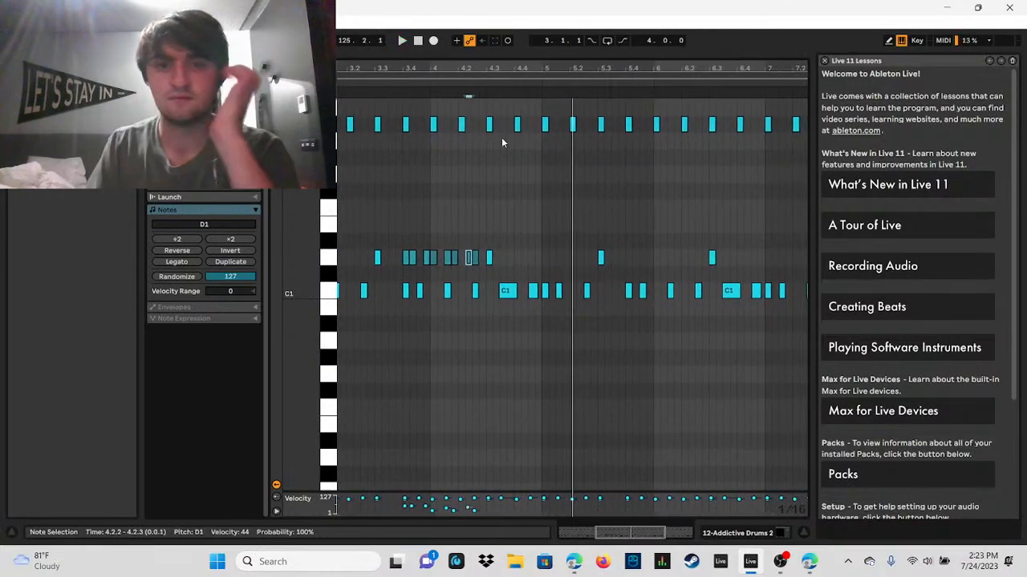
Step: Add D1 notes at 4.4.3 and 4.4.4 and audition the lead-in to bar 5
{"action": "double_click", "coordinate": [535, 257]}
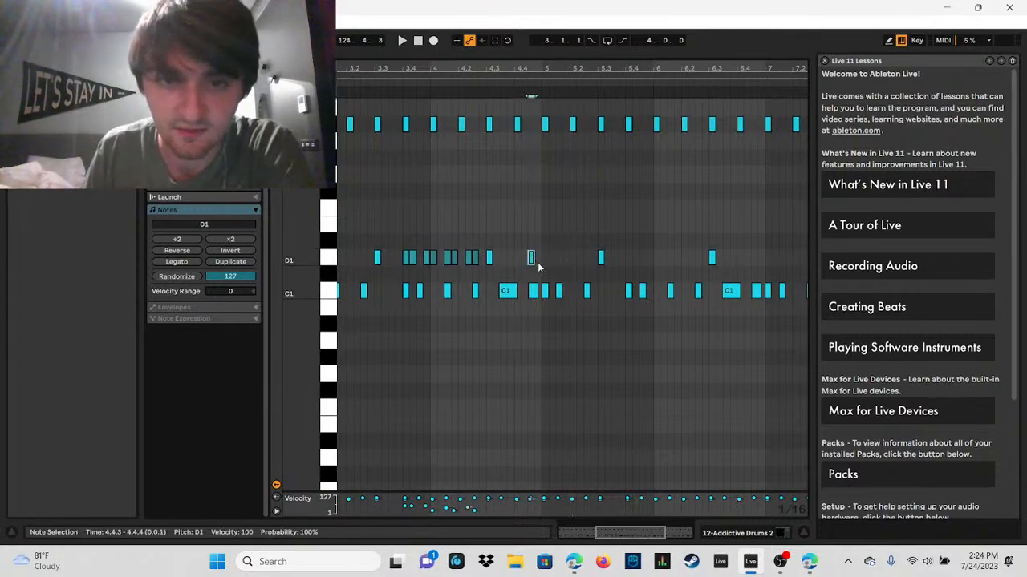
{"action": "left_click", "coordinate": [403, 40]}
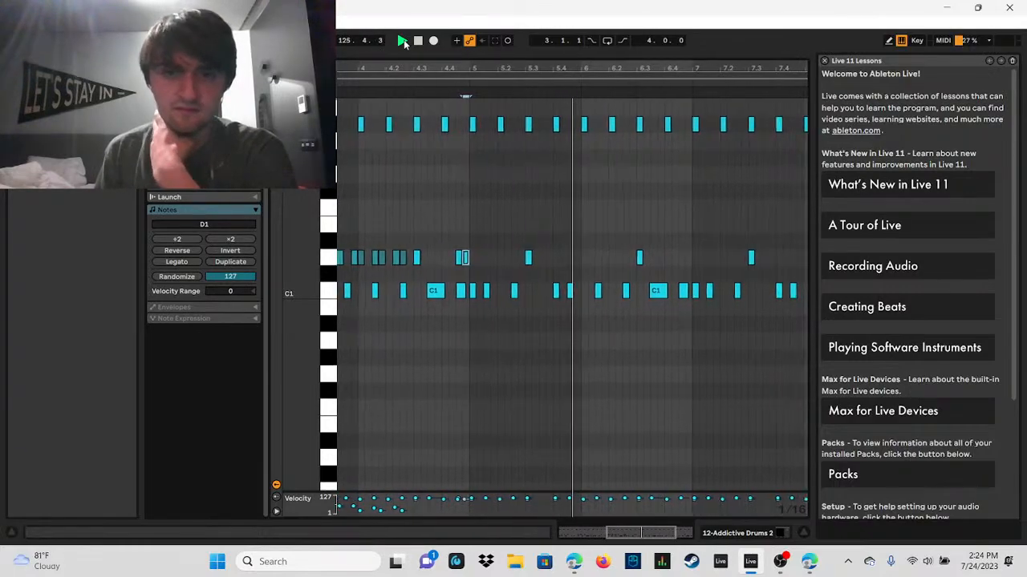
{"action": "left_click", "coordinate": [417, 42]}
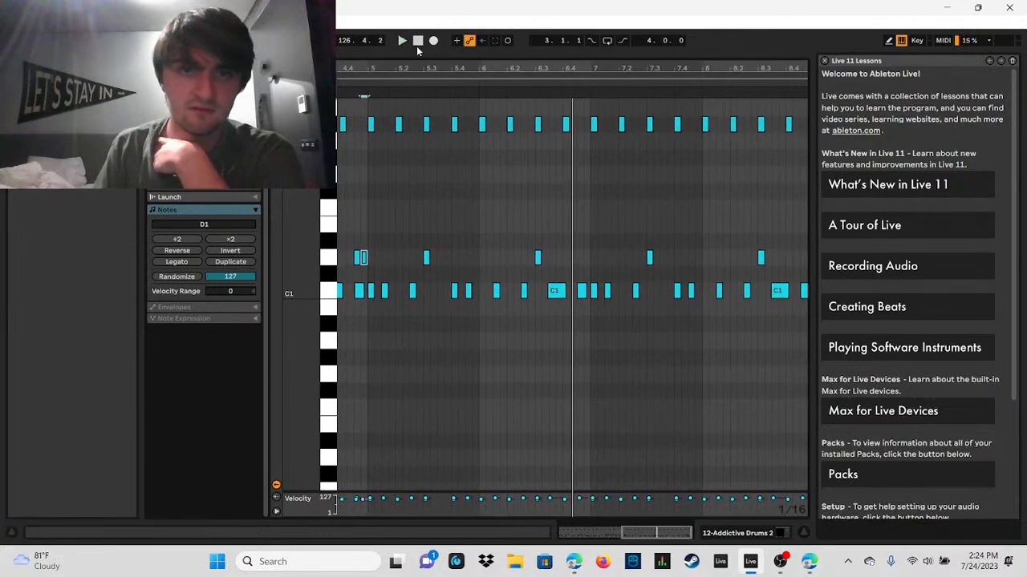
Step: Copy the eight-note D1 run that starts at 3.4.1 and paste it at 5.4.1
{"action": "left_click_drag", "start_coordinate": [431, 69], "coordinate": [736, 68]}
{"action": "left_click_drag", "start_coordinate": [499, 239], "coordinate": [552, 259]}
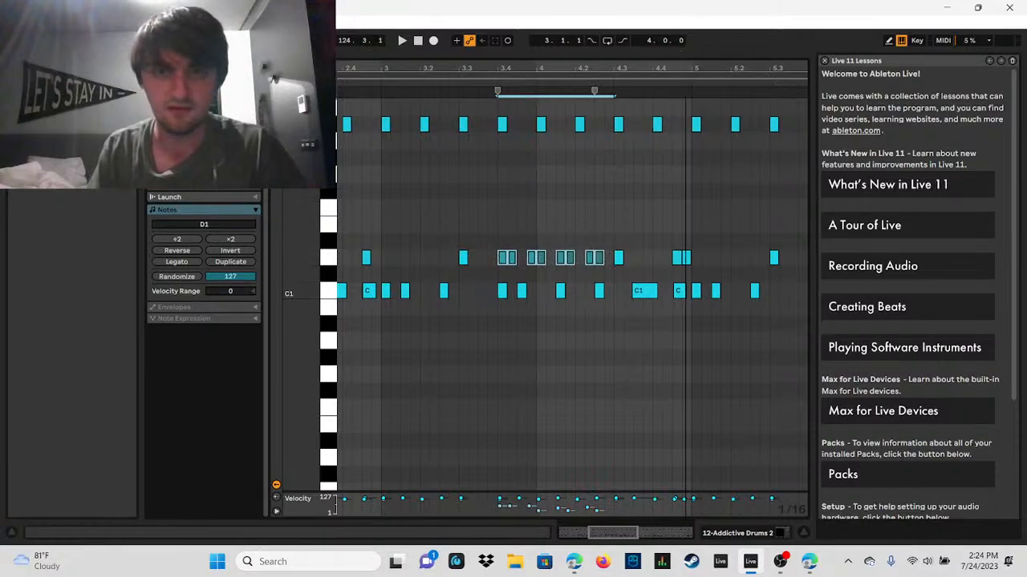
{"action": "left_click_drag", "start_coordinate": [685, 67], "coordinate": [495, 68]}
{"action": "left_click", "coordinate": [609, 264]}
{"action": "left_click", "coordinate": [619, 259]}
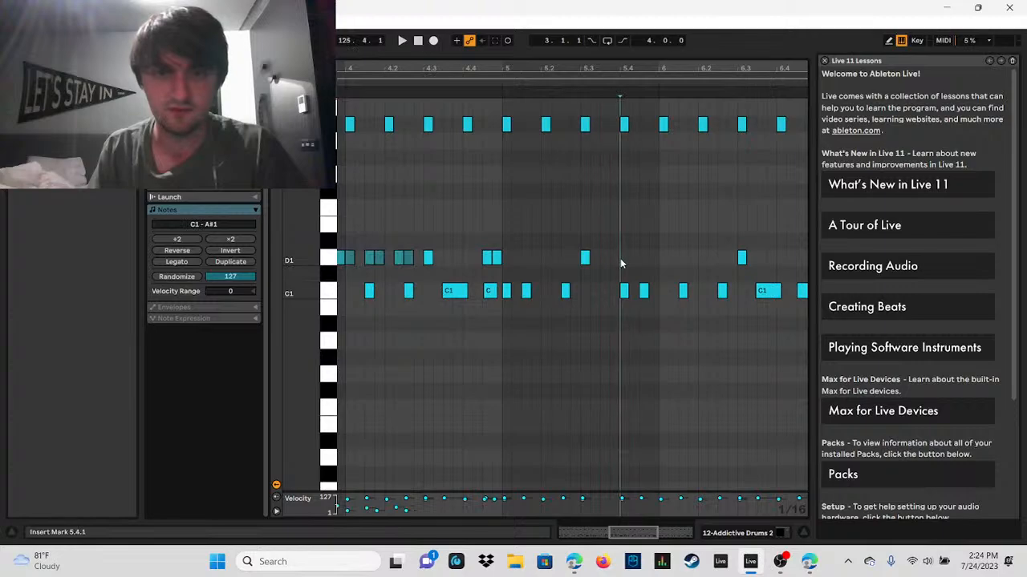
{"action": "key", "text": "ctrl+v"}
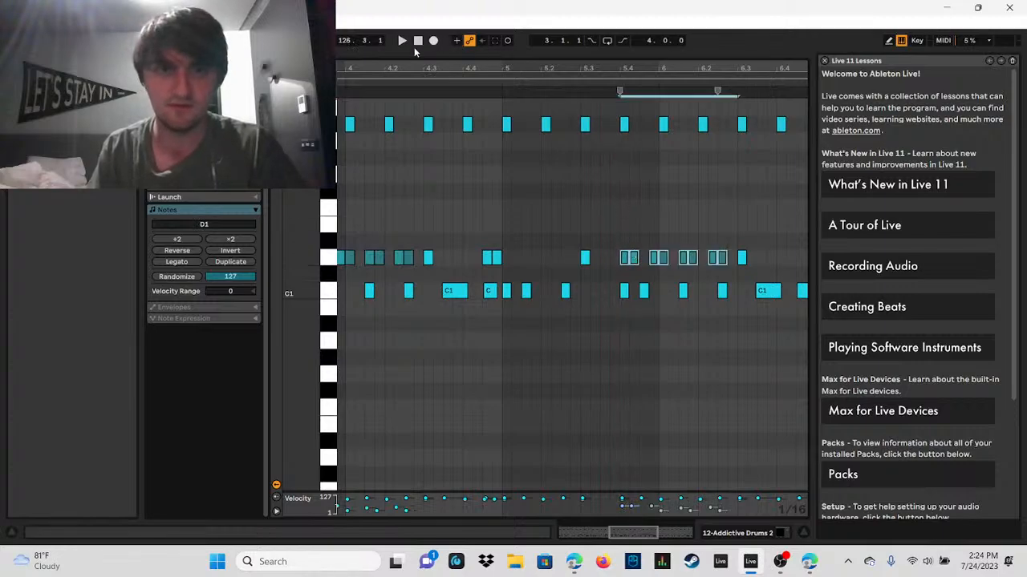
Step: Bring the arrangement into view, play the pasted D1 run with the song, and enlarge the note editor again
{"action": "left_click_drag", "start_coordinate": [520, 54], "coordinate": [514, 331]}
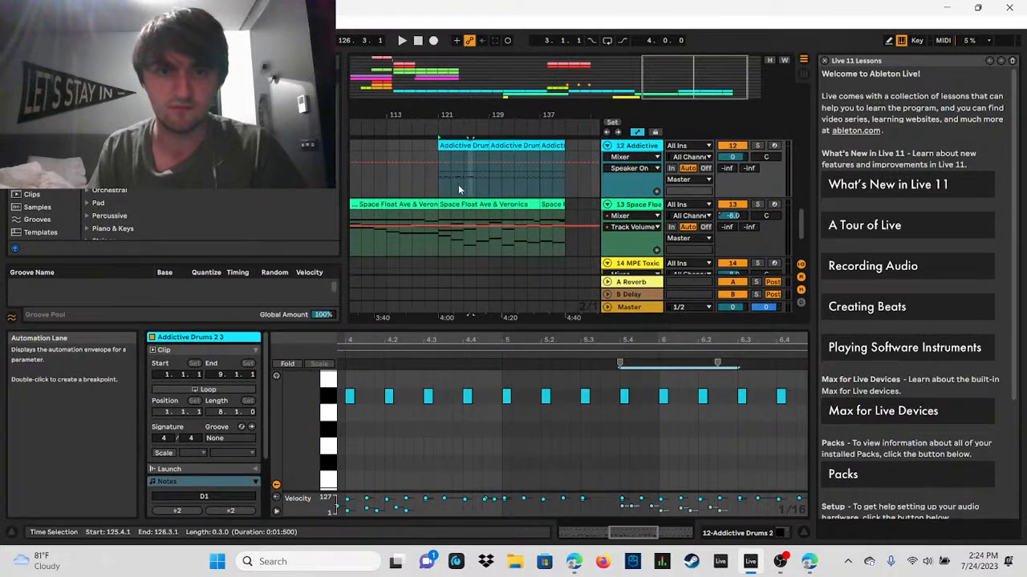
{"action": "left_click", "coordinate": [402, 40]}
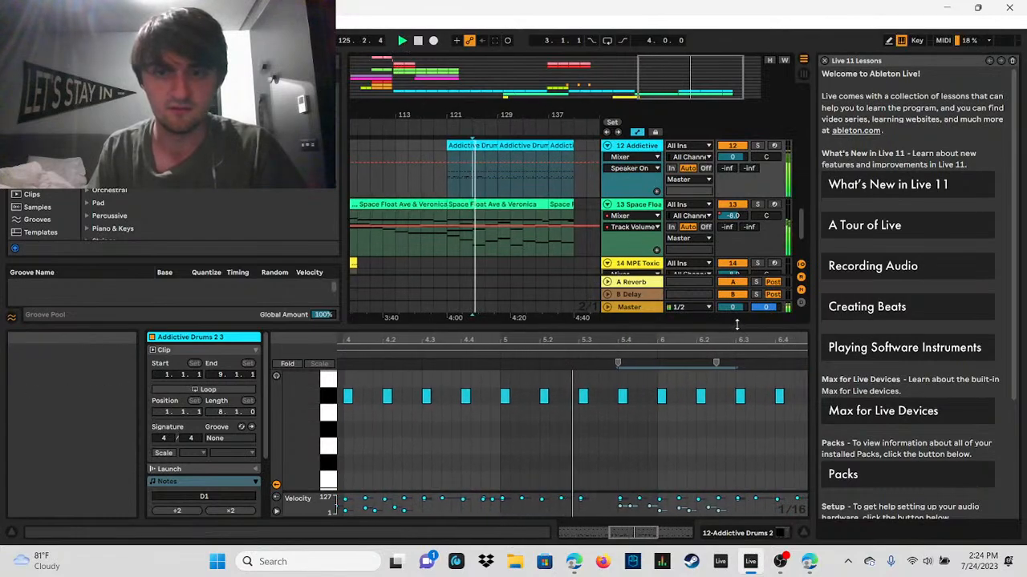
{"action": "left_click_drag", "start_coordinate": [736, 326], "coordinate": [690, 53]}
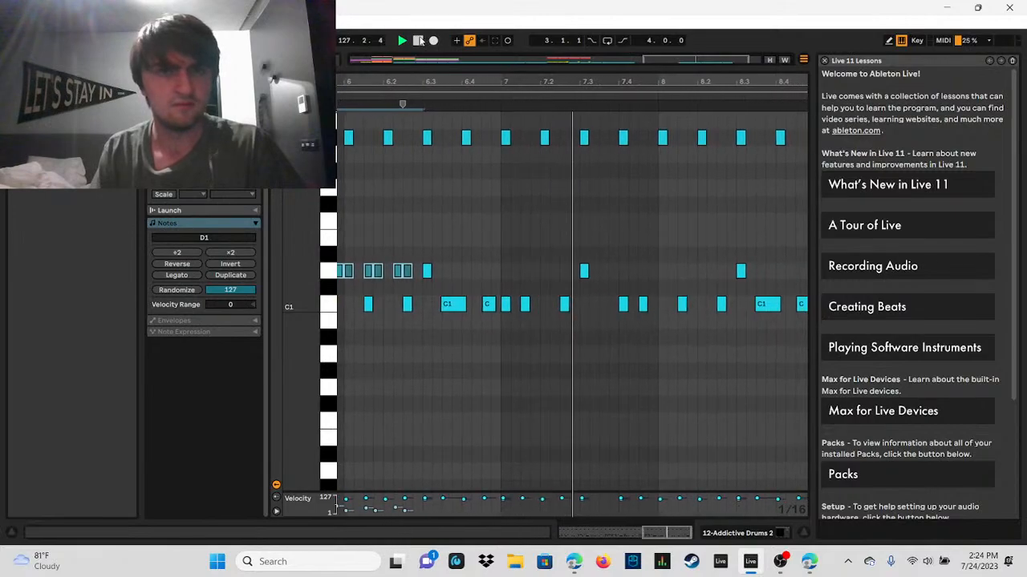
Step: Add four D1 notes in bar 7 at 7.1.1, 7.1.4, 7.2.2 and 7.2.3
{"action": "double_click", "coordinate": [497, 270]}
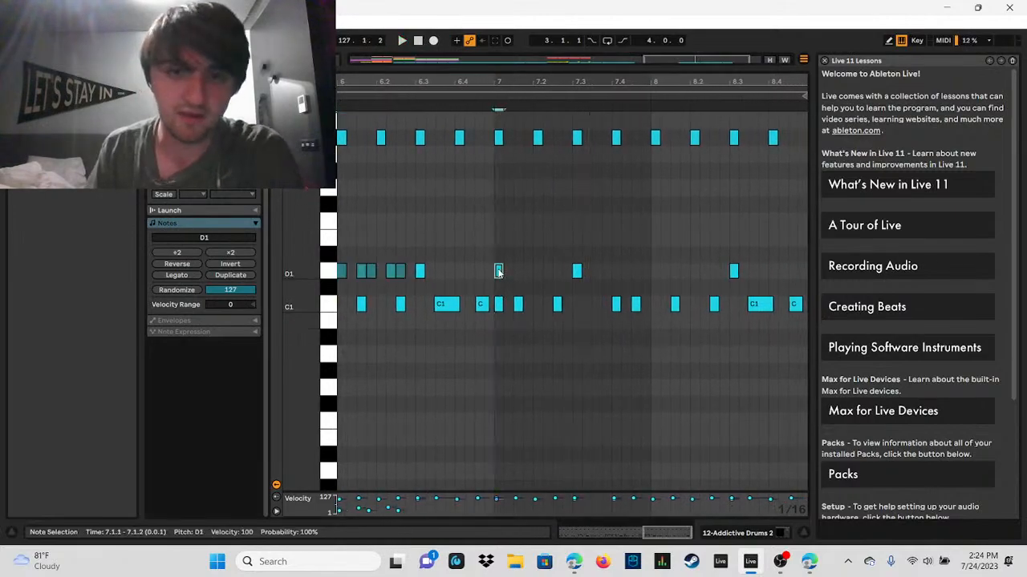
{"action": "double_click", "coordinate": [527, 271]}
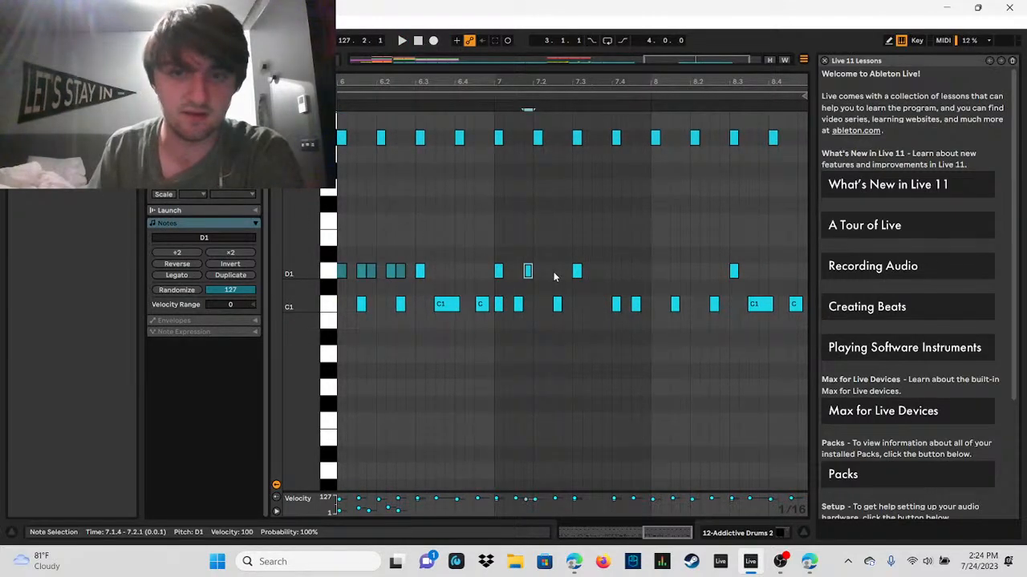
{"action": "double_click", "coordinate": [556, 272]}
{"action": "left_click_drag", "start_coordinate": [559, 278], "coordinate": [483, 263]}
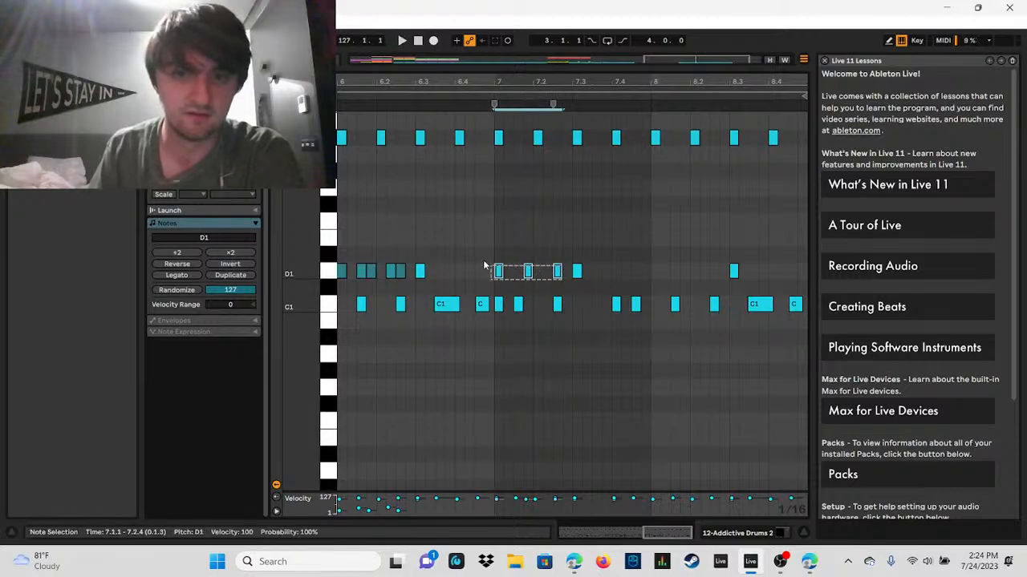
{"action": "double_click", "coordinate": [548, 272]}
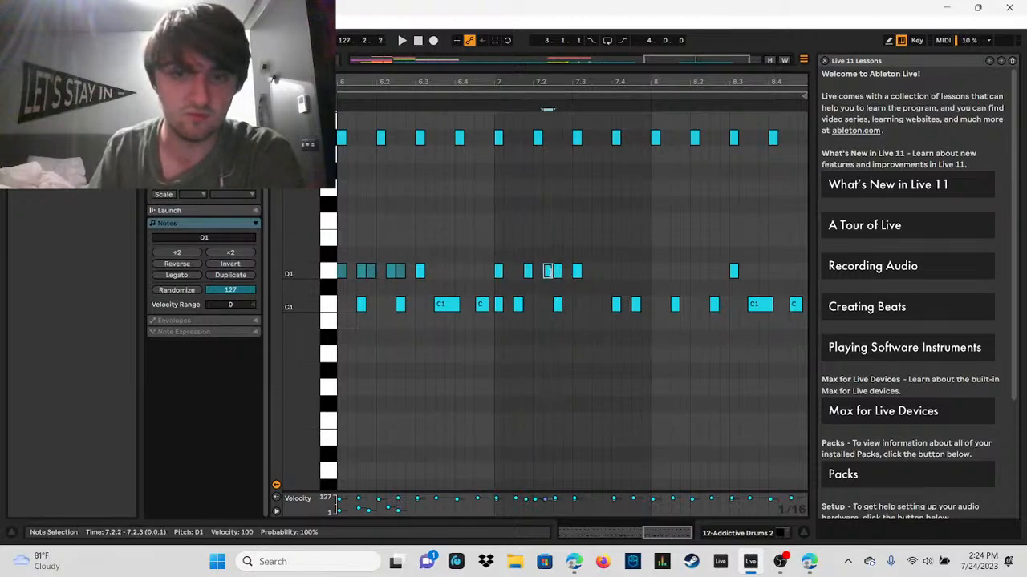
Step: Lower the velocity of the four new D1 notes in bar 7 to 23 to make them ghost notes
{"action": "left_click_drag", "start_coordinate": [551, 269], "coordinate": [549, 275]}
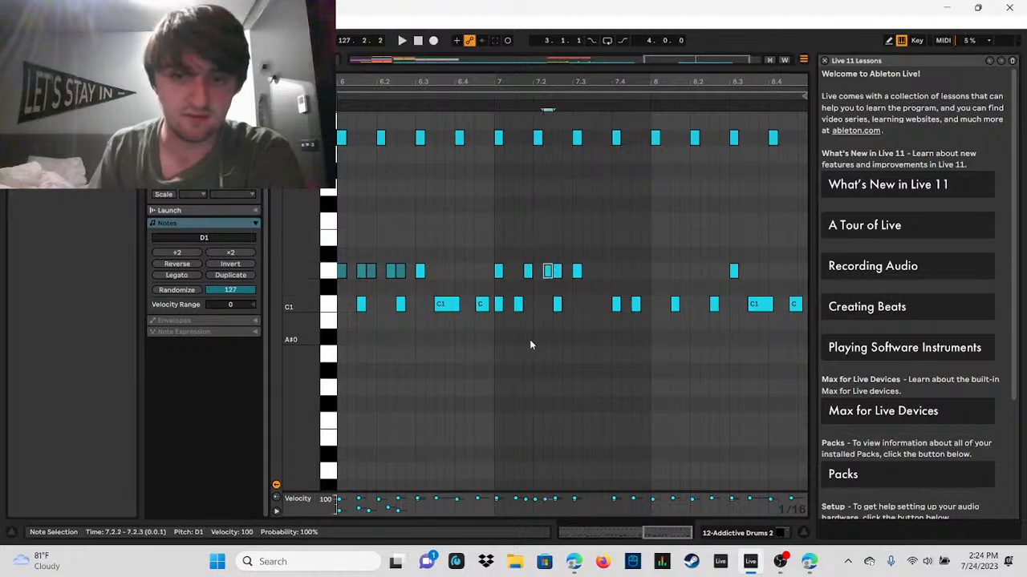
{"action": "left_click", "coordinate": [563, 287]}
{"action": "left_click_drag", "start_coordinate": [547, 281], "coordinate": [481, 270]}
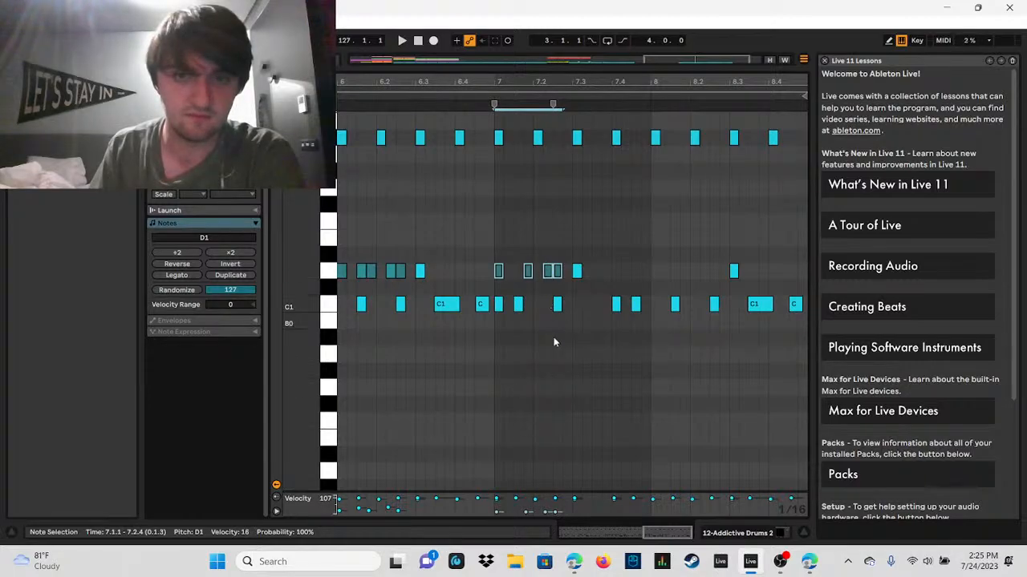
{"action": "double_click", "coordinate": [550, 273]}
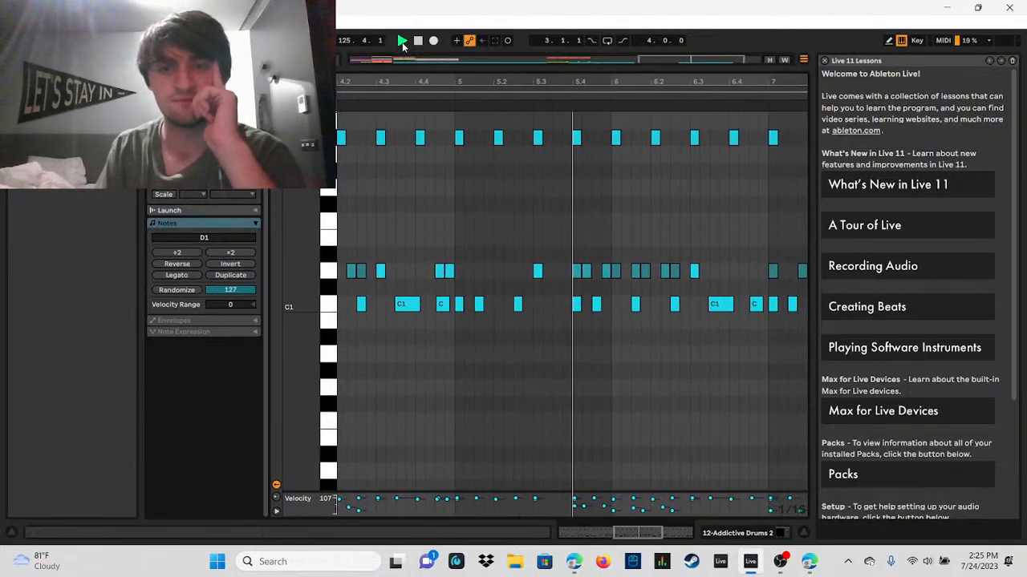
Step: Add a D1 note at 6.4.1 and replay the pattern from around bar 5
{"action": "double_click", "coordinate": [591, 271]}
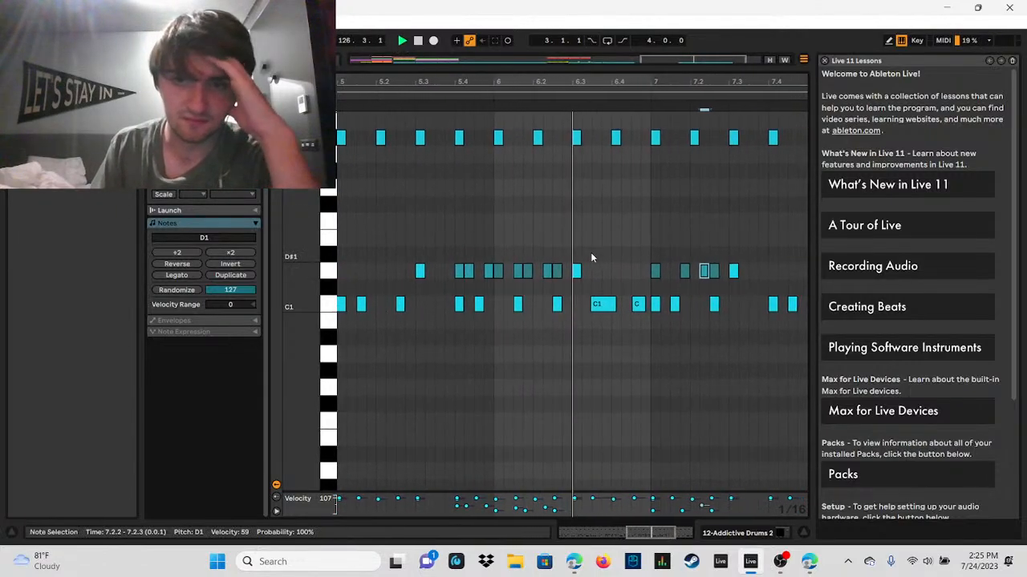
{"action": "left_click_drag", "start_coordinate": [698, 80], "coordinate": [684, 46]}
{"action": "left_click", "coordinate": [401, 41]}
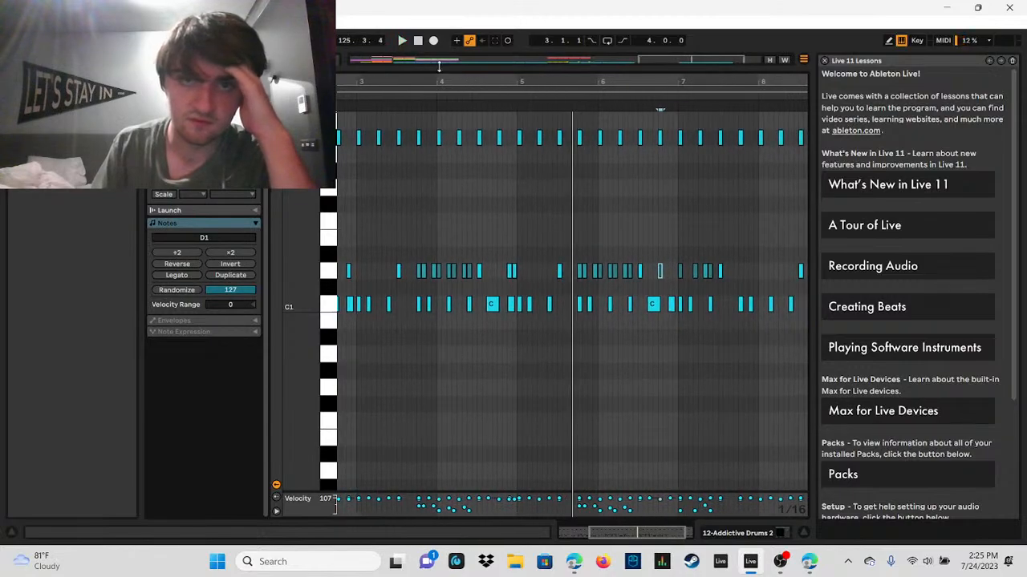
Step: Bring the arrangement into view and play the first Addictive Drums clip from bar 121
{"action": "left_click_drag", "start_coordinate": [439, 67], "coordinate": [478, 312]}
{"action": "left_click", "coordinate": [449, 187]}
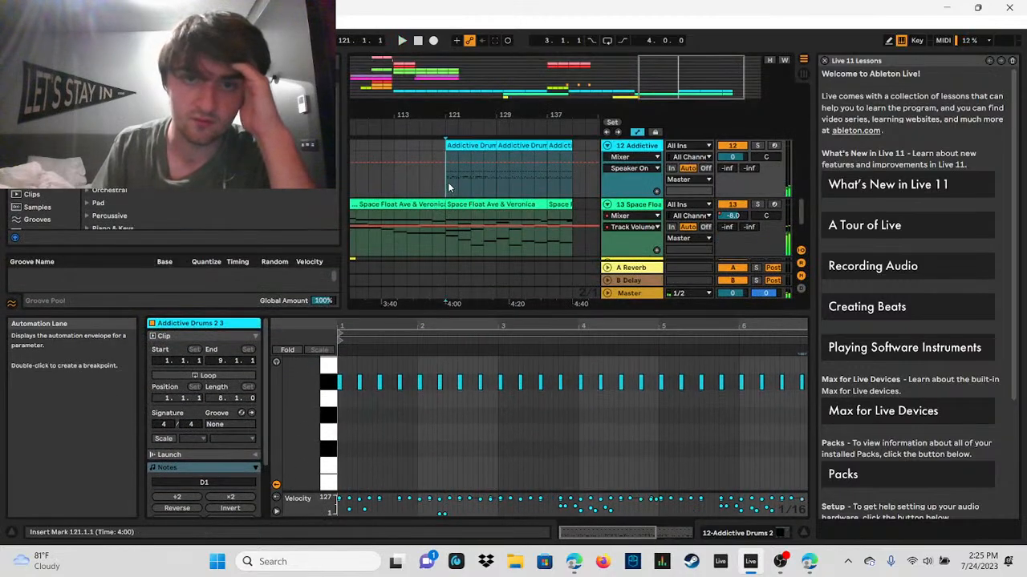
{"action": "left_click", "coordinate": [403, 40]}
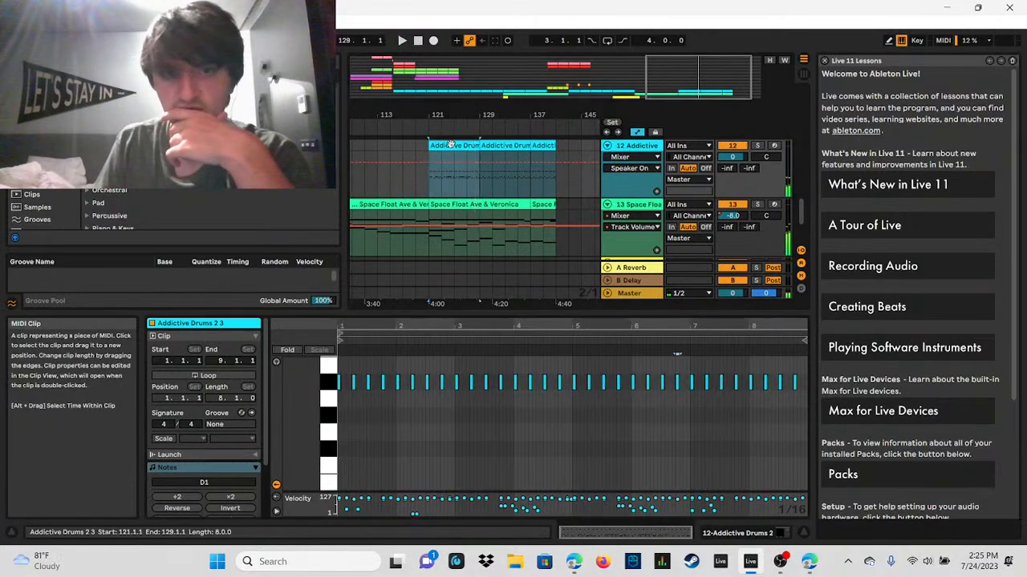
Step: Enlarge the note editor, add D1 notes at 8.1.1, 8.1.4, 8.2.3 and 8.4.1, move the 8.3.1 note to 8.3.2, and audition the bar
{"action": "left_click_drag", "start_coordinate": [752, 313], "coordinate": [770, 128]}
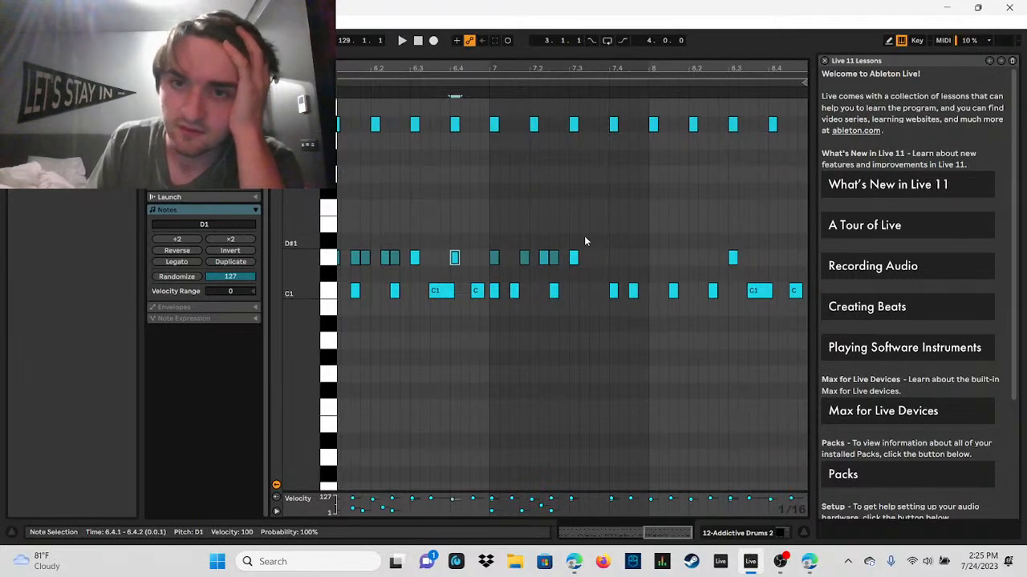
{"action": "double_click", "coordinate": [651, 256]}
{"action": "double_click", "coordinate": [688, 258]}
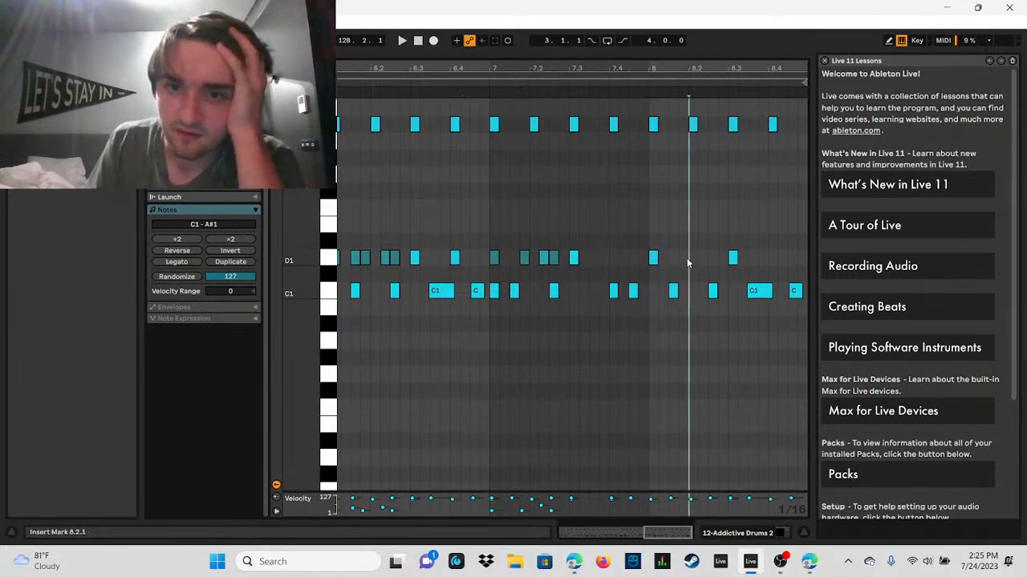
{"action": "double_click", "coordinate": [712, 259]}
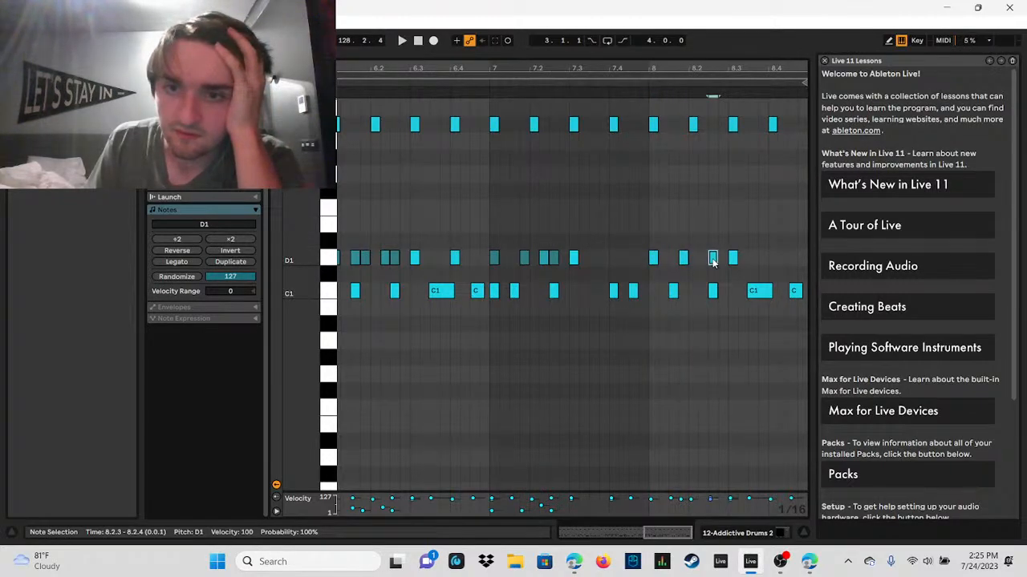
{"action": "left_click_drag", "start_coordinate": [733, 259], "coordinate": [746, 259]}
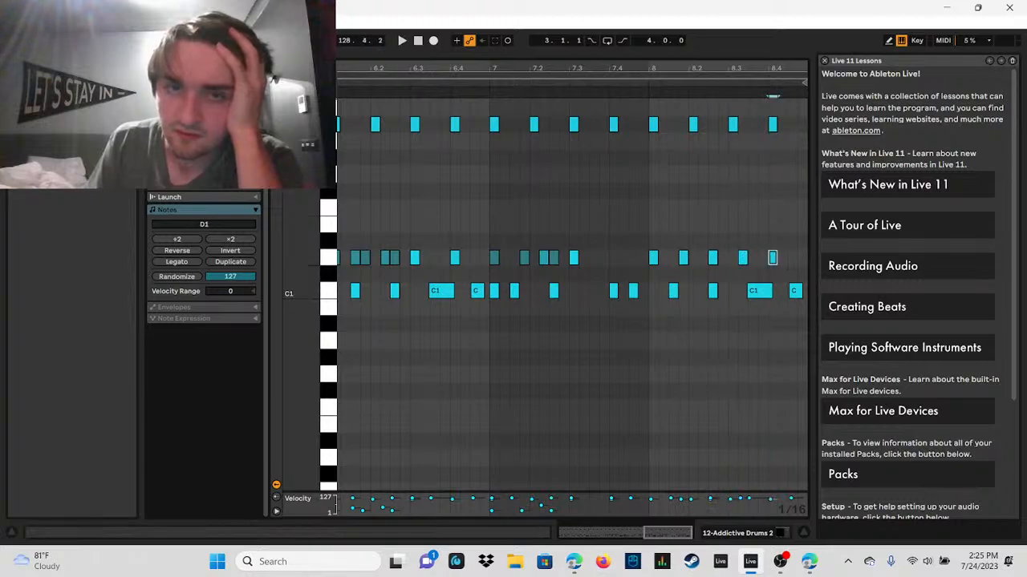
{"action": "left_click", "coordinate": [401, 40]}
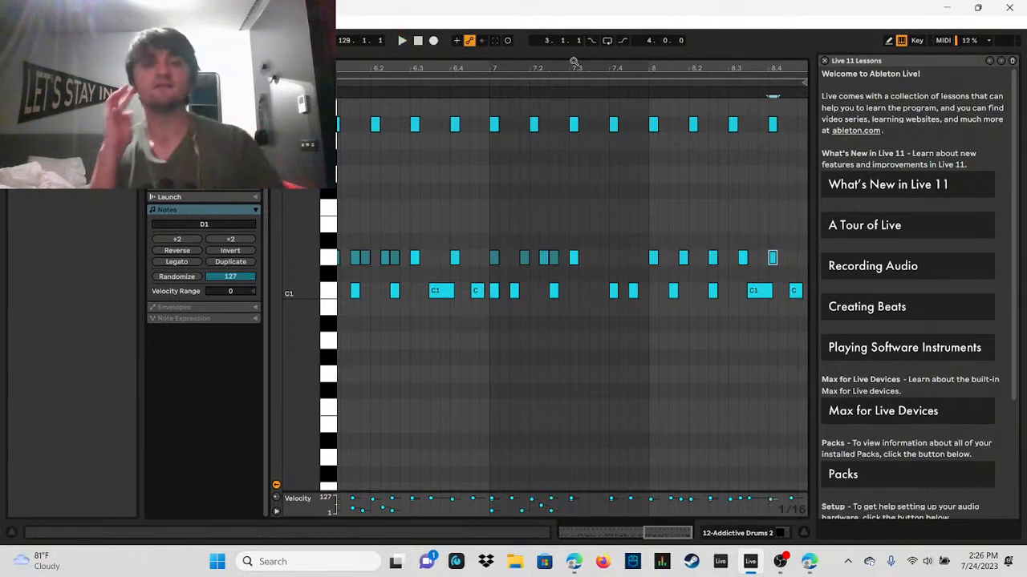
Step: Bring the arrangement into view and duplicate the Addictive Drums clip at bar 121 over bars 129 to 137
{"action": "left_click_drag", "start_coordinate": [592, 54], "coordinate": [553, 383]}
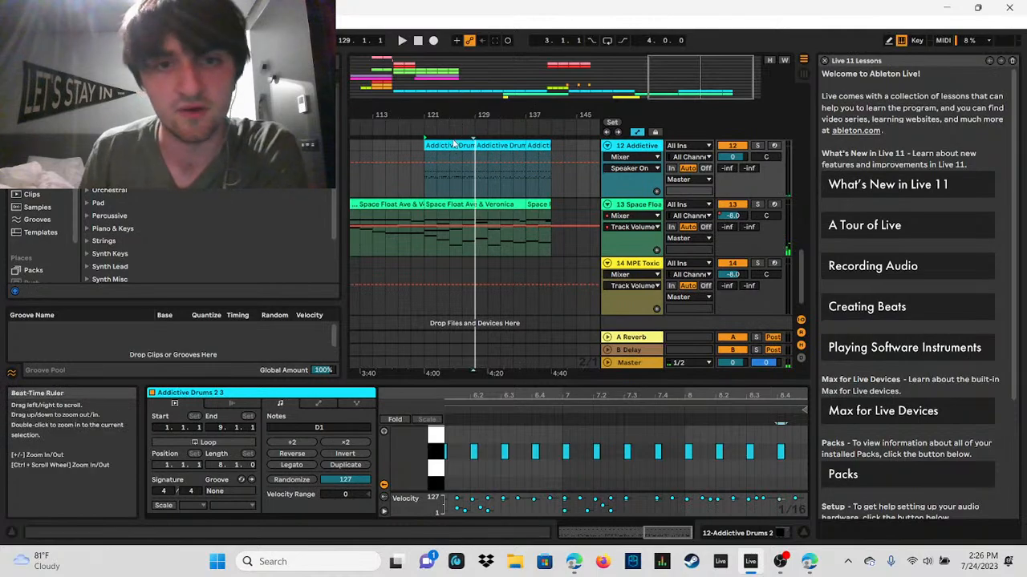
{"action": "left_click", "coordinate": [504, 145]}
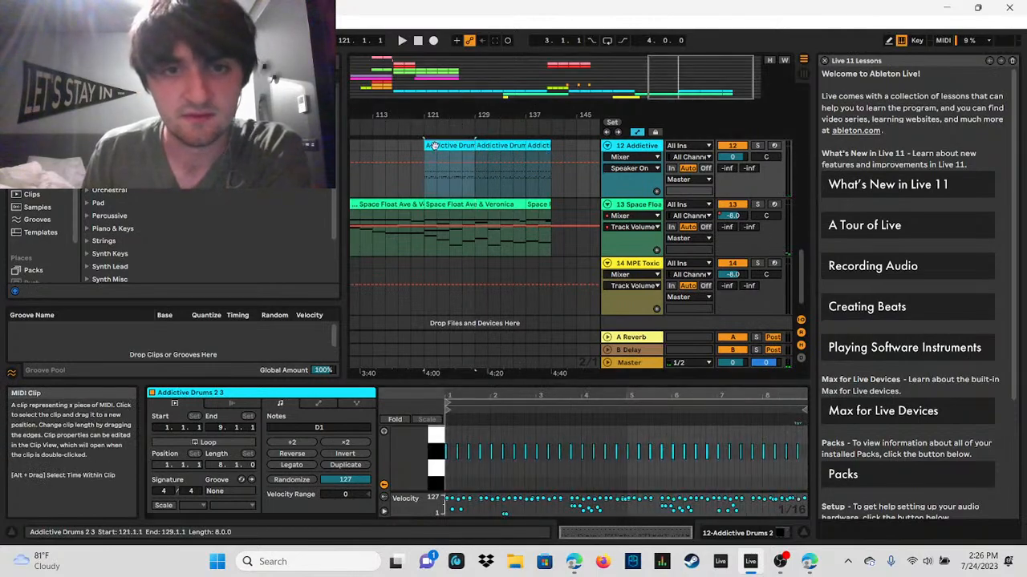
{"action": "right_click", "coordinate": [433, 145]}
{"action": "left_click", "coordinate": [522, 179]}
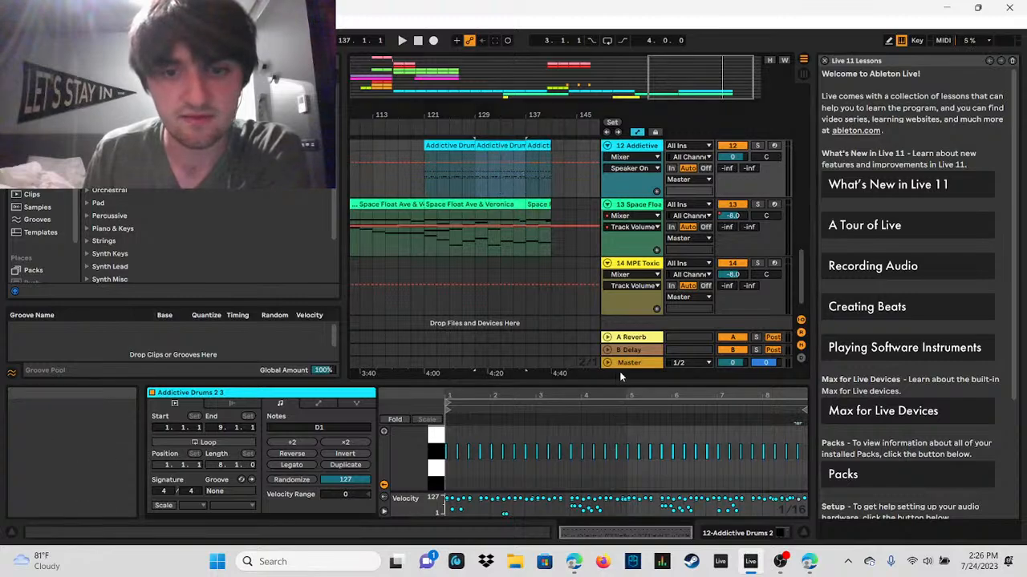
Step: Enlarge the duplicated clip's opening bars and move the D1 ghost notes at 1.1.3 and 1.2.2 to 1.1.1 and 1.1.4
{"action": "left_click_drag", "start_coordinate": [624, 383], "coordinate": [401, 161]}
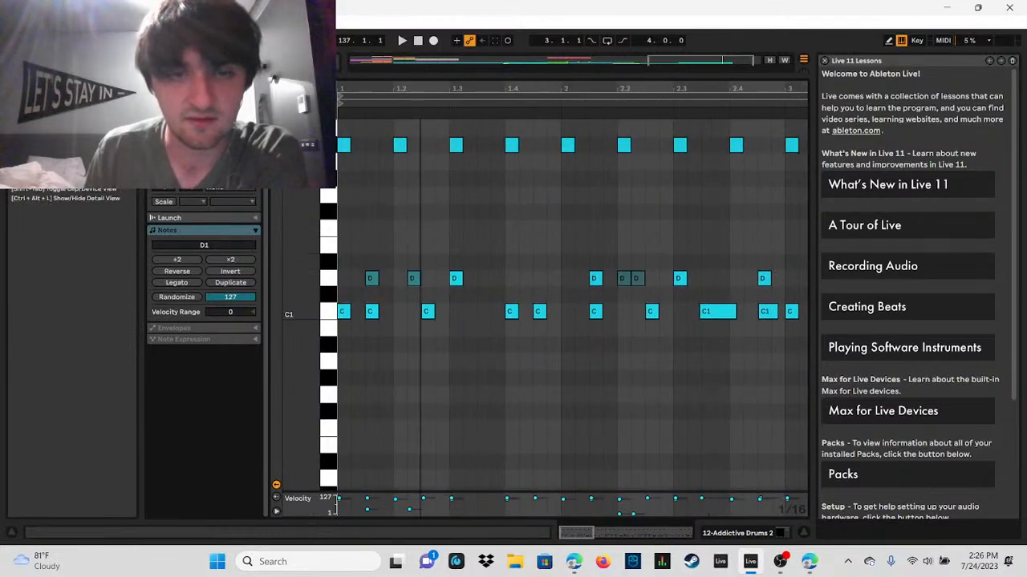
{"action": "left_click_drag", "start_coordinate": [356, 256], "coordinate": [409, 281]}
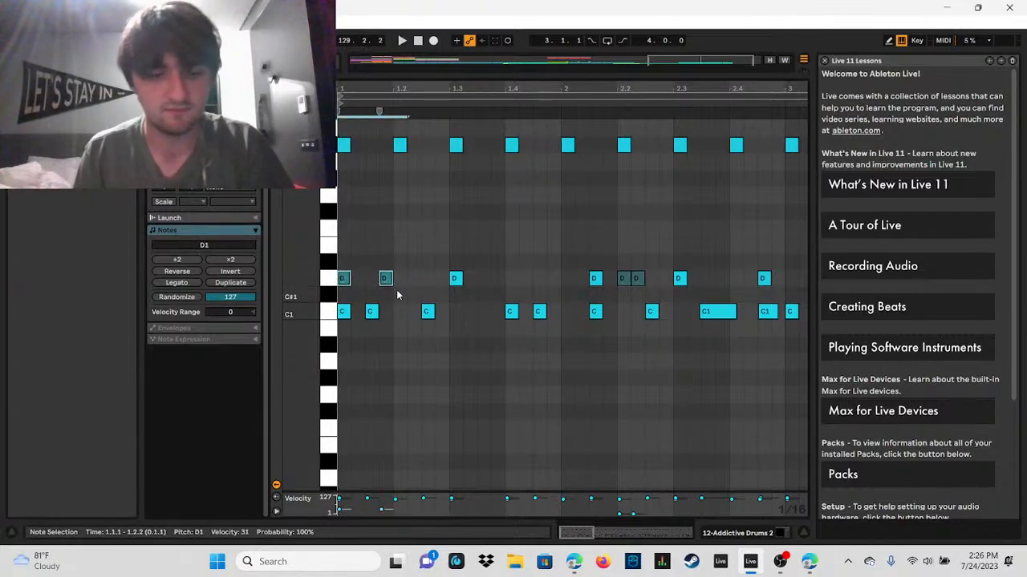
Step: Try duplicating the two opening ghost notes to 1.2.2 and 1.3.1 and shifting the copies, and undo it
{"action": "key", "text": "ctrl+d"}
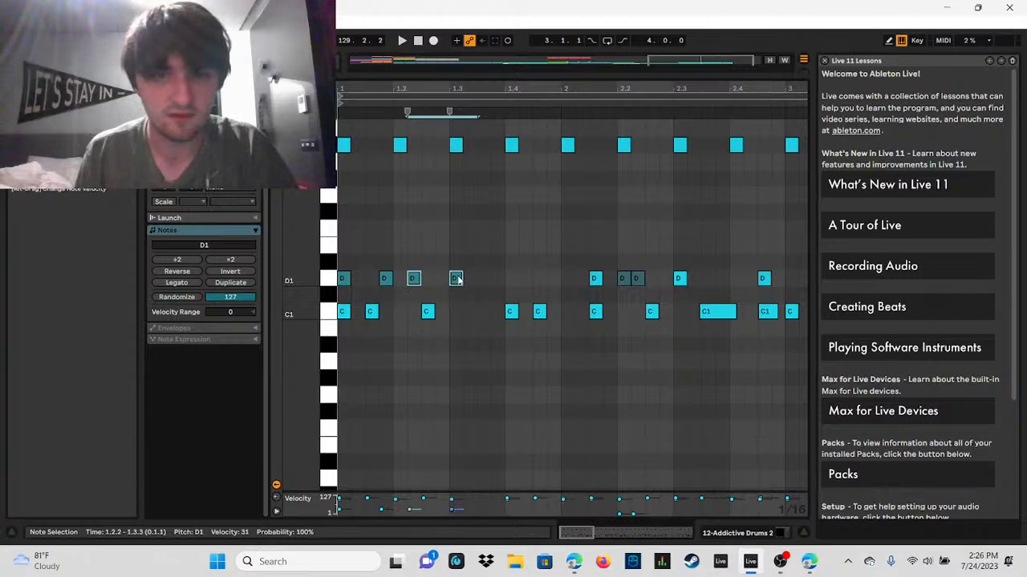
{"action": "left_click_drag", "start_coordinate": [413, 284], "coordinate": [431, 289]}
{"action": "key", "text": "ctrl+z"}
{"action": "key", "text": "ctrl+z"}
{"action": "key", "text": "ctrl+z"}
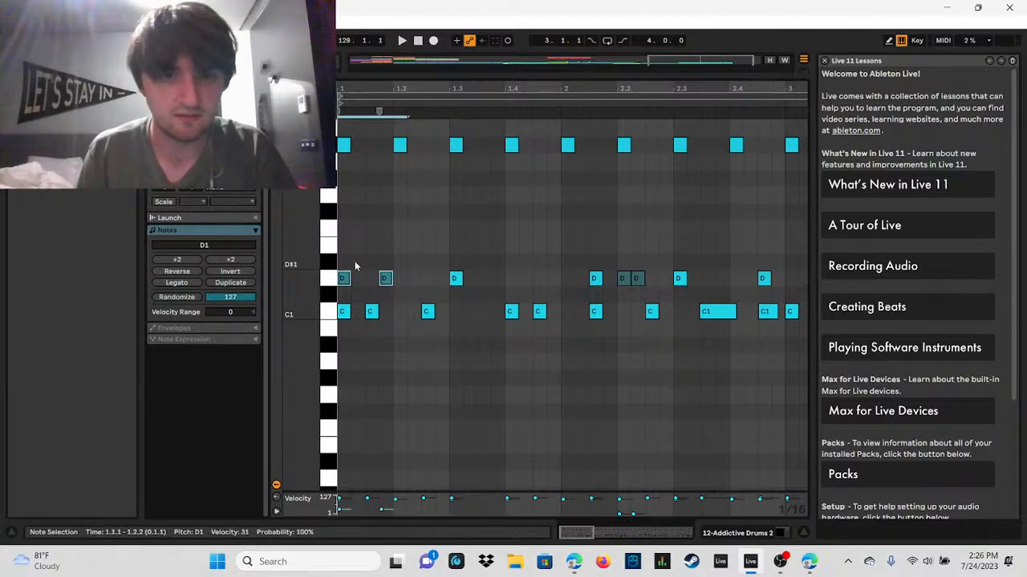
Step: Duplicate the D1 ghost notes at 1.1.1 and 1.1.4 and place the copies at 1.2.3 and 1.3.2
{"action": "left_click_drag", "start_coordinate": [345, 263], "coordinate": [388, 282]}
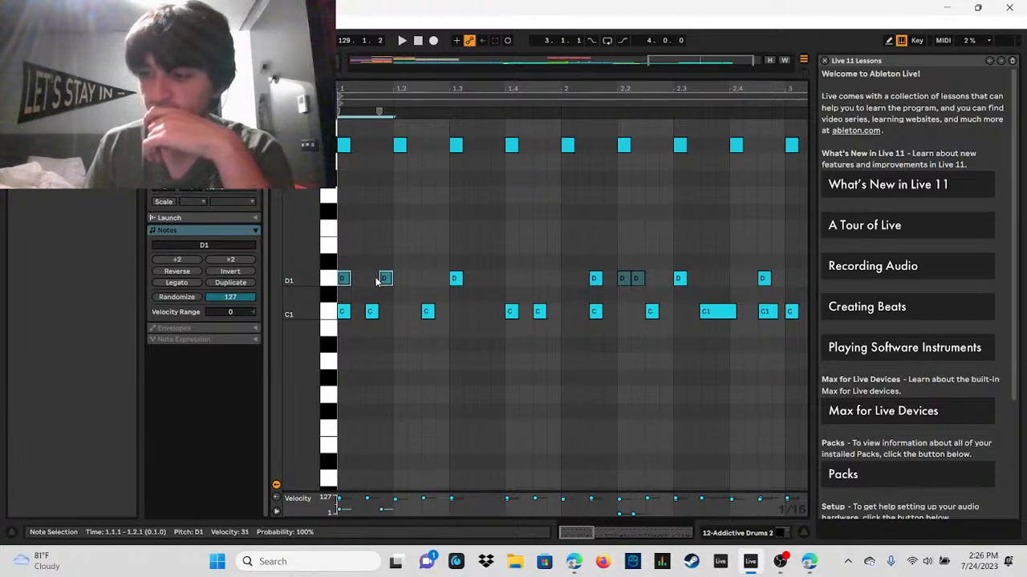
{"action": "right_click", "coordinate": [343, 280]}
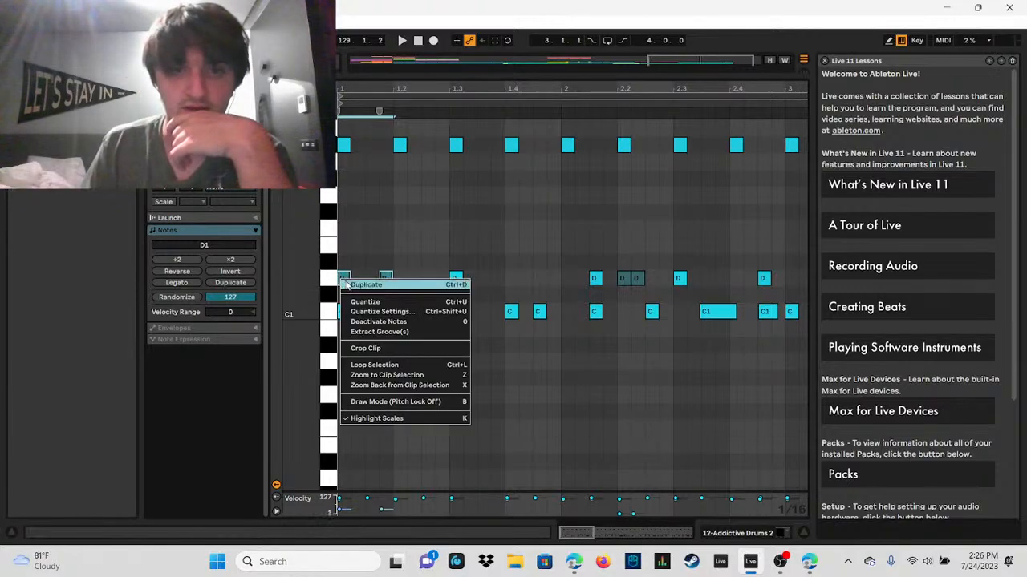
{"action": "left_click", "coordinate": [365, 285]}
{"action": "left_click_drag", "start_coordinate": [405, 284], "coordinate": [437, 288]}
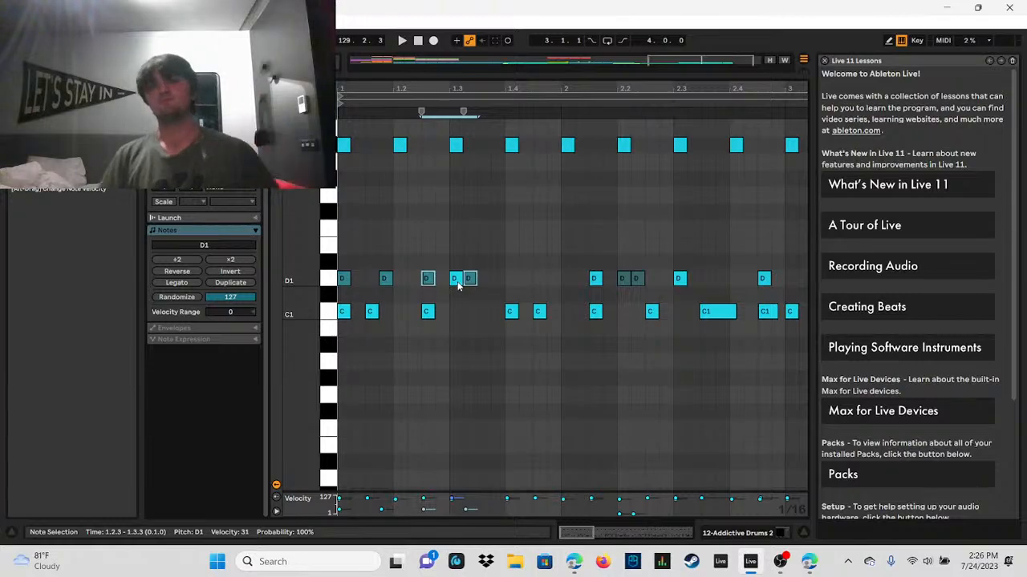
Step: Play the second clip's opening bars into bar 3 to check the changed ghost notes
{"action": "left_click", "coordinate": [402, 40]}
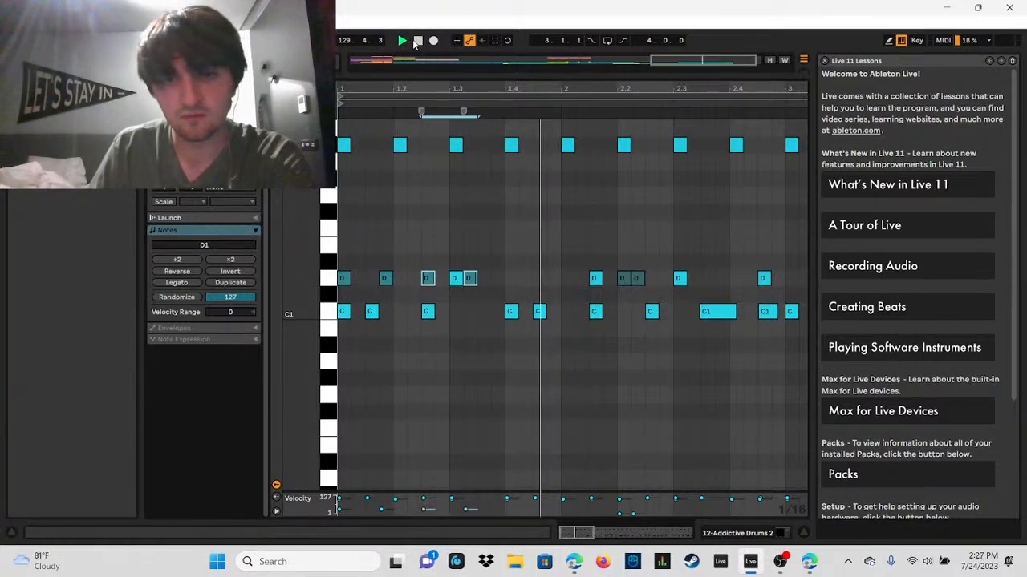
{"action": "left_click", "coordinate": [416, 40]}
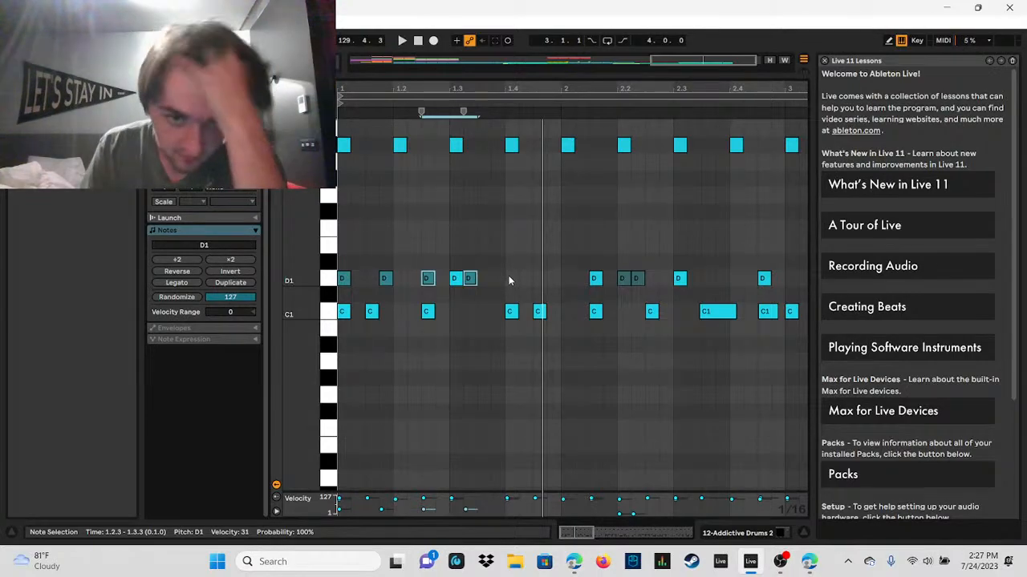
{"action": "left_click", "coordinate": [407, 40]}
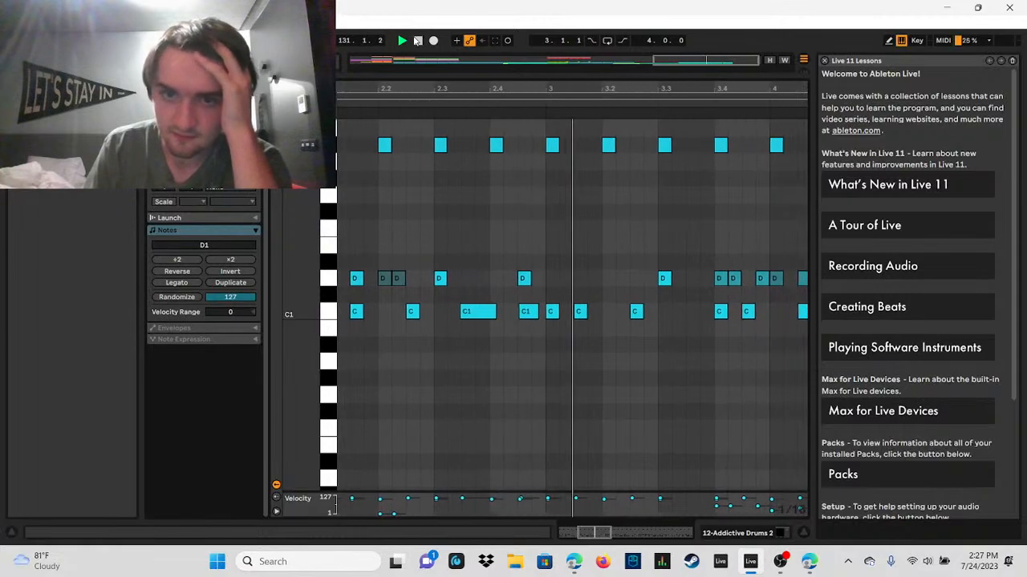
{"action": "left_click", "coordinate": [417, 41]}
Step: Delete the D1 ghost notes at 3.4.1 and 4.1.4 and play the rest of the clip
{"action": "left_click_drag", "start_coordinate": [451, 83], "coordinate": [414, 71]}
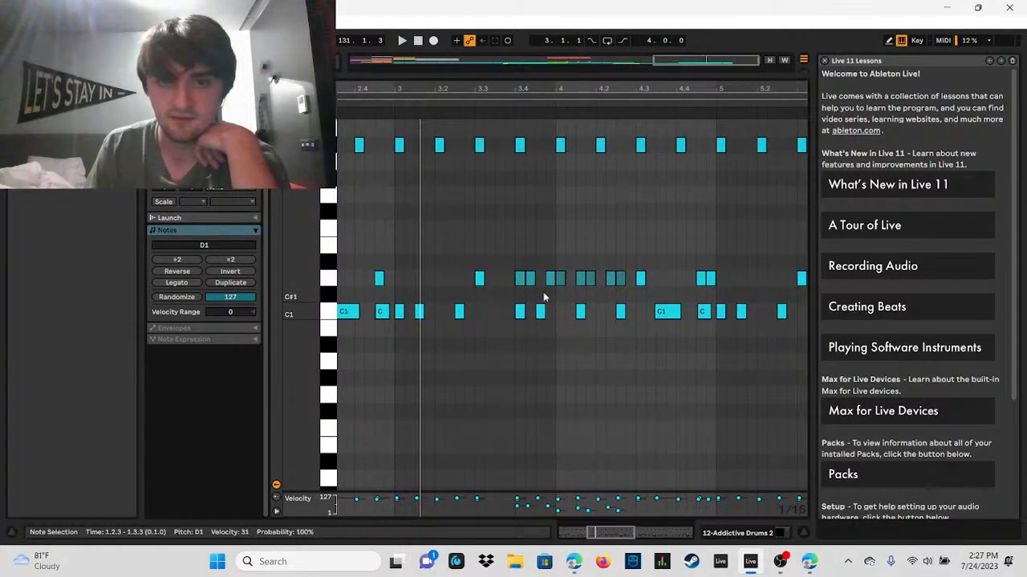
{"action": "left_click", "coordinate": [526, 278]}
{"action": "left_click", "coordinate": [521, 280]}
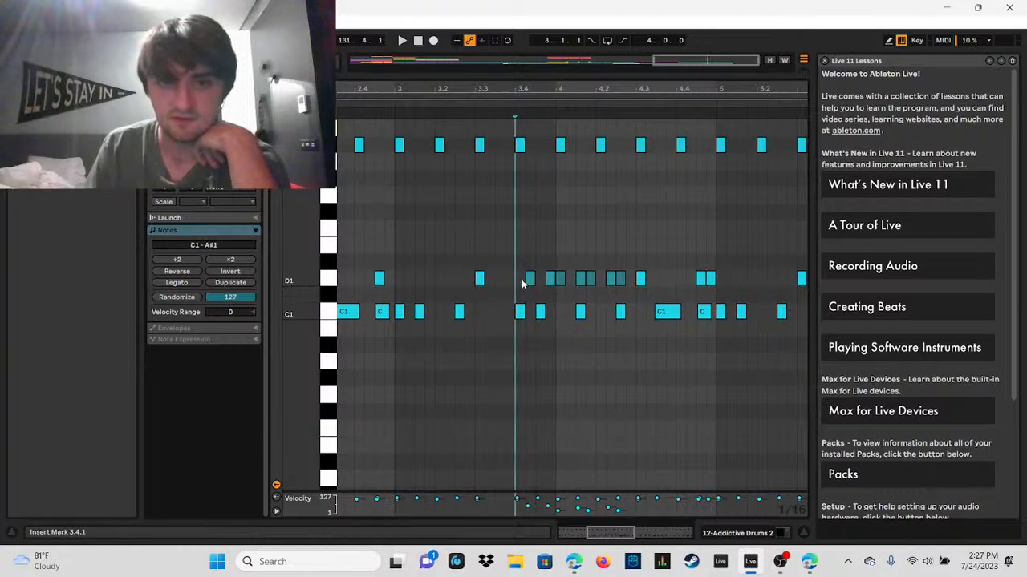
{"action": "left_click", "coordinate": [539, 281]}
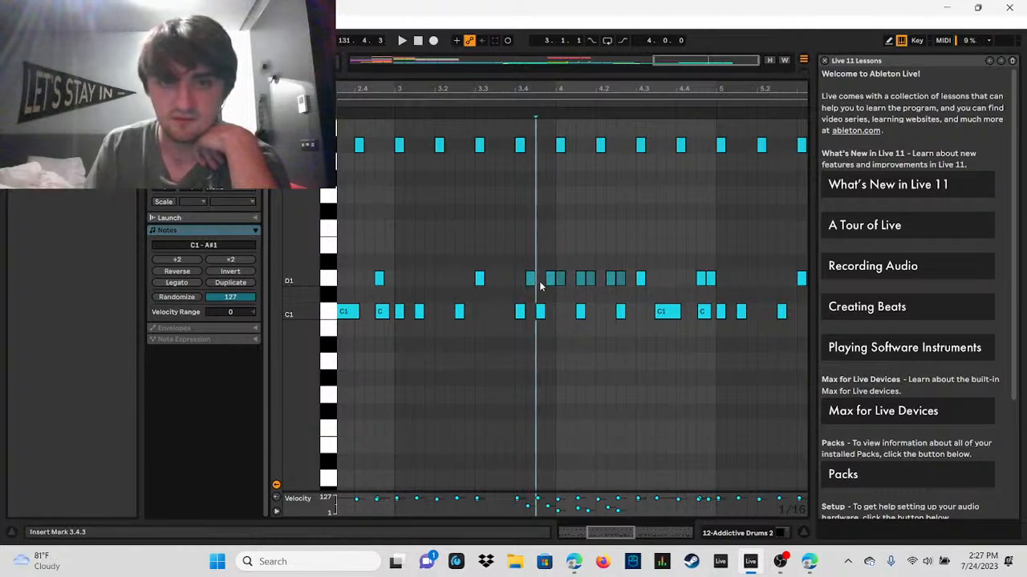
{"action": "left_click", "coordinate": [591, 279]}
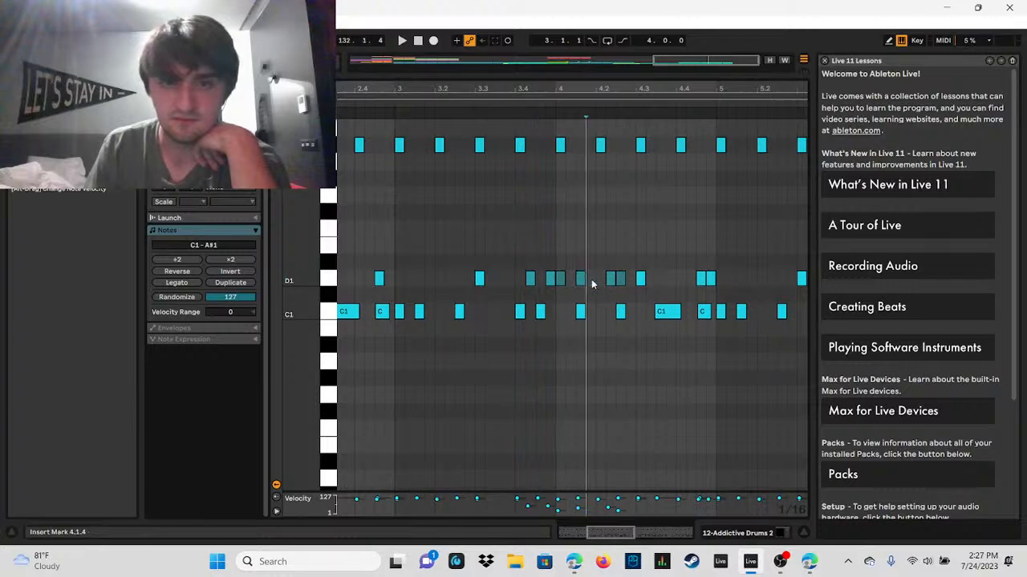
{"action": "left_click", "coordinate": [402, 41]}
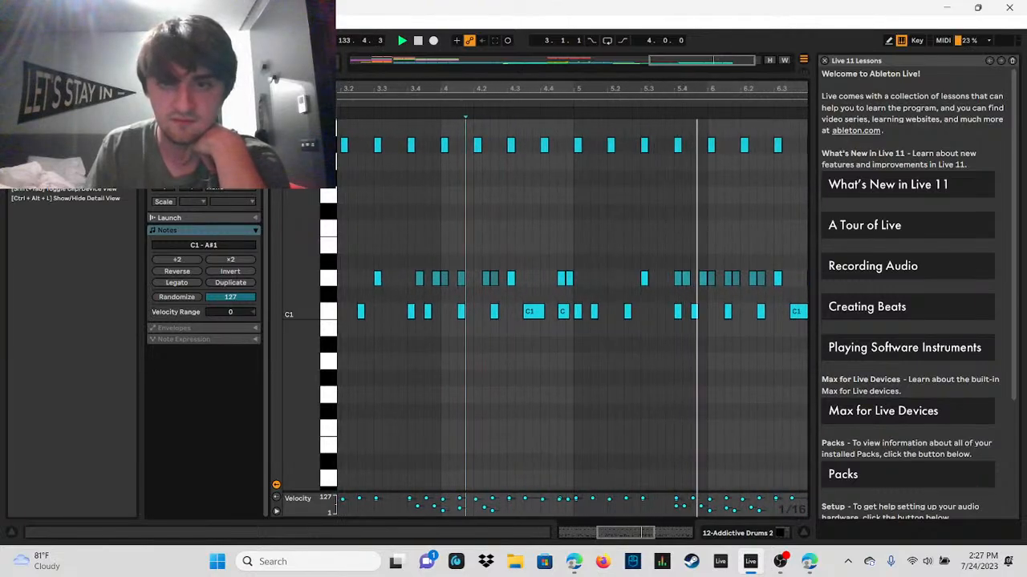
{"action": "left_click_drag", "start_coordinate": [545, 91], "coordinate": [545, 86]}
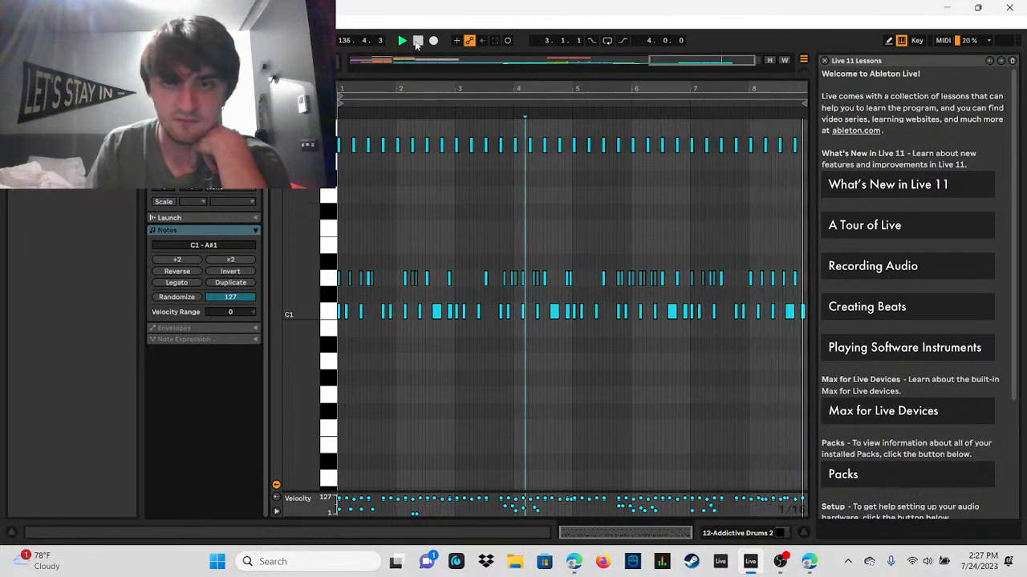
Step: Delete the D1 notes at 8.1.4 and 8.3.2 and add D1 ghost notes with velocity 24 at 8.1.3 and 8.1.4
{"action": "left_click", "coordinate": [416, 41]}
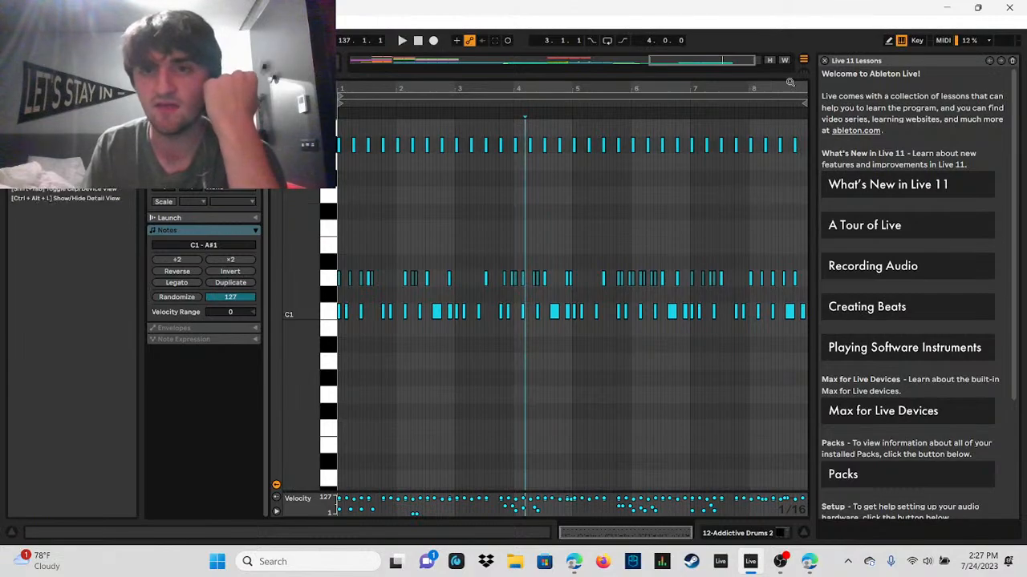
{"action": "scroll", "coordinate": [789, 226], "scroll_direction": "up", "scroll_amount": 5}
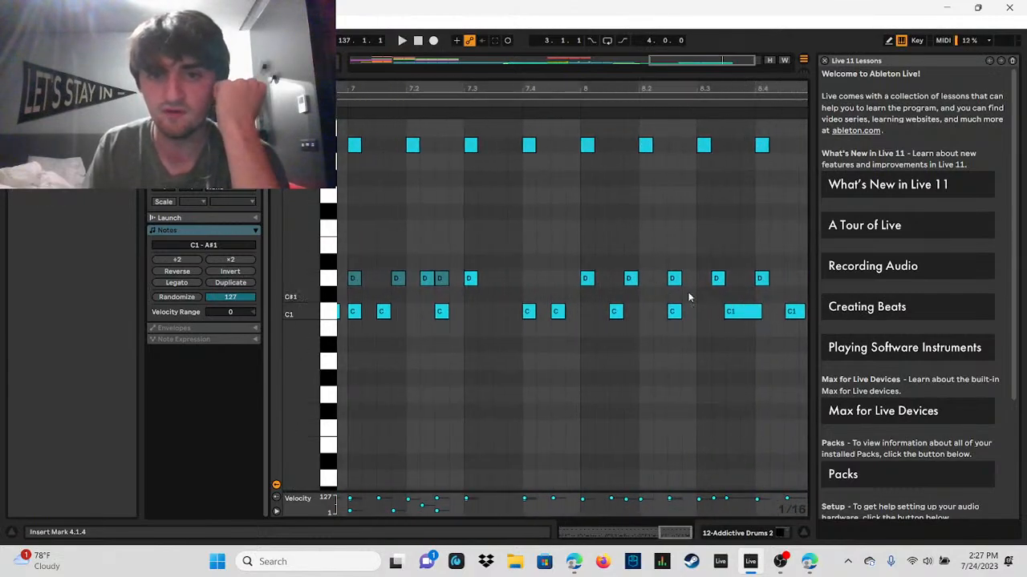
{"action": "double_click", "coordinate": [632, 279]}
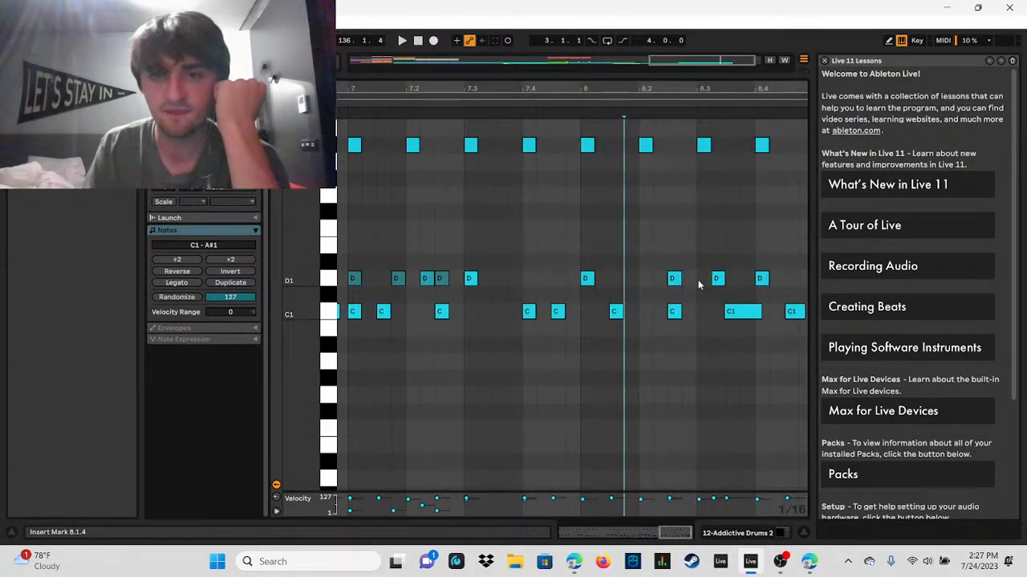
{"action": "double_click", "coordinate": [717, 279]}
{"action": "left_click_drag", "start_coordinate": [629, 280], "coordinate": [640, 290]}
{"action": "double_click", "coordinate": [621, 279]}
{"action": "double_click", "coordinate": [629, 280]}
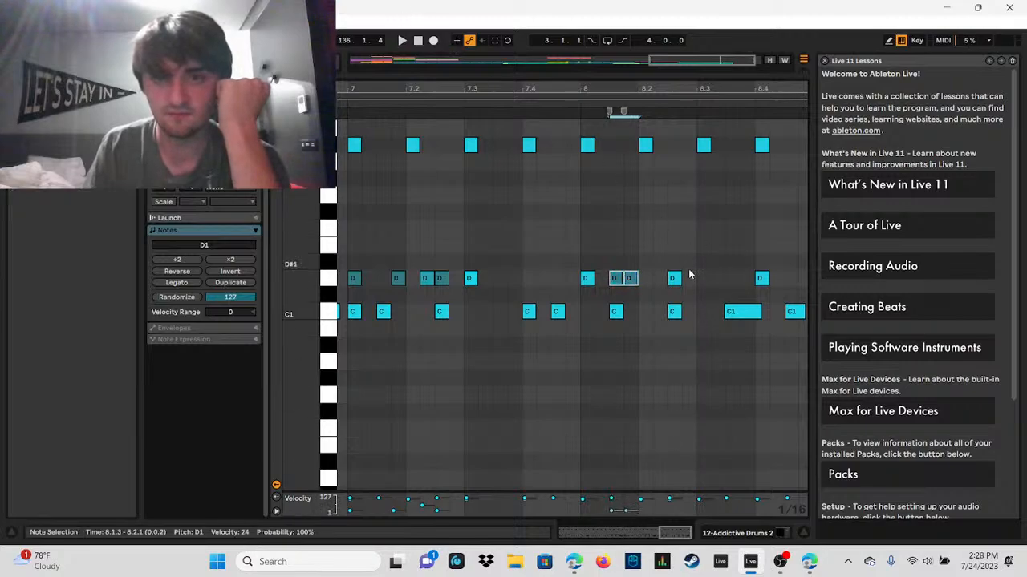
Step: Add two D1 notes at 8.3.1 and 8.3.2 and lower their velocity to make them ghost notes
{"action": "double_click", "coordinate": [705, 283]}
{"action": "double_click", "coordinate": [730, 280]}
{"action": "double_click", "coordinate": [722, 281]}
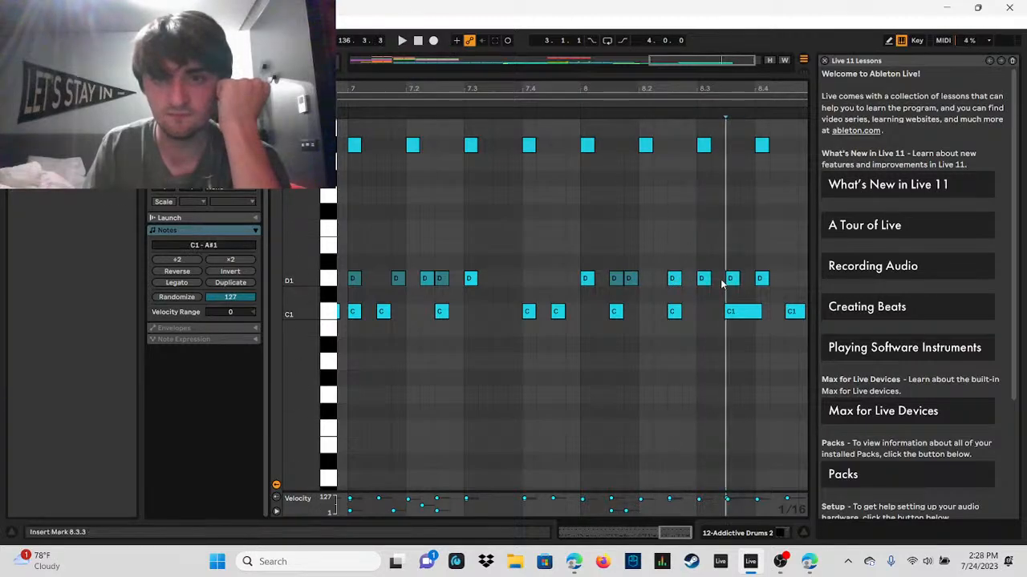
{"action": "double_click", "coordinate": [733, 282]}
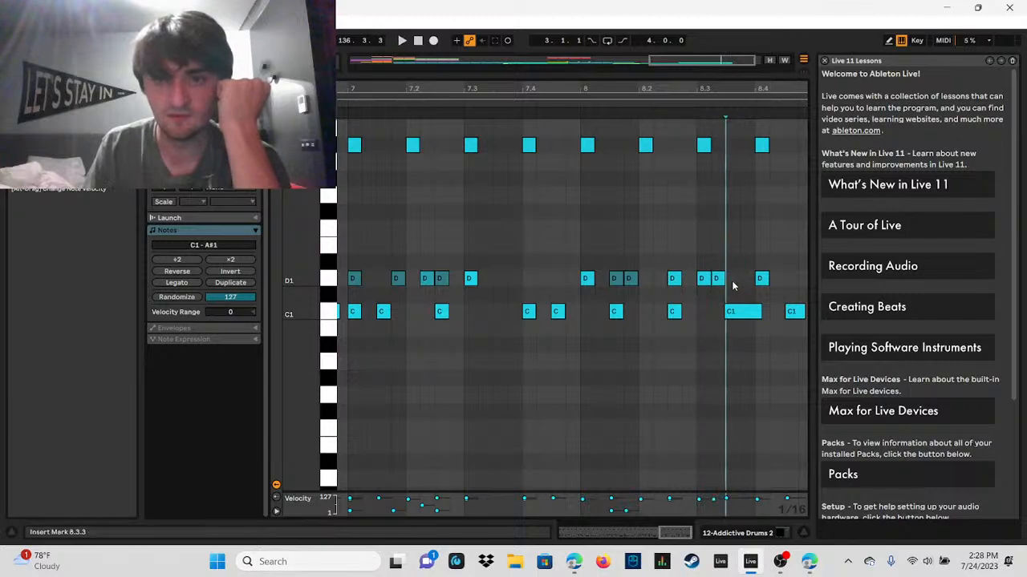
{"action": "left_click_drag", "start_coordinate": [720, 294], "coordinate": [702, 281]}
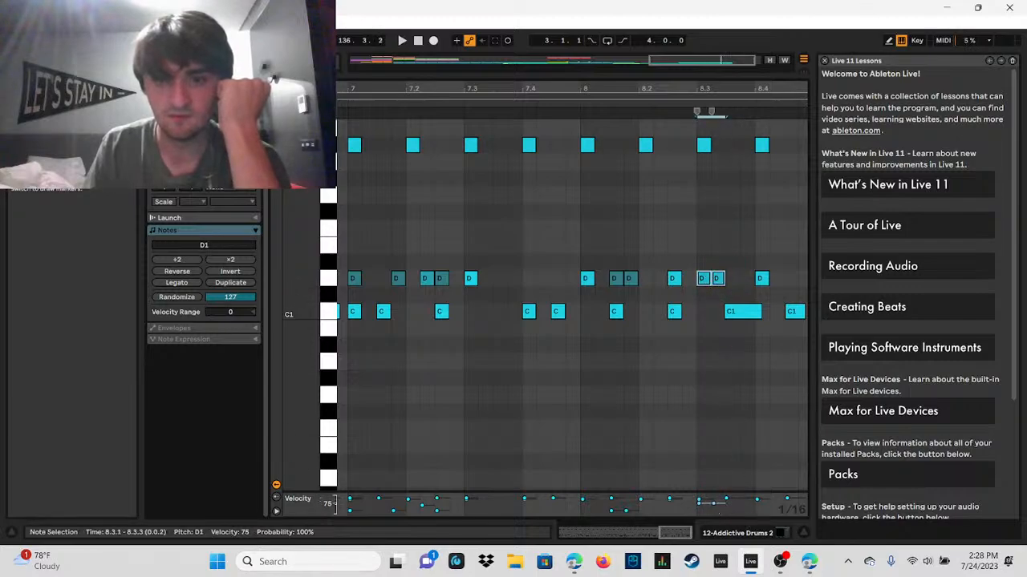
Step: Play the second drum clip's closing bars to check the new ghost notes in bar 8
{"action": "left_click", "coordinate": [403, 42]}
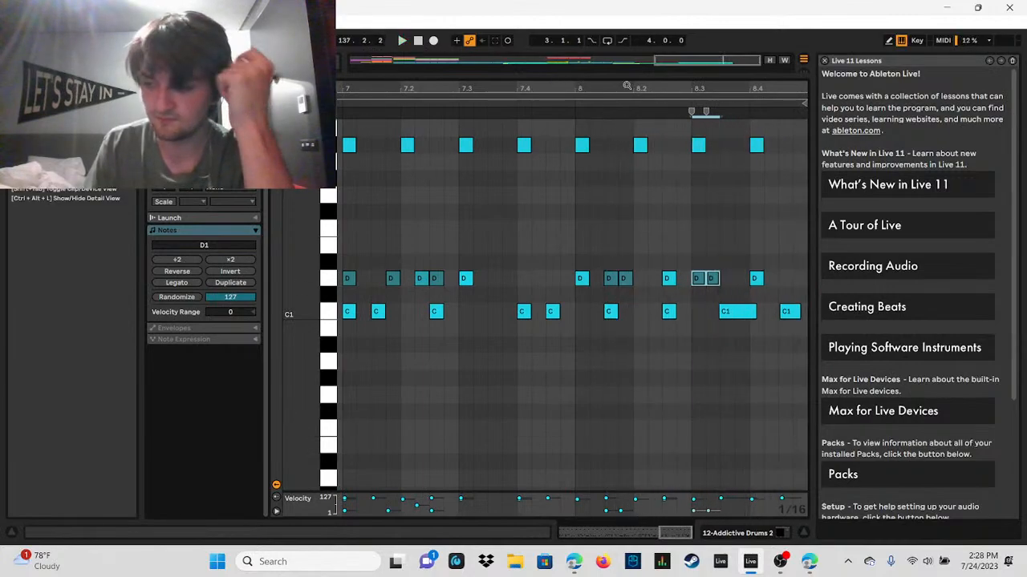
{"action": "left_click_drag", "start_coordinate": [651, 89], "coordinate": [700, 388]}
{"action": "left_click_drag", "start_coordinate": [579, 91], "coordinate": [546, 161]}
{"action": "scroll", "coordinate": [423, 195], "scroll_direction": "up", "scroll_amount": 1}
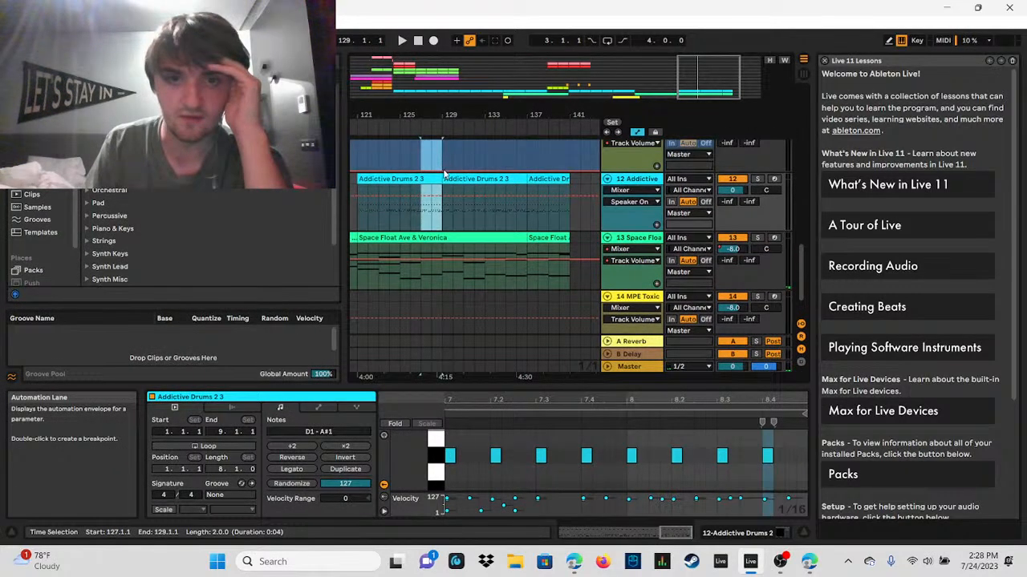
{"action": "left_click", "coordinate": [434, 179]}
{"action": "right_click", "coordinate": [435, 180]}
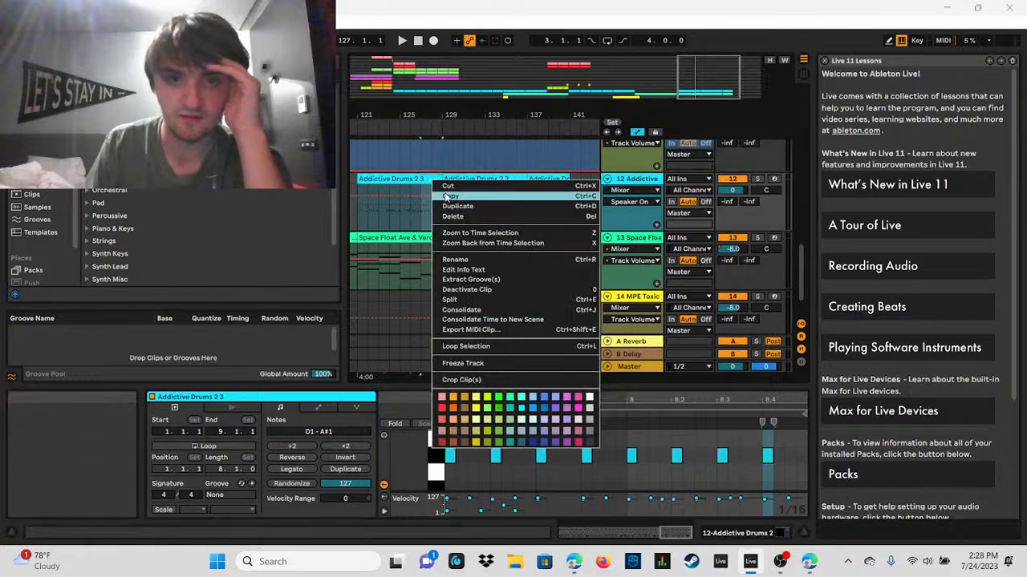
{"action": "left_click", "coordinate": [548, 213]}
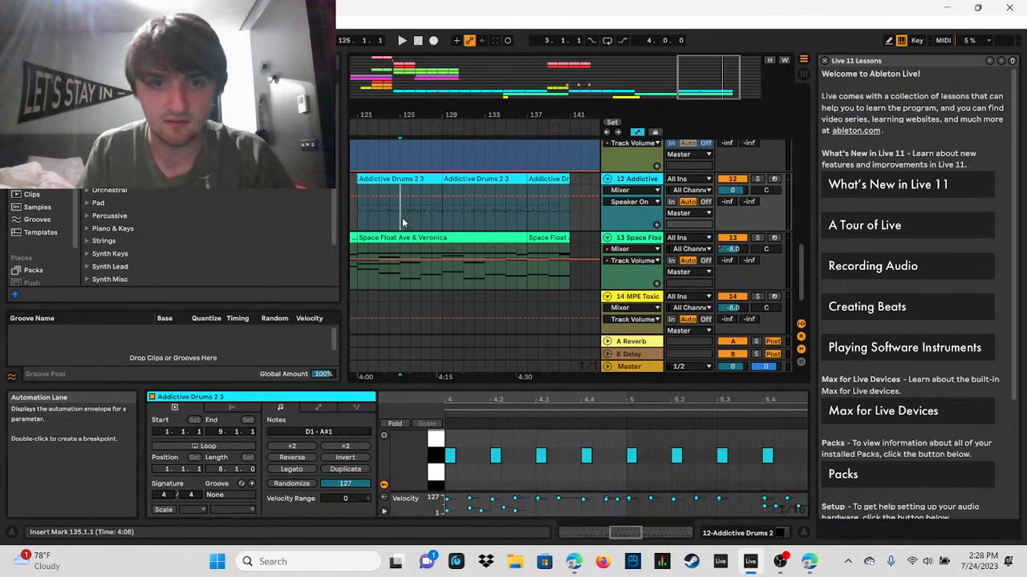
Step: Copy the last four bars of the first Addictive Drums clip, from bar 125 to 129, and paste them at bar 137
{"action": "left_click_drag", "start_coordinate": [402, 218], "coordinate": [440, 176]}
{"action": "right_click", "coordinate": [428, 180]}
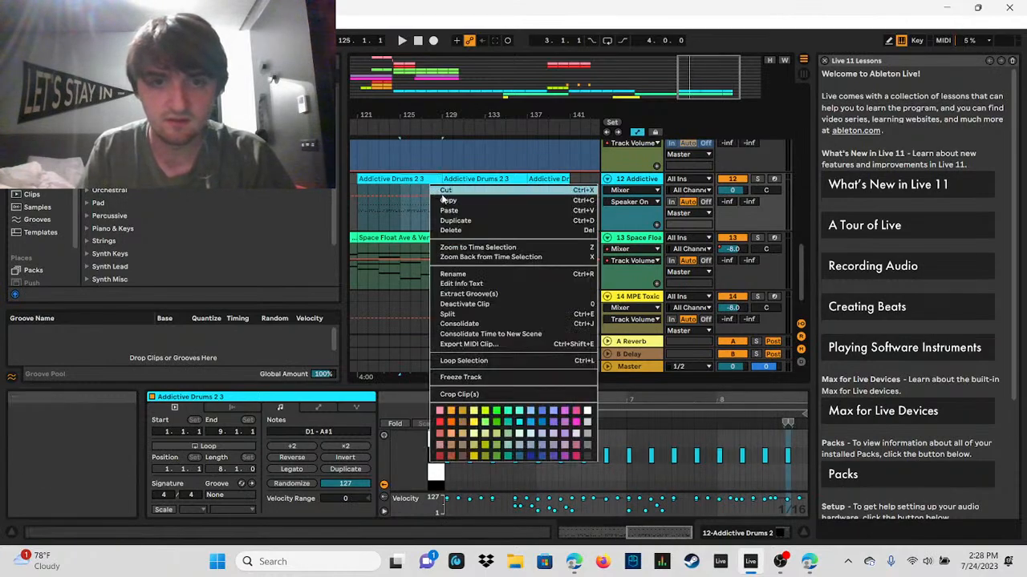
{"action": "left_click", "coordinate": [443, 201]}
{"action": "left_click", "coordinate": [530, 215]}
{"action": "key", "text": "ctrl+v"}
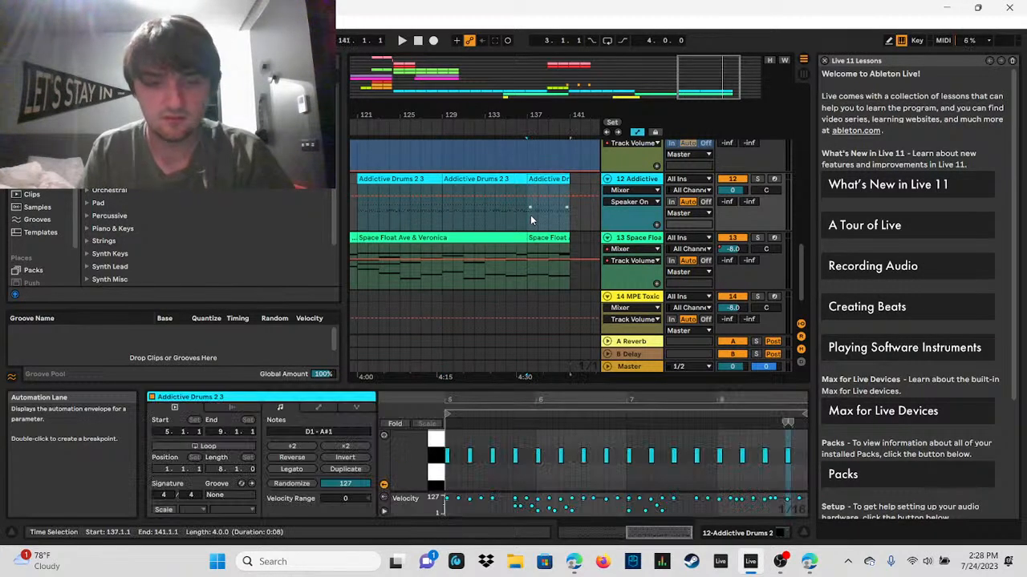
Step: Play the pasted closing drum section from bar 137 to the song's end
{"action": "left_click", "coordinate": [401, 43]}
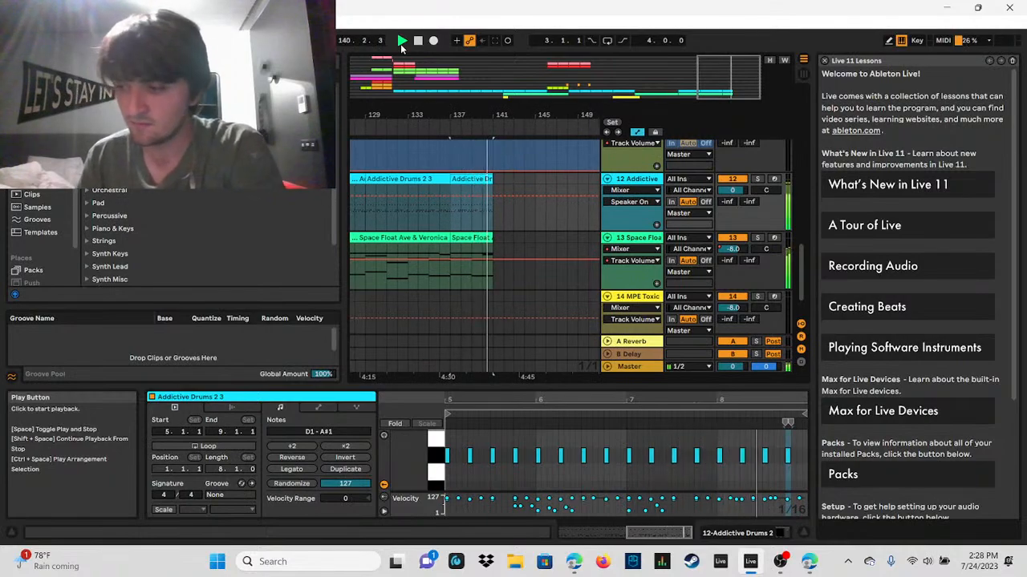
{"action": "left_click", "coordinate": [417, 41]}
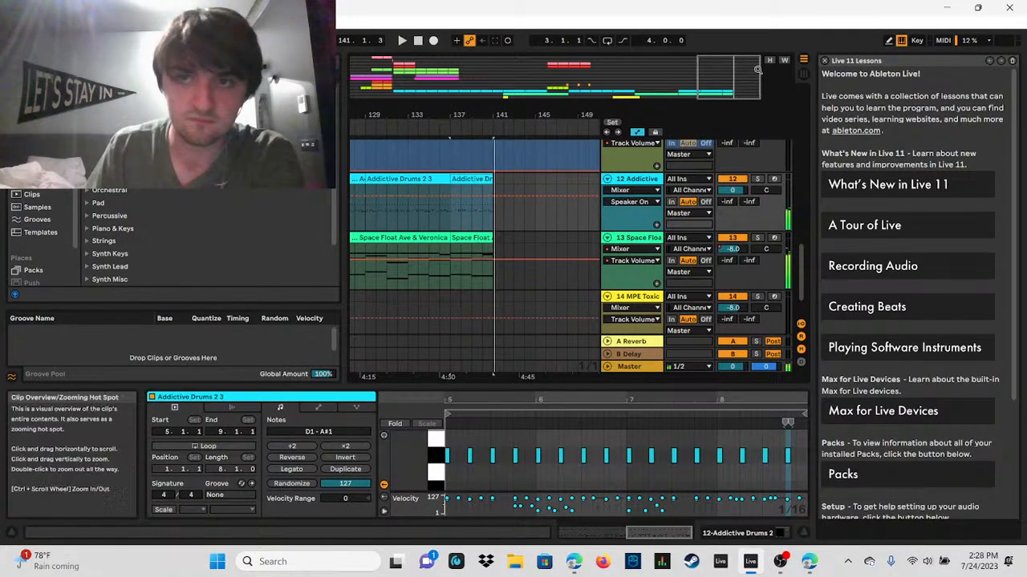
{"action": "left_click_drag", "start_coordinate": [757, 70], "coordinate": [723, 82]}
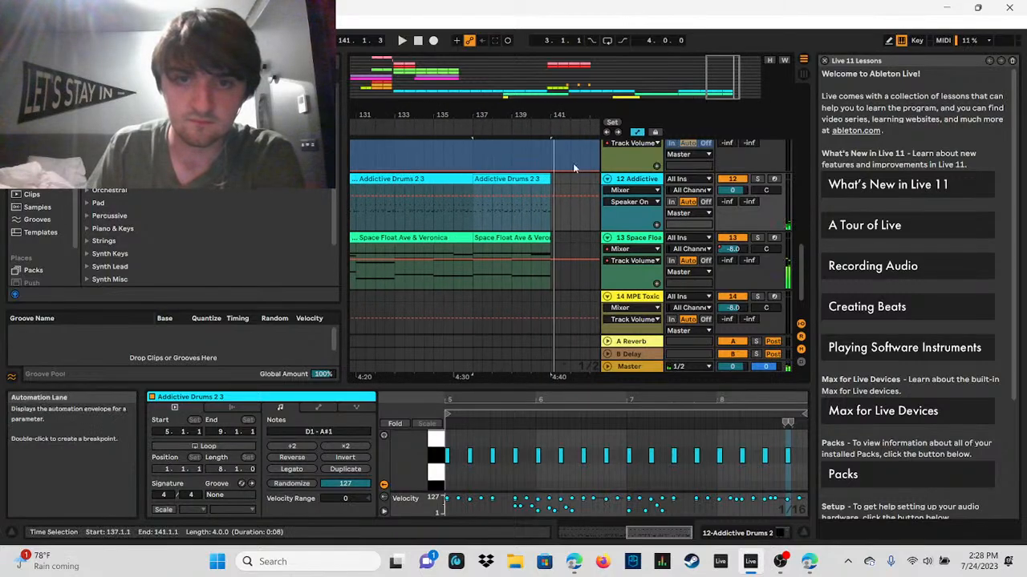
Step: Delete the A#1 note at 8.4.1 and add D1 notes at 8.3.3, 8.3.4, 8.4.2, 8.4.3 and 8.4.4 for a closing fill
{"action": "left_click_drag", "start_coordinate": [774, 387], "coordinate": [753, 199]}
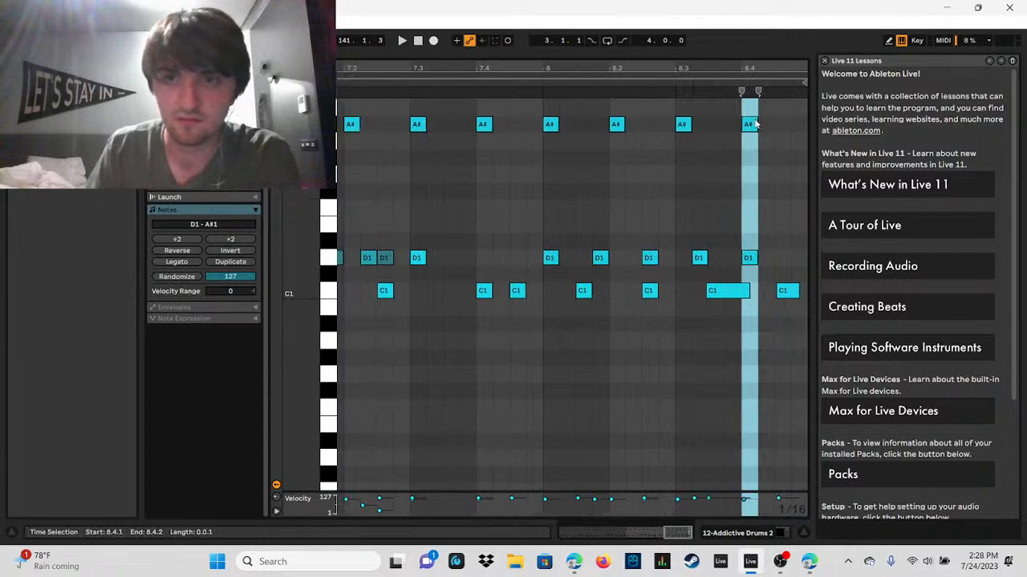
{"action": "key", "text": "Delete"}
{"action": "double_click", "coordinate": [715, 259]}
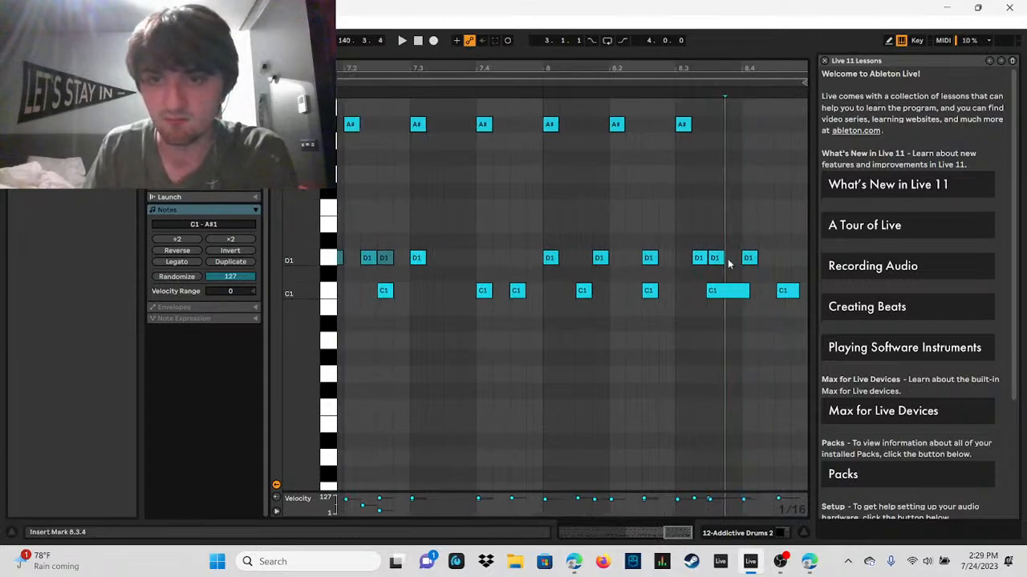
{"action": "double_click", "coordinate": [732, 258]}
{"action": "double_click", "coordinate": [765, 258]}
{"action": "double_click", "coordinate": [785, 259]}
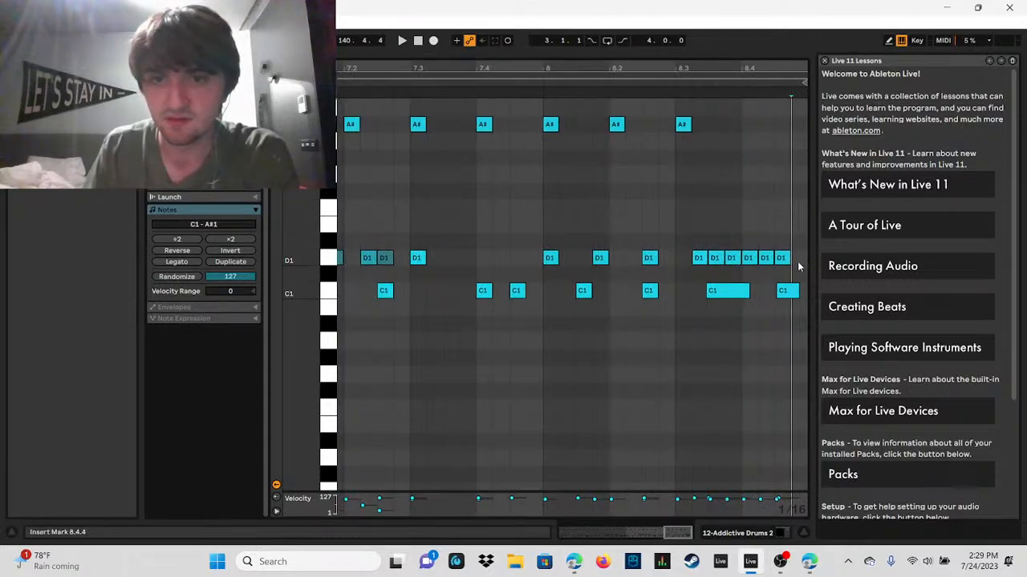
{"action": "double_click", "coordinate": [798, 258]}
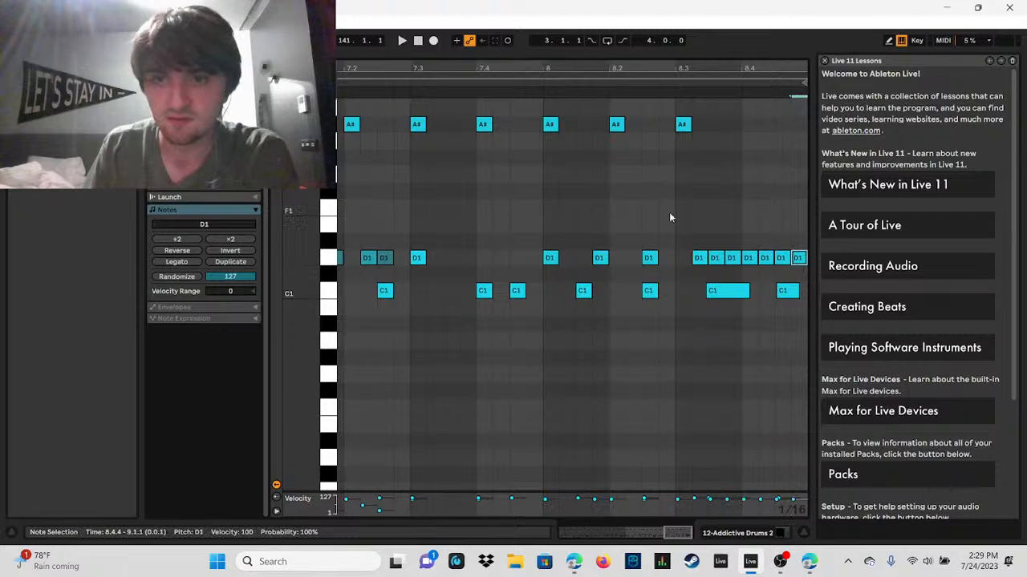
Step: Play the closing fill and lower the velocities of its D1 notes from 8.3.2 to 8.4.1 into a rising ramp
{"action": "left_click", "coordinate": [402, 42]}
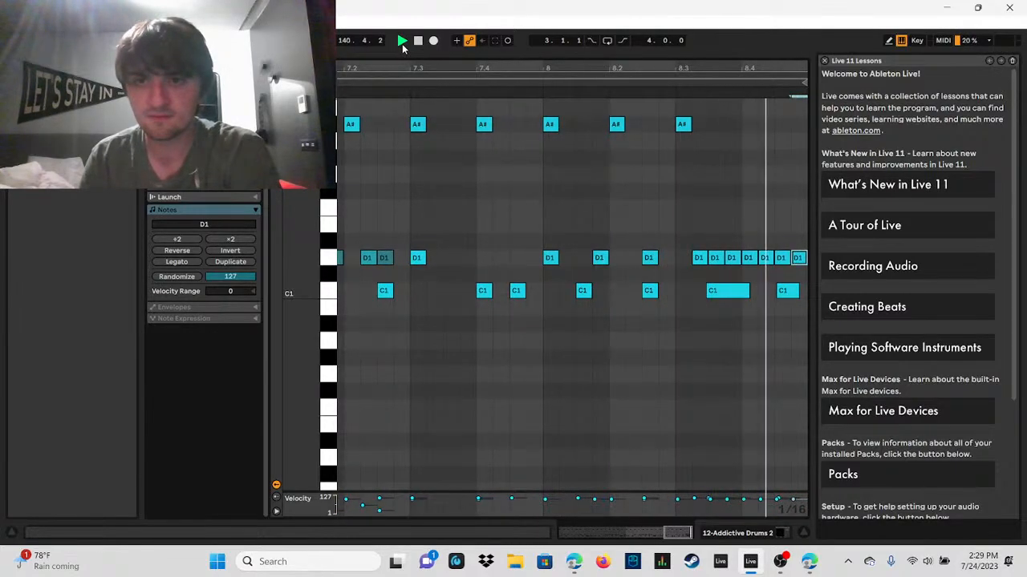
{"action": "key", "text": "space"}
{"action": "left_click", "coordinate": [699, 236]}
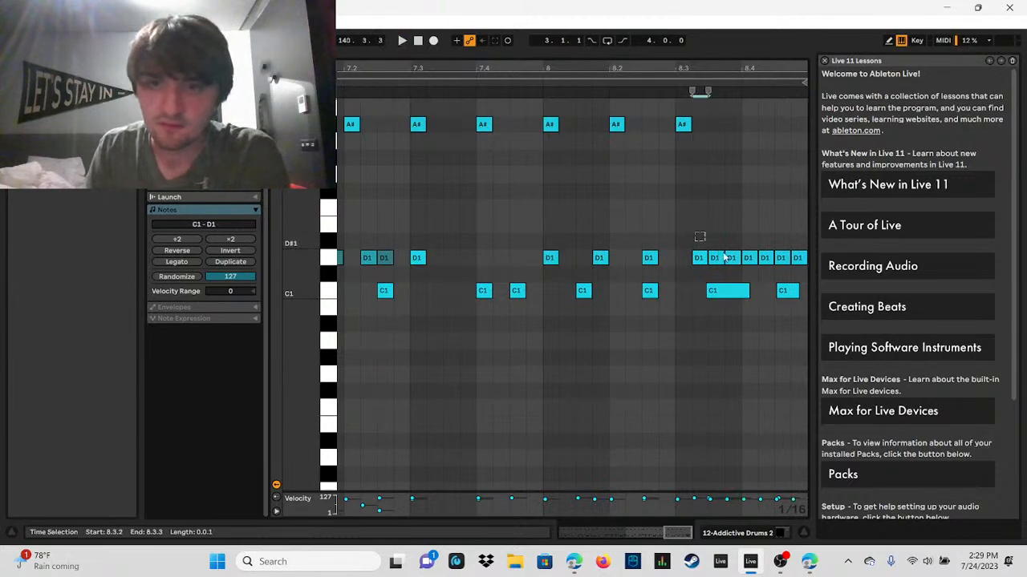
{"action": "left_click_drag", "start_coordinate": [699, 237], "coordinate": [721, 268]}
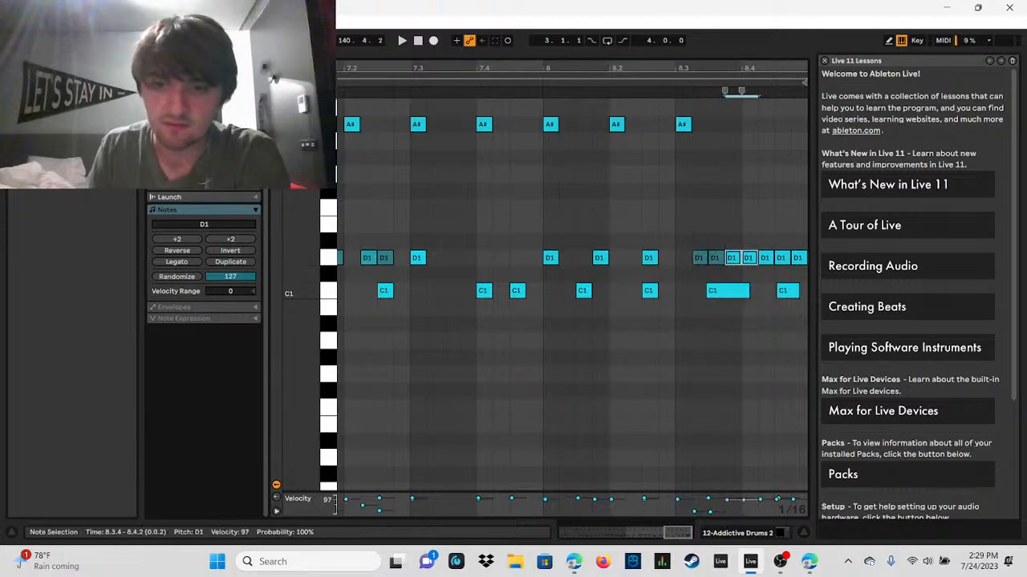
{"action": "key", "text": "ctrl+d"}
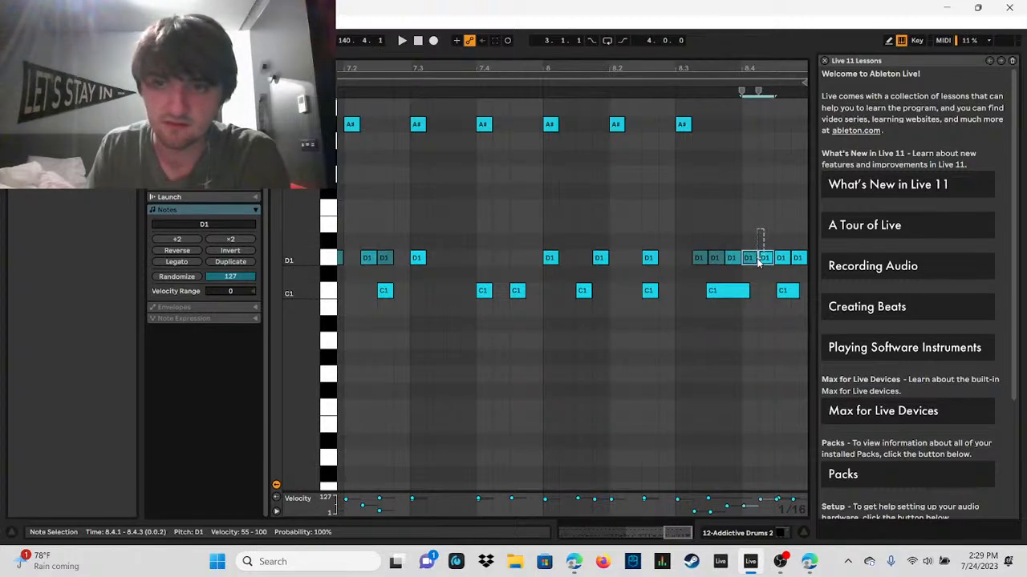
{"action": "mouse_move", "coordinate": [776, 63]}
{"action": "left_mouse_down"}
{"action": "mouse_move", "coordinate": [735, 81]}
{"action": "mouse_move", "coordinate": [687, 81]}
{"action": "left_mouse_up"}
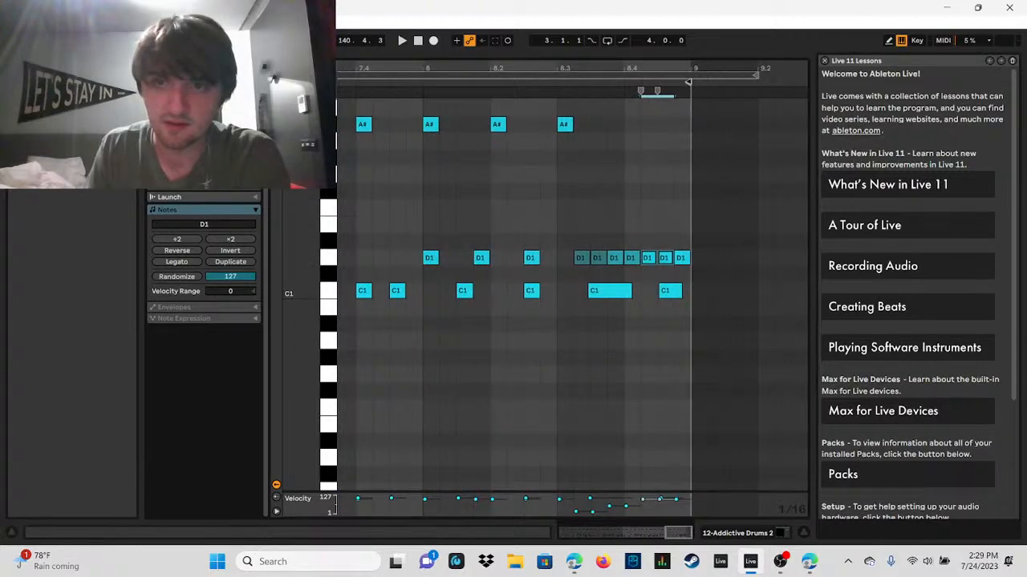
Step: Delete the D1 note at 8.3.2 and play the closing clip from bar 137 through the fill
{"action": "left_click", "coordinate": [564, 124]}
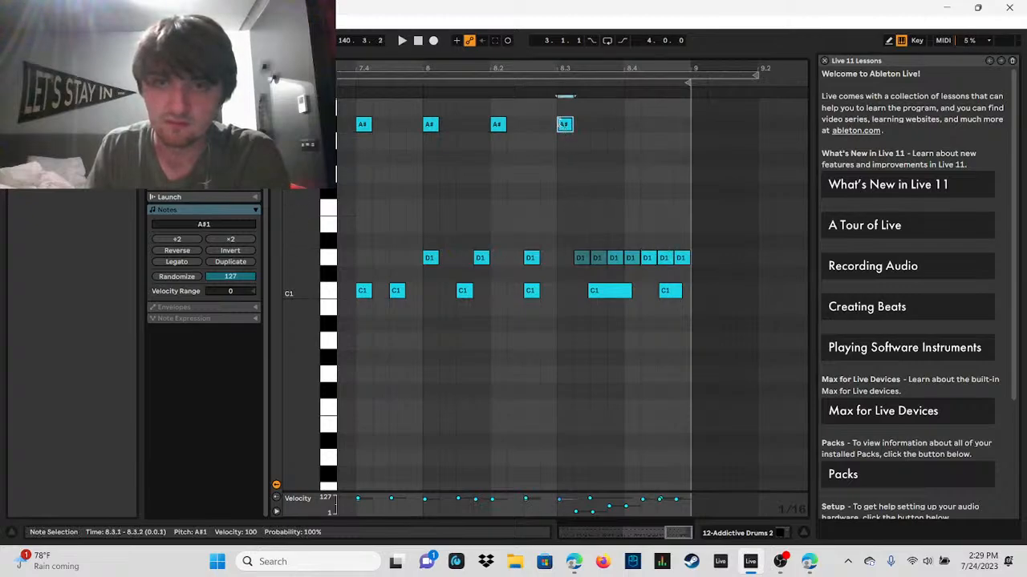
{"action": "double_click", "coordinate": [580, 257]}
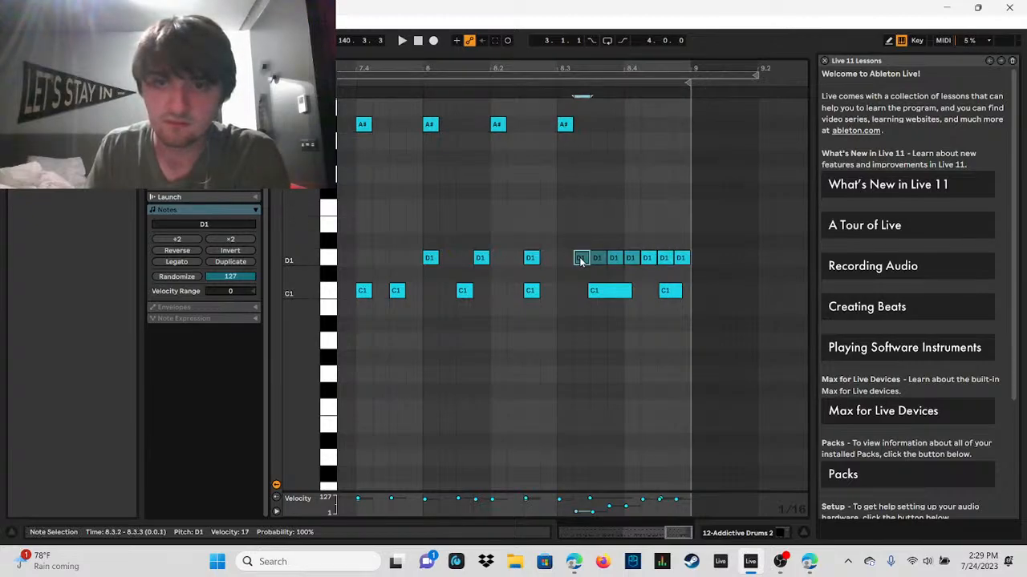
{"action": "left_click", "coordinate": [402, 40]}
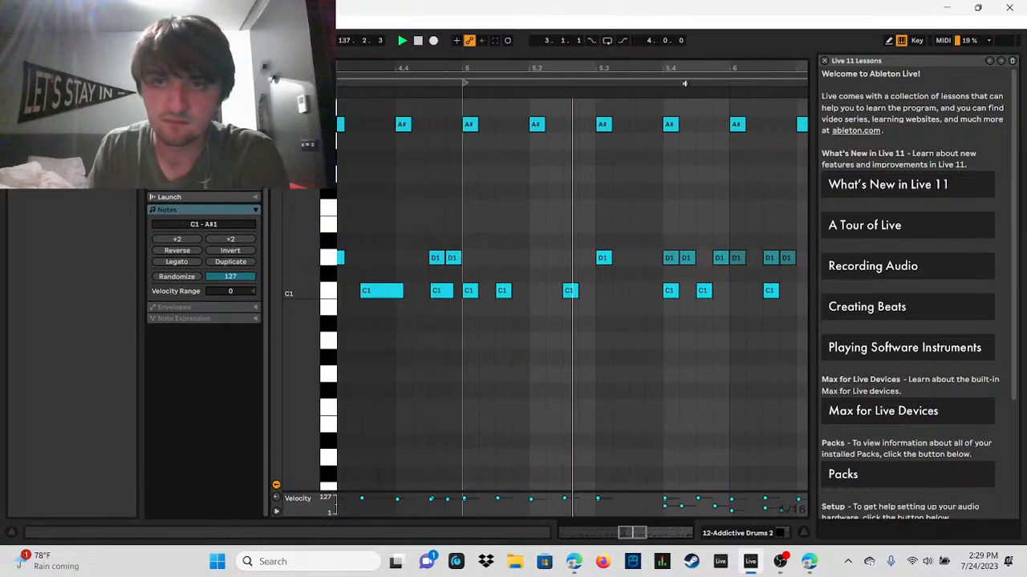
{"action": "left_click_drag", "start_coordinate": [796, 67], "coordinate": [442, 65]}
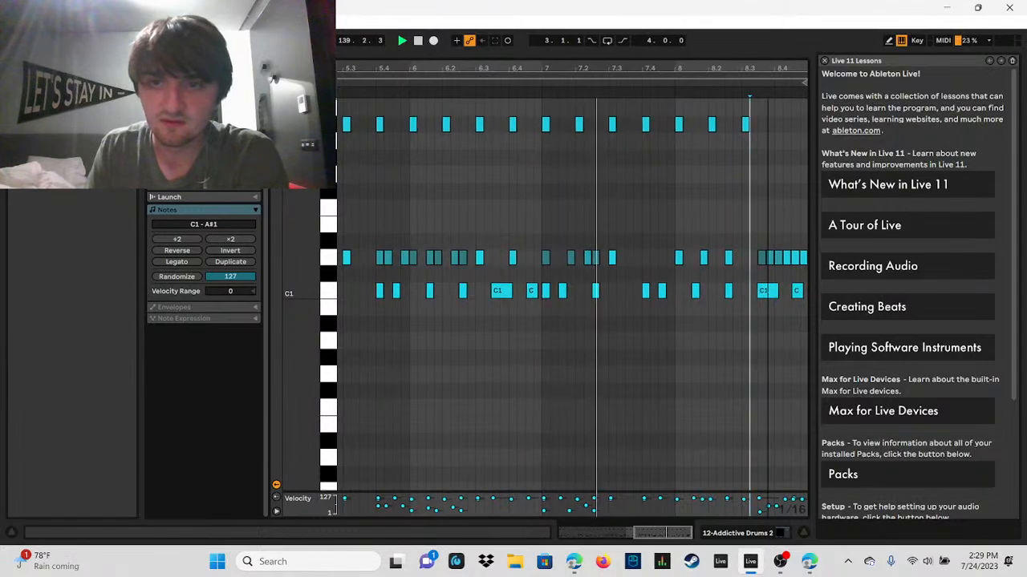
{"action": "left_click_drag", "start_coordinate": [561, 71], "coordinate": [561, 97]}
{"action": "left_click_drag", "start_coordinate": [745, 72], "coordinate": [734, 69]}
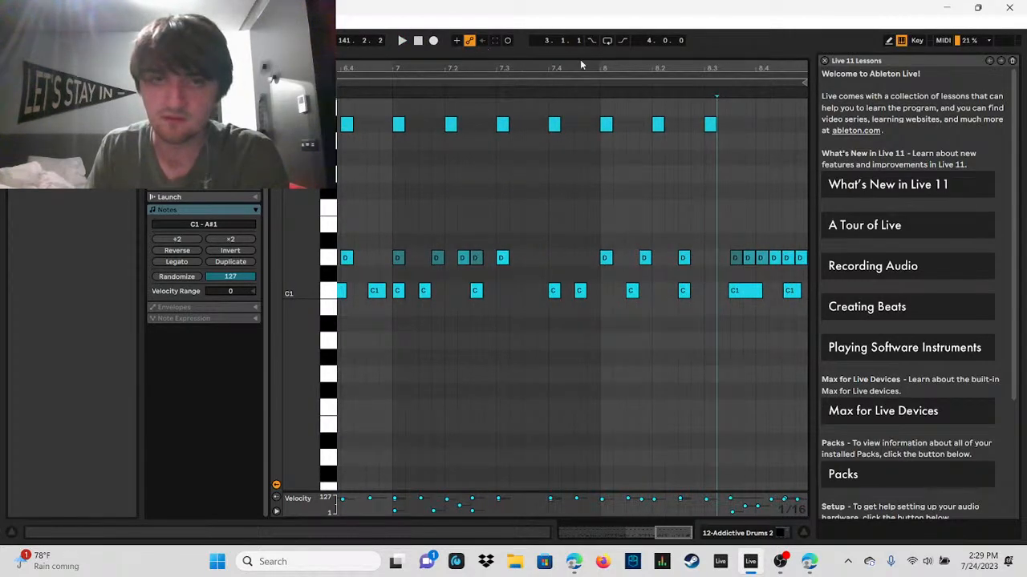
Step: Extend the fill with D1 notes at 8.2.4, 8.3.1 and 8.3.2, and delete the A#1 note at 8.3.1
{"action": "left_click_drag", "start_coordinate": [768, 53], "coordinate": [742, 71]}
{"action": "double_click", "coordinate": [697, 272]}
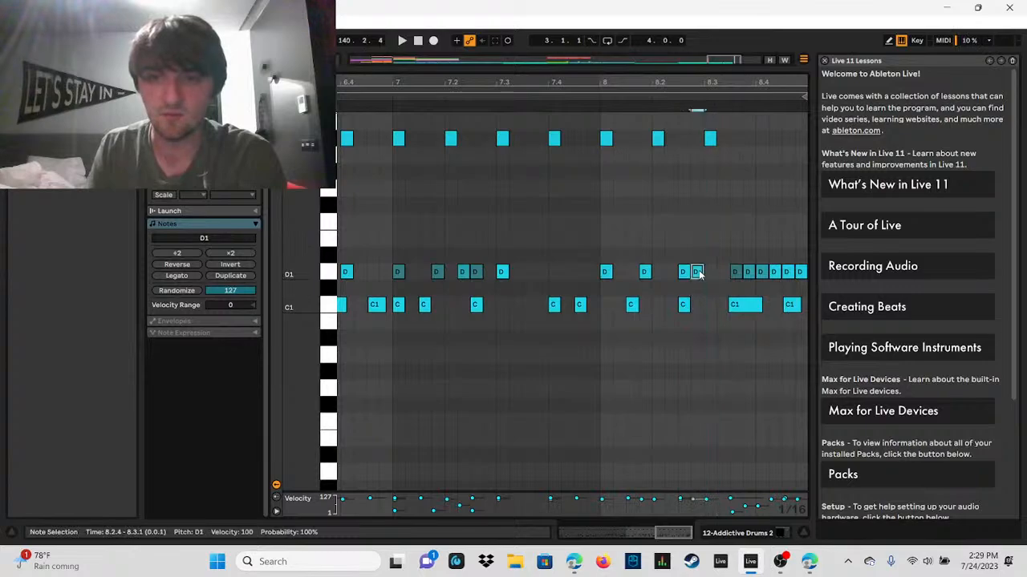
{"action": "double_click", "coordinate": [711, 271]}
{"action": "double_click", "coordinate": [722, 272]}
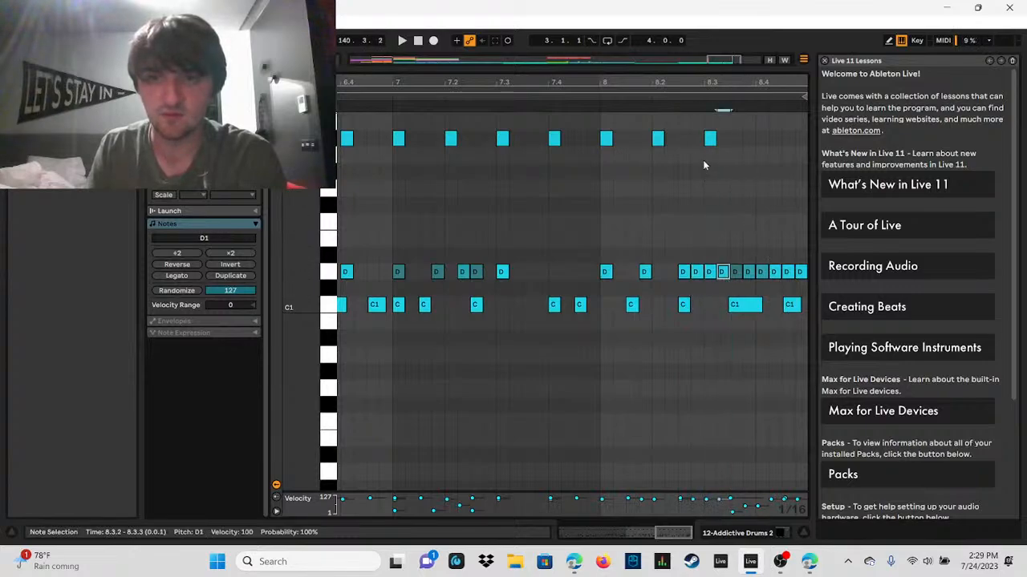
{"action": "double_click", "coordinate": [709, 141]}
Step: Reshape the D1 fill from 8.2.3 to 8.4.4 into a rising velocity ramp, with 25 at 8.3.1, 47 at 8.4.1 and 61 at 8.4.3, and play it
{"action": "left_click_drag", "start_coordinate": [686, 251], "coordinate": [814, 285]}
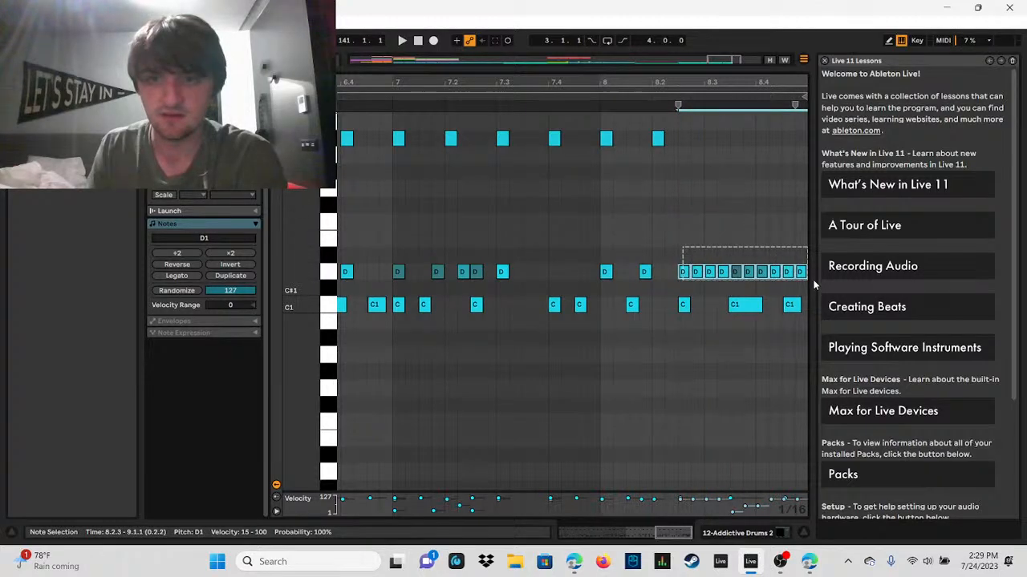
{"action": "left_click_drag", "start_coordinate": [774, 509], "coordinate": [775, 514]}
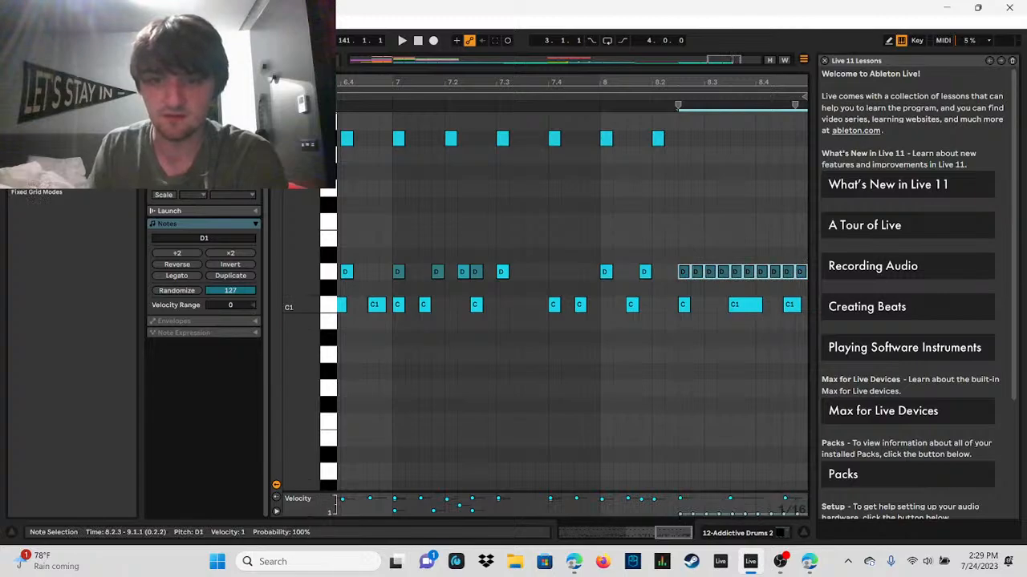
{"action": "left_click", "coordinate": [695, 514]}
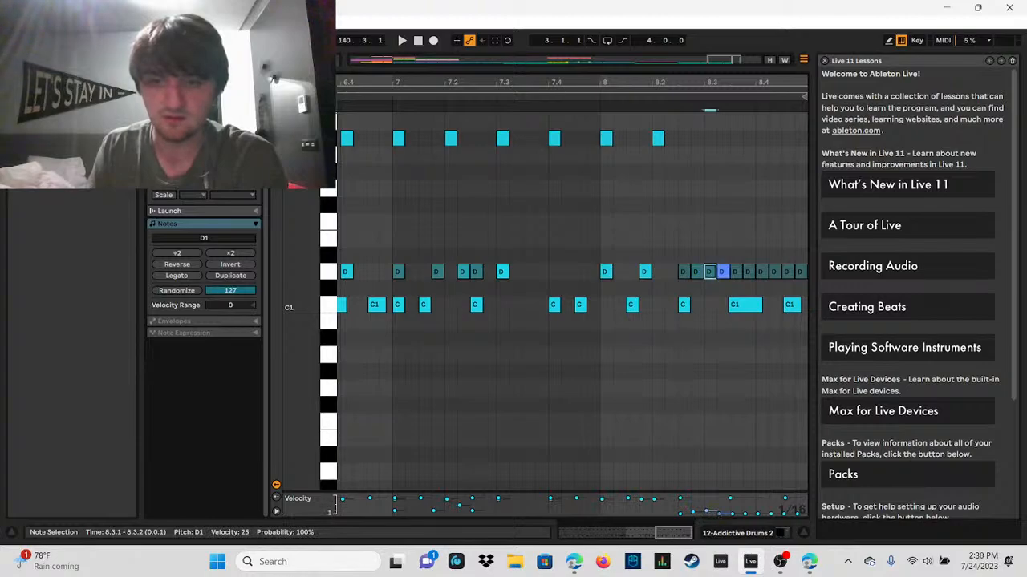
{"action": "left_click_drag", "start_coordinate": [719, 514], "coordinate": [755, 511]}
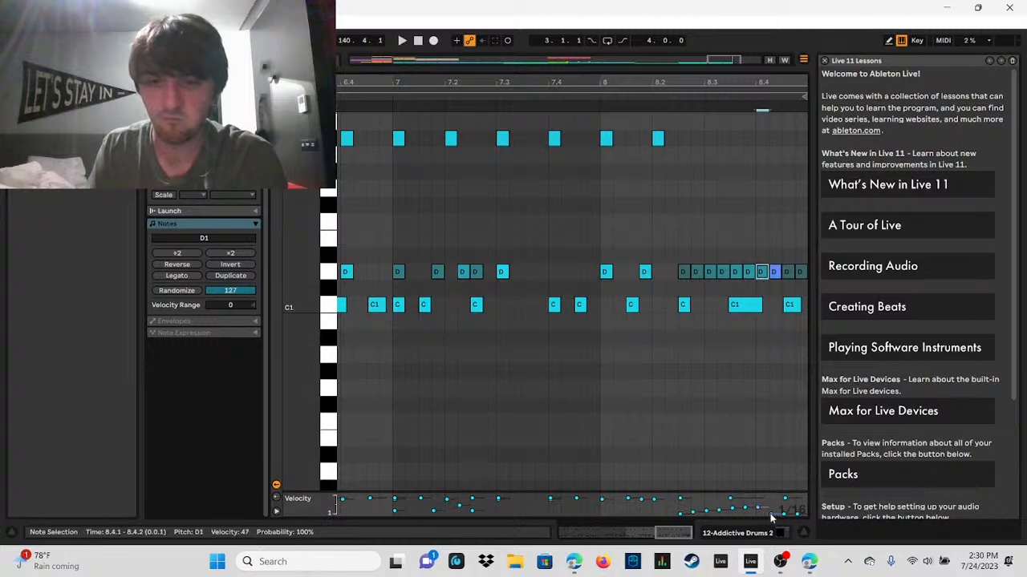
{"action": "left_click_drag", "start_coordinate": [770, 513], "coordinate": [785, 510]}
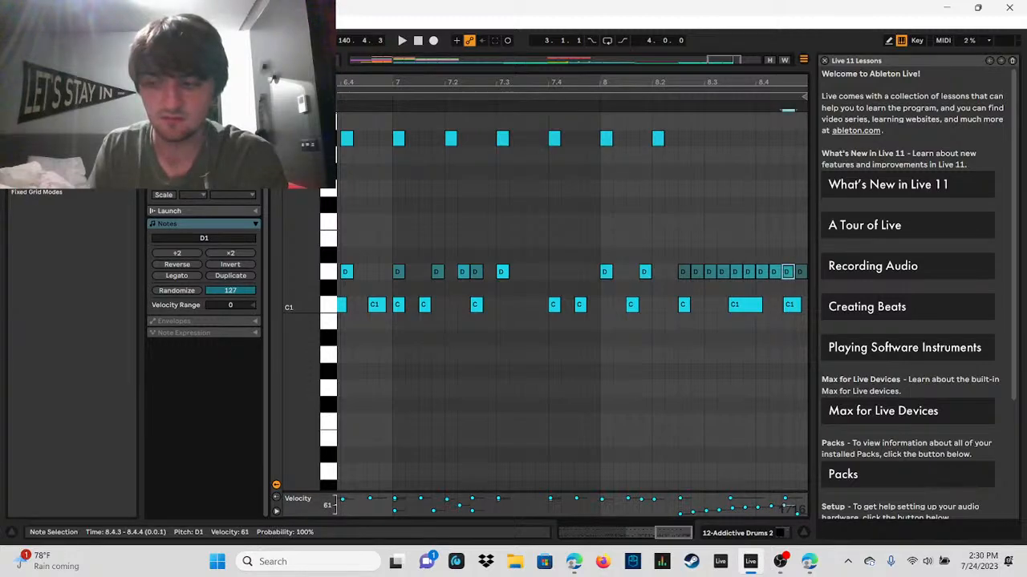
{"action": "left_click_drag", "start_coordinate": [799, 514], "coordinate": [799, 507]}
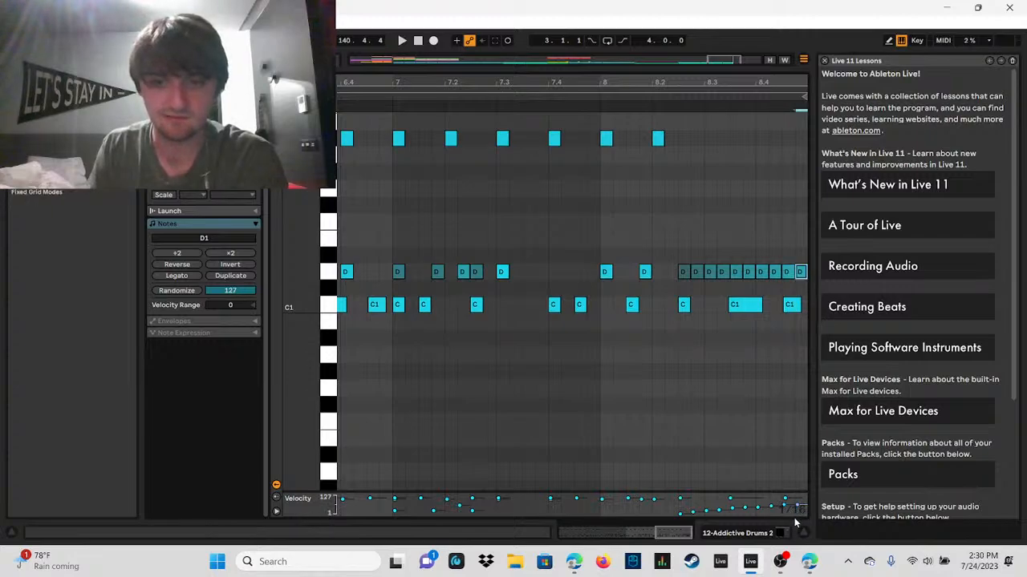
{"action": "left_click", "coordinate": [403, 40]}
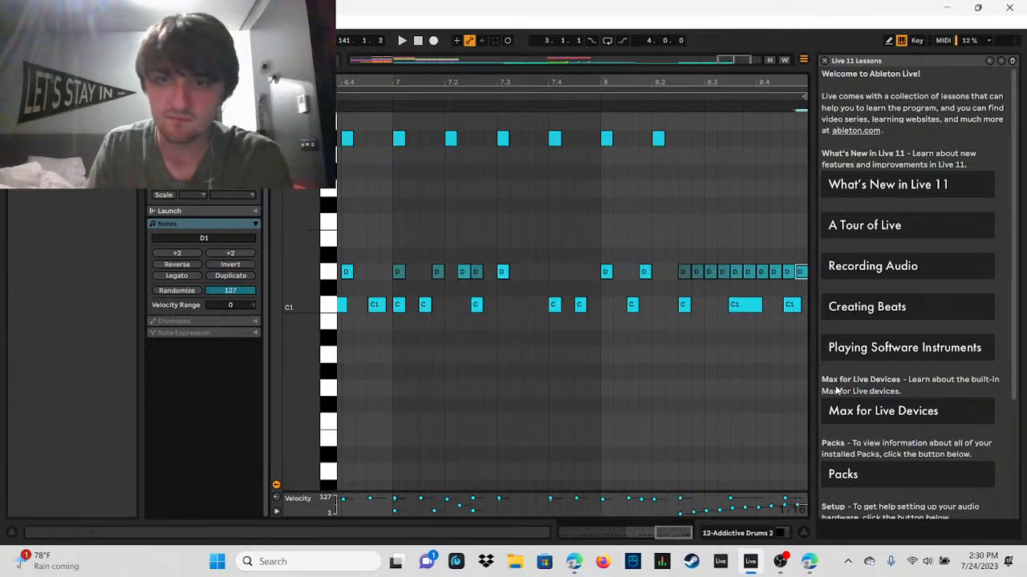
Step: Replace the C1 kicks at 8.2.3, 8.3.3 and 8.4.3 with kicks at 8.2.1, 8.3.1 and 8.4.1, and play the closing fill
{"action": "double_click", "coordinate": [738, 305]}
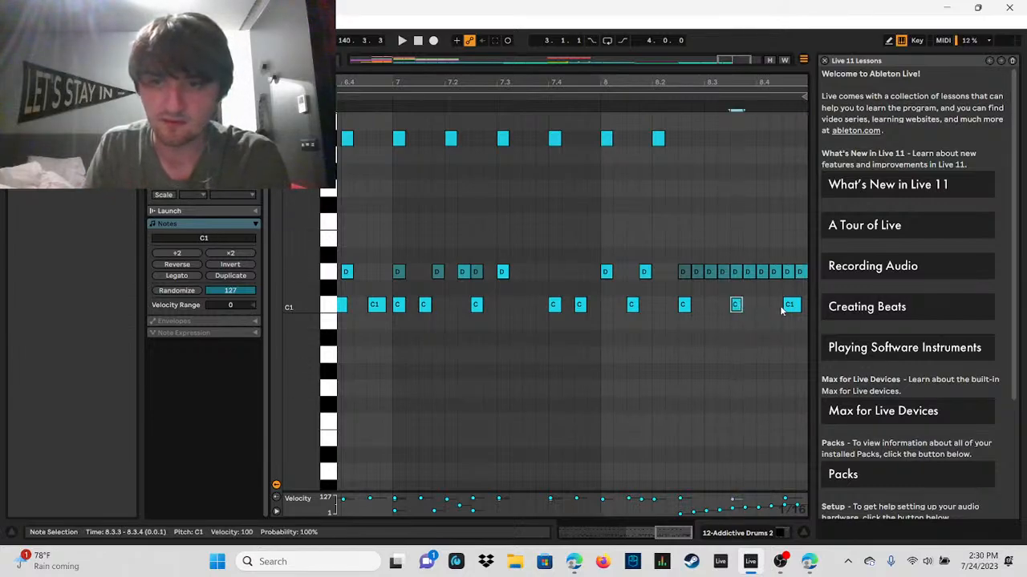
{"action": "left_click_drag", "start_coordinate": [792, 308], "coordinate": [711, 309]}
{"action": "double_click", "coordinate": [760, 308]}
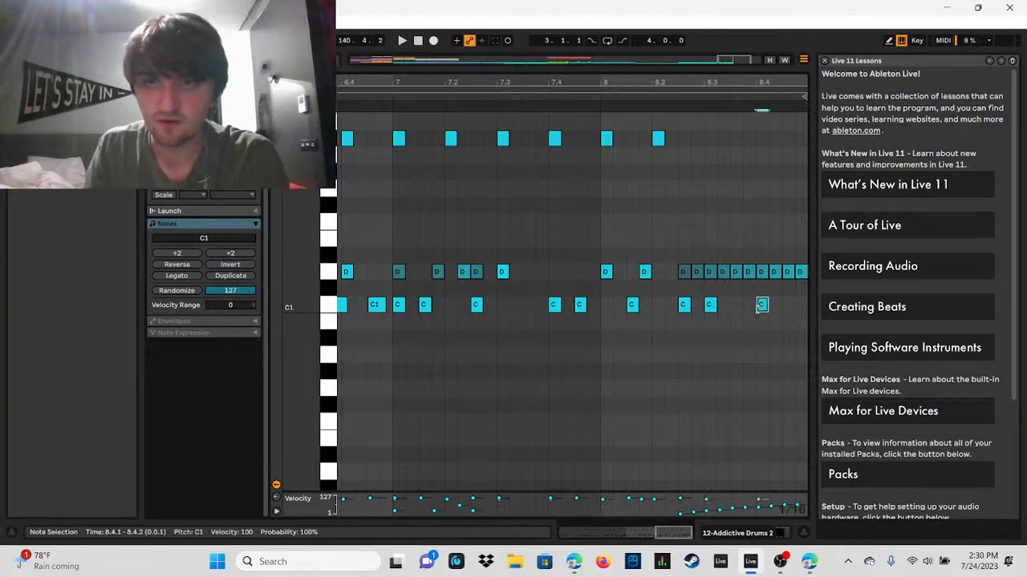
{"action": "double_click", "coordinate": [658, 305]}
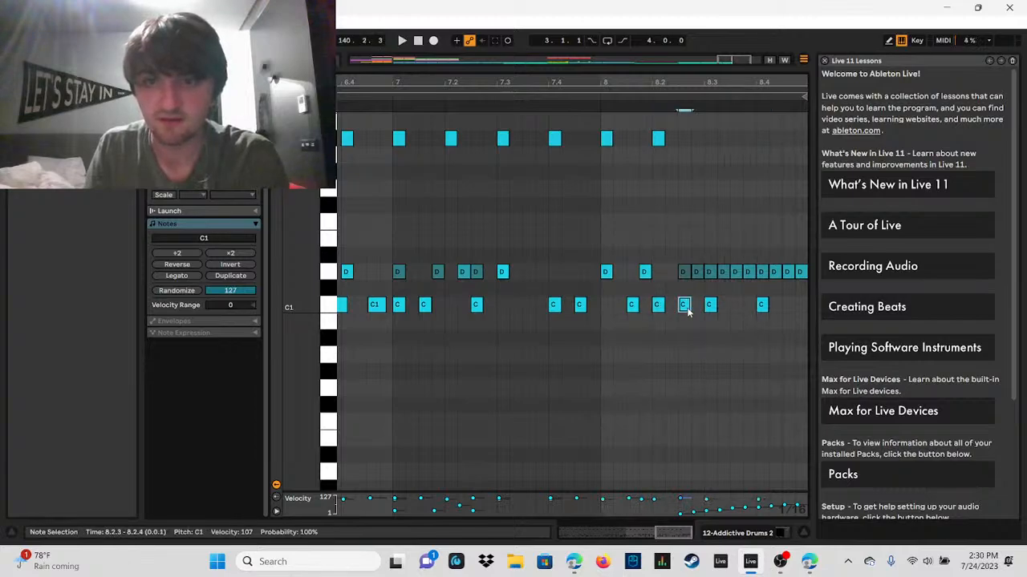
{"action": "double_click", "coordinate": [683, 307]}
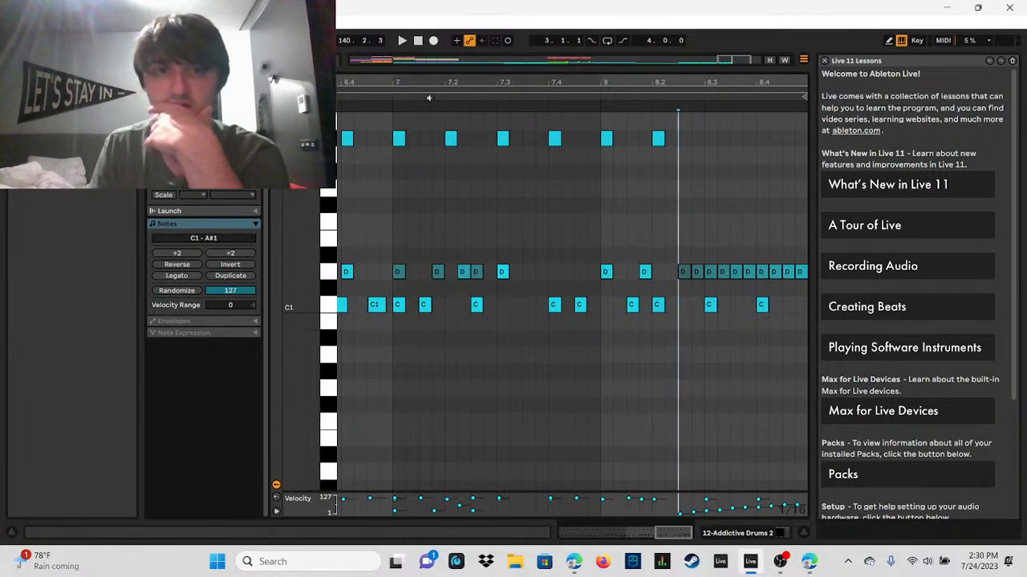
{"action": "left_click", "coordinate": [399, 43]}
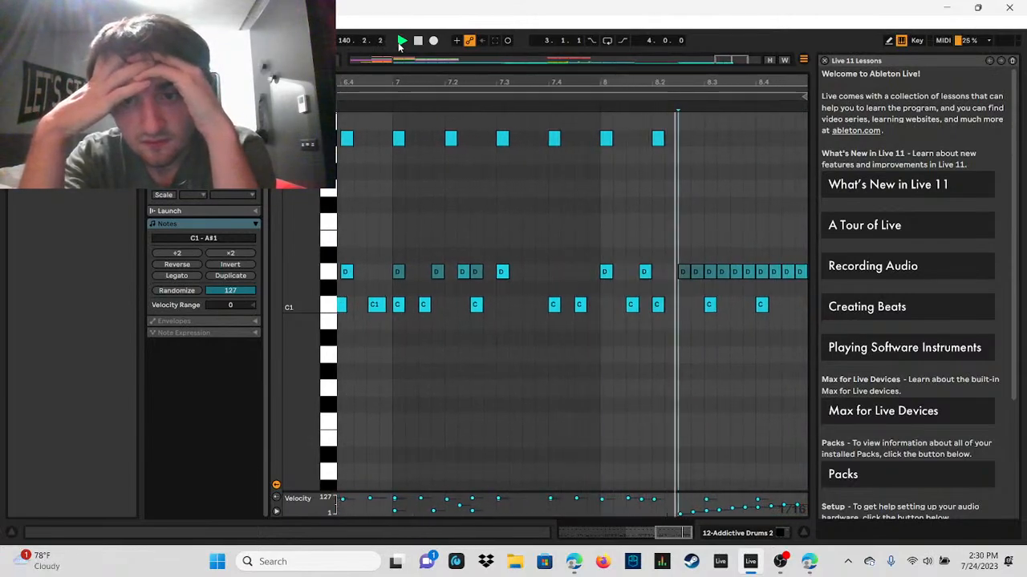
{"action": "key", "text": "space"}
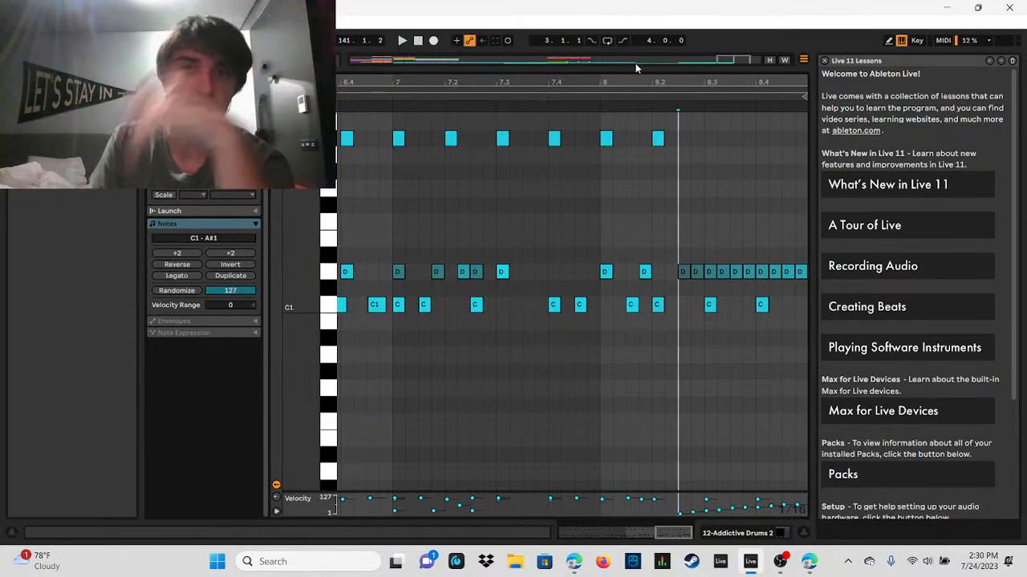
Step: Shrink the clip editor to show the arrangement and play the ending from bar 117 on the Addictive Drums track
{"action": "left_click_drag", "start_coordinate": [642, 53], "coordinate": [755, 378]}
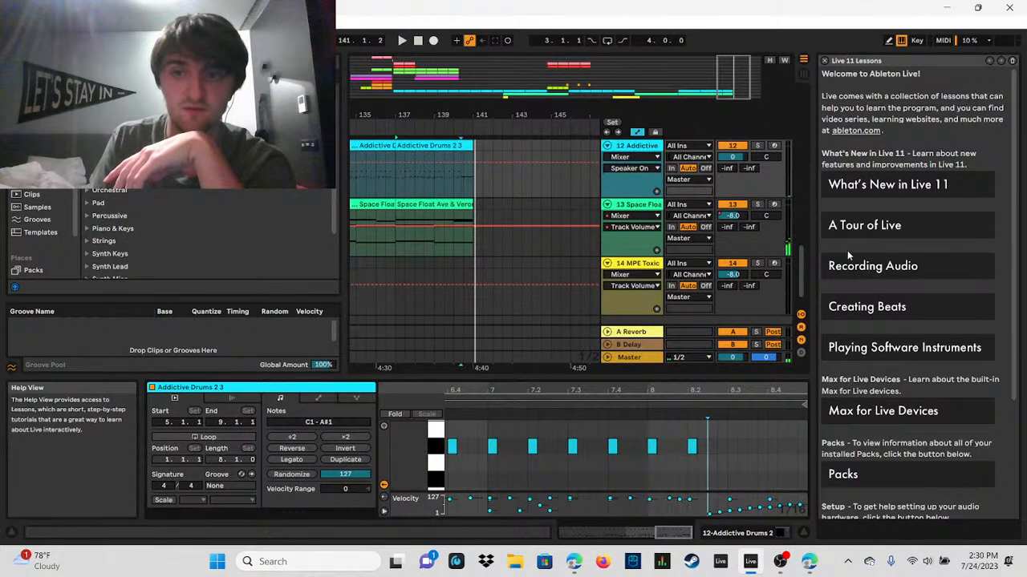
{"action": "left_click_drag", "start_coordinate": [800, 269], "coordinate": [892, 269]}
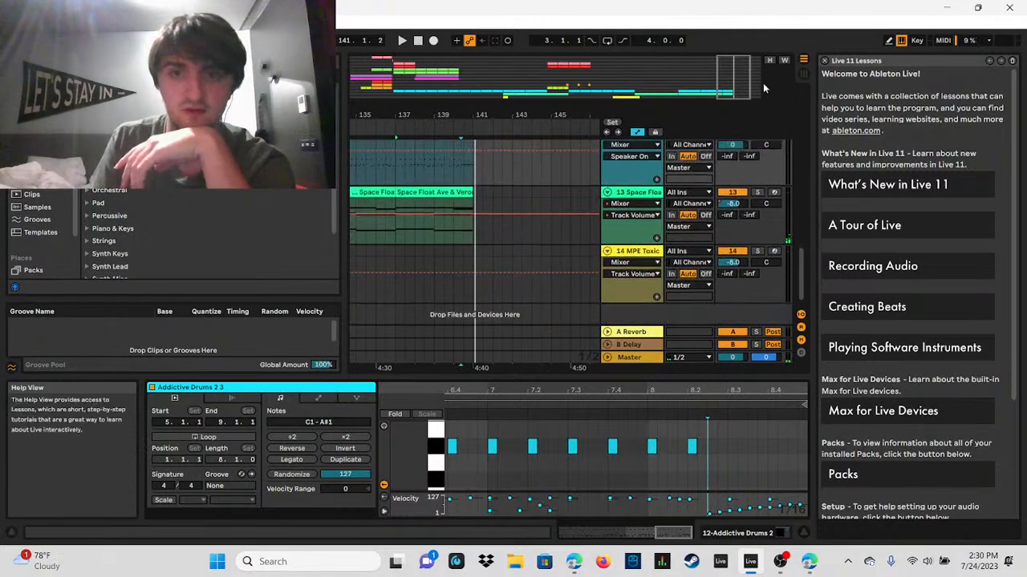
{"action": "left_click_drag", "start_coordinate": [740, 83], "coordinate": [738, 55]}
{"action": "scroll", "coordinate": [802, 278], "scroll_direction": "up", "scroll_amount": 2}
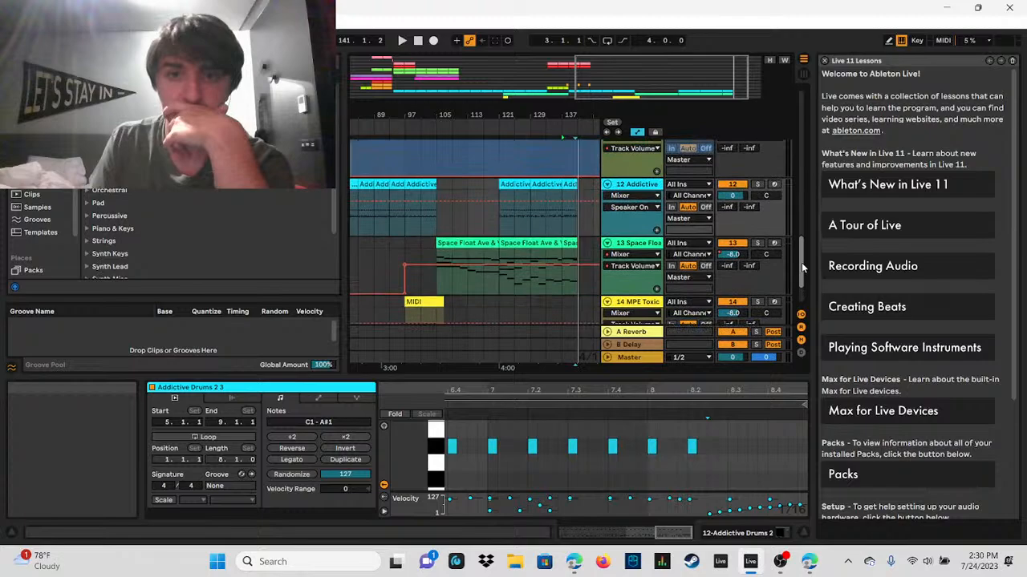
{"action": "left_click", "coordinate": [442, 233]}
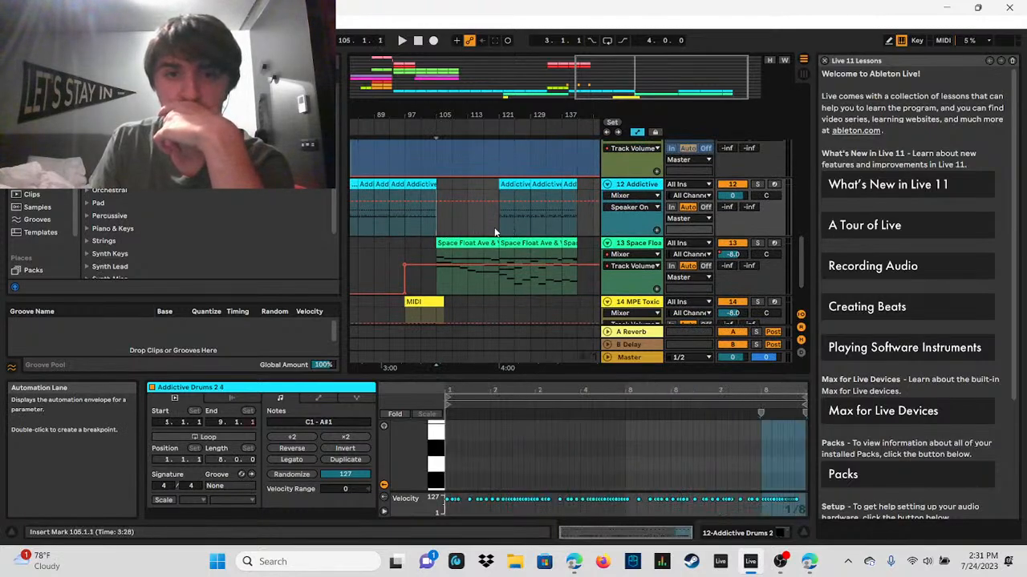
{"action": "left_click", "coordinate": [495, 233]}
{"action": "left_click", "coordinate": [401, 41]}
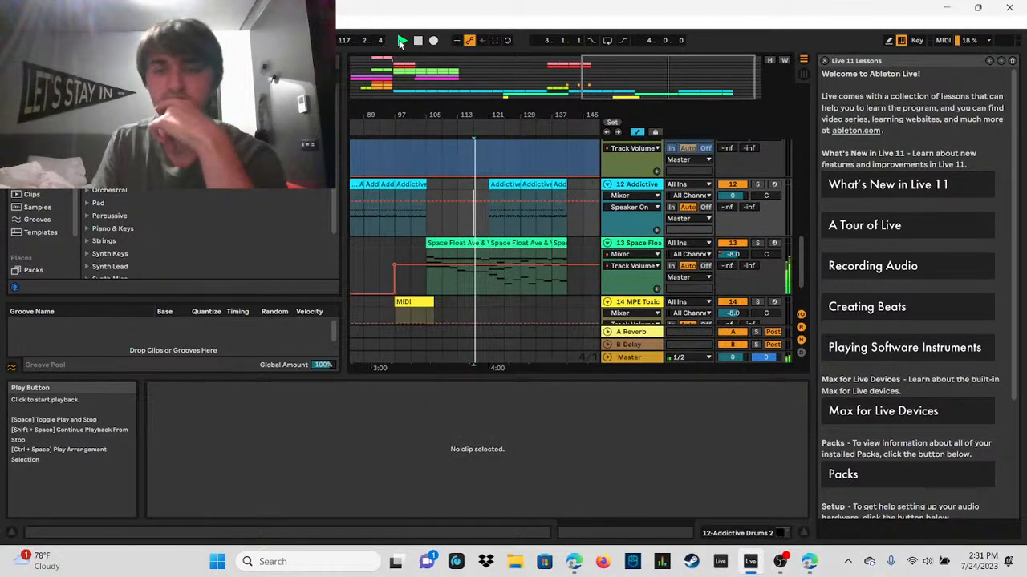
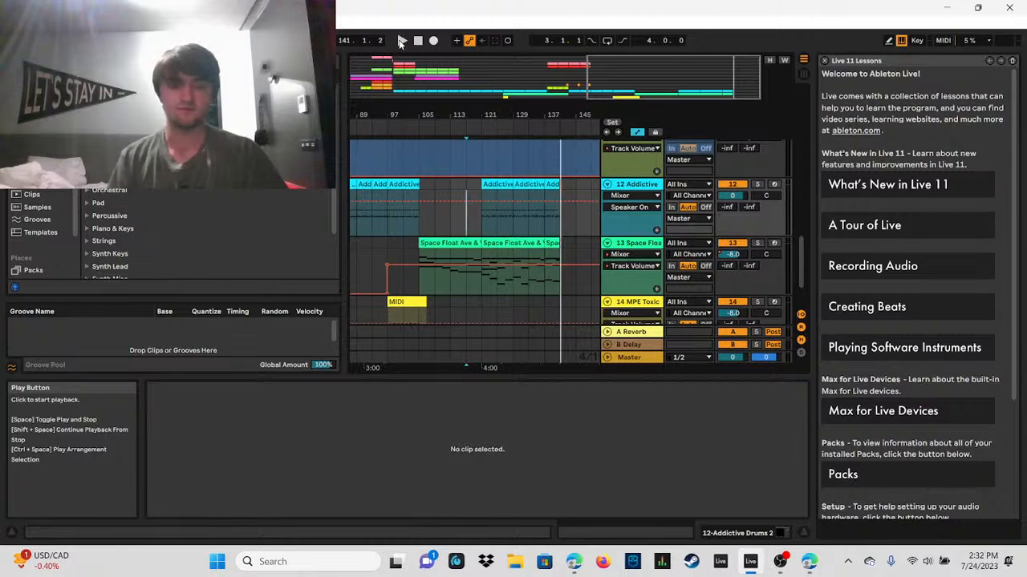
Step: Place the insert marker at 97.1.1 on the Addictive Drums 2 track and look over the arrangement around it
{"action": "left_click_drag", "start_coordinate": [626, 61], "coordinate": [679, 67]}
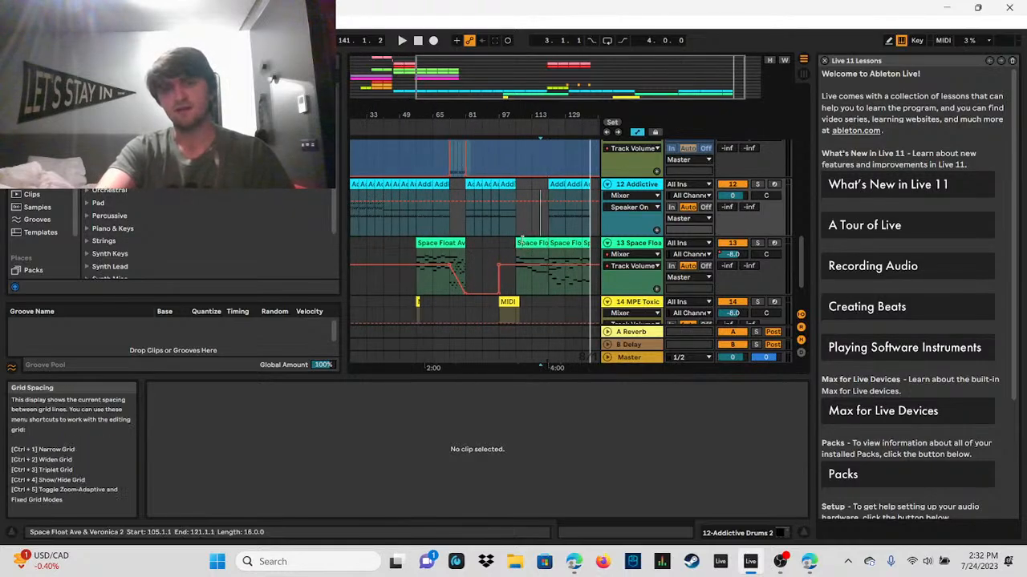
{"action": "left_click", "coordinate": [514, 222]}
{"action": "left_click", "coordinate": [502, 219]}
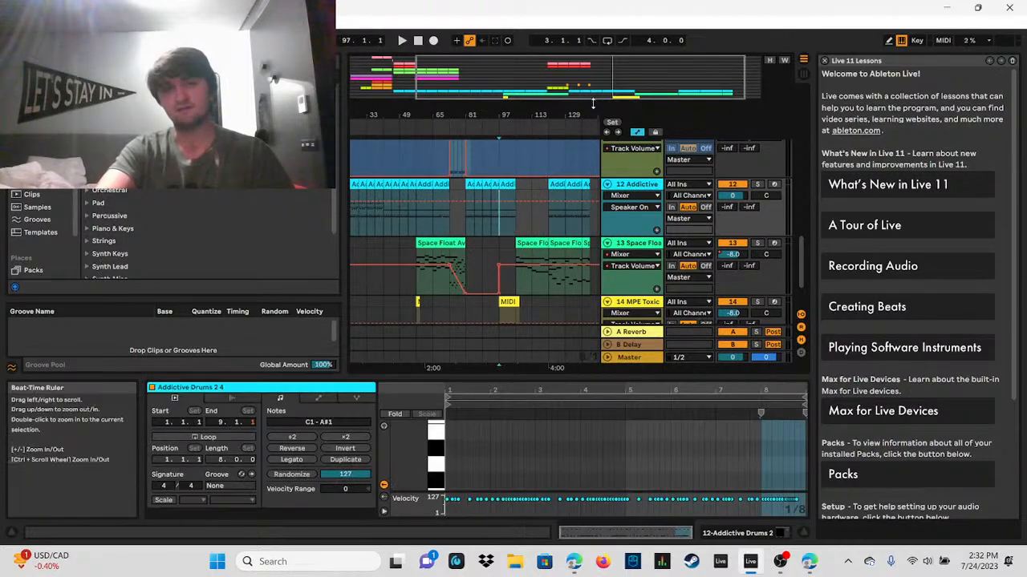
{"action": "left_click_drag", "start_coordinate": [593, 103], "coordinate": [593, 136]}
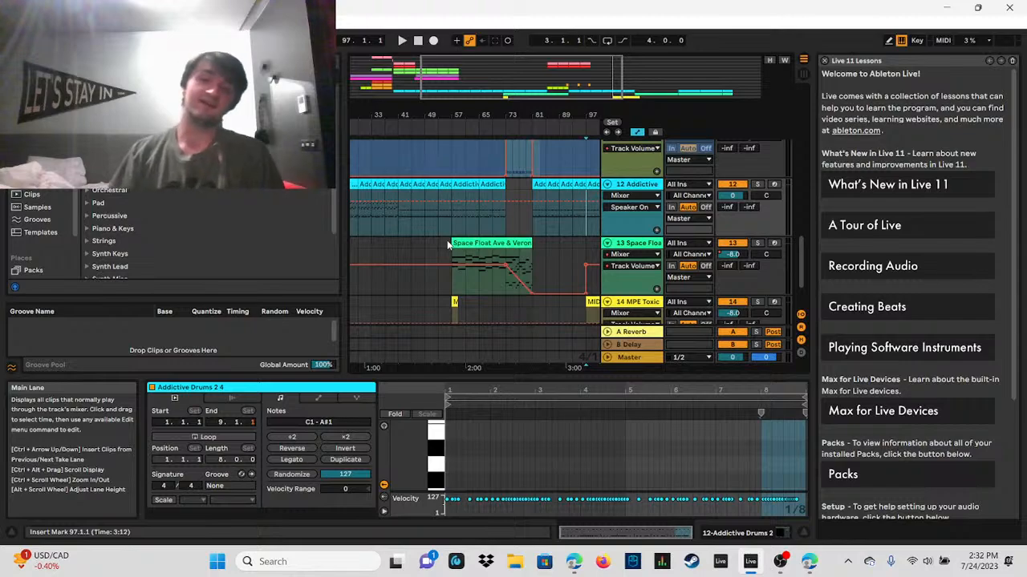
{"action": "left_click_drag", "start_coordinate": [520, 73], "coordinate": [655, 72]}
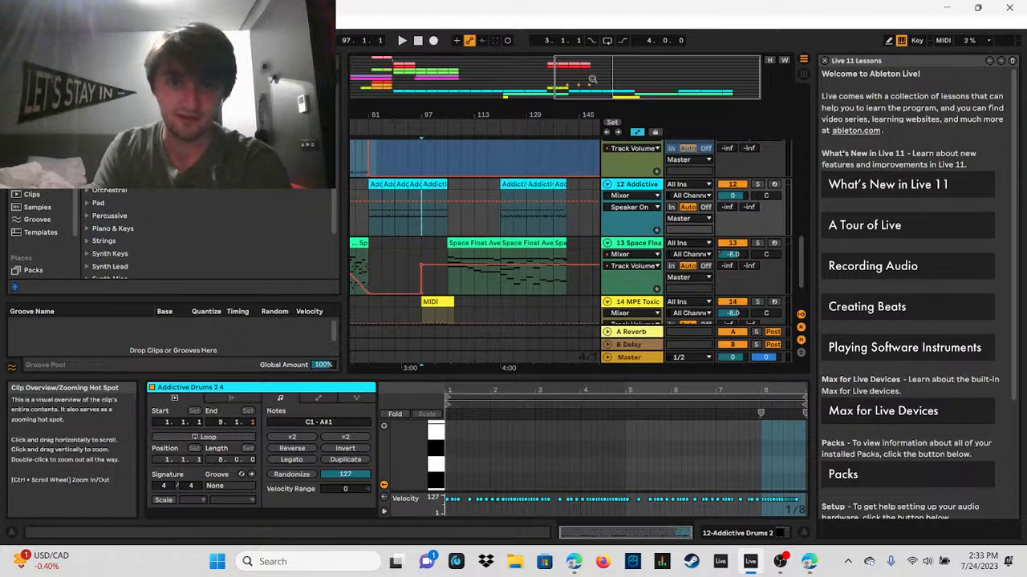
{"action": "left_click_drag", "start_coordinate": [593, 78], "coordinate": [593, 58]}
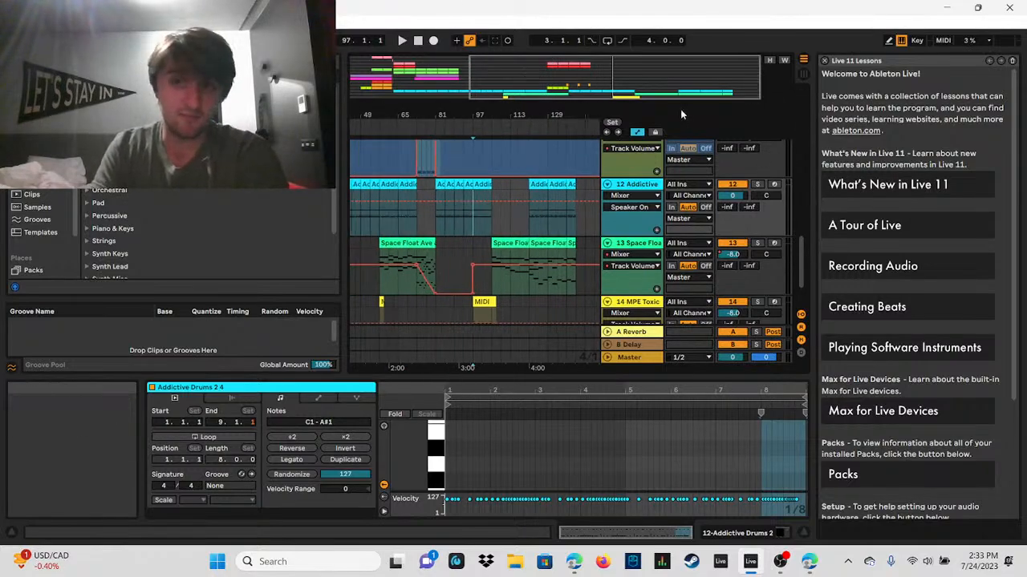
{"action": "double_click", "coordinate": [637, 80]}
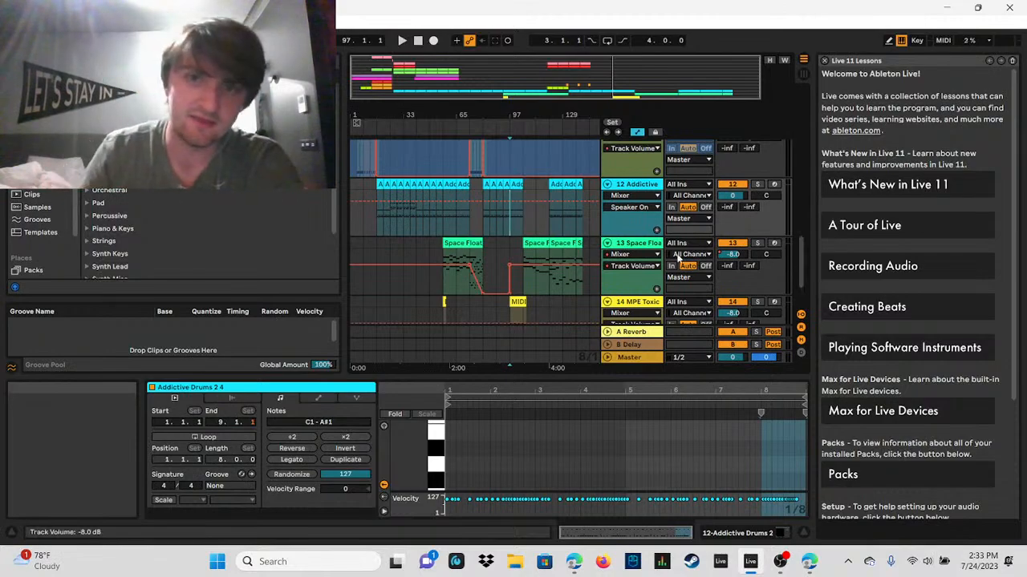
{"action": "left_click_drag", "start_coordinate": [509, 97], "coordinate": [470, 179]}
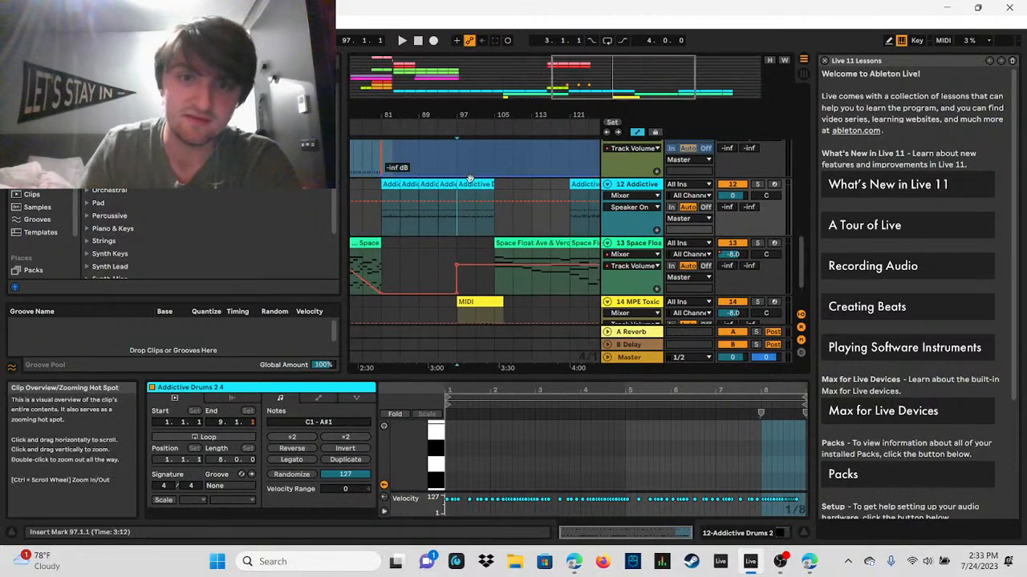
Step: Examine the drum clips around 97.1.1 and the other instrument tracks for this part of the song
{"action": "left_click", "coordinate": [438, 218]}
{"action": "left_click", "coordinate": [462, 219]}
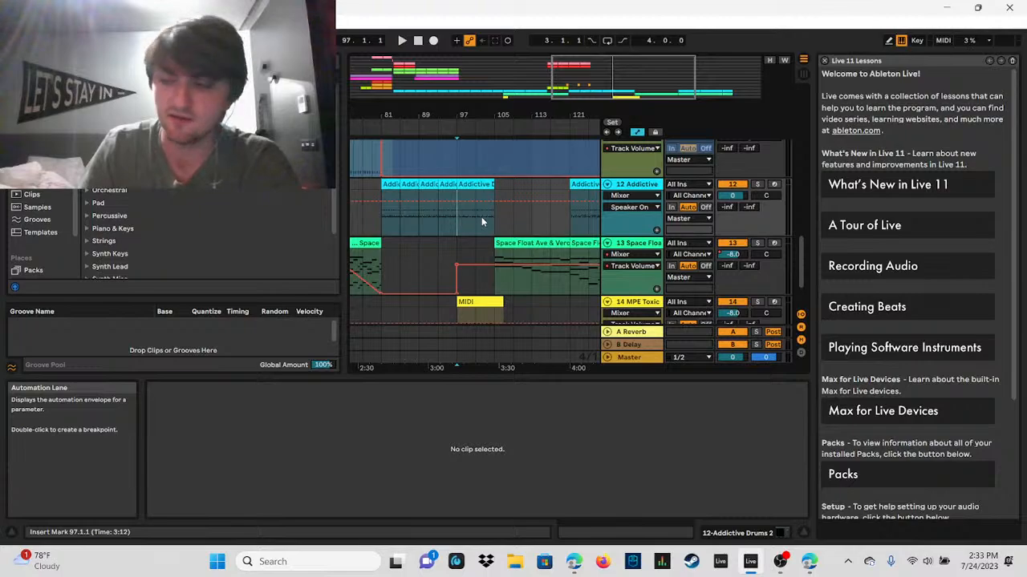
{"action": "left_click", "coordinate": [481, 218]}
{"action": "left_click", "coordinate": [463, 219]}
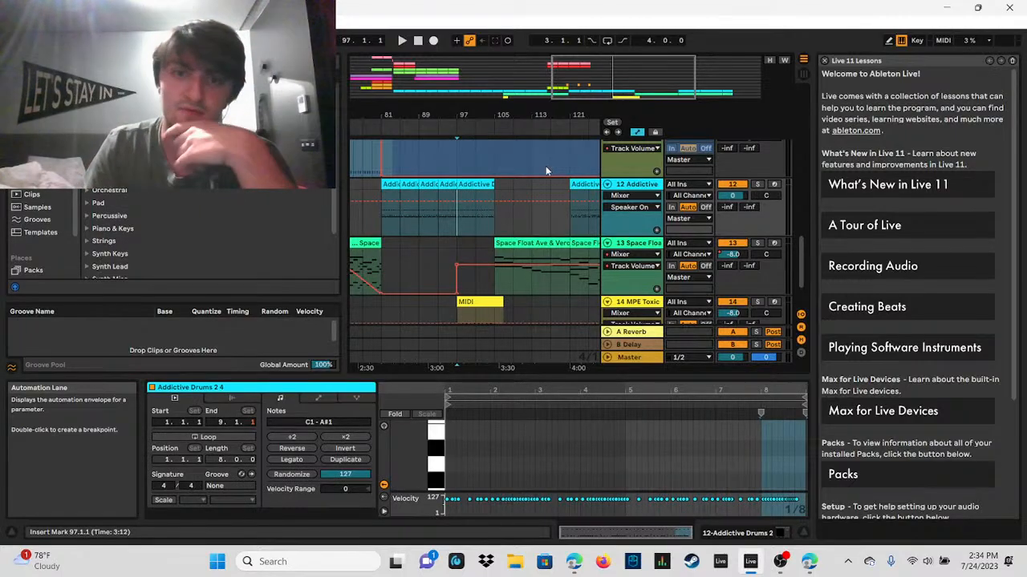
{"action": "left_click_drag", "start_coordinate": [588, 78], "coordinate": [588, 56]}
{"action": "scroll", "coordinate": [597, 188], "scroll_direction": "up", "scroll_amount": 5}
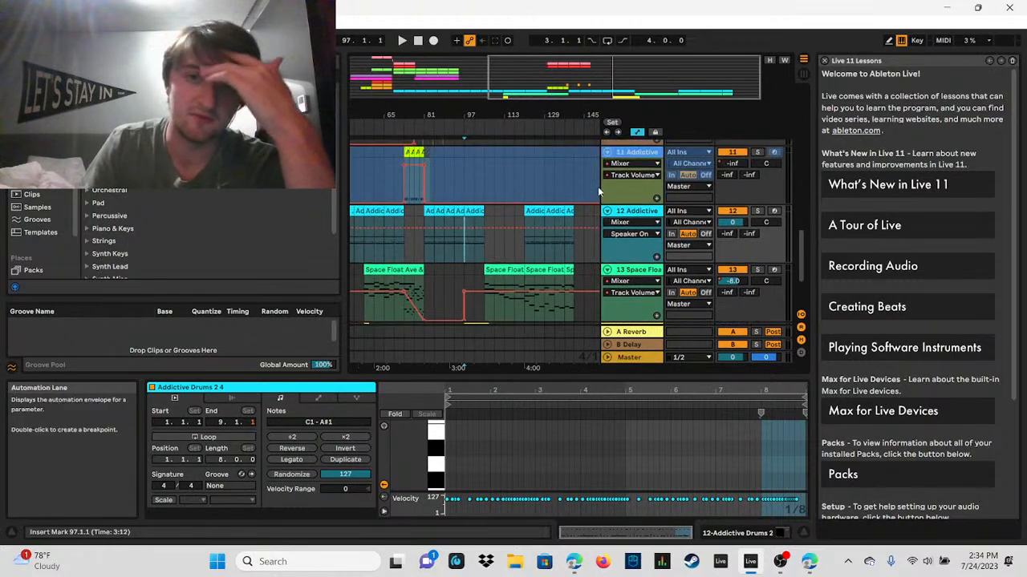
{"action": "scroll", "coordinate": [598, 186], "scroll_direction": "up", "scroll_amount": 4}
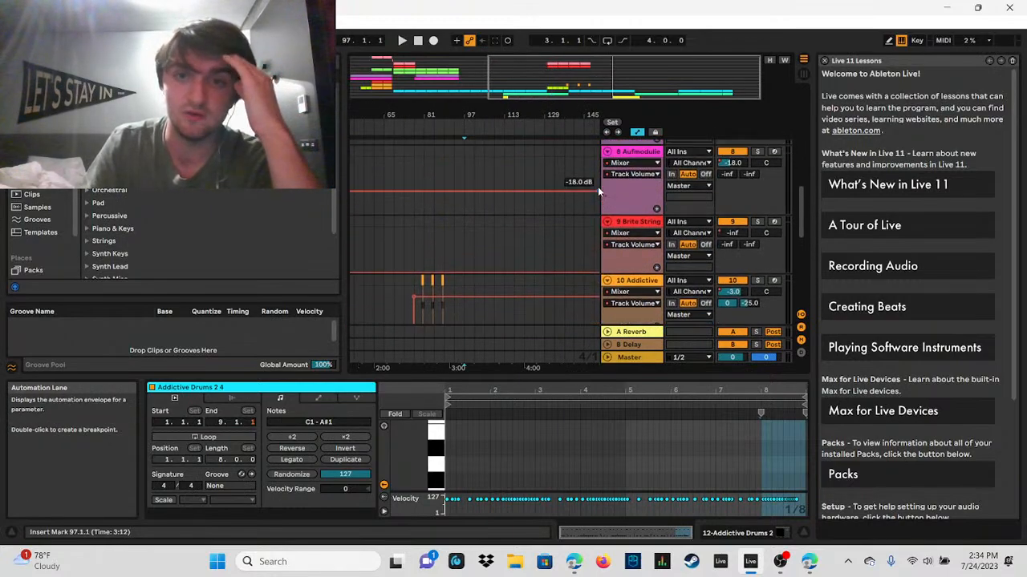
{"action": "left_click_drag", "start_coordinate": [799, 199], "coordinate": [797, 251]}
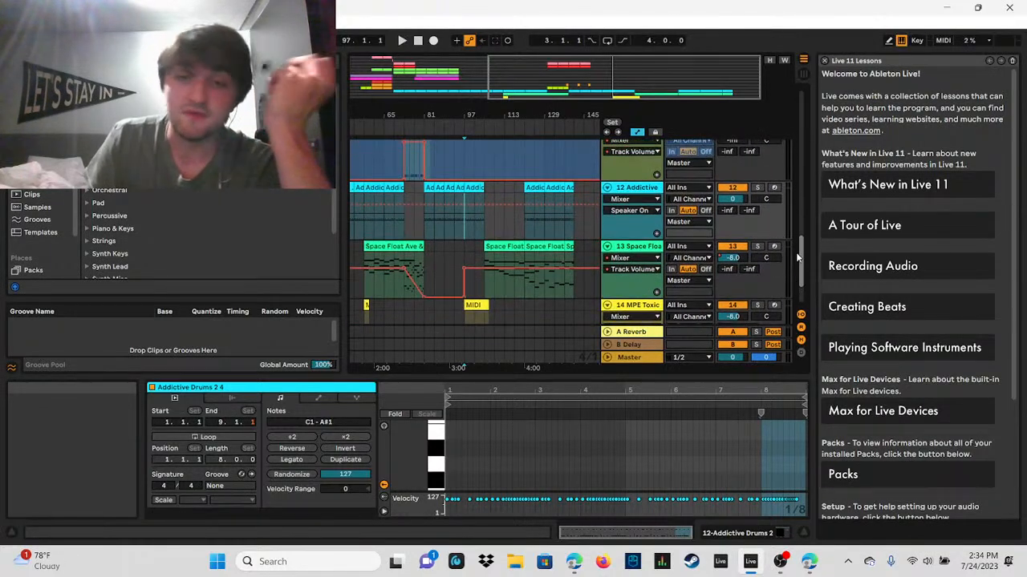
Step: Select the range from 97.1.1 to 141.1.1 across the Addictive Drums, Space Float and MPE Toxic tracks and compare it with the earlier sections
{"action": "left_click", "coordinate": [578, 190]}
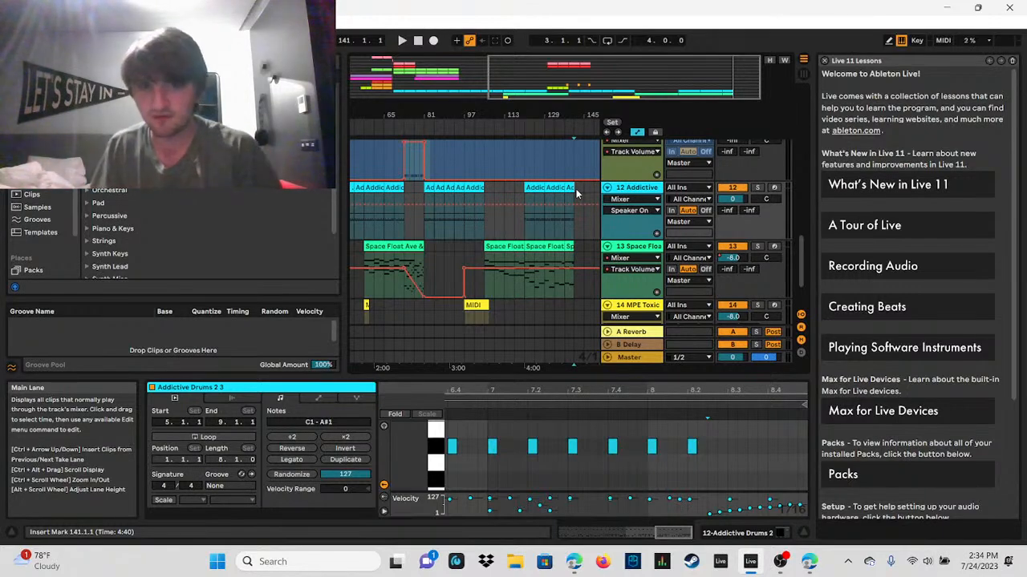
{"action": "left_click_drag", "start_coordinate": [576, 188], "coordinate": [464, 267]}
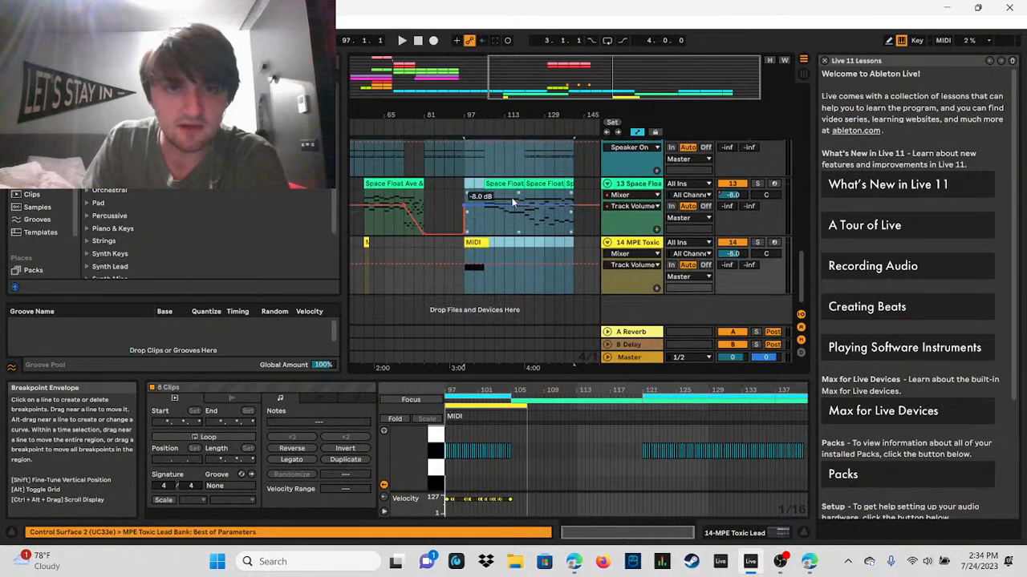
{"action": "scroll", "coordinate": [499, 195], "scroll_direction": "up", "scroll_amount": 3}
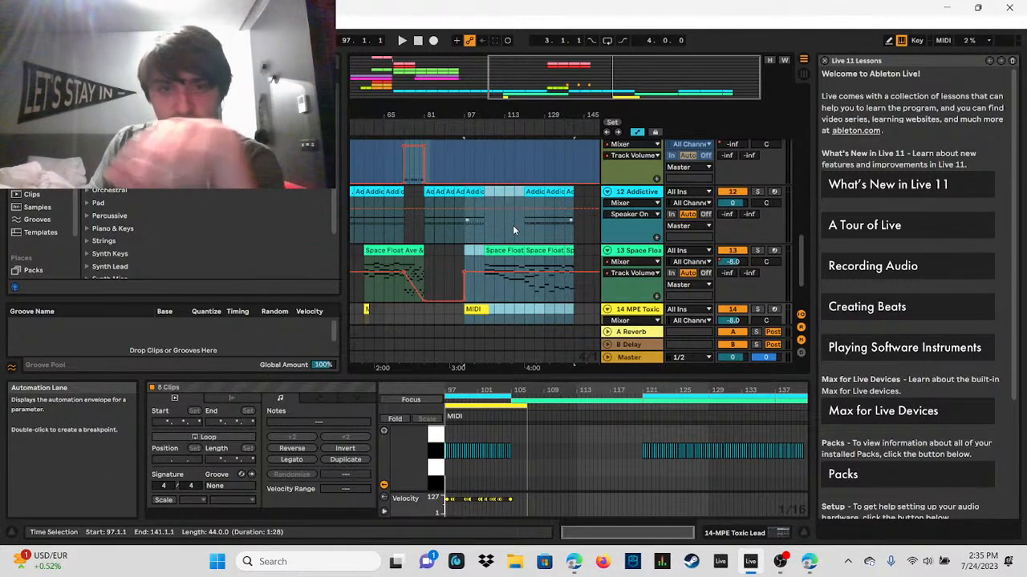
{"action": "left_click_drag", "start_coordinate": [591, 83], "coordinate": [505, 82]}
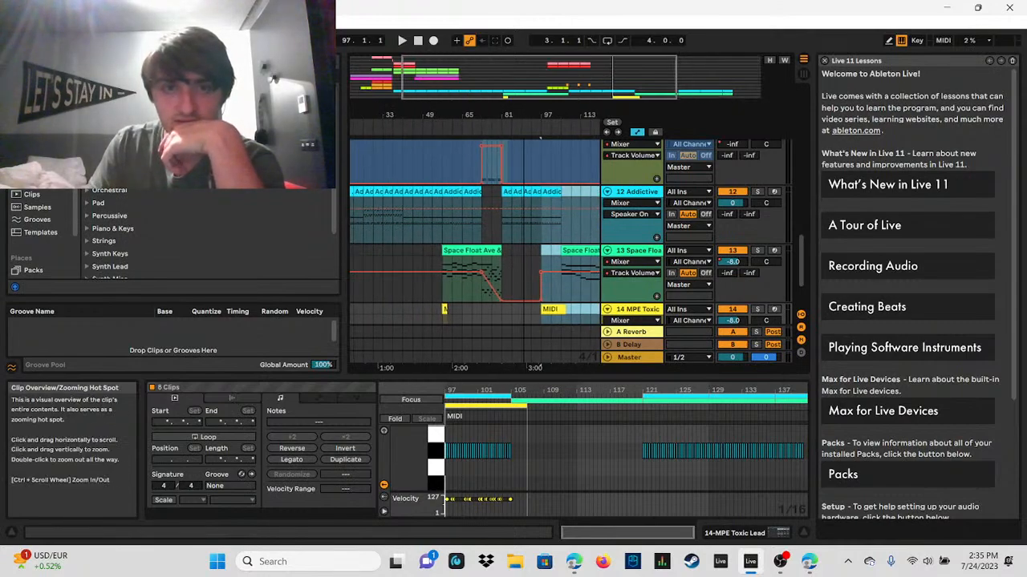
{"action": "left_click_drag", "start_coordinate": [540, 138], "coordinate": [582, 138]}
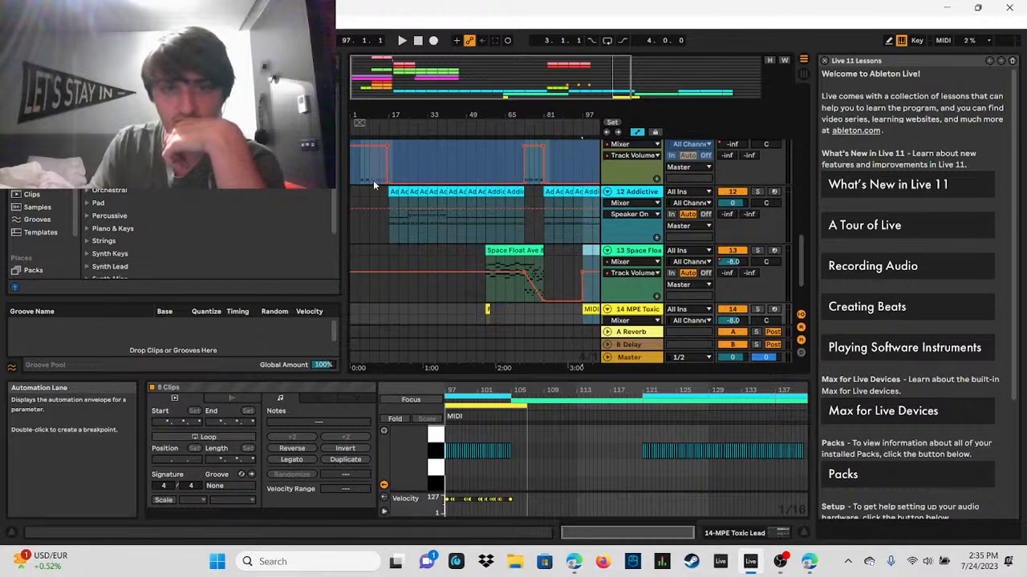
Step: Place the insert marker at 25.1.1 on the Addictive Drums 2 track and review every track across the full song
{"action": "left_click", "coordinate": [409, 232]}
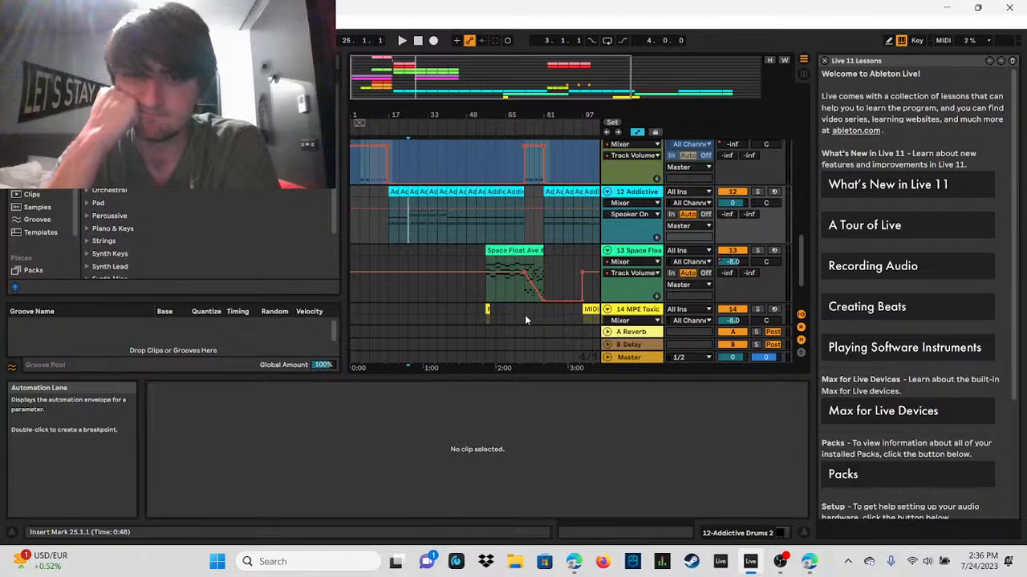
{"action": "double_click", "coordinate": [532, 82]}
{"action": "scroll", "coordinate": [566, 209], "scroll_direction": "up", "scroll_amount": 1}
{"action": "scroll", "coordinate": [566, 208], "scroll_direction": "down", "scroll_amount": 1}
{"action": "scroll", "coordinate": [566, 209], "scroll_direction": "up", "scroll_amount": 1}
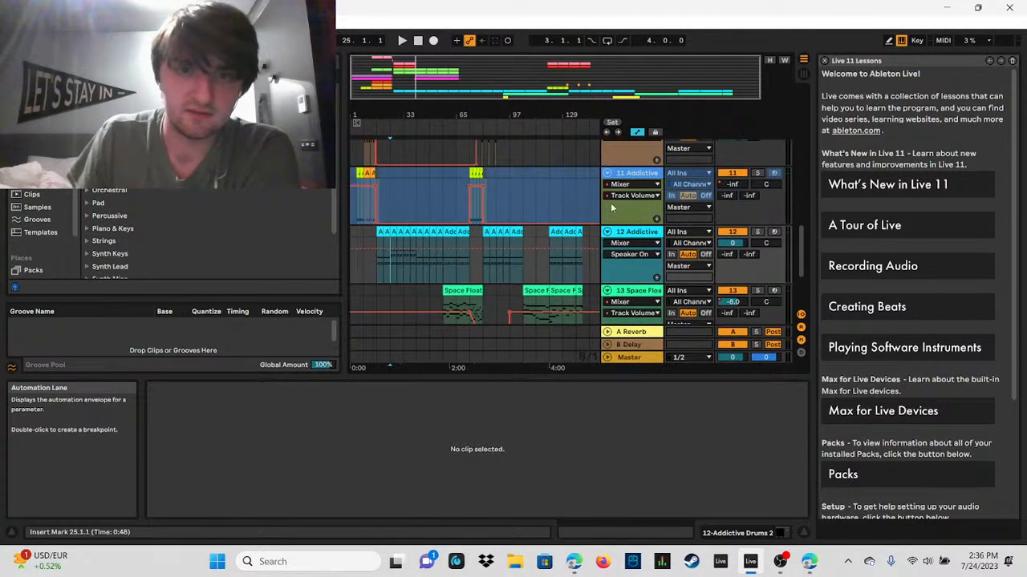
{"action": "scroll", "coordinate": [804, 205], "scroll_direction": "up", "scroll_amount": 5}
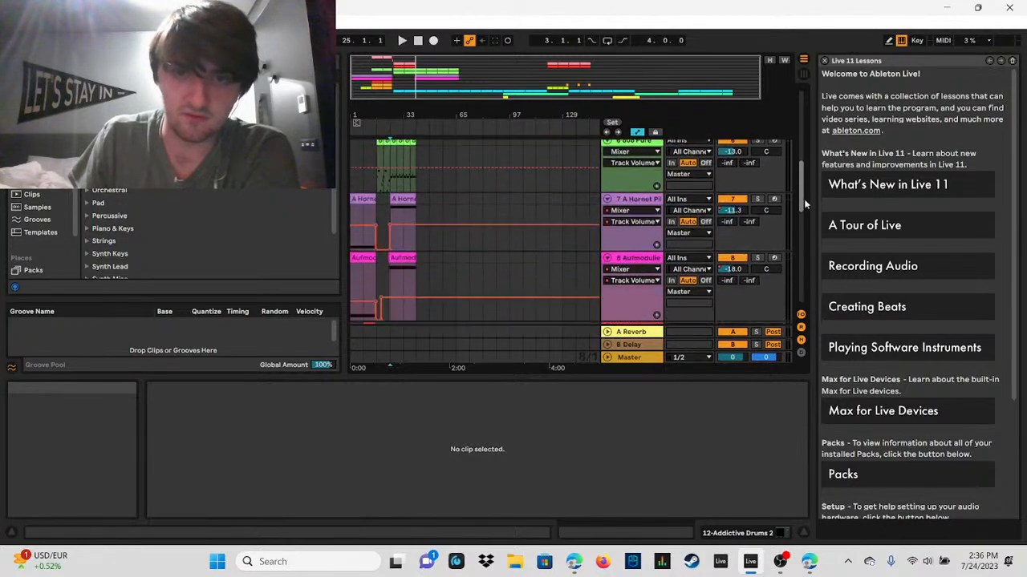
{"action": "scroll", "coordinate": [804, 205], "scroll_direction": "down", "scroll_amount": 6}
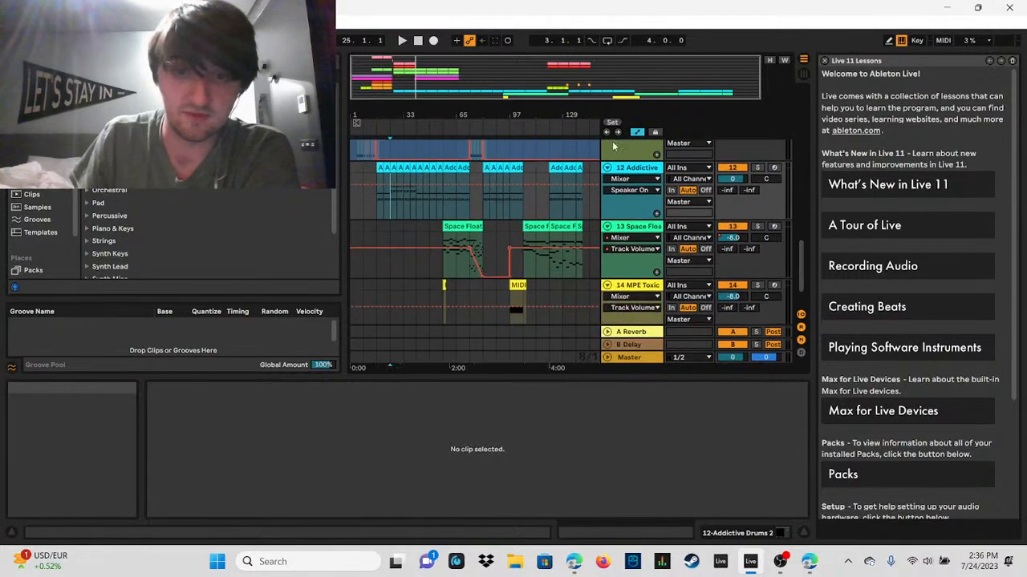
{"action": "scroll", "coordinate": [805, 160], "scroll_direction": "up", "scroll_amount": 12}
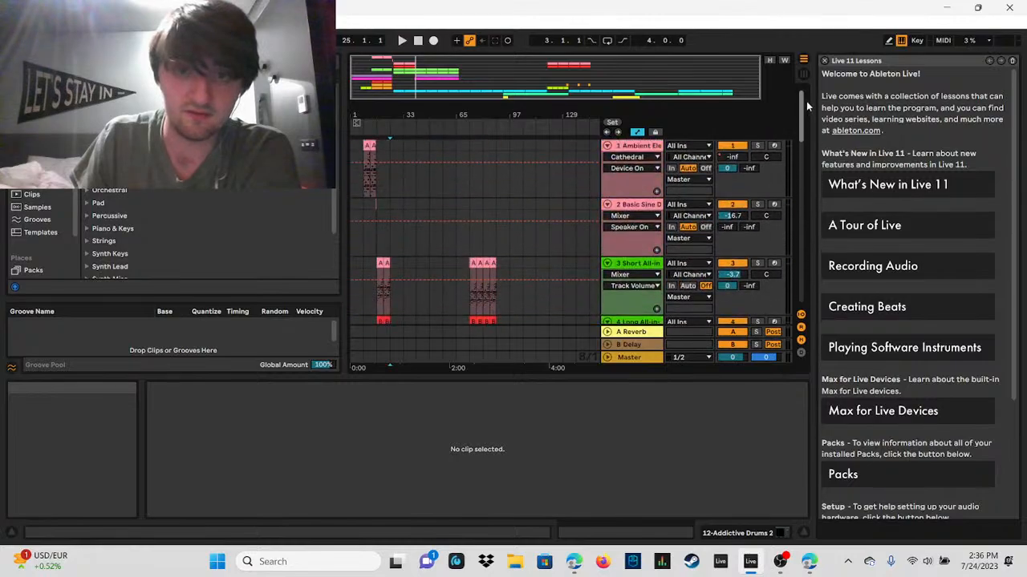
{"action": "scroll", "coordinate": [804, 160], "scroll_direction": "down", "scroll_amount": 10}
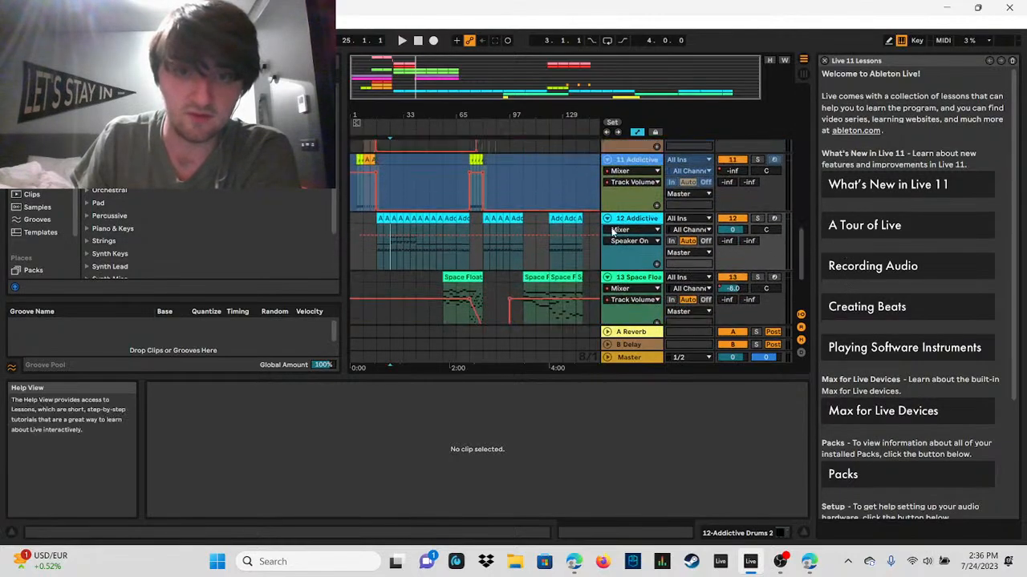
{"action": "scroll", "coordinate": [711, 206], "scroll_direction": "down", "scroll_amount": 1}
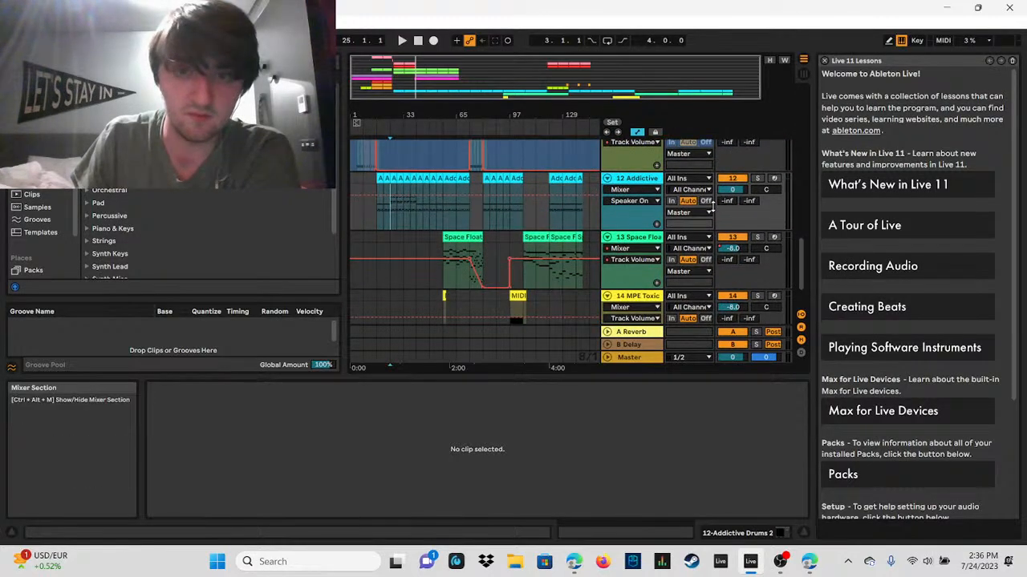
{"action": "scroll", "coordinate": [593, 193], "scroll_direction": "down", "scroll_amount": 1}
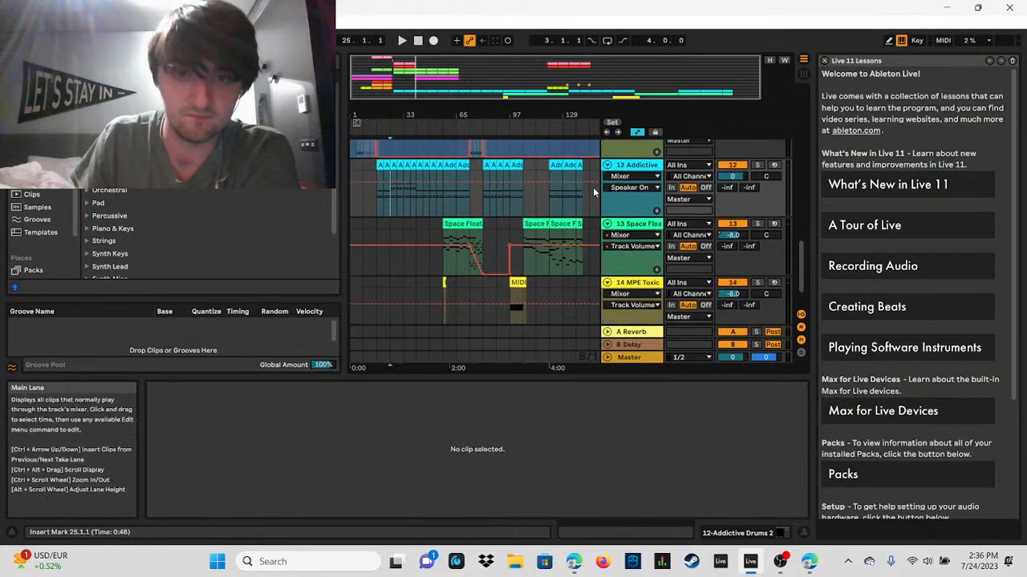
{"action": "scroll", "coordinate": [593, 193], "scroll_direction": "down", "scroll_amount": 1}
Step: Move the 48-bar closing section of the Addictive Drums, Space Float and MPE Toxic tracks to start at 145.1.1
{"action": "left_click_drag", "start_coordinate": [591, 186], "coordinate": [561, 250]}
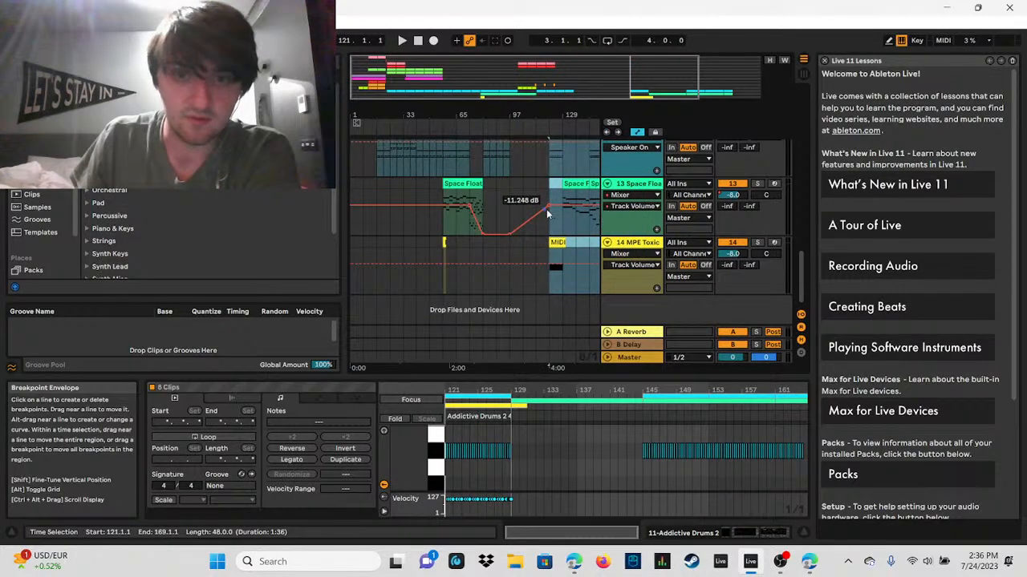
{"action": "left_click", "coordinate": [555, 243]}
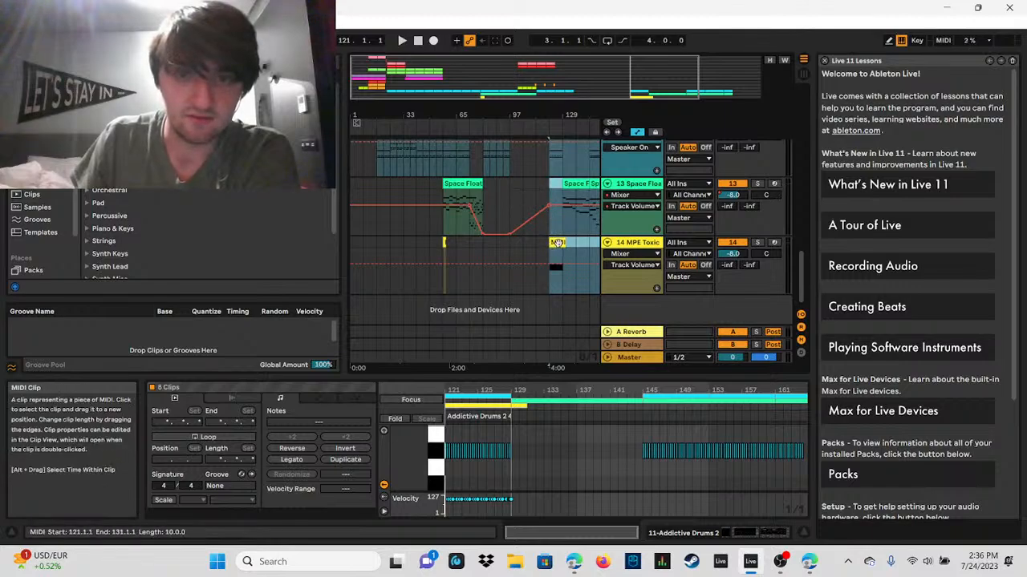
{"action": "left_click_drag", "start_coordinate": [557, 243], "coordinate": [573, 251]}
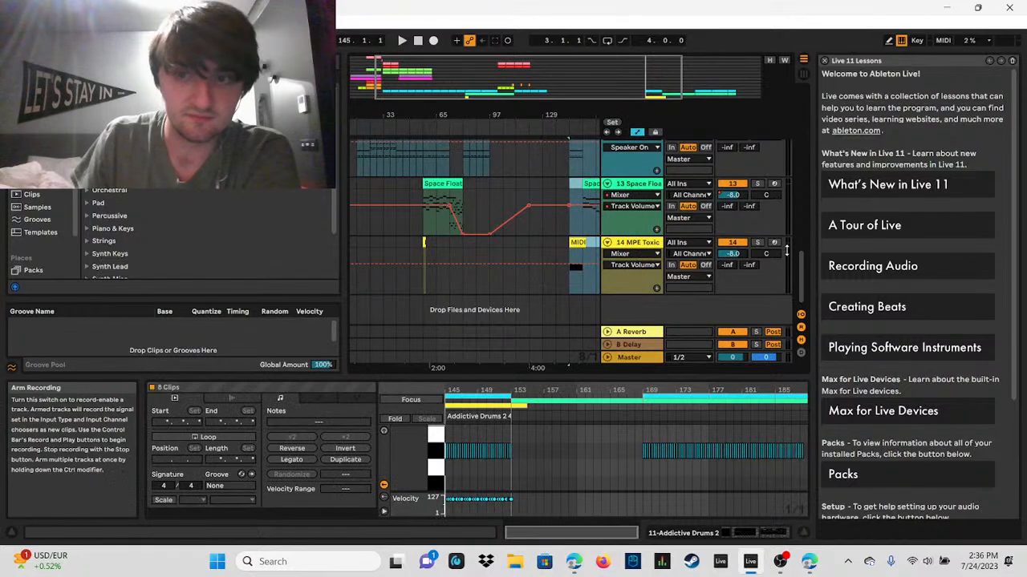
Step: Inspect the moved closing section and the earlier Addictive Drums clips, placing the insert marker at 43.1.1
{"action": "left_click_drag", "start_coordinate": [802, 273], "coordinate": [788, 240]}
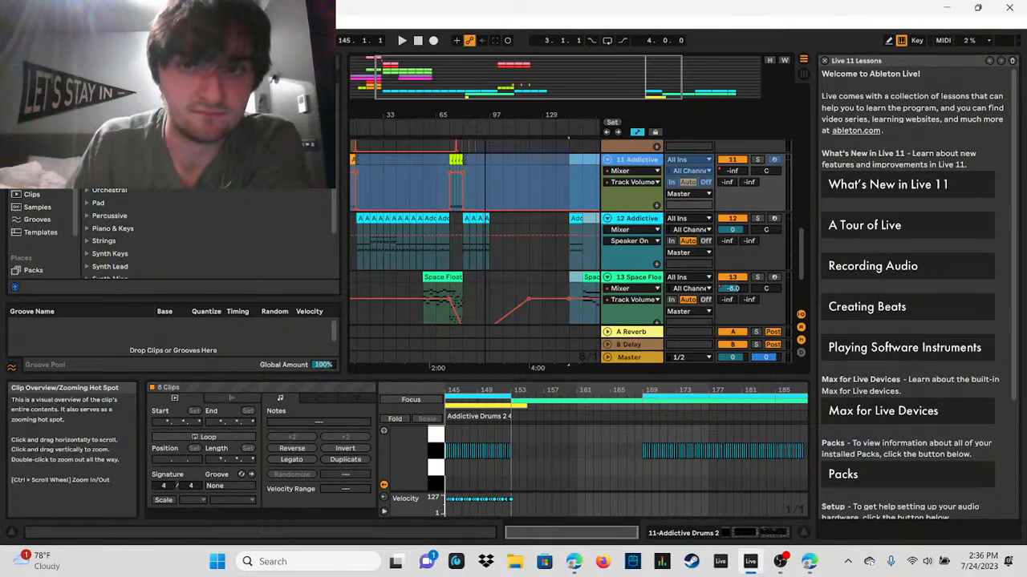
{"action": "left_click_drag", "start_coordinate": [563, 77], "coordinate": [674, 105]}
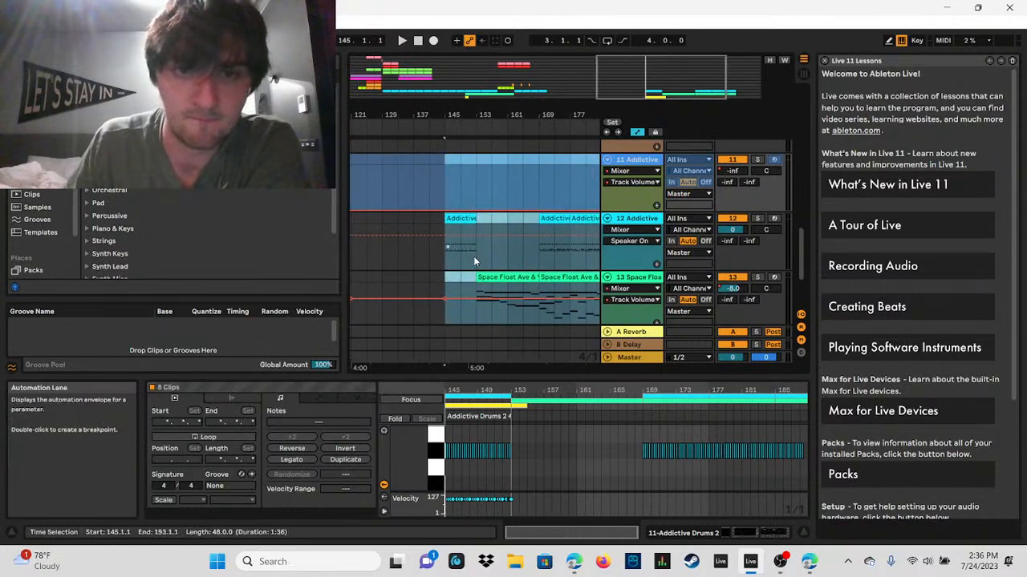
{"action": "double_click", "coordinate": [692, 82]}
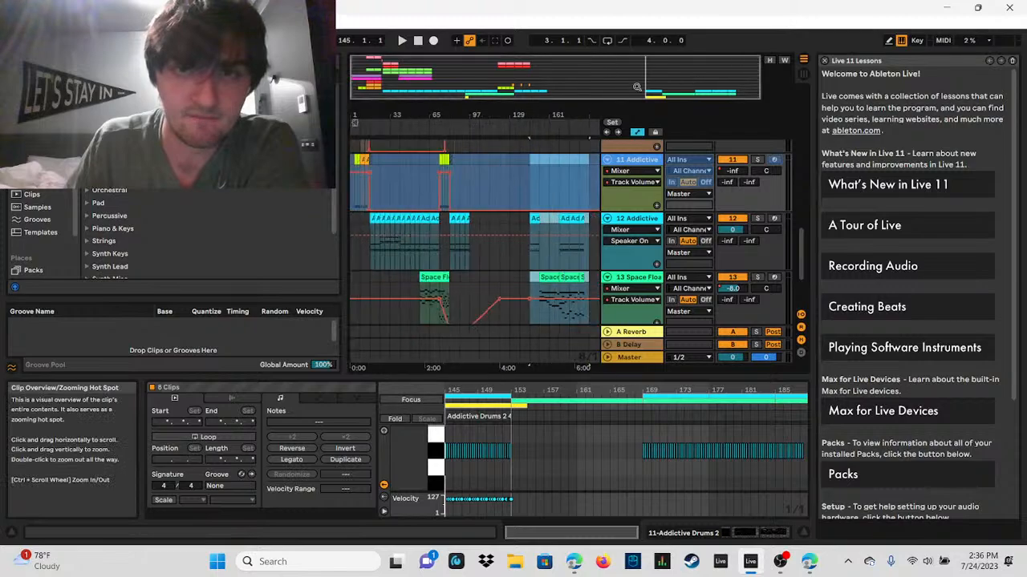
{"action": "scroll", "coordinate": [801, 296], "scroll_direction": "down", "scroll_amount": 3}
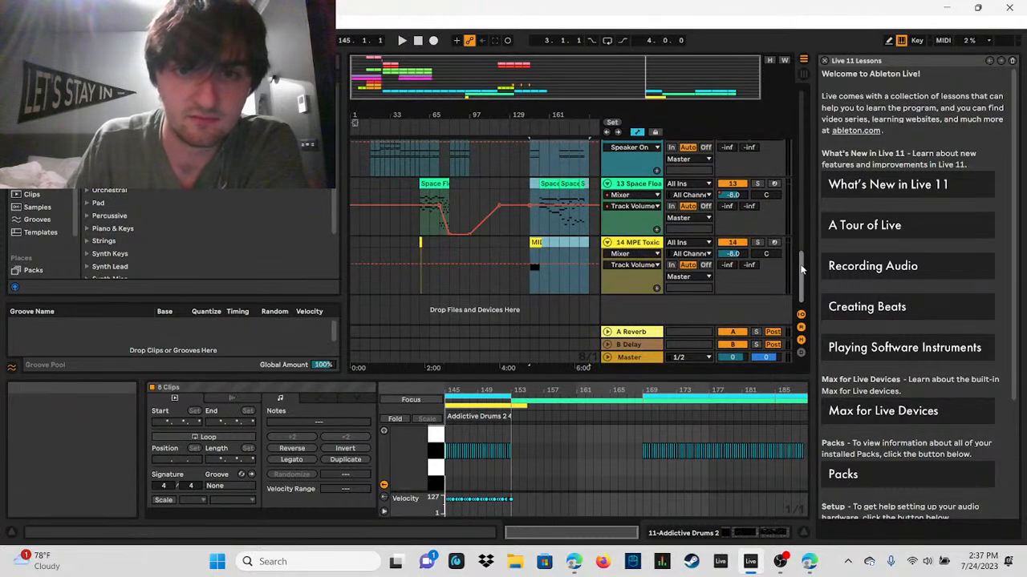
{"action": "left_click_drag", "start_coordinate": [800, 269], "coordinate": [773, 271]}
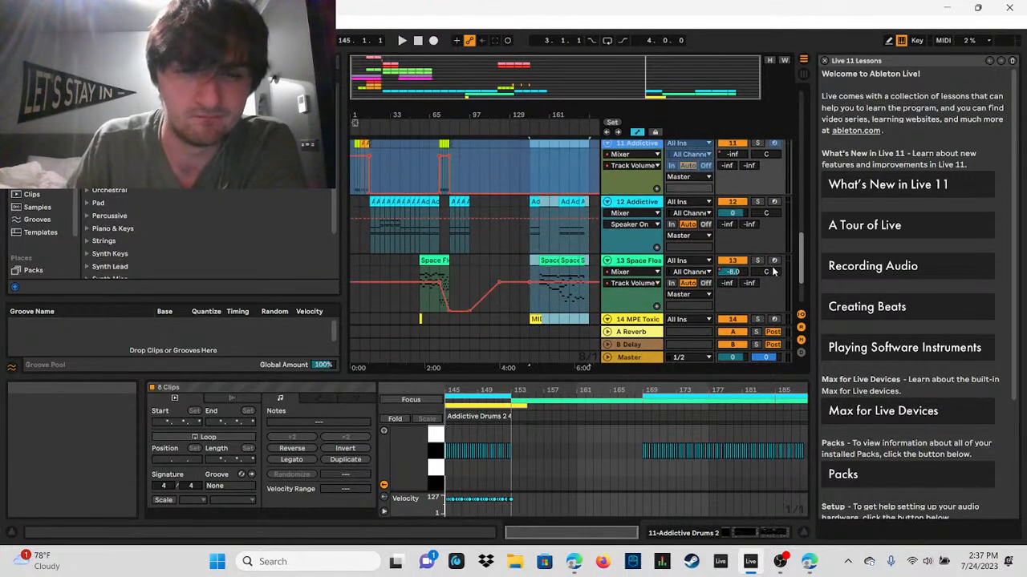
{"action": "left_click_drag", "start_coordinate": [473, 68], "coordinate": [517, 137]}
{"action": "left_click_drag", "start_coordinate": [512, 87], "coordinate": [430, 87]}
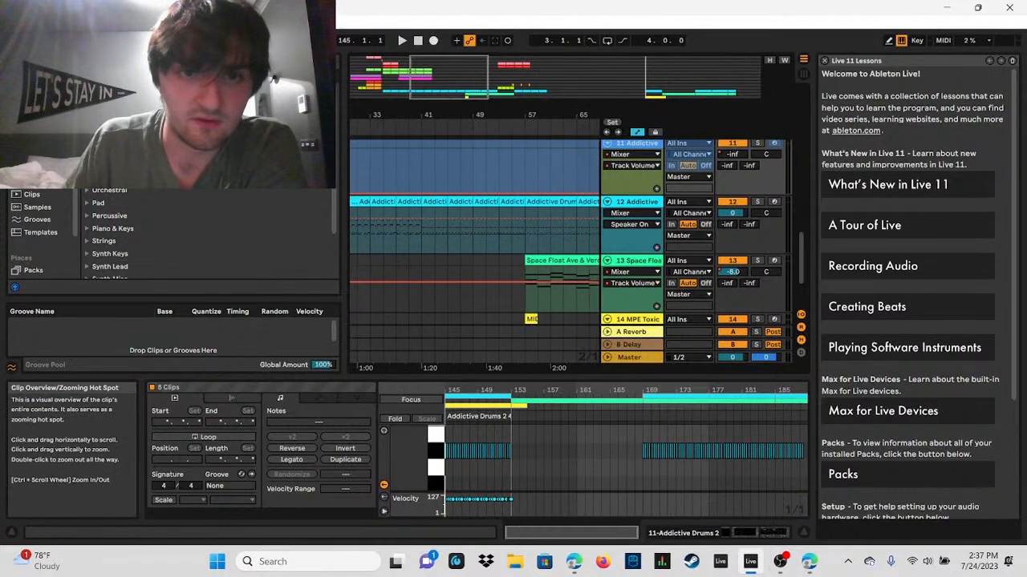
{"action": "left_click", "coordinate": [437, 238]}
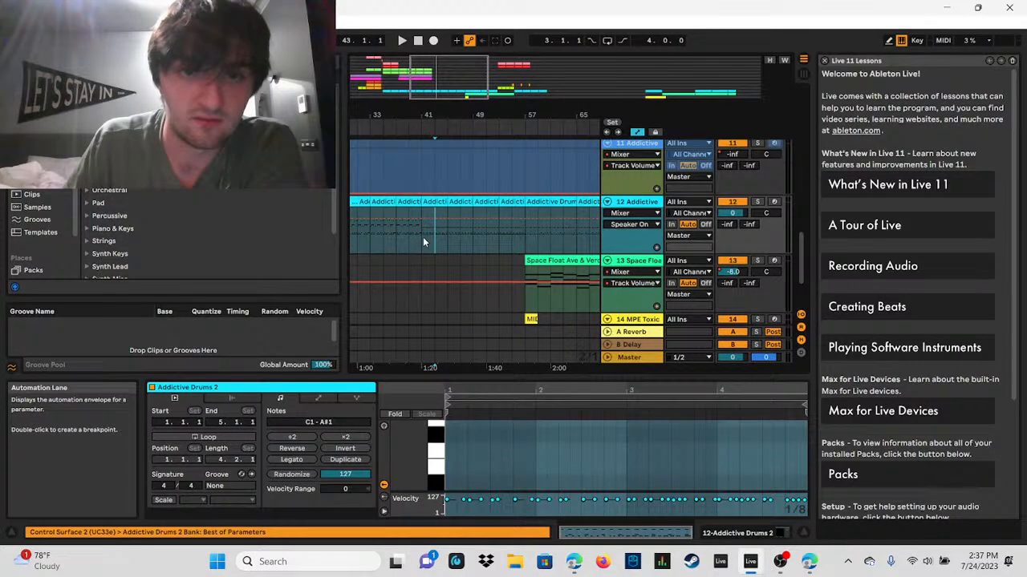
Step: Play the drums from 43.1.1 briefly, stop playback, and place the insert marker at 41.1.1 on the Addictive Drums 2 track
{"action": "left_click", "coordinate": [402, 40]}
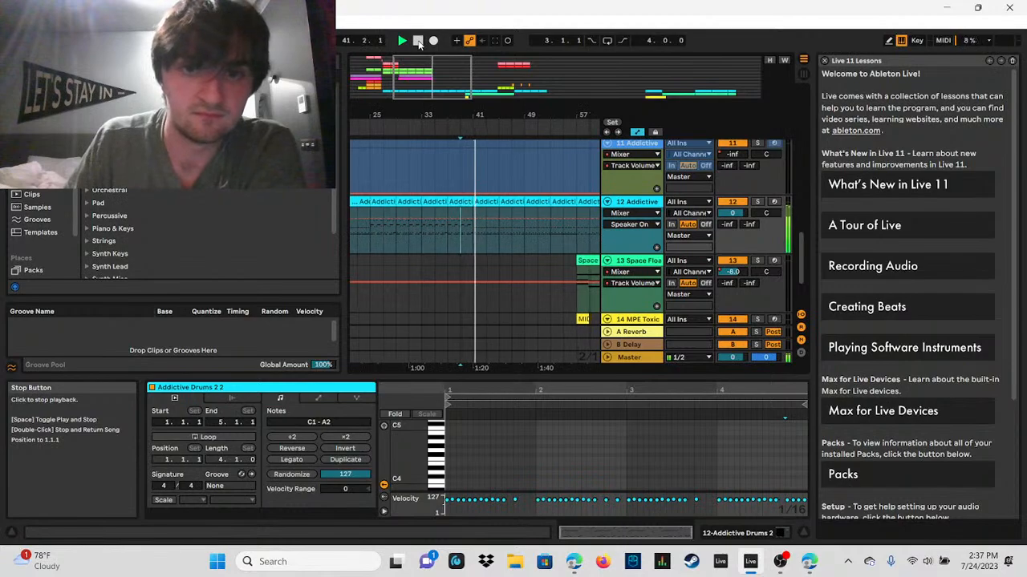
{"action": "key", "text": "space"}
{"action": "left_click", "coordinate": [470, 239]}
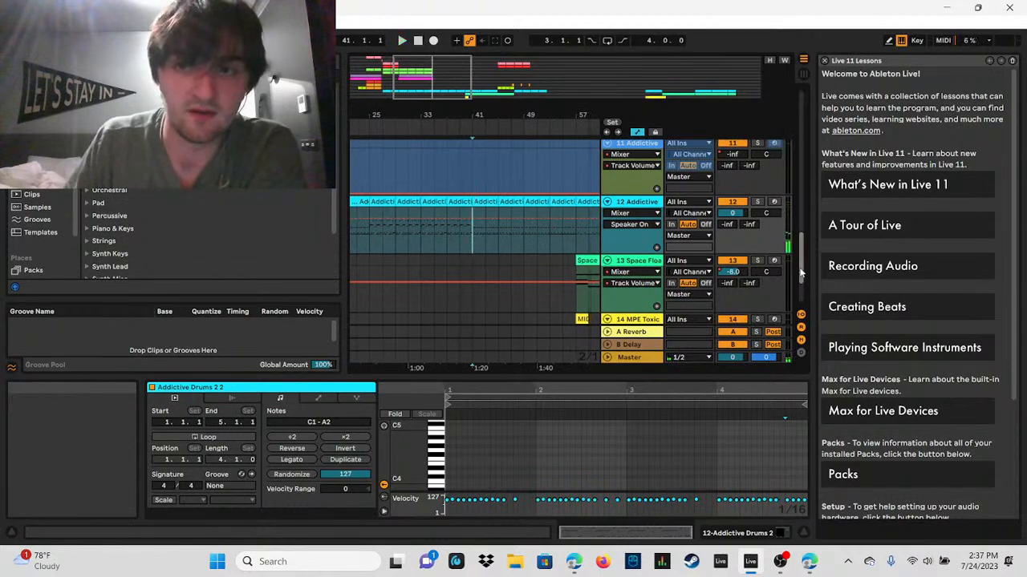
Step: Copy the 32-bar section from 41.1.1 to 73.1.1 across all tracks, from track 1 down to MPE Toxic
{"action": "scroll", "coordinate": [796, 182], "scroll_direction": "up", "scroll_amount": 10}
{"action": "scroll", "coordinate": [797, 176], "scroll_direction": "up", "scroll_amount": 5}
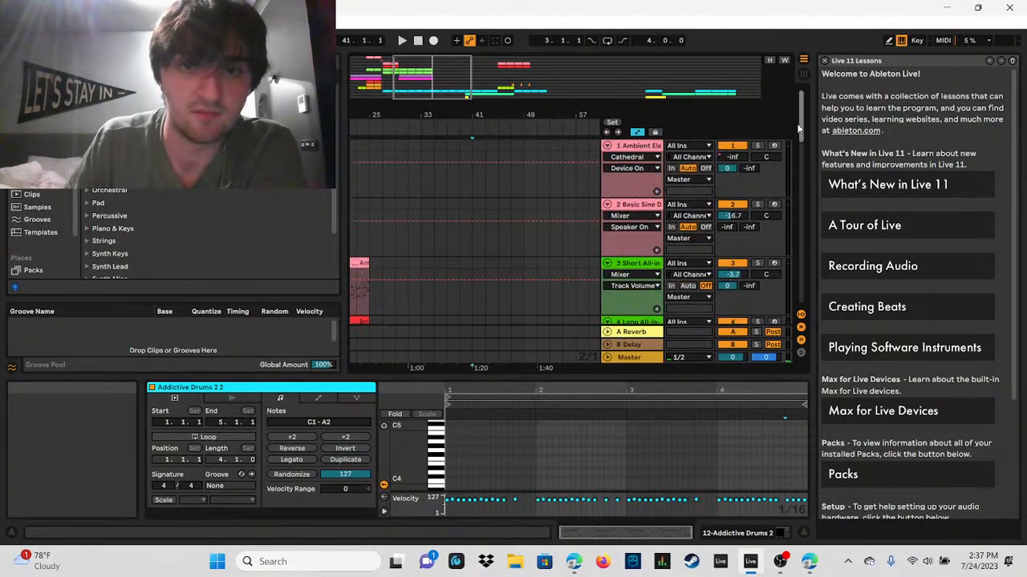
{"action": "left_click_drag", "start_coordinate": [473, 145], "coordinate": [496, 271]}
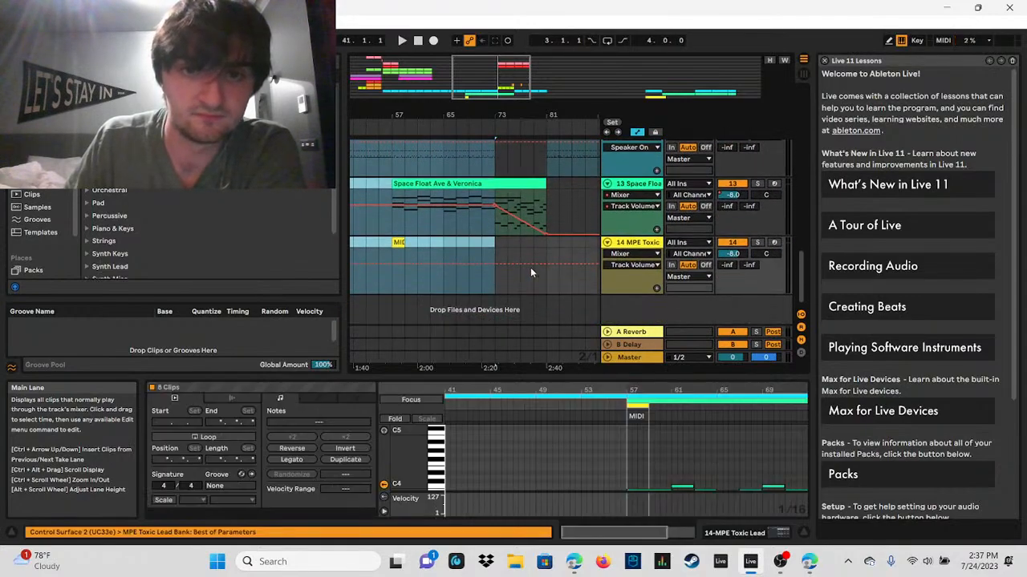
{"action": "right_click", "coordinate": [458, 191]}
{"action": "left_click", "coordinate": [468, 206]}
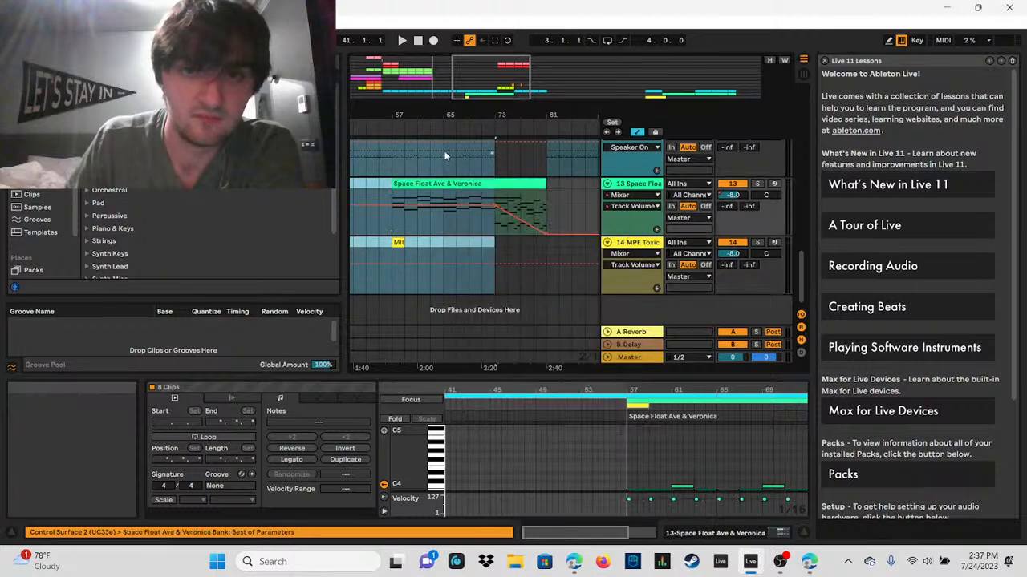
{"action": "left_click_drag", "start_coordinate": [470, 77], "coordinate": [473, 27]}
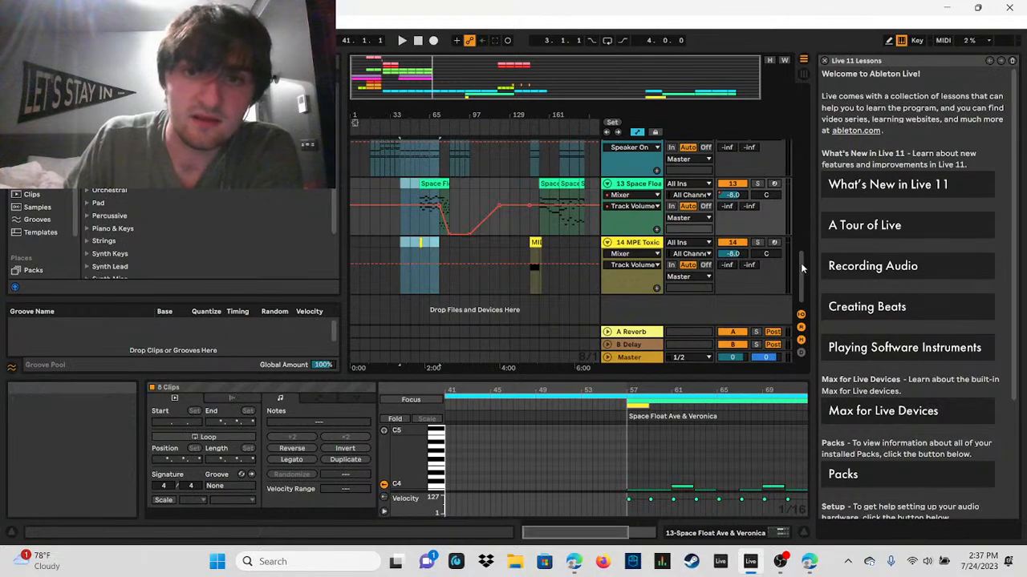
{"action": "left_click_drag", "start_coordinate": [800, 277], "coordinate": [857, 317]}
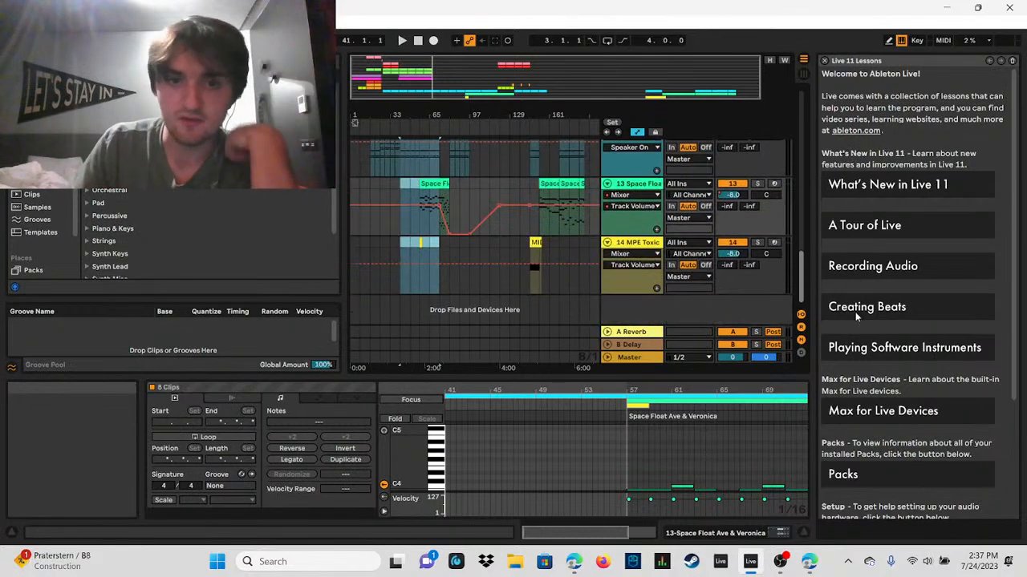
{"action": "left_click_drag", "start_coordinate": [858, 272], "coordinate": [820, 248]}
{"action": "left_click_drag", "start_coordinate": [439, 115], "coordinate": [494, 137]}
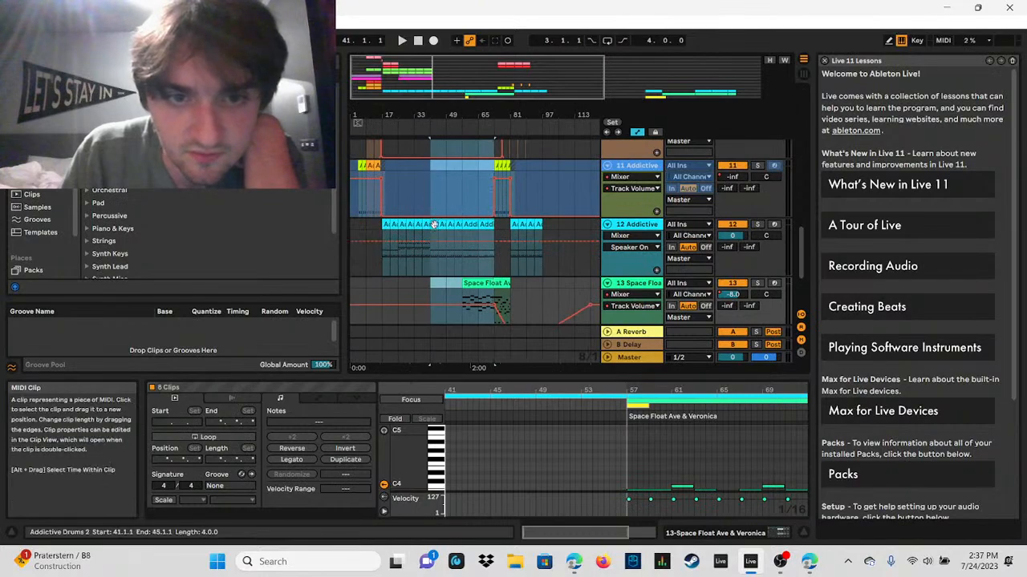
{"action": "right_click", "coordinate": [434, 224]}
{"action": "left_click", "coordinate": [454, 241]}
Step: Try to paste the copied section at 97.1.1 starting from the Addictive Drums 2 track
{"action": "left_click_drag", "start_coordinate": [478, 79], "coordinate": [549, 121]}
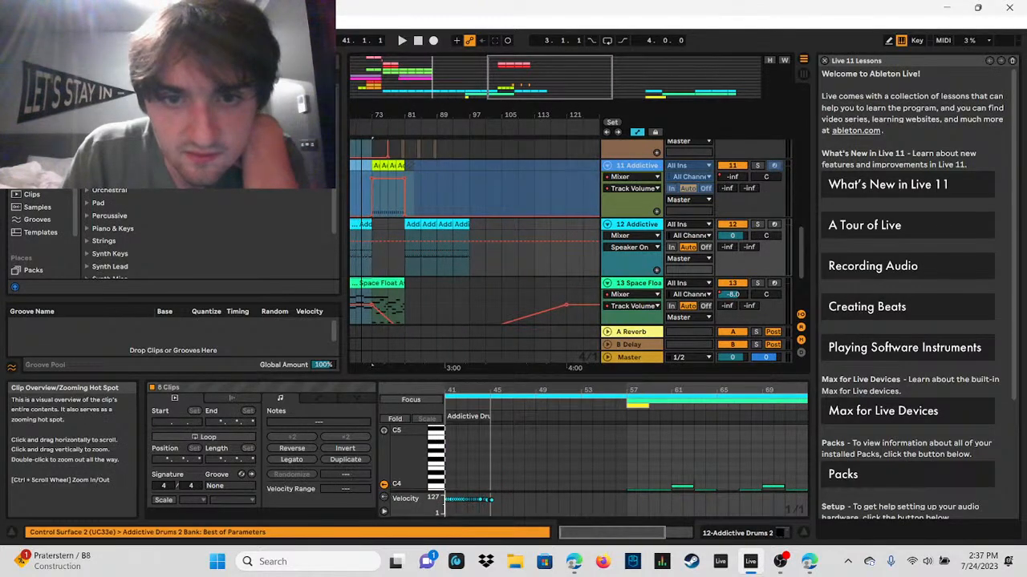
{"action": "left_click", "coordinate": [471, 227]}
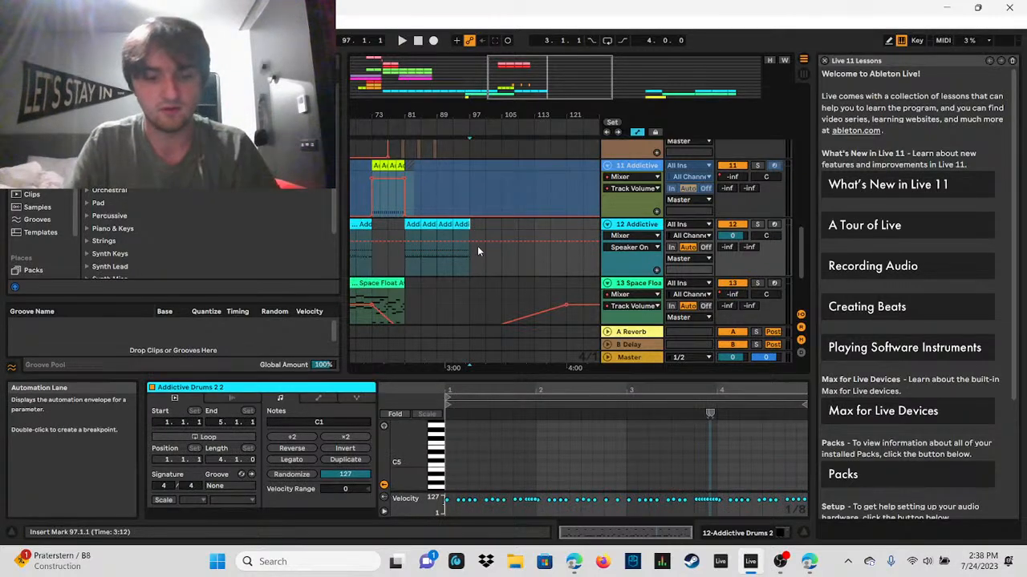
{"action": "key", "text": "ctrl+v"}
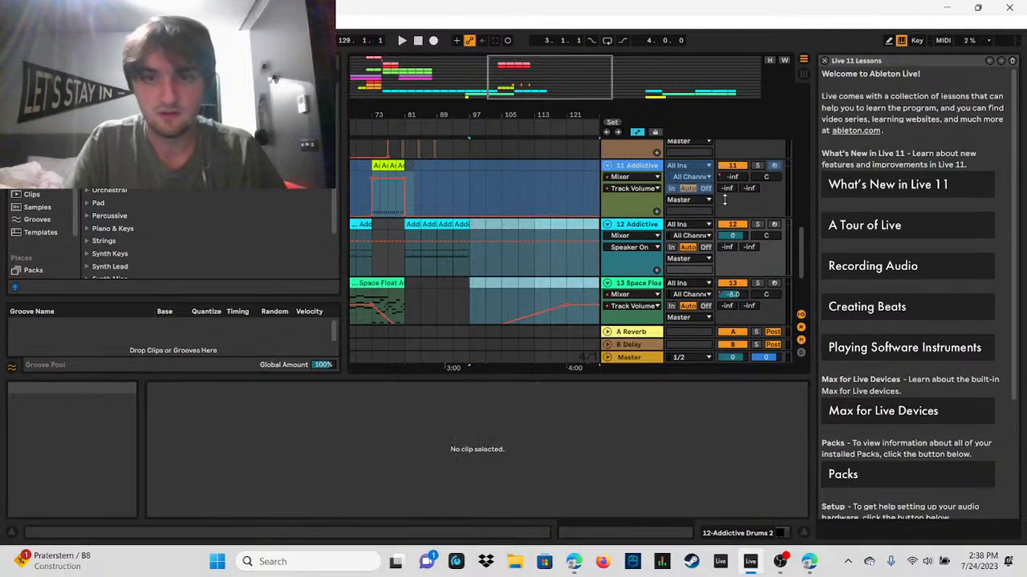
{"action": "left_click_drag", "start_coordinate": [571, 83], "coordinate": [571, 46]}
{"action": "scroll", "coordinate": [798, 314], "scroll_direction": "down", "scroll_amount": 3}
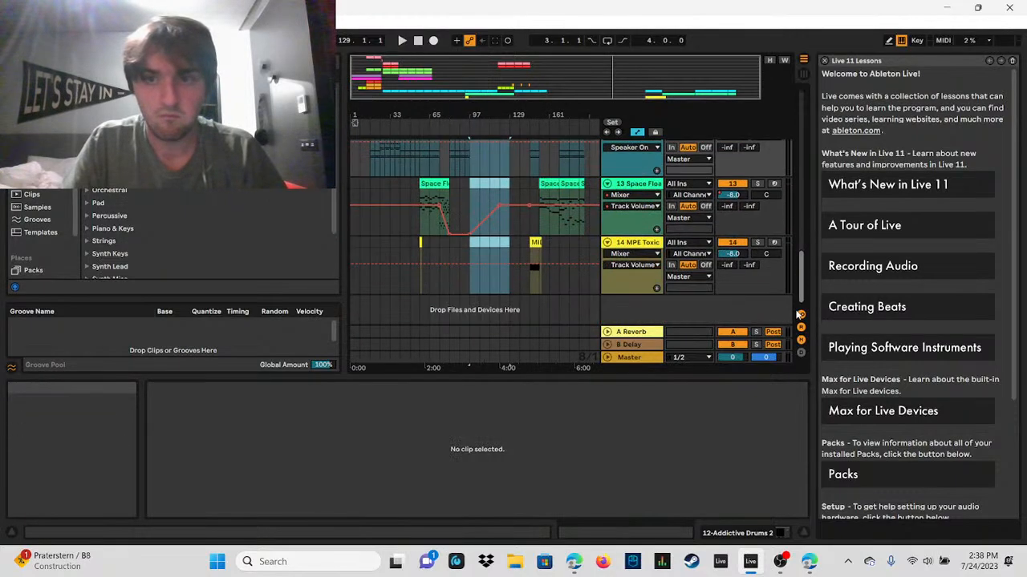
Step: Paste the copied 32-bar section at 97.1.1 starting from track 1 so every clip lands on its original track
{"action": "left_click_drag", "start_coordinate": [813, 251], "coordinate": [805, 107]}
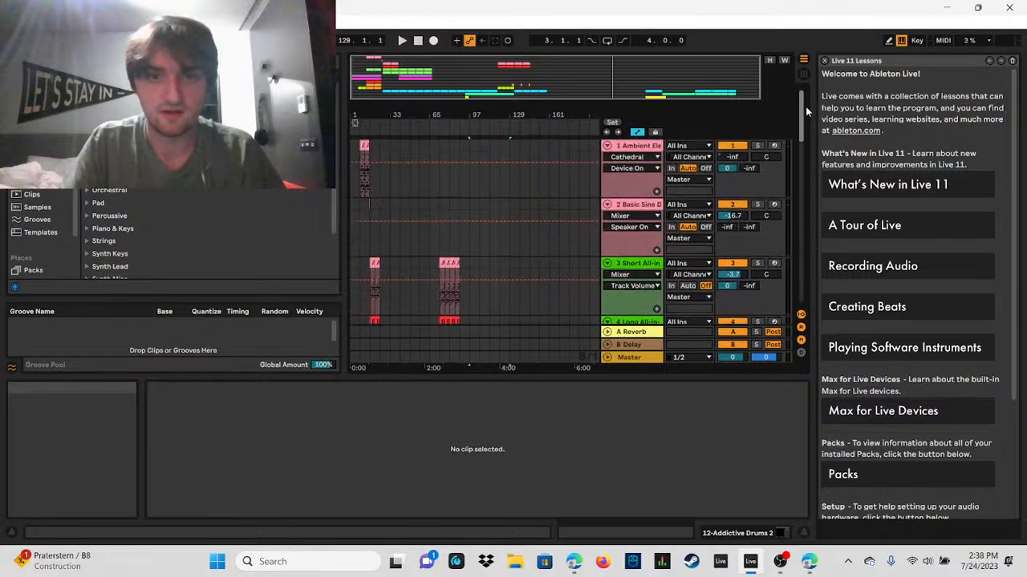
{"action": "left_click", "coordinate": [469, 141]}
{"action": "left_click", "coordinate": [516, 250], "text": "shift"}
{"action": "scroll", "coordinate": [767, 293], "scroll_direction": "down", "scroll_amount": 10}
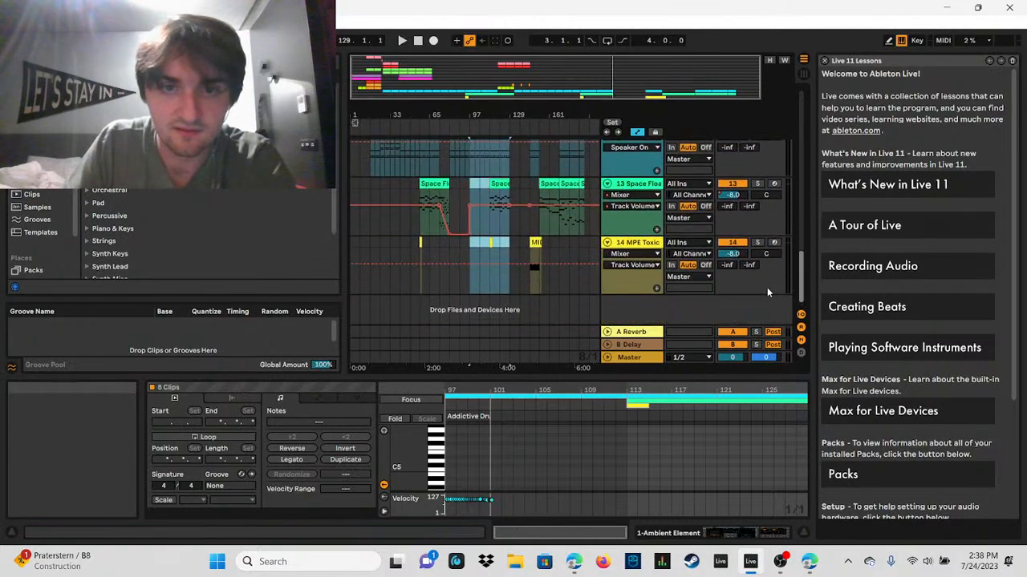
{"action": "scroll", "coordinate": [767, 287], "scroll_direction": "up", "scroll_amount": 1}
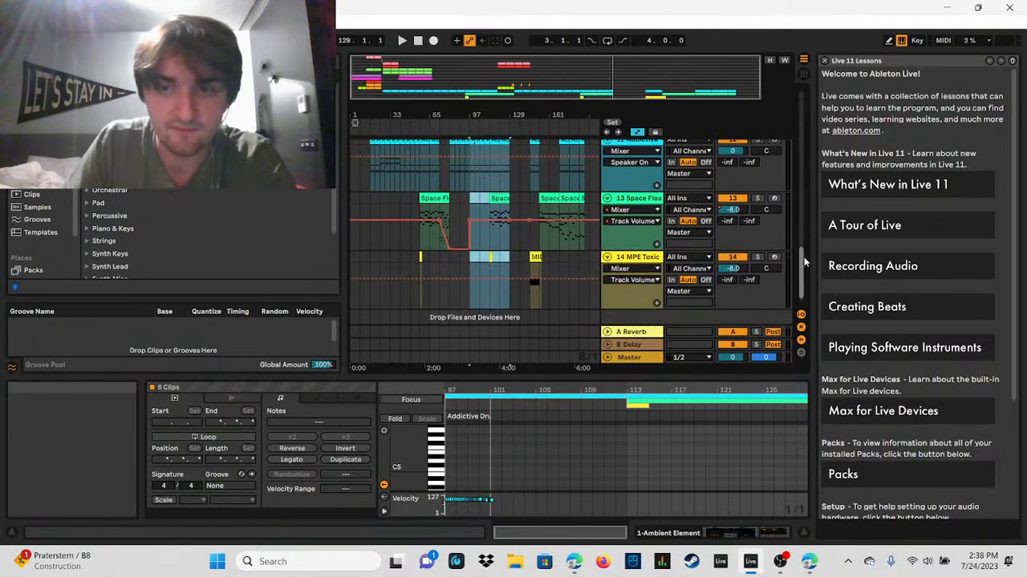
{"action": "mouse_move", "coordinate": [804, 262]}
{"action": "left_mouse_down"}
{"action": "mouse_move", "coordinate": [804, 193]}
{"action": "mouse_move", "coordinate": [806, 260]}
{"action": "mouse_move", "coordinate": [805, 231]}
{"action": "mouse_move", "coordinate": [804, 247]}
{"action": "left_mouse_up"}
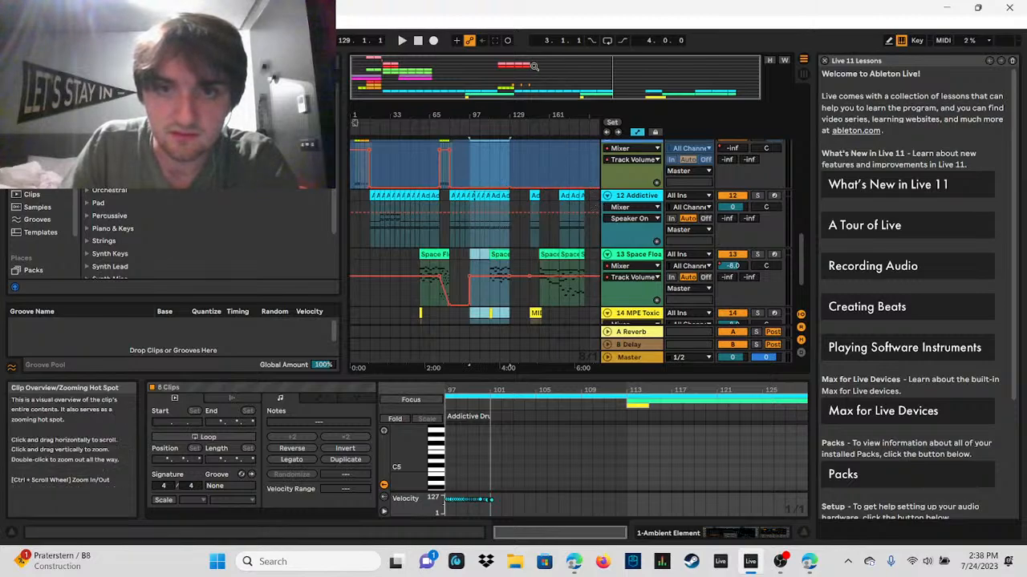
Step: Play the song from 93.1.1 and inspect the pasted Space Float clip at 113.1.1 and the gap before the closing section
{"action": "scroll", "coordinate": [482, 217], "scroll_direction": "up", "scroll_amount": 3}
{"action": "left_click", "coordinate": [468, 237]}
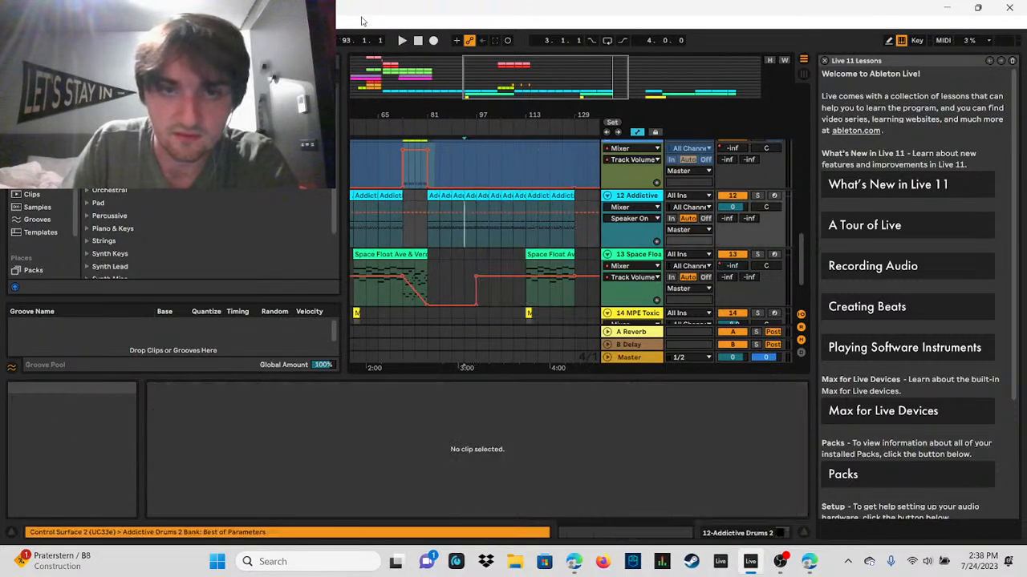
{"action": "left_click", "coordinate": [402, 40]}
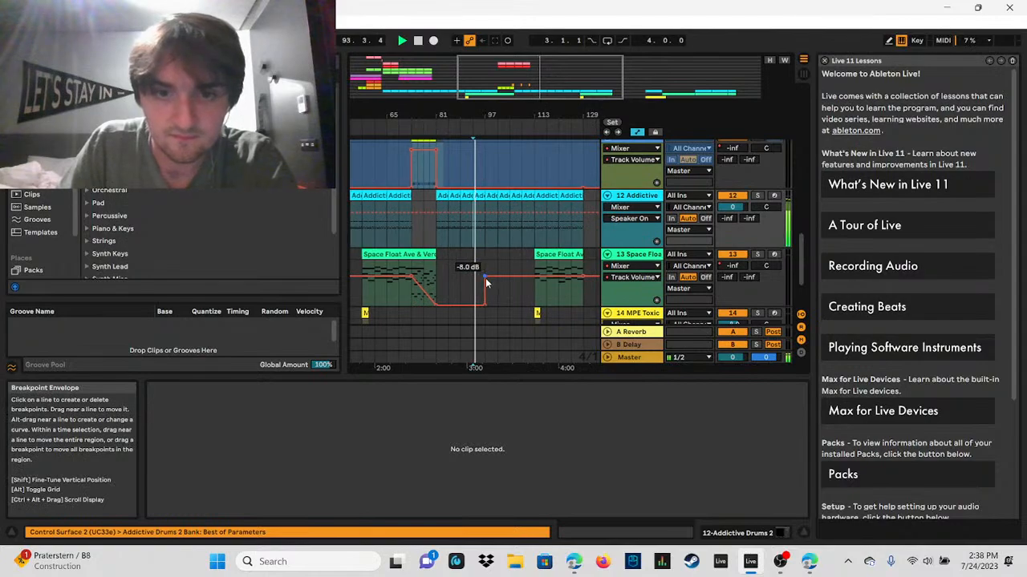
{"action": "left_click", "coordinate": [533, 269]}
{"action": "scroll", "coordinate": [521, 275], "scroll_direction": "right", "scroll_amount": 2}
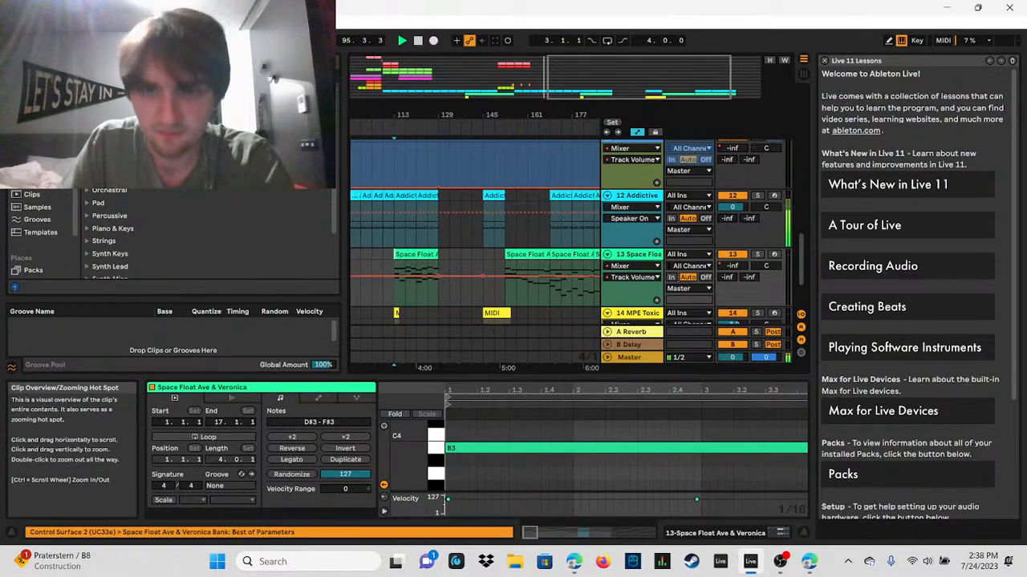
{"action": "scroll", "coordinate": [521, 275], "scroll_direction": "down", "scroll_amount": 4}
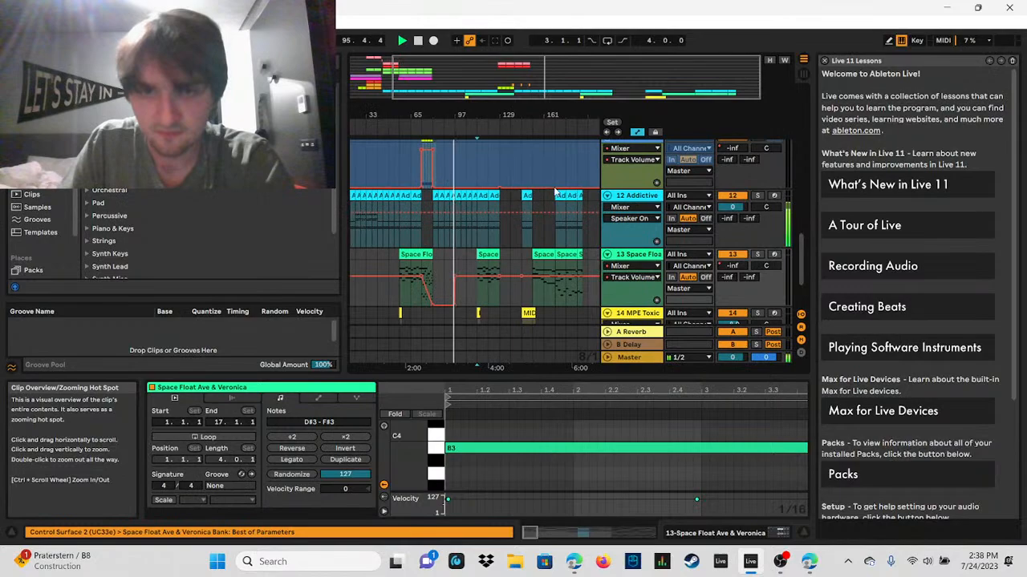
Step: Try moving the closing Space Float clips from 145.1.1 to 129.1.1 on their own, and undo the move
{"action": "left_click", "coordinate": [562, 258]}
{"action": "left_click", "coordinate": [533, 255]}
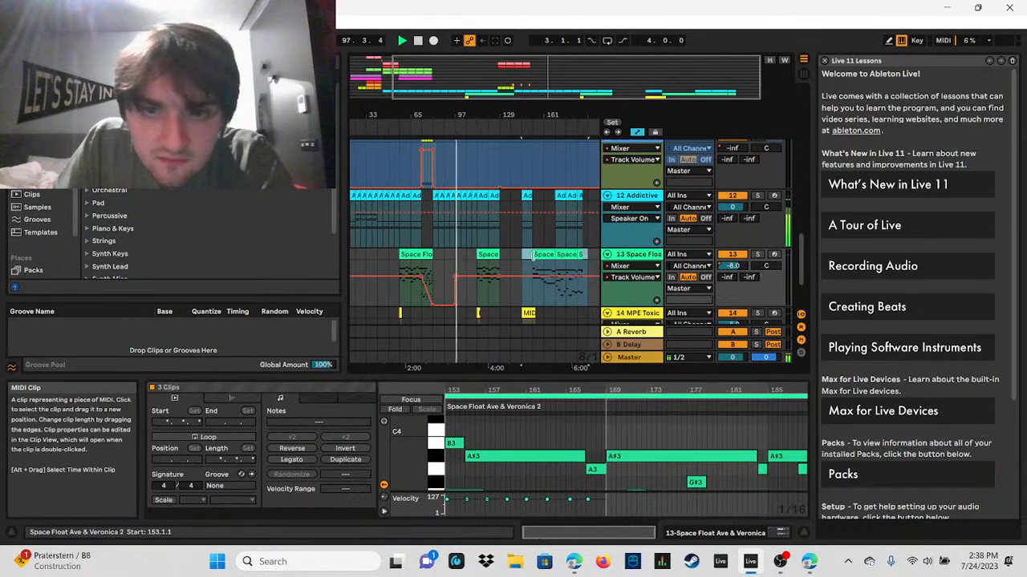
{"action": "left_click_drag", "start_coordinate": [531, 256], "coordinate": [481, 255]}
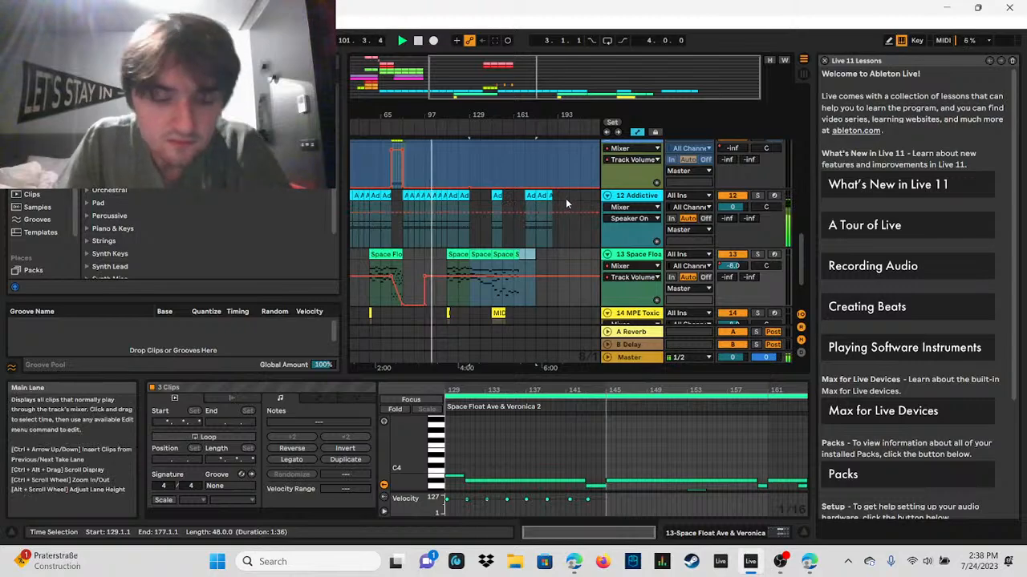
{"action": "key", "text": "ctrl+z"}
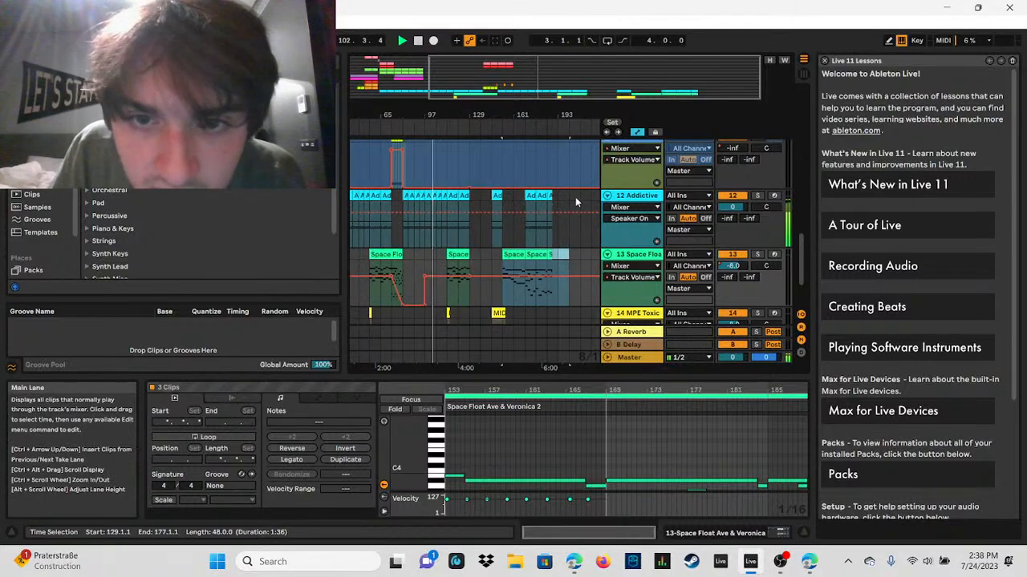
Step: Move the 48-bar closing section of the Addictive Drums 2 and Space Float tracks from 145.1.1 to start at 129.1.1
{"action": "left_click_drag", "start_coordinate": [575, 196], "coordinate": [518, 271]}
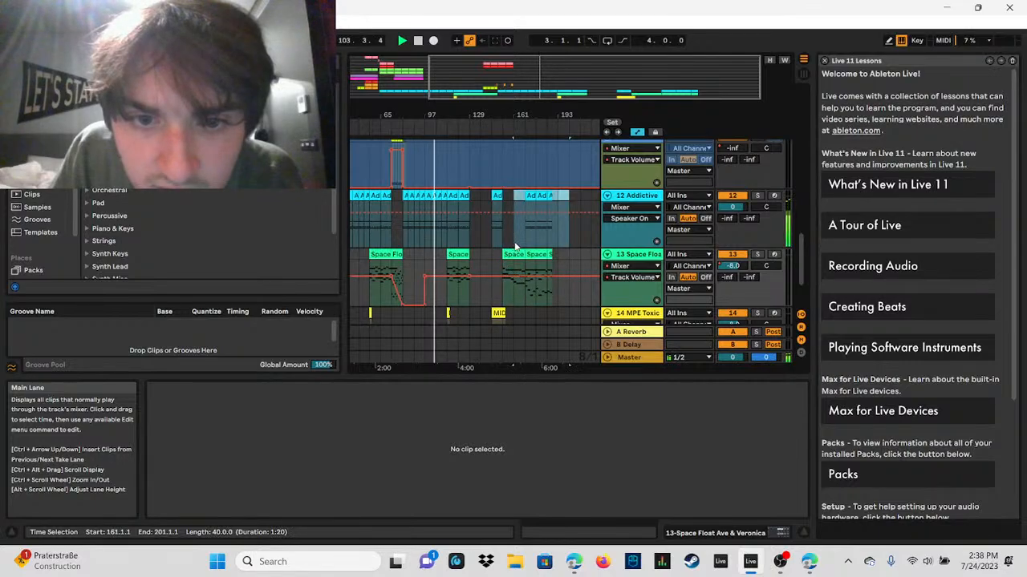
{"action": "mouse_move", "coordinate": [502, 257]}
{"action": "left_mouse_down"}
{"action": "mouse_move", "coordinate": [512, 257]}
{"action": "mouse_move", "coordinate": [495, 255]}
{"action": "left_mouse_up"}
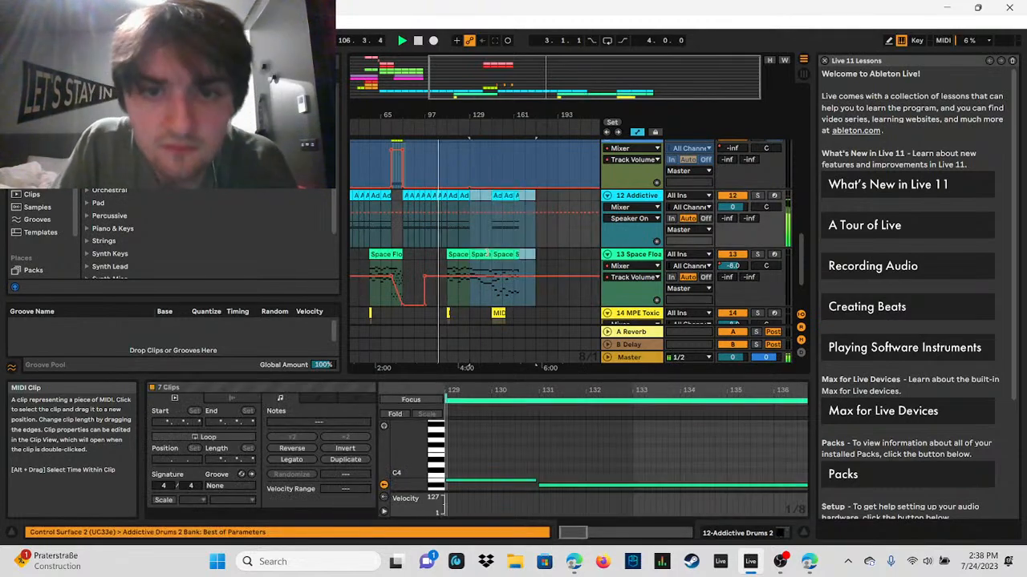
{"action": "left_click", "coordinate": [494, 230]}
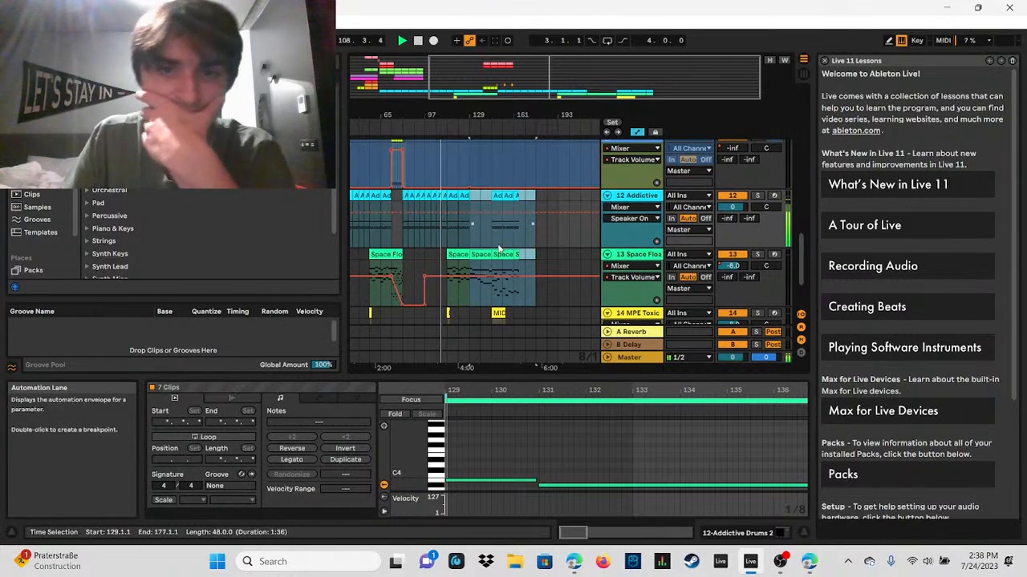
Step: Review the moved closing section and the automation of the Addictive Drums tracks against the full song
{"action": "left_click_drag", "start_coordinate": [495, 114], "coordinate": [553, 461]}
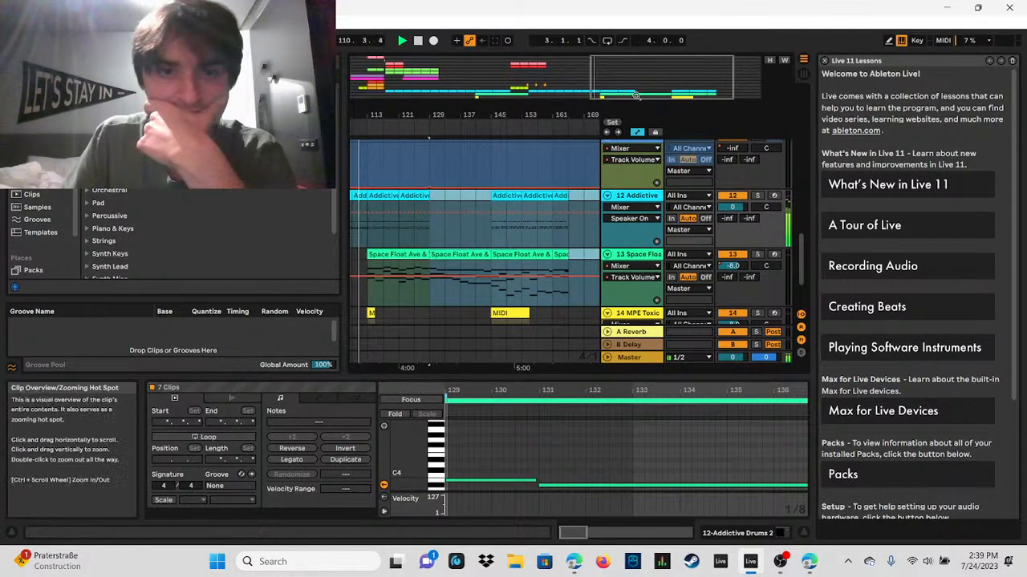
{"action": "scroll", "coordinate": [796, 206], "scroll_direction": "up", "scroll_amount": 5}
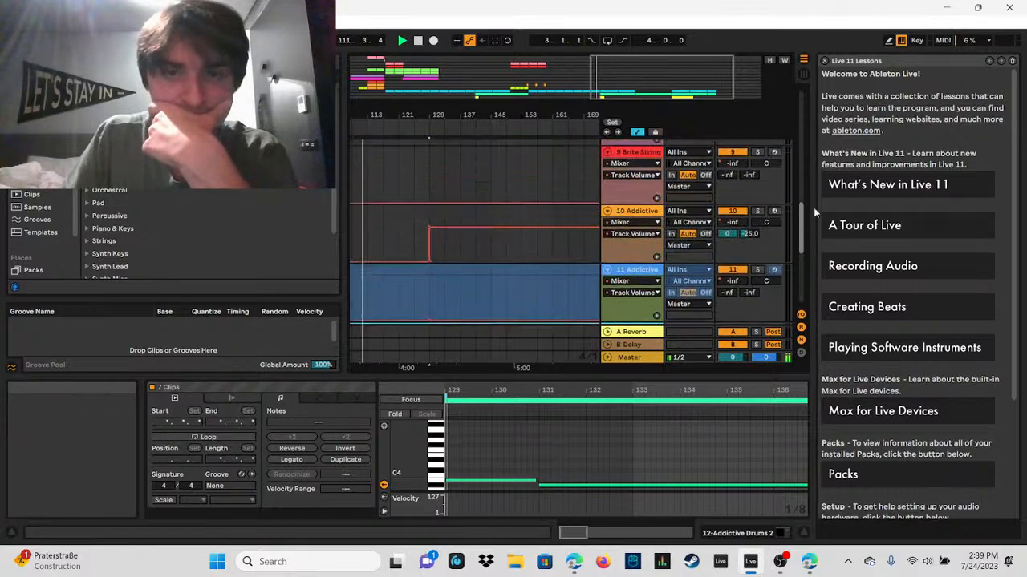
{"action": "left_click_drag", "start_coordinate": [797, 206], "coordinate": [797, 231]}
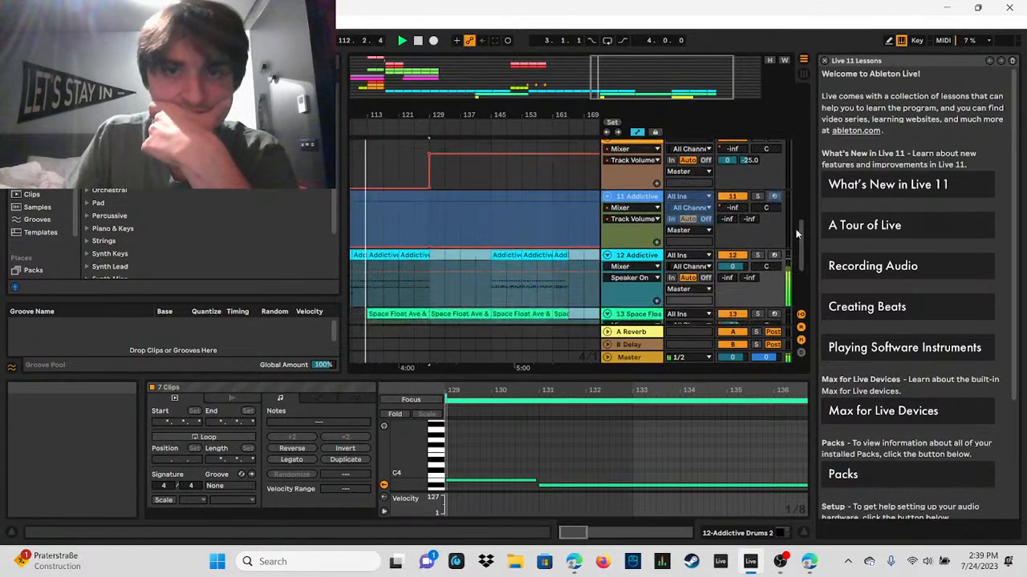
{"action": "double_click", "coordinate": [676, 73]}
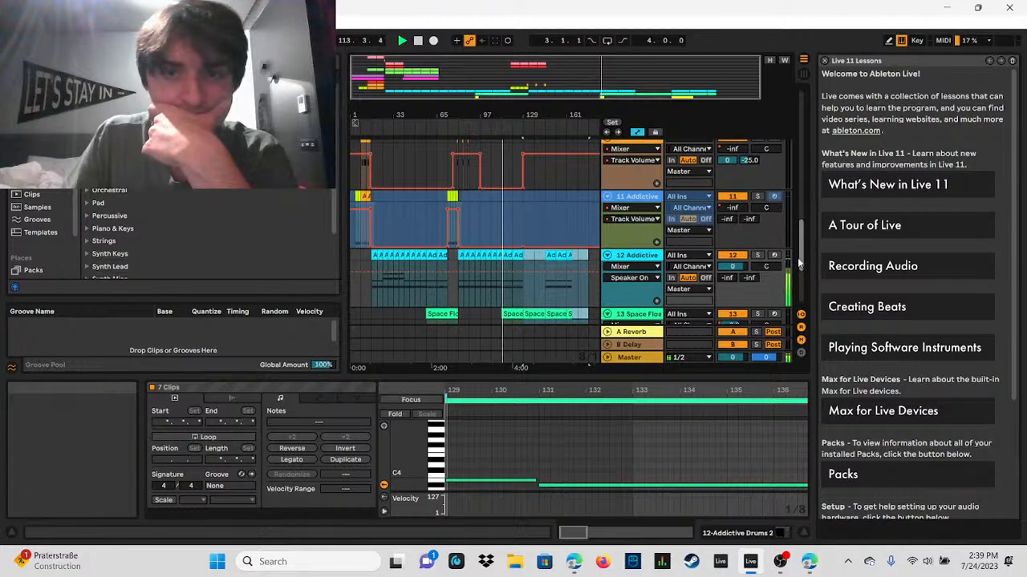
{"action": "mouse_move", "coordinate": [798, 259]}
{"action": "left_mouse_down"}
{"action": "mouse_move", "coordinate": [794, 188]}
{"action": "mouse_move", "coordinate": [799, 275]}
{"action": "left_mouse_up"}
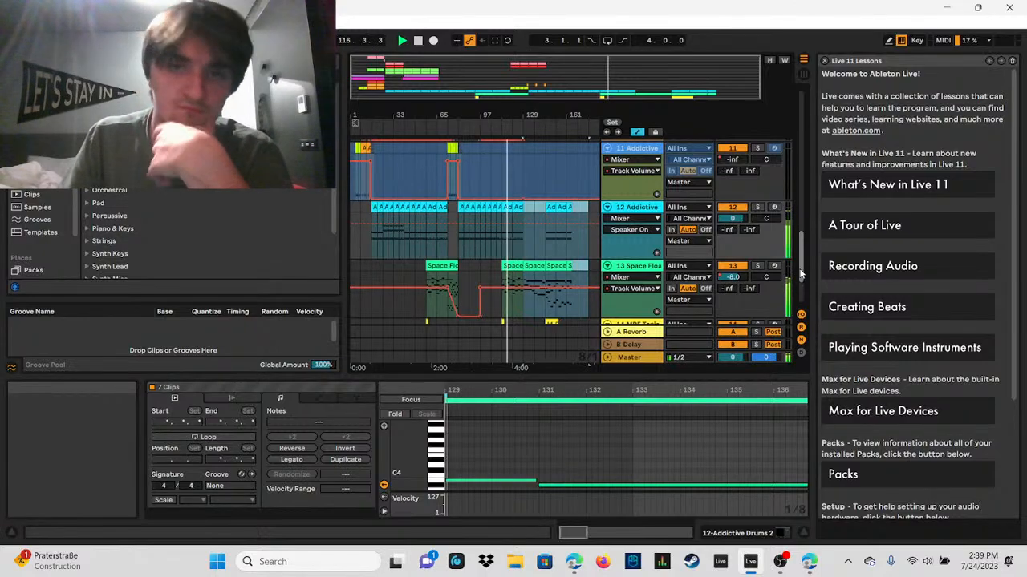
Step: Place the insert marker at 129.1.1 on the Addictive Drums 2 track and listen to the transition into the closing section
{"action": "left_click", "coordinate": [525, 276]}
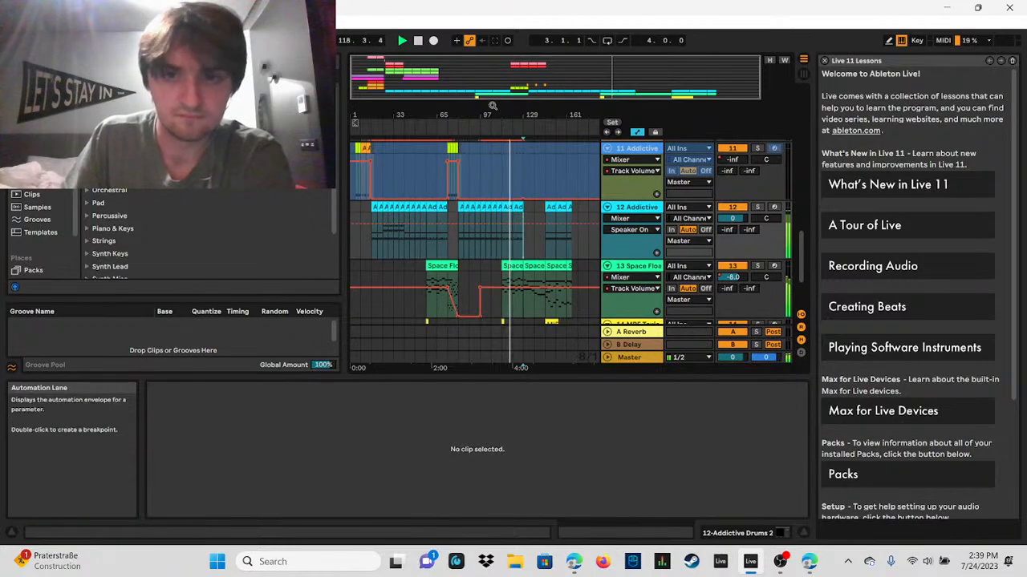
{"action": "left_click_drag", "start_coordinate": [538, 97], "coordinate": [647, 78]}
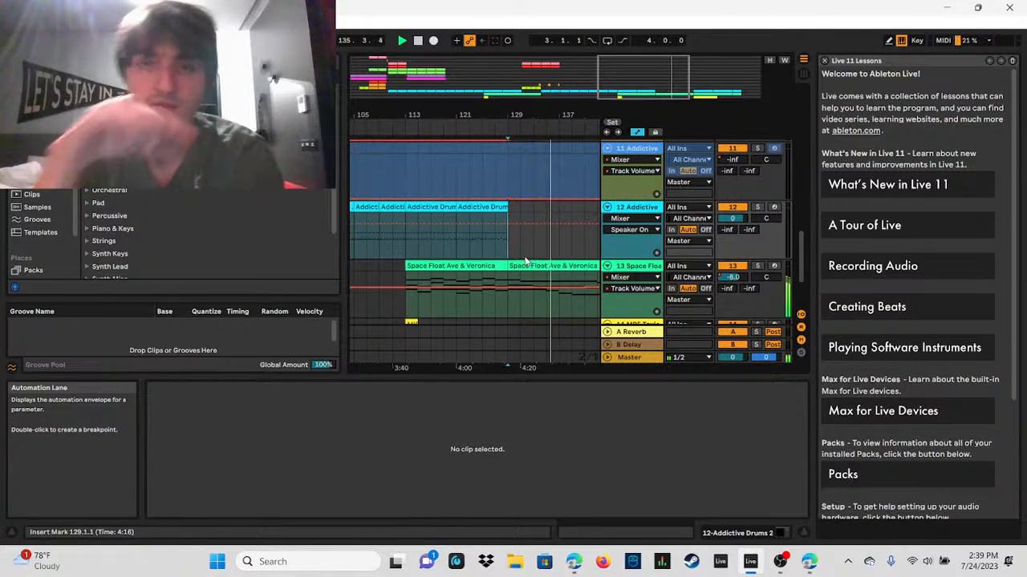
{"action": "double_click", "coordinate": [614, 78]}
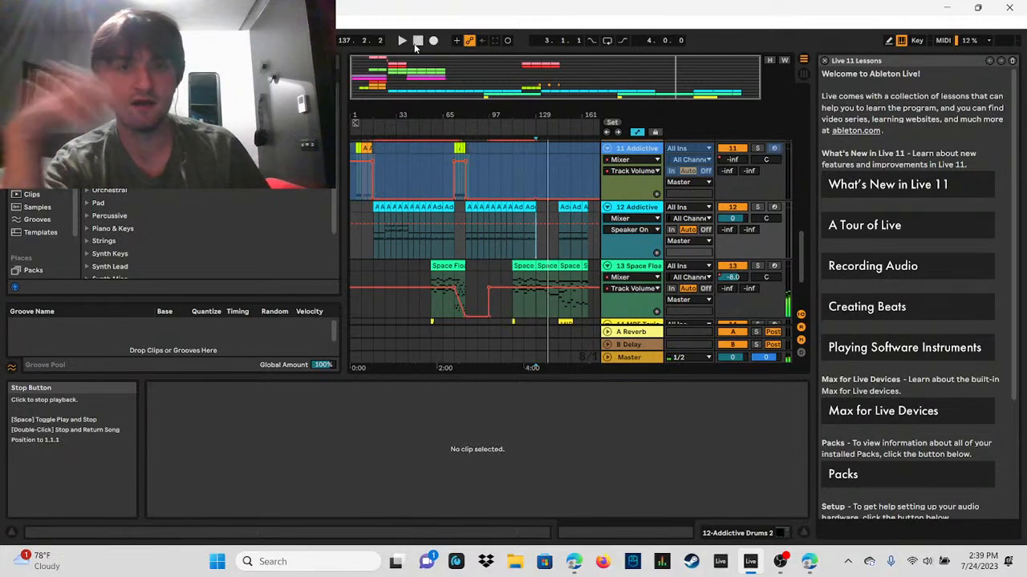
Step: Undo the move of the closing section to 129.1.1 and the paste of the copied section at 97.1.1
{"action": "key", "text": "ctrl+z"}
{"action": "key", "text": "ctrl+z"}
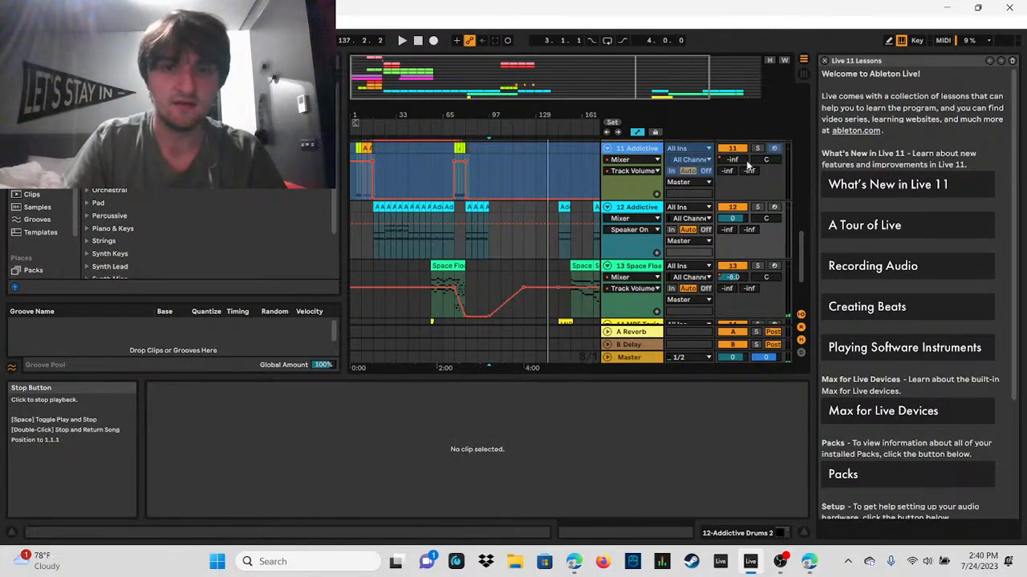
Step: Move the 8-bar section at 145.1.1 on the Addictive Drums 2, Space Float and MPE Toxic Lead tracks to start at 225.1.1
{"action": "mouse_move", "coordinate": [805, 247]}
{"action": "left_mouse_down"}
{"action": "mouse_move", "coordinate": [806, 223]}
{"action": "mouse_move", "coordinate": [814, 284]}
{"action": "mouse_move", "coordinate": [815, 243]}
{"action": "mouse_move", "coordinate": [813, 258]}
{"action": "left_mouse_up"}
{"action": "left_click_drag", "start_coordinate": [608, 77], "coordinate": [660, 79]}
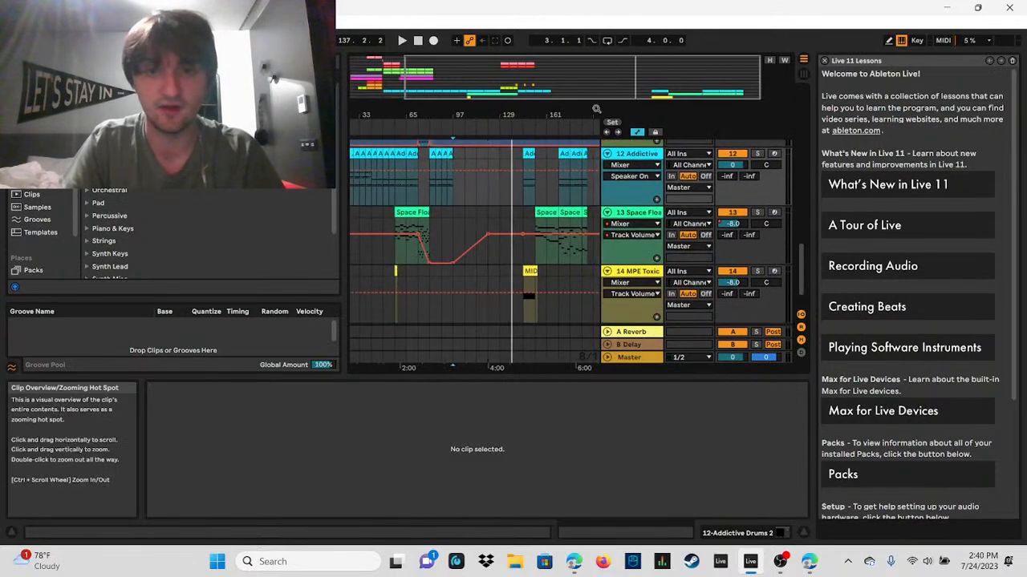
{"action": "left_click", "coordinate": [524, 152]}
{"action": "left_click_drag", "start_coordinate": [525, 160], "coordinate": [593, 274]}
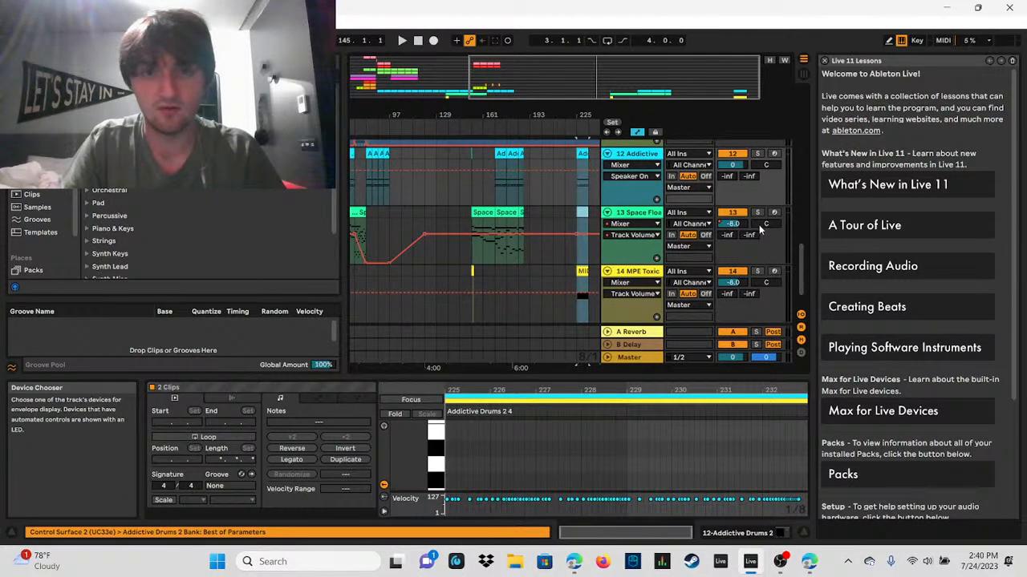
{"action": "scroll", "coordinate": [802, 271], "scroll_direction": "up", "scroll_amount": 2}
{"action": "mouse_move", "coordinate": [805, 271]}
{"action": "left_mouse_down"}
{"action": "mouse_move", "coordinate": [824, 186]}
{"action": "mouse_move", "coordinate": [800, 213]}
{"action": "mouse_move", "coordinate": [802, 277]}
{"action": "left_mouse_up"}
{"action": "left_click_drag", "start_coordinate": [668, 77], "coordinate": [639, 77]}
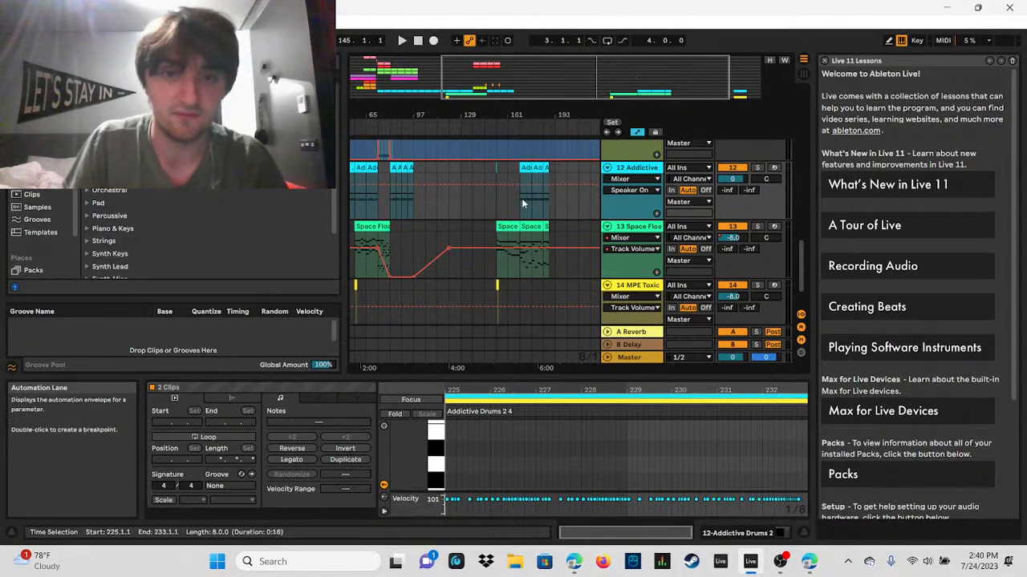
Step: Inspect the Addictive Drums 2 clip edge at 153.1.1 and review every track's clips and automation for material to reuse
{"action": "left_click", "coordinate": [497, 171]}
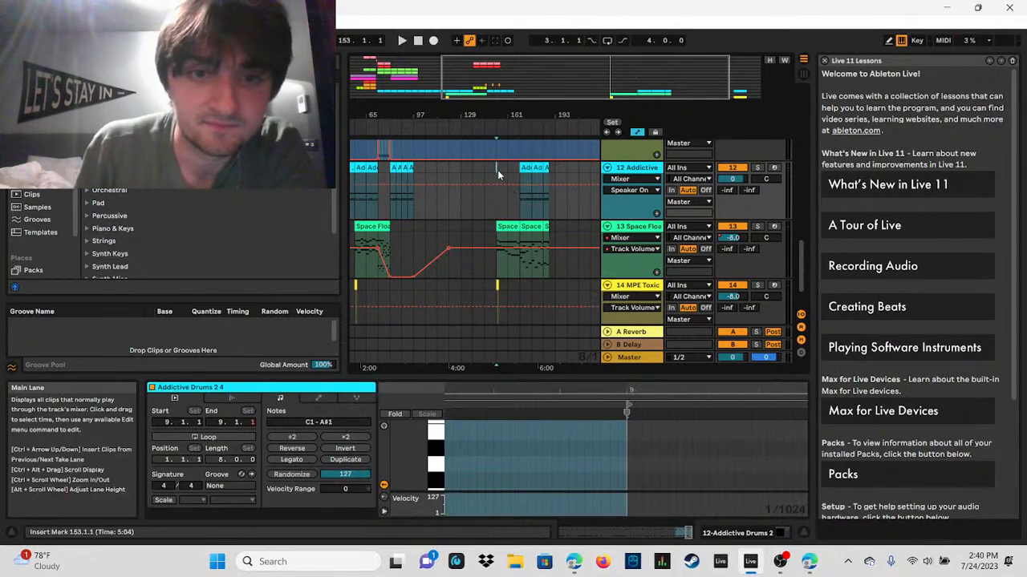
{"action": "left_click_drag", "start_coordinate": [564, 79], "coordinate": [477, 77]}
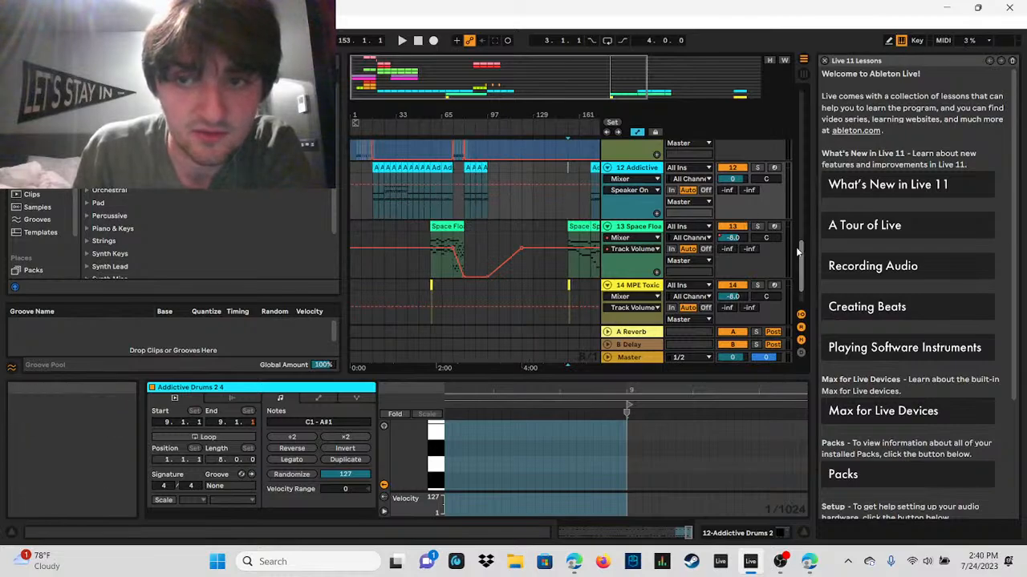
{"action": "left_click_drag", "start_coordinate": [801, 247], "coordinate": [778, 300]}
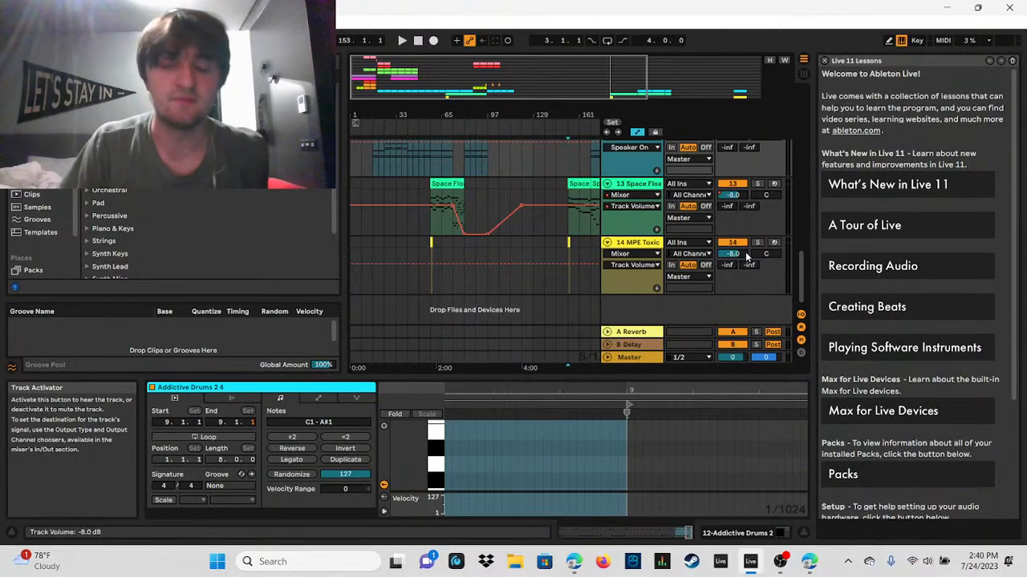
{"action": "left_click_drag", "start_coordinate": [800, 265], "coordinate": [846, 239]}
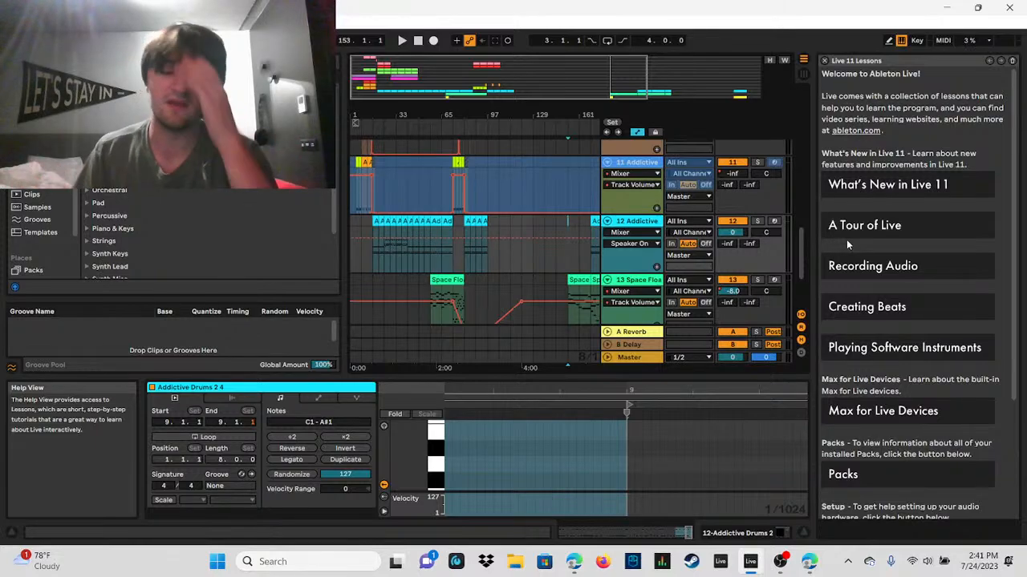
{"action": "scroll", "coordinate": [782, 213], "scroll_direction": "up", "scroll_amount": 3}
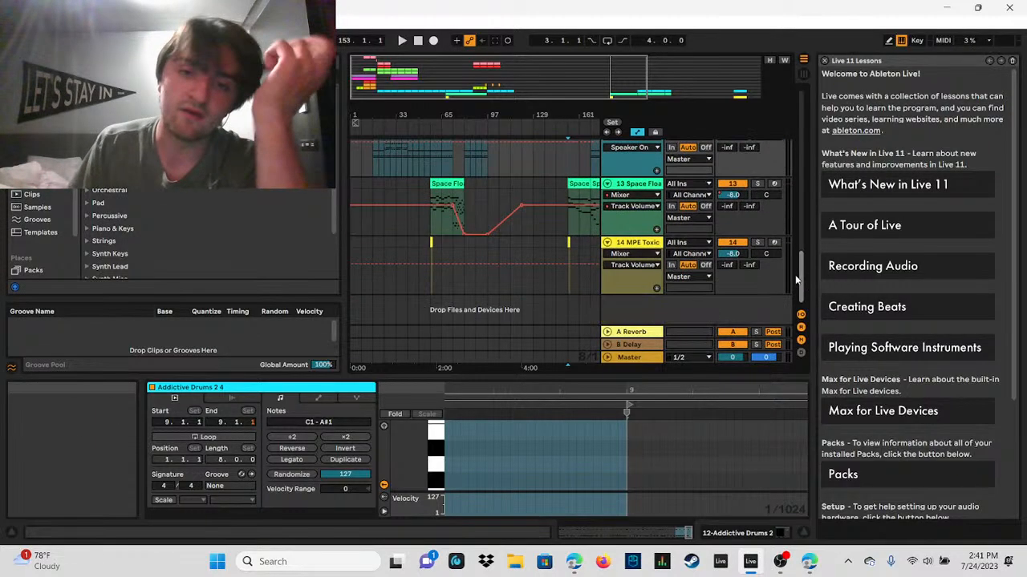
{"action": "scroll", "coordinate": [781, 209], "scroll_direction": "down", "scroll_amount": 3}
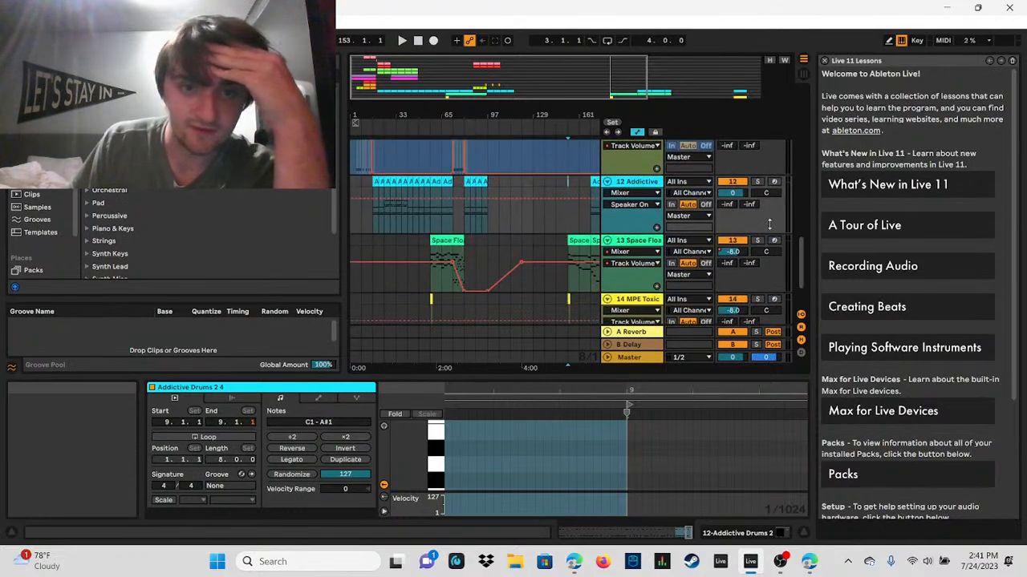
{"action": "double_click", "coordinate": [576, 78]}
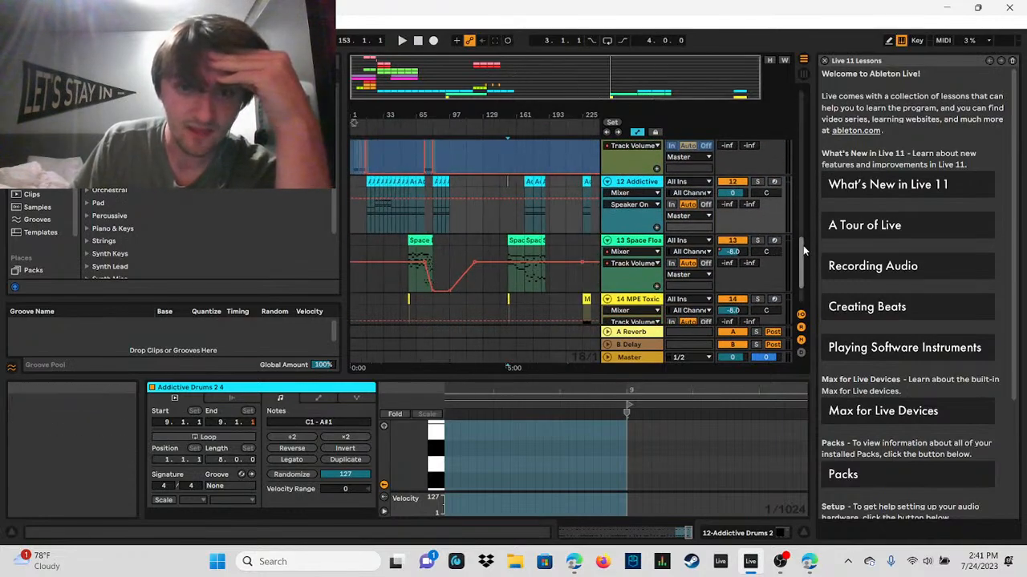
{"action": "left_click_drag", "start_coordinate": [806, 251], "coordinate": [793, 235]}
{"action": "left_click_drag", "start_coordinate": [466, 80], "coordinate": [469, 108]}
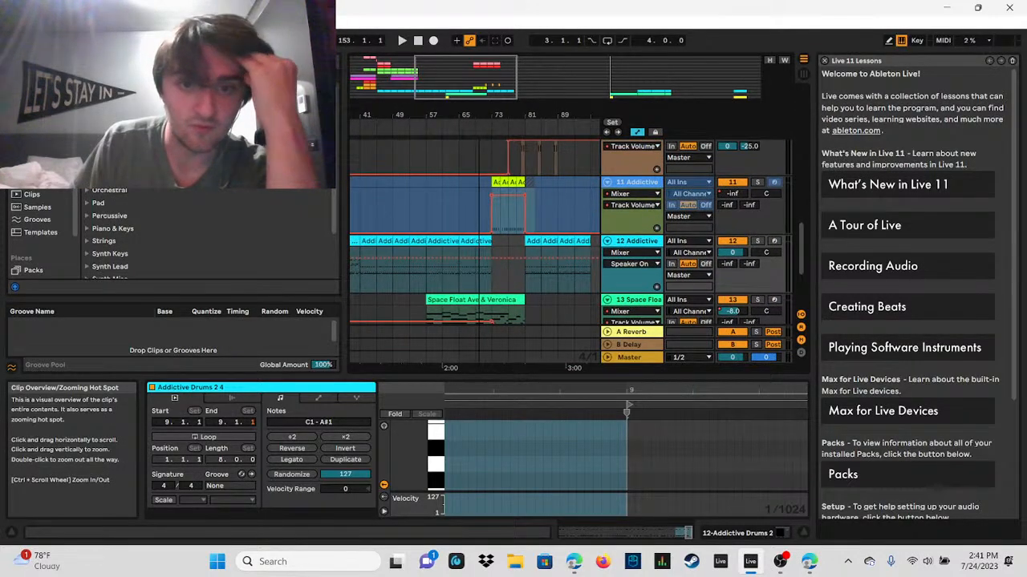
{"action": "left_click_drag", "start_coordinate": [796, 239], "coordinate": [803, 265]}
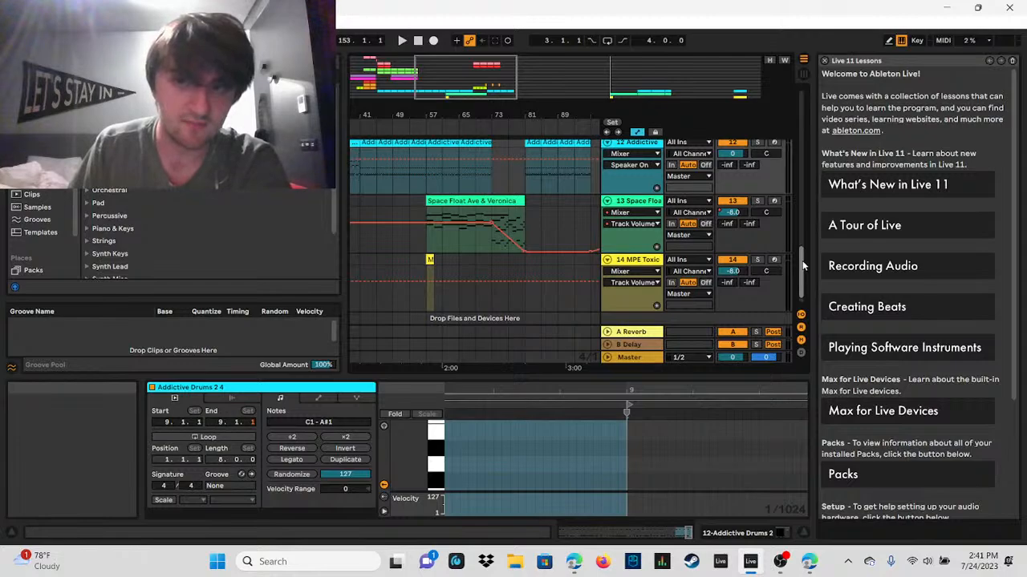
{"action": "left_click_drag", "start_coordinate": [801, 260], "coordinate": [807, 312]}
{"action": "left_click_drag", "start_coordinate": [800, 278], "coordinate": [800, 141]}
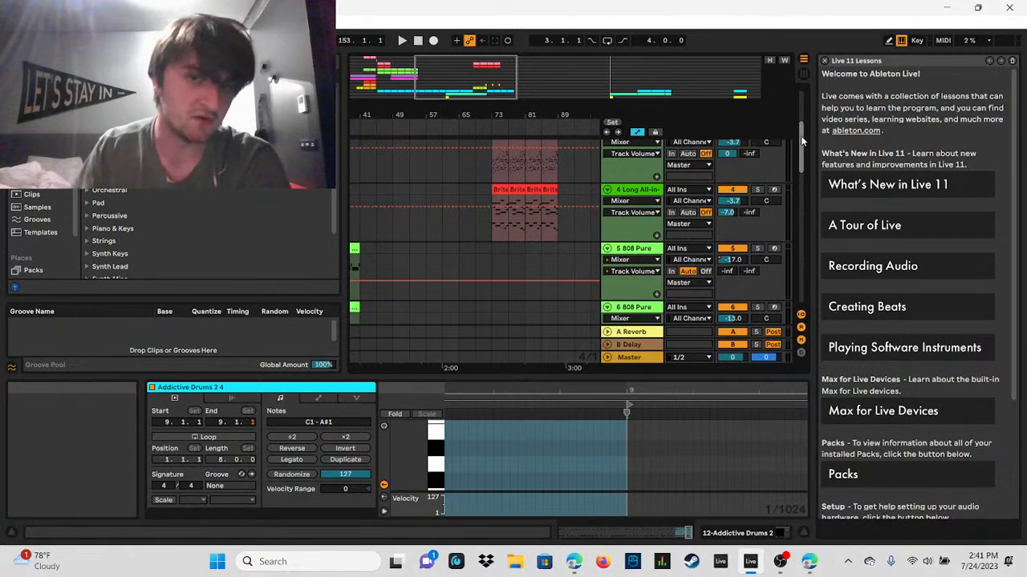
{"action": "left_click_drag", "start_coordinate": [800, 135], "coordinate": [777, 253]}
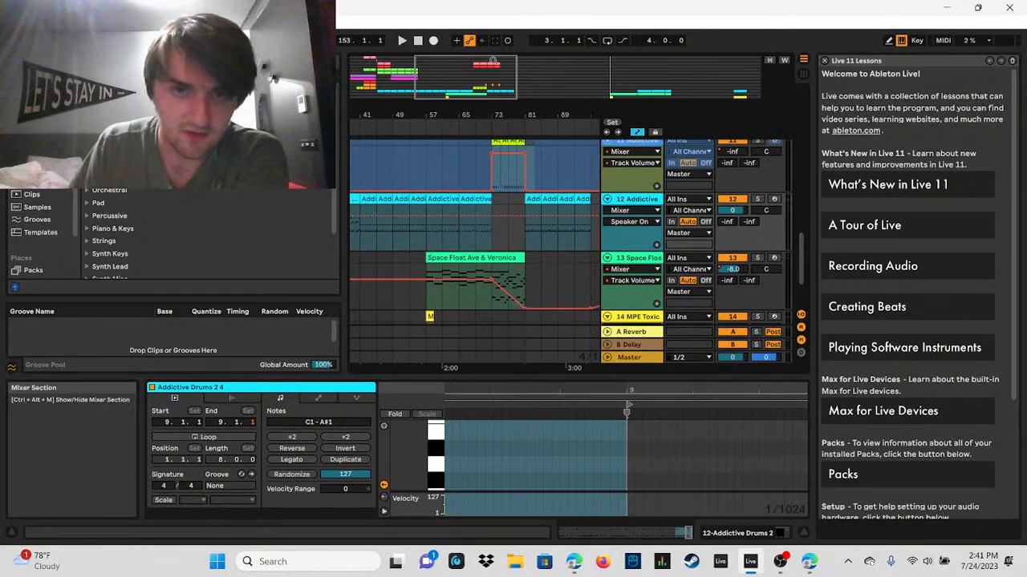
Step: Place the insert marker at 41.1.1 on the Addictive Drums 2 track and listen from there
{"action": "left_click_drag", "start_coordinate": [491, 62], "coordinate": [455, 65]}
{"action": "left_click", "coordinate": [449, 230]}
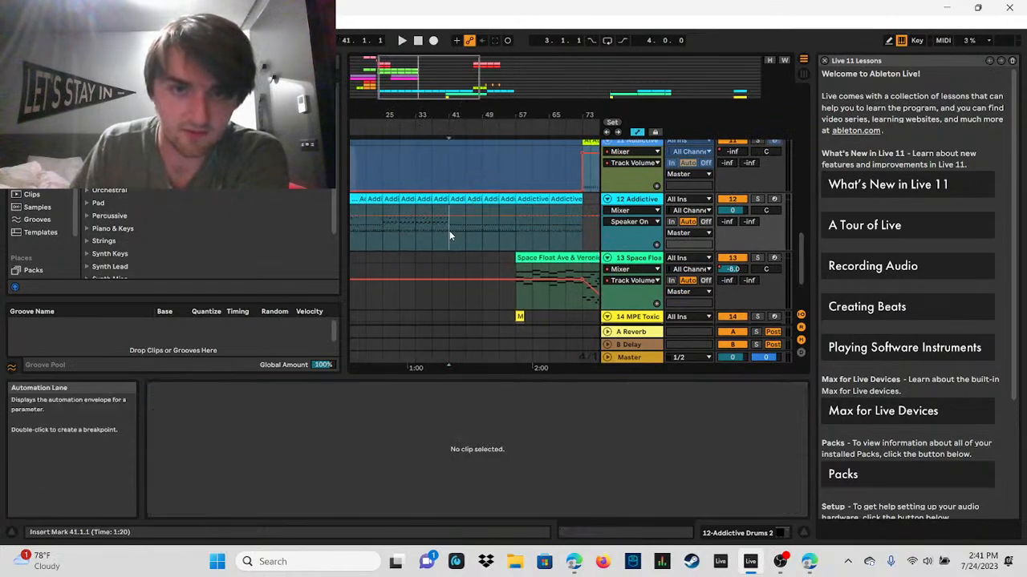
{"action": "left_click", "coordinate": [402, 40]}
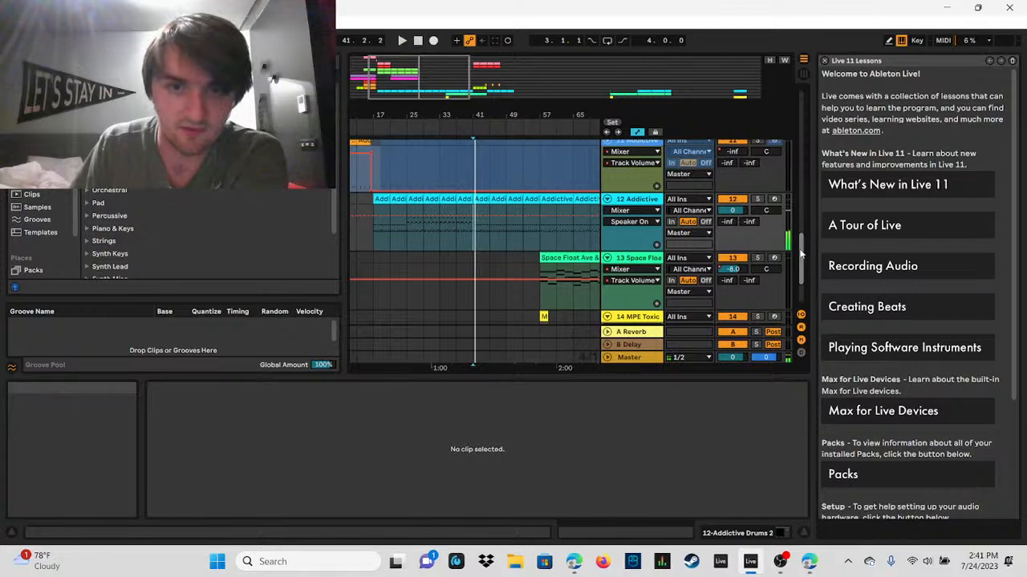
Step: Select 41.1.1 to 73.1.1 across the tracks from Ambient Element down to Space Float and copy the 32-bar section
{"action": "left_click_drag", "start_coordinate": [799, 253], "coordinate": [800, 104]}
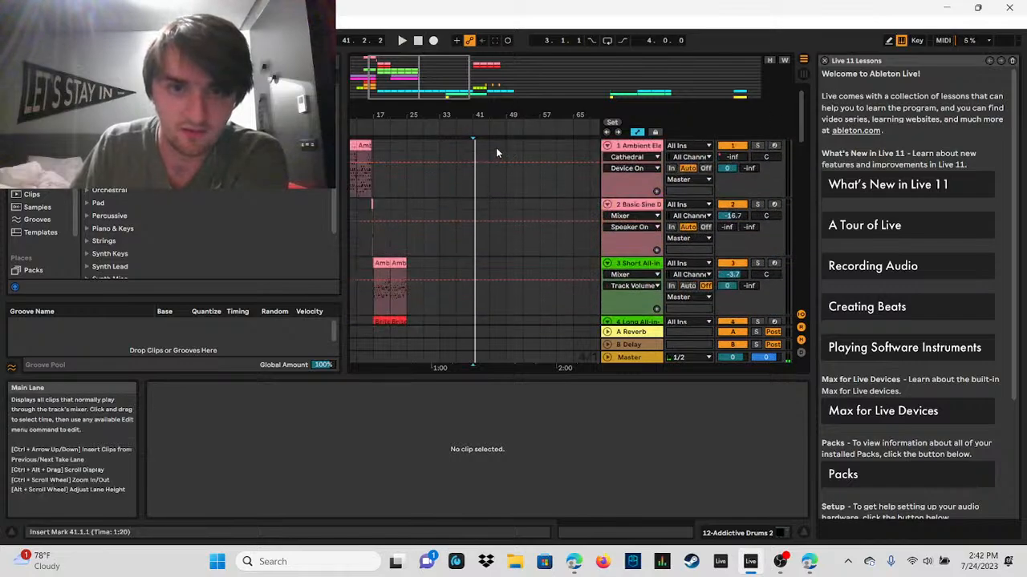
{"action": "left_click_drag", "start_coordinate": [475, 149], "coordinate": [484, 232]}
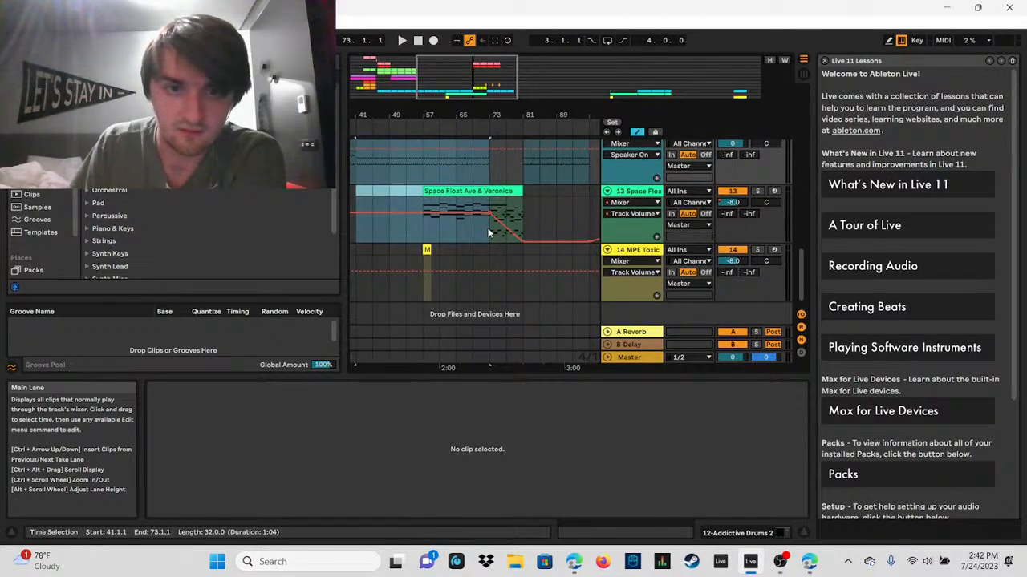
{"action": "left_click", "coordinate": [487, 233]}
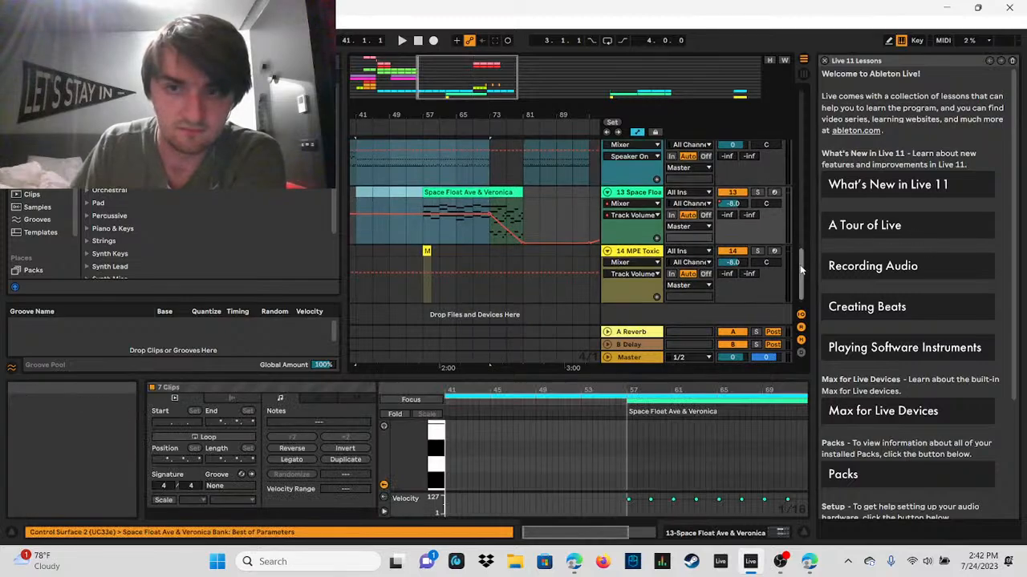
{"action": "left_click_drag", "start_coordinate": [801, 270], "coordinate": [795, 100]}
{"action": "scroll", "coordinate": [686, 164], "scroll_direction": "down", "scroll_amount": 8}
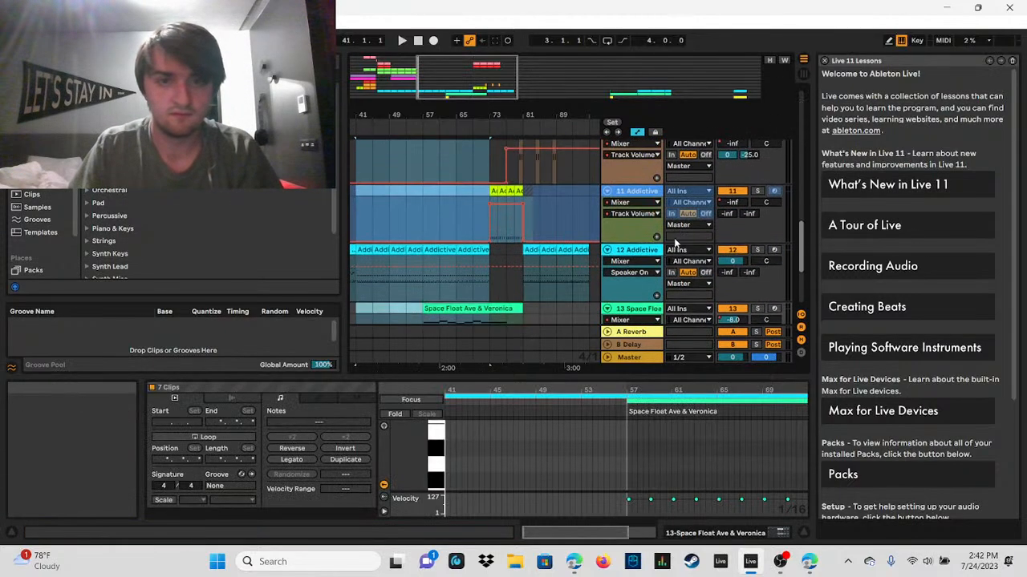
{"action": "scroll", "coordinate": [675, 243], "scroll_direction": "down", "scroll_amount": 2}
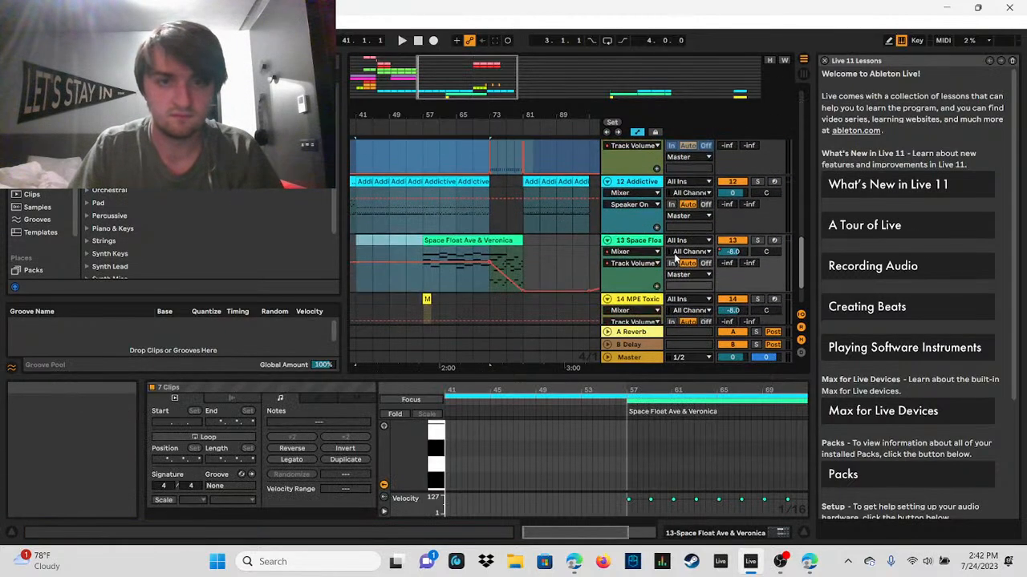
{"action": "right_click", "coordinate": [363, 183]}
{"action": "left_click", "coordinate": [390, 200]}
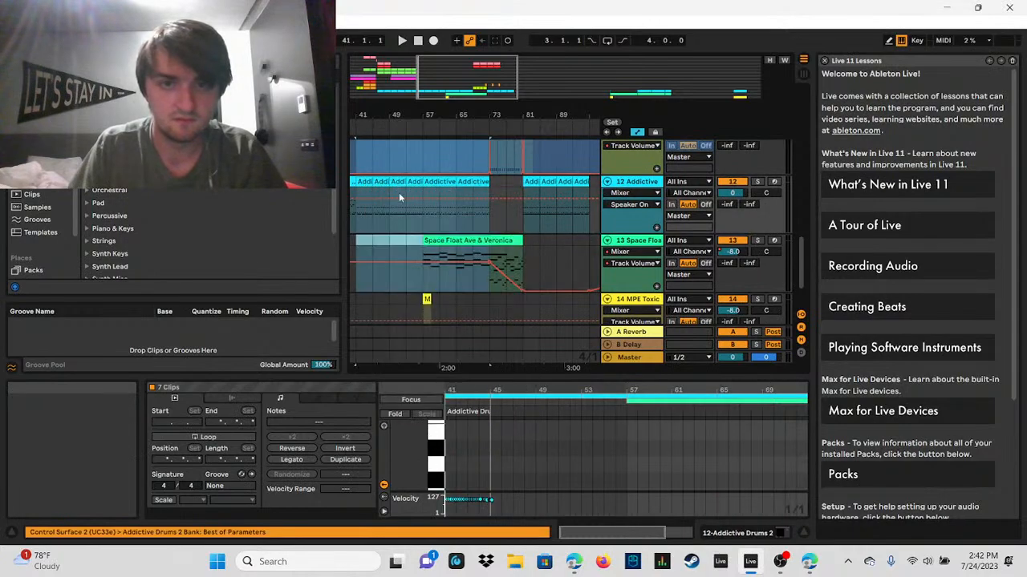
Step: Paste the copied 32-bar section at 97.1.1, starting from the Ambient Element track
{"action": "left_click_drag", "start_coordinate": [472, 85], "coordinate": [531, 82]}
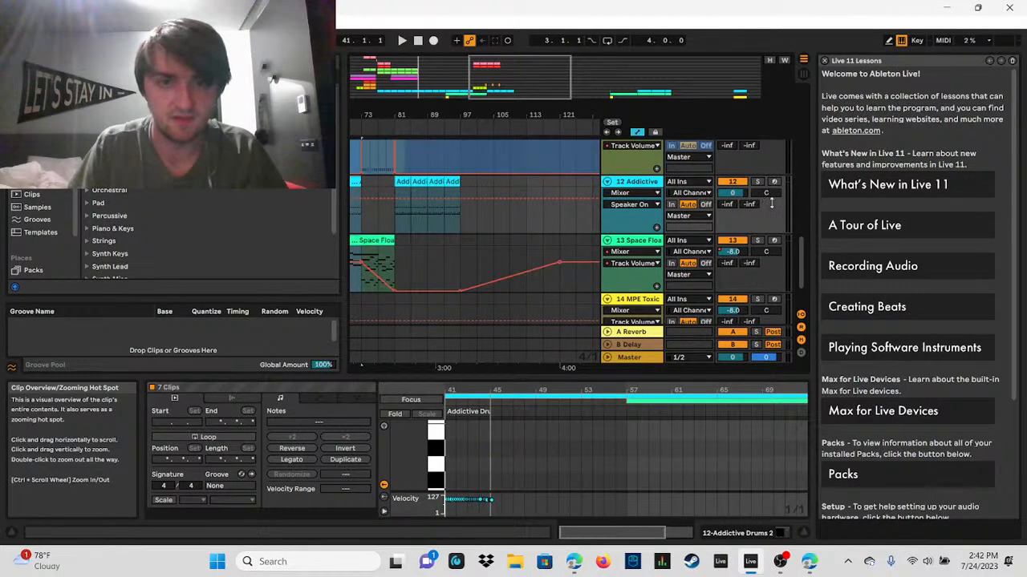
{"action": "scroll", "coordinate": [802, 250], "scroll_direction": "up", "scroll_amount": 10}
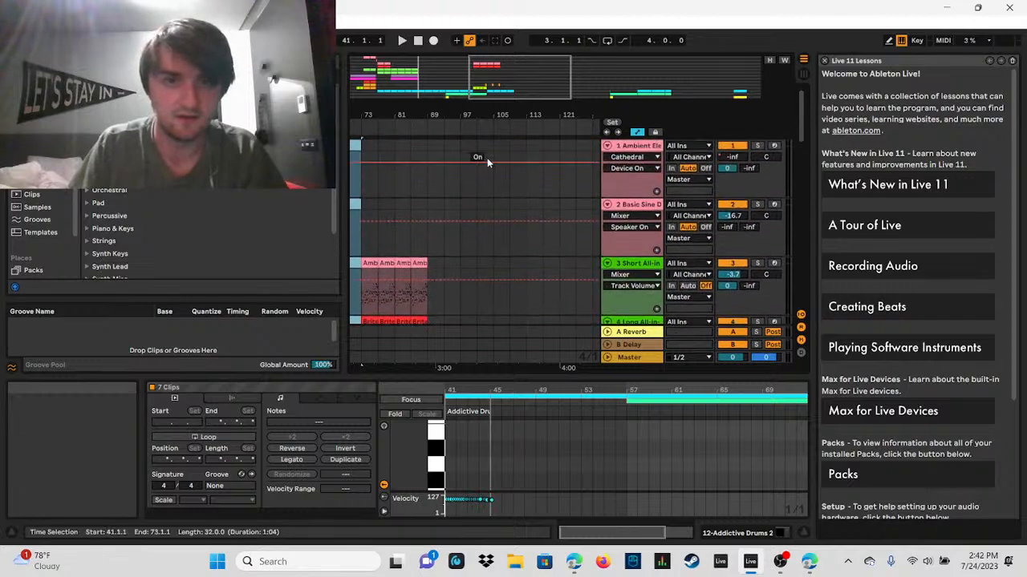
{"action": "left_click", "coordinate": [463, 142]}
{"action": "key", "text": "ctrl+v"}
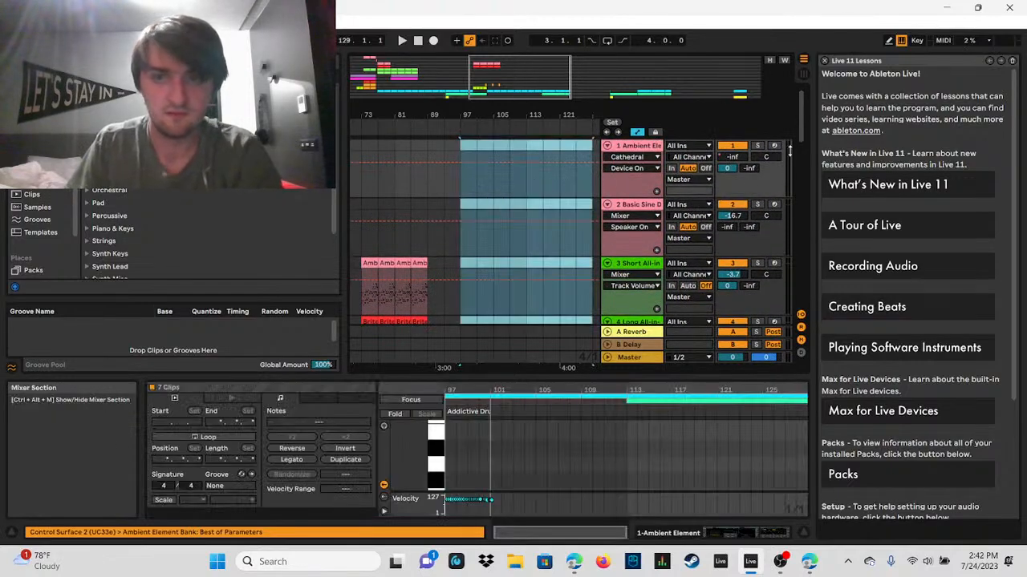
Step: Move the remaining Addictive Drums 2 and Space Float section from 153.1.1 to start at 129.1.1, directly after the pasted bars
{"action": "scroll", "coordinate": [797, 154], "scroll_direction": "down", "scroll_amount": 10}
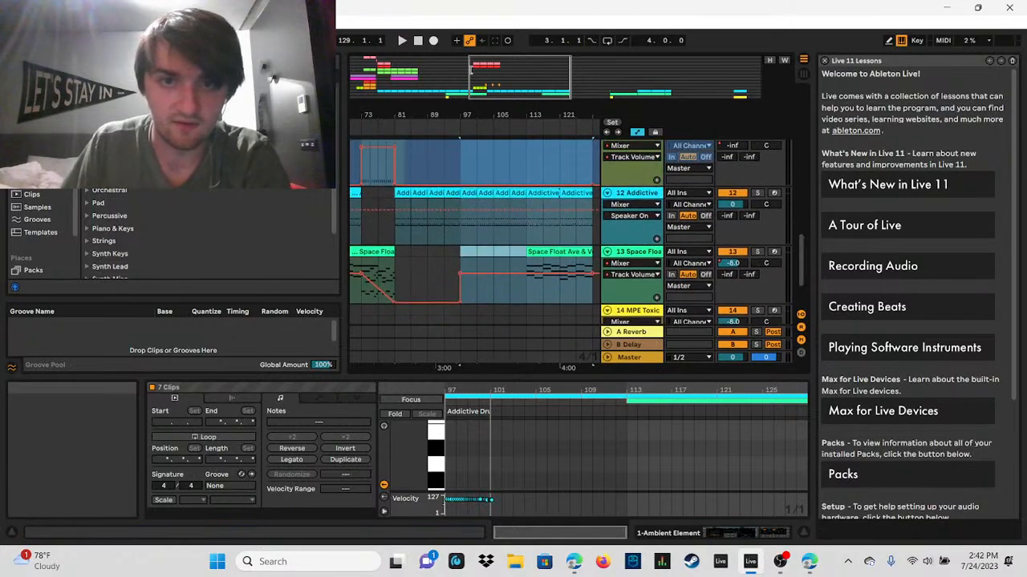
{"action": "left_click_drag", "start_coordinate": [490, 70], "coordinate": [522, 36]}
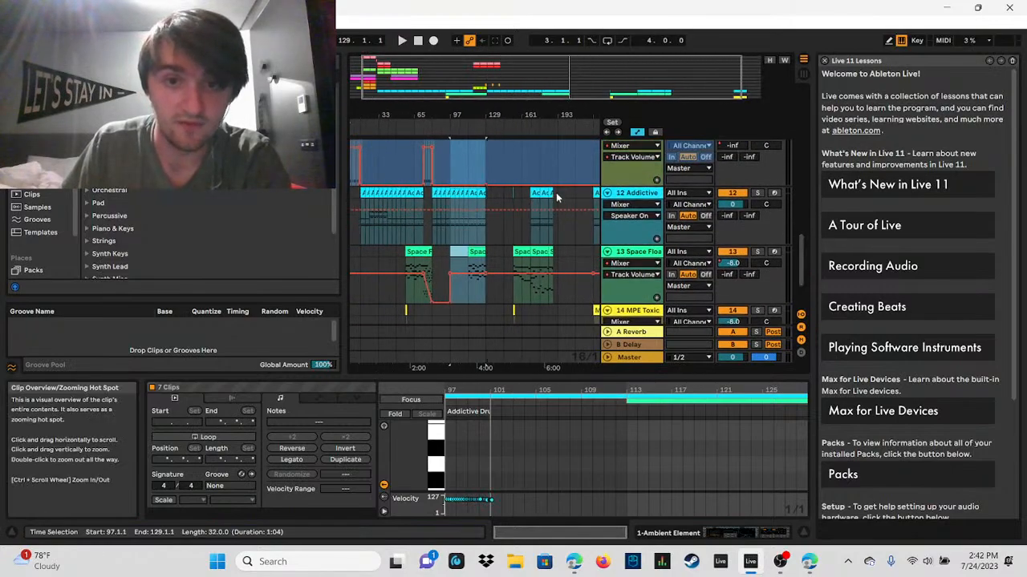
{"action": "left_click_drag", "start_coordinate": [562, 77], "coordinate": [590, 129]}
{"action": "left_click_drag", "start_coordinate": [538, 193], "coordinate": [471, 188]}
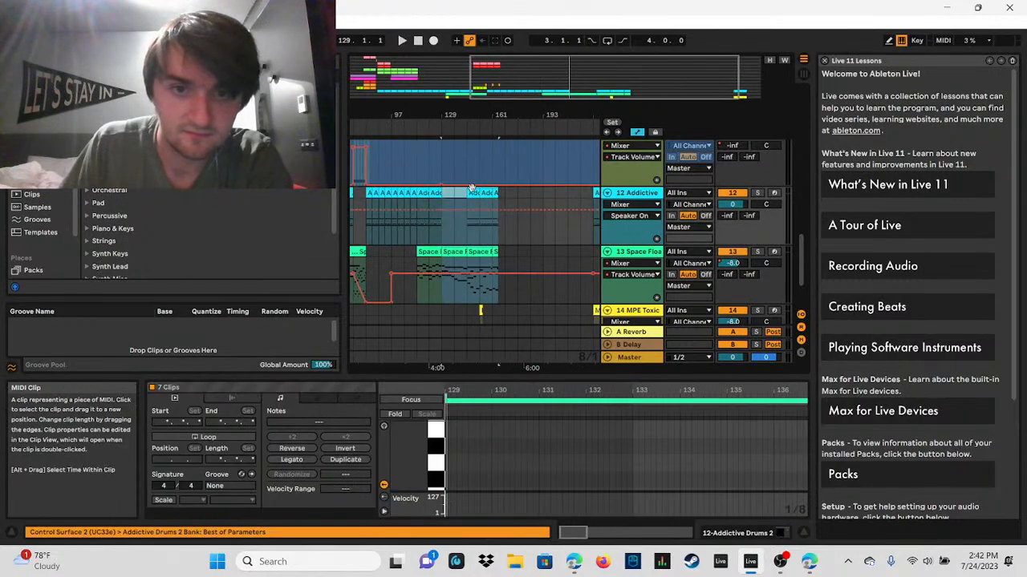
Step: Check the drum entry at 145.1.1 on the Addictive Drums 2 track and the section at 225.1.1 against the full arrangement
{"action": "left_click", "coordinate": [470, 194]}
{"action": "left_click_drag", "start_coordinate": [551, 82], "coordinate": [589, 149]}
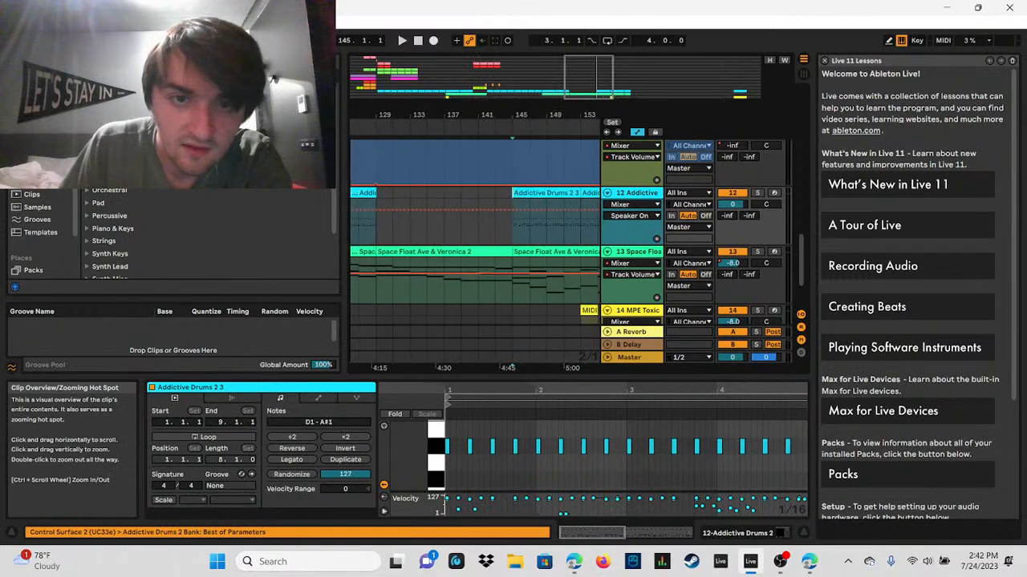
{"action": "left_click_drag", "start_coordinate": [590, 80], "coordinate": [655, 32]}
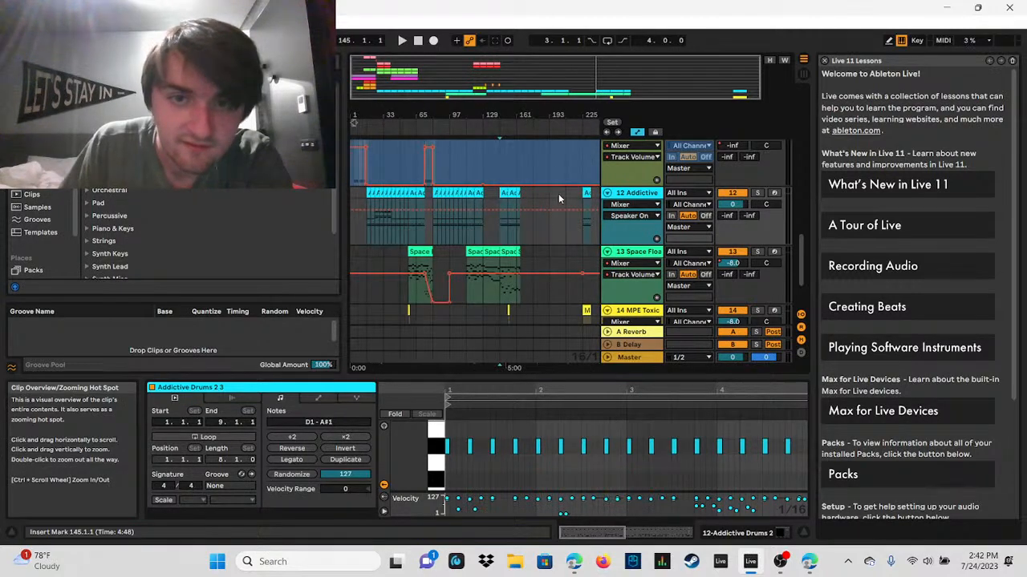
{"action": "left_click_drag", "start_coordinate": [592, 218], "coordinate": [589, 315]}
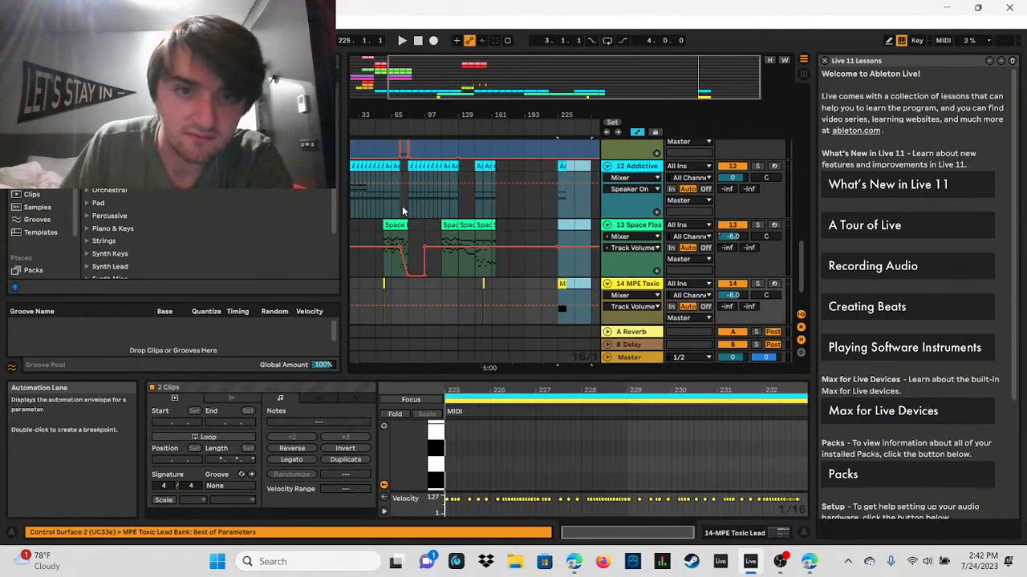
Step: Play the whole song from 1.1.1 and raise the system volume to 80 while listening
{"action": "left_click", "coordinate": [416, 41]}
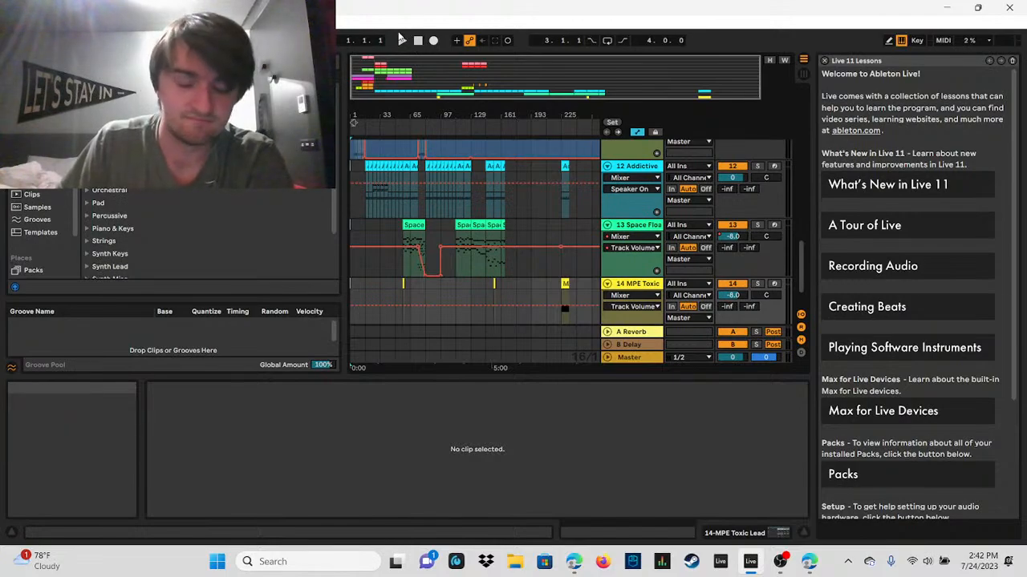
{"action": "left_click", "coordinate": [400, 41]}
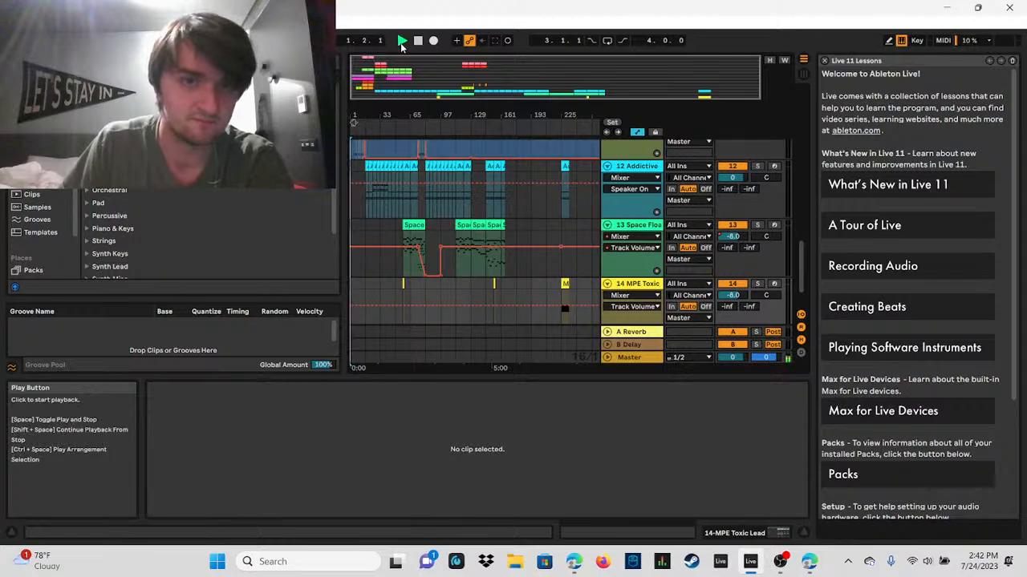
{"action": "key", "text": "XF86AudioRaiseVolume"}
{"action": "key", "text": "XF86AudioRaiseVolume"}
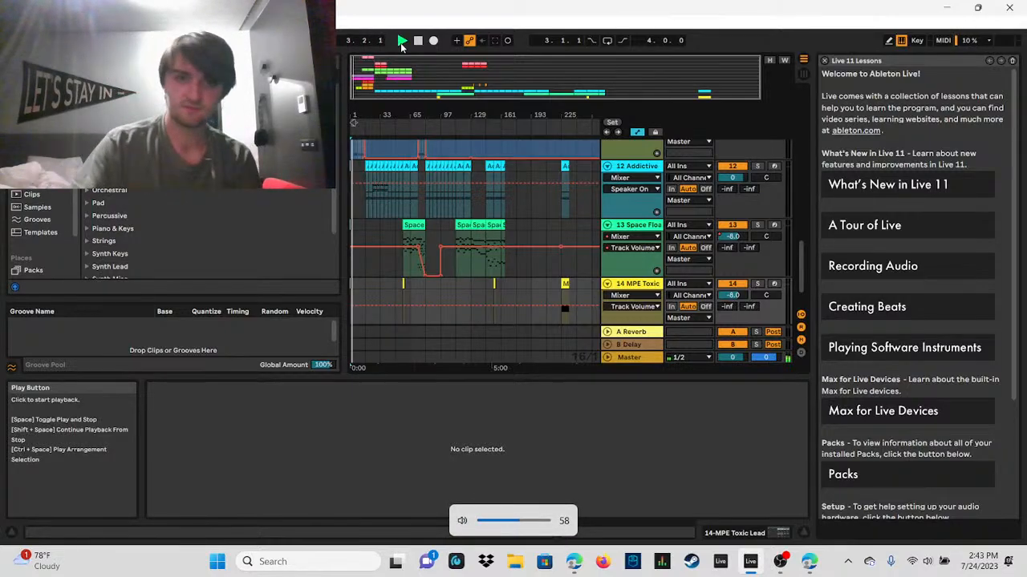
{"action": "key", "text": "XF86AudioRaiseVolume"}
{"action": "key", "text": "XF86AudioRaiseVolume"}
{"action": "key", "text": "XF86AudioRaiseVolume"}
{"action": "key", "text": "XF86AudioRaiseVolume"}
{"action": "key", "text": "XF86AudioRaiseVolume"}
{"action": "key", "text": "XF86AudioRaiseVolume"}
{"action": "key", "text": "XF86AudioRaiseVolume"}
{"action": "key", "text": "XF86AudioRaiseVolume"}
{"action": "key", "text": "XF86AudioRaiseVolume"}
{"action": "key", "text": "XF86AudioRaiseVolume"}
{"action": "key", "text": "XF86AudioRaiseVolume"}
{"action": "key", "text": "XF86AudioRaiseVolume"}
{"action": "key", "text": "XF86AudioRaiseVolume"}
{"action": "key", "text": "XF86AudioRaiseVolume"}
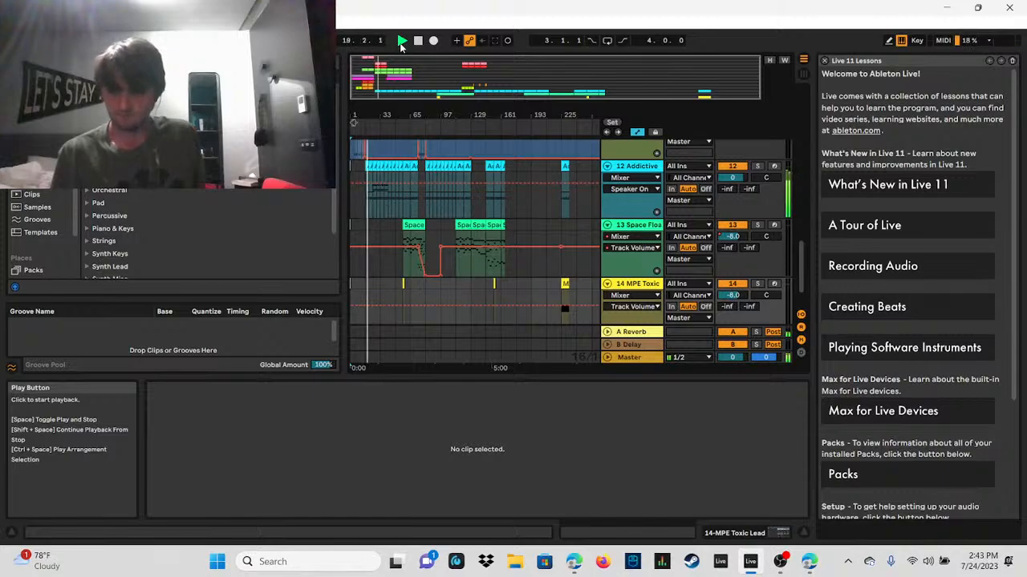
{"action": "key", "text": "XF86AudioRaiseVolume"}
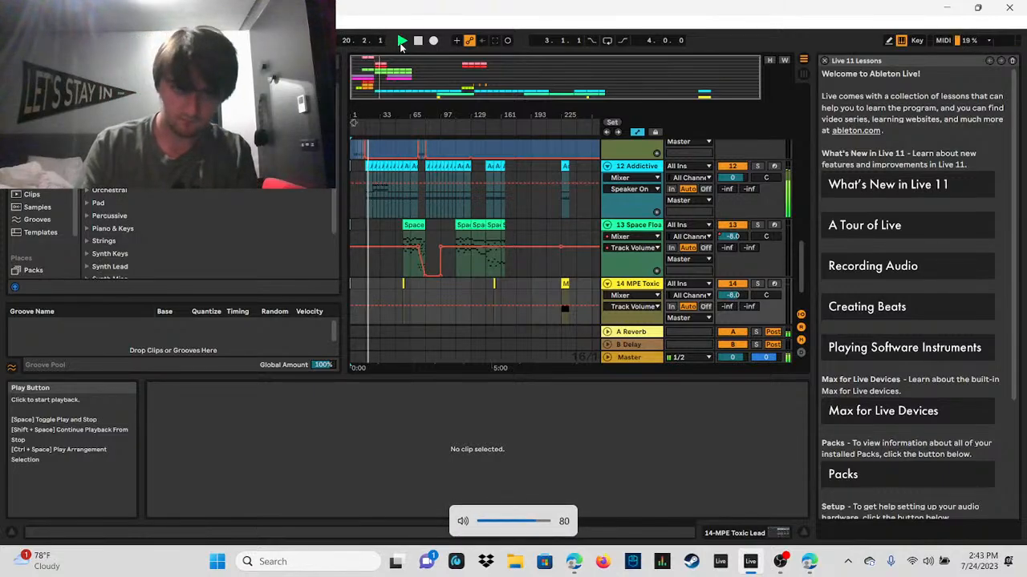
Step: Lower the system volume to 48 while the song keeps playing
{"action": "key", "text": "XF86AudioLowerVolume"}
{"action": "key", "text": "XF86AudioLowerVolume"}
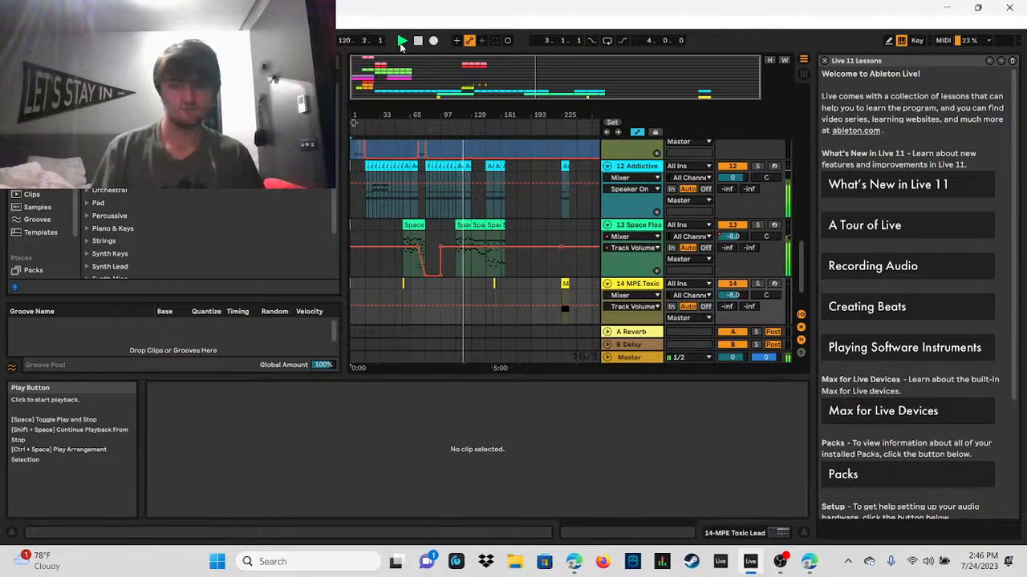
{"action": "key", "text": "XF86AudioLowerVolume"}
{"action": "key", "text": "XF86AudioLowerVolume"}
{"action": "key", "text": "XF86AudioLowerVolume"}
{"action": "key", "text": "XF86AudioLowerVolume"}
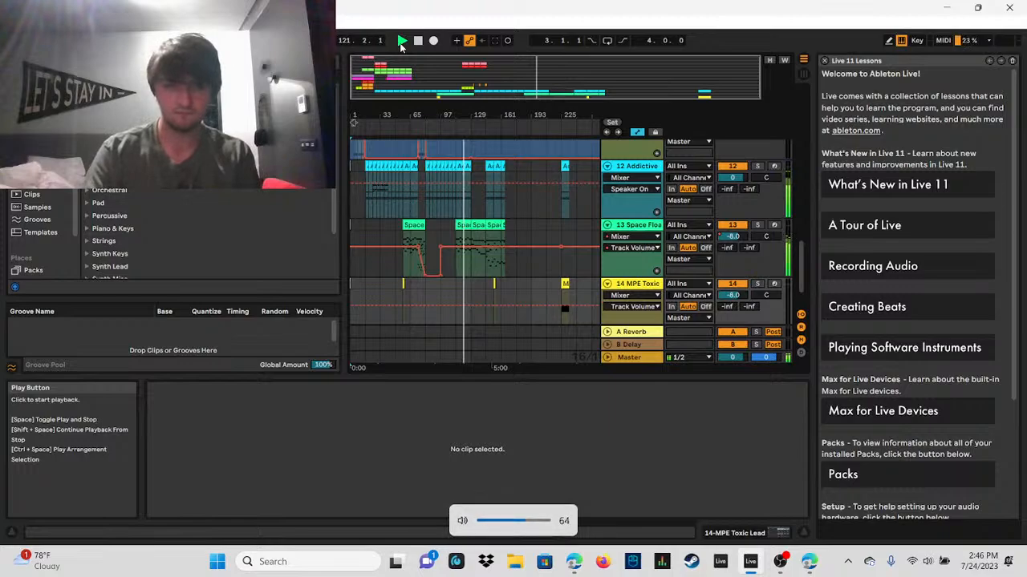
{"action": "key", "text": "XF86AudioLowerVolume"}
{"action": "key", "text": "XF86AudioLowerVolume"}
{"action": "key", "text": "XF86AudioLowerVolume"}
{"action": "key", "text": "XF86AudioLowerVolume"}
{"action": "key", "text": "XF86AudioLowerVolume"}
{"action": "key", "text": "XF86AudioLowerVolume"}
{"action": "key", "text": "XF86AudioLowerVolume"}
{"action": "key", "text": "XF86AudioLowerVolume"}
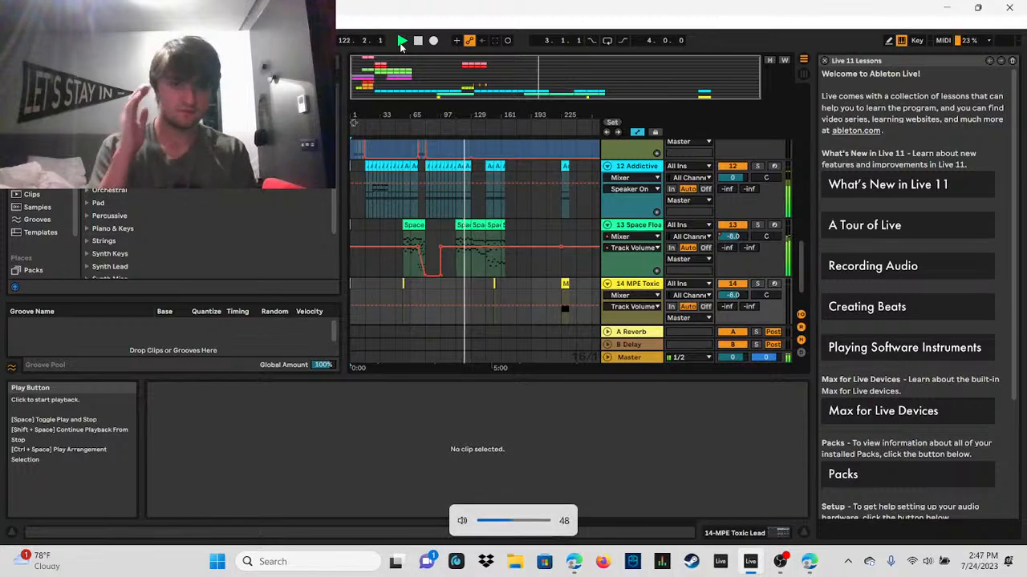